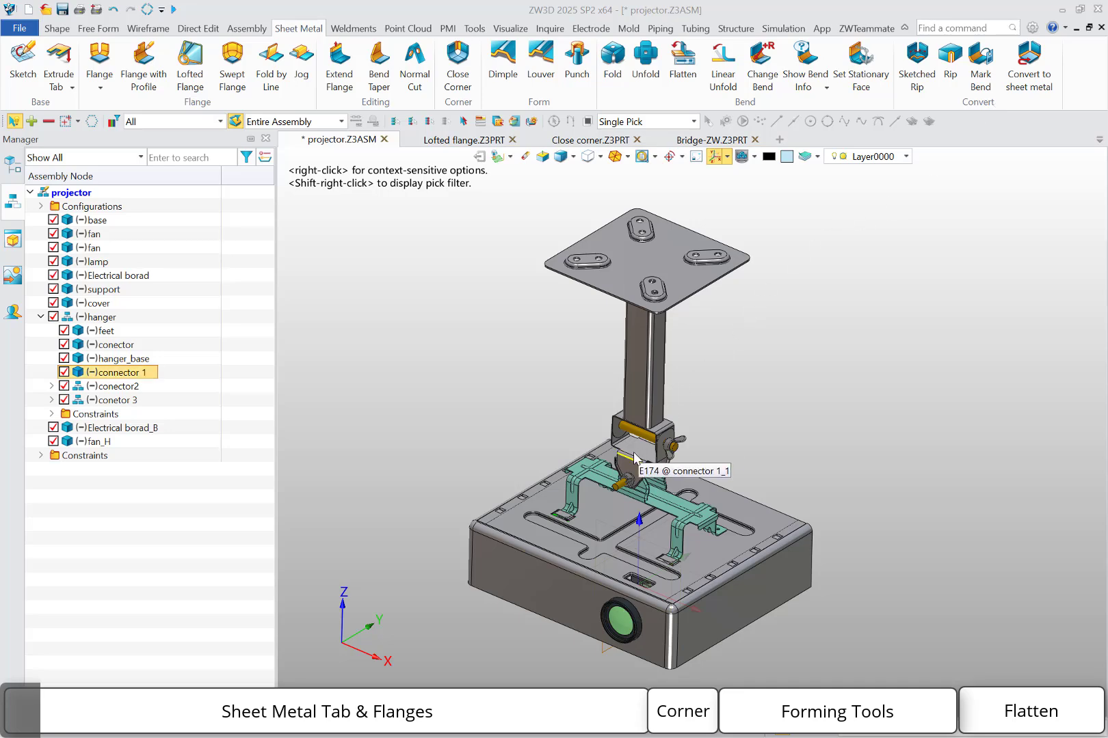
Step: Show only the connector 1 component of the hanger sub-assembly, hiding all other projector components
right_click(138, 372)
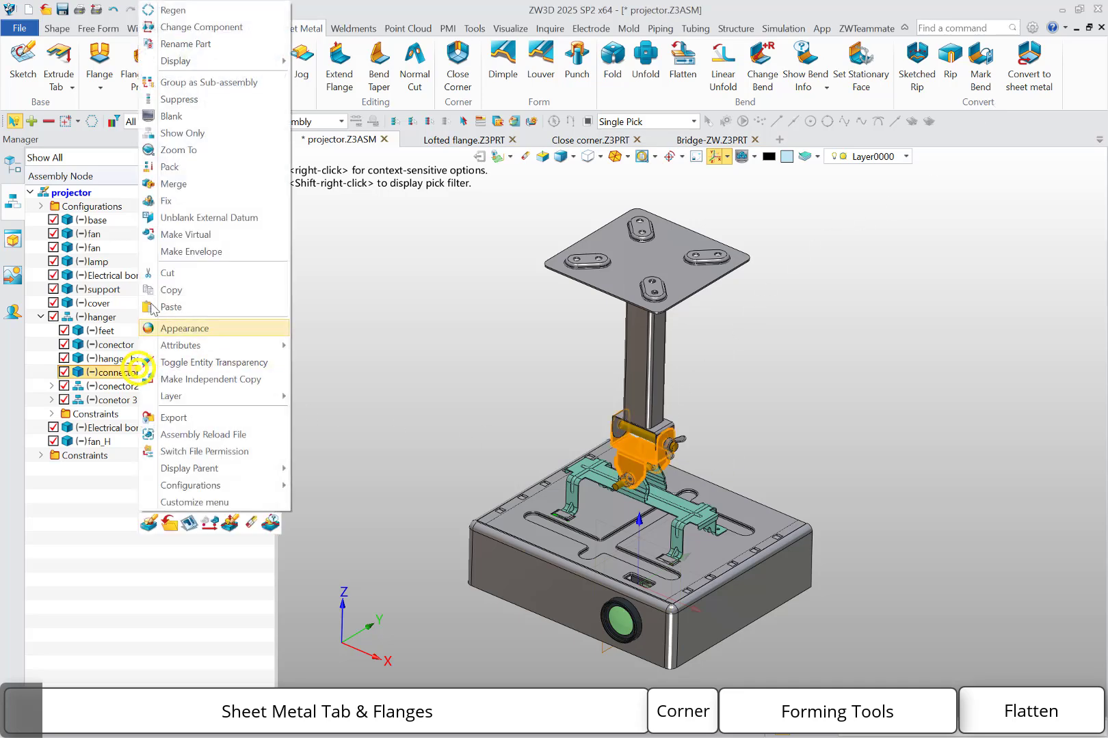
click(180, 133)
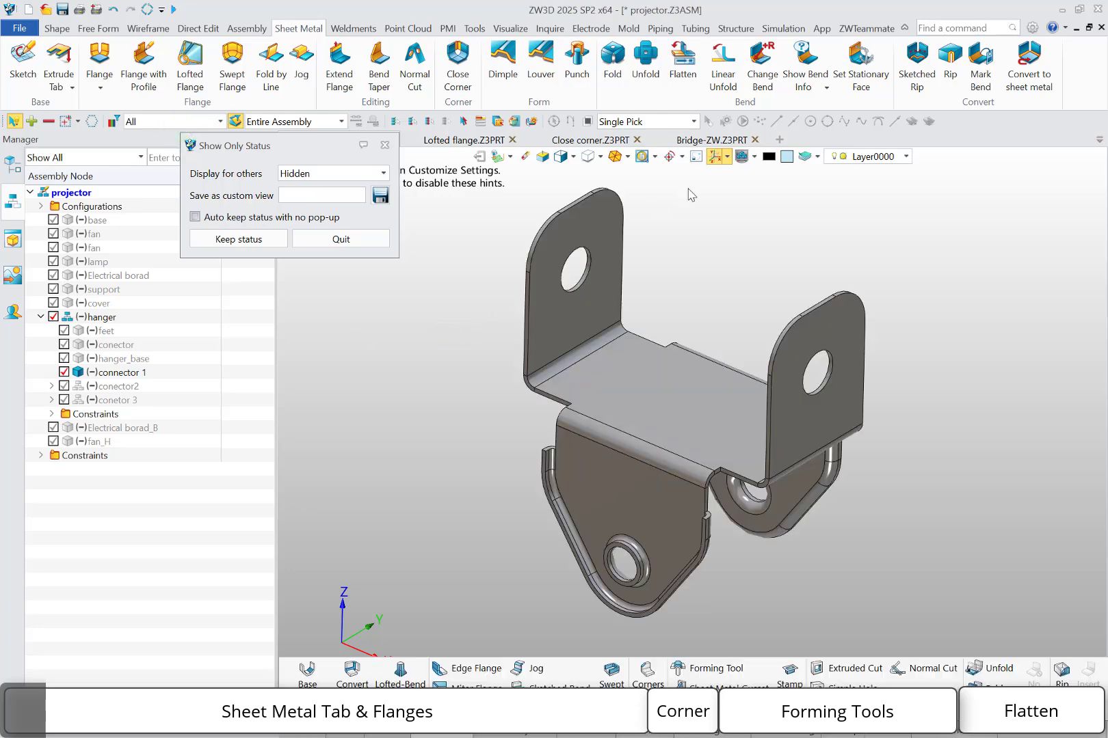
Step: Create a new part and set the bend radius in its sheet metal attributes to 1 mm
click(780, 140)
click(667, 537)
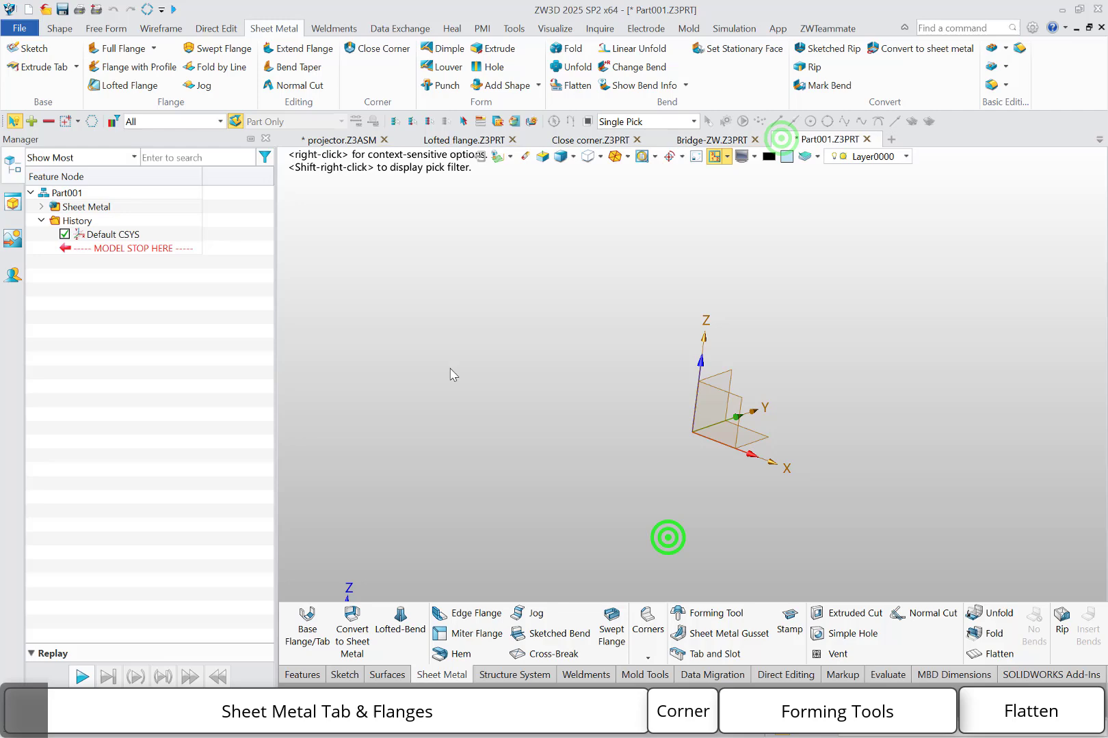
click(42, 207)
double_click(81, 217)
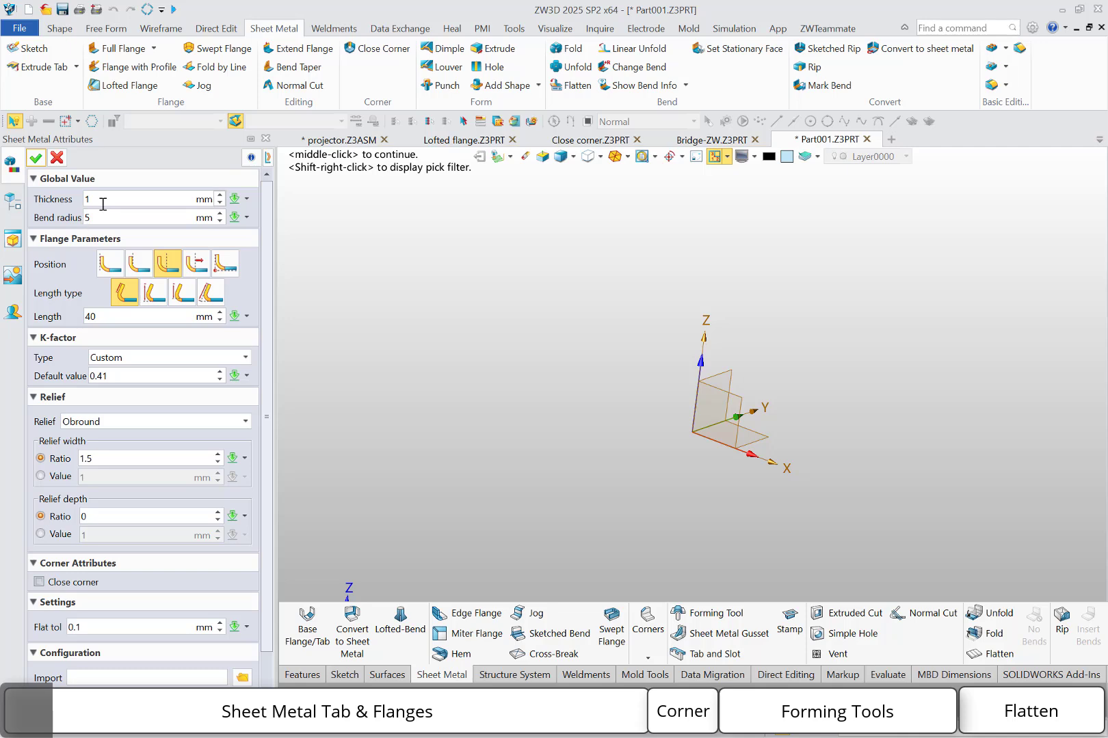
click(101, 218)
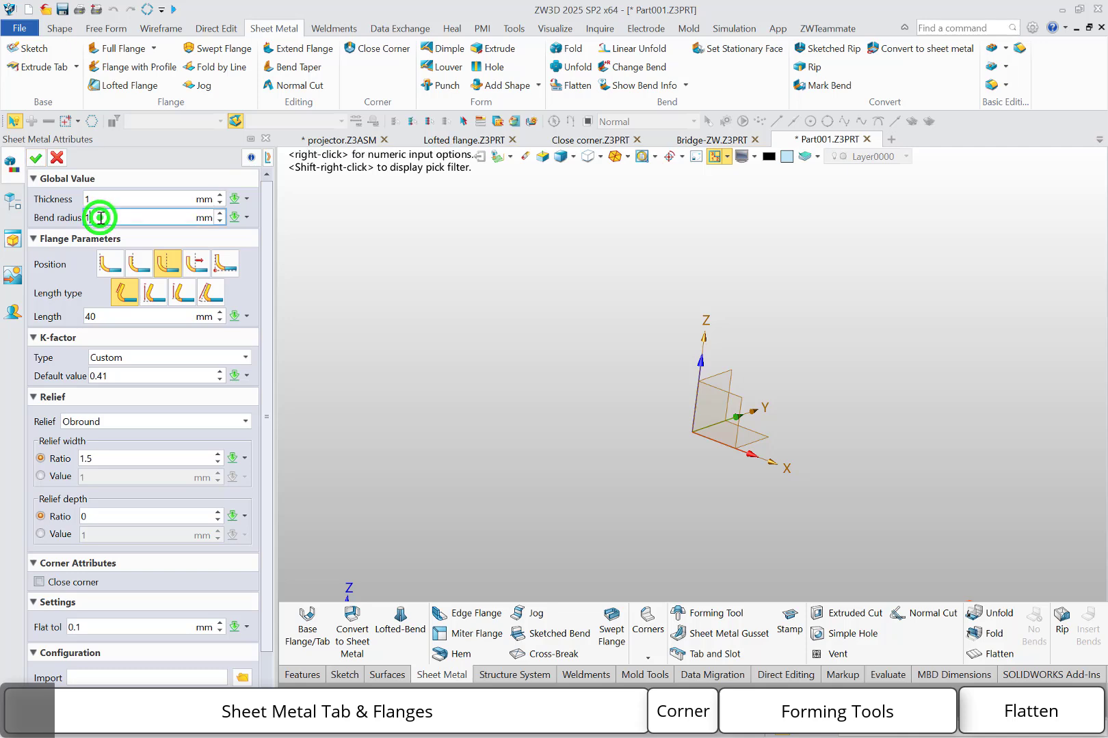
text(1)
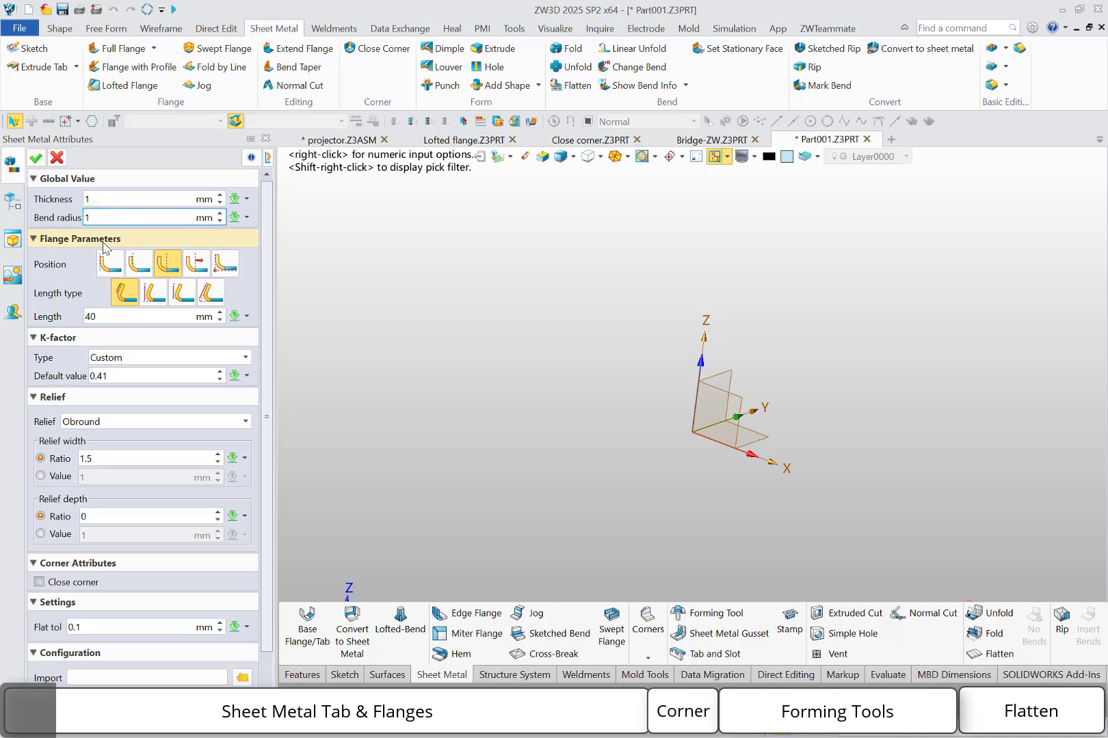
Step: Set the default flange position to Material inside with a height-based length type, keeping the K-factor type Custom, and apply the attributes
click(109, 269)
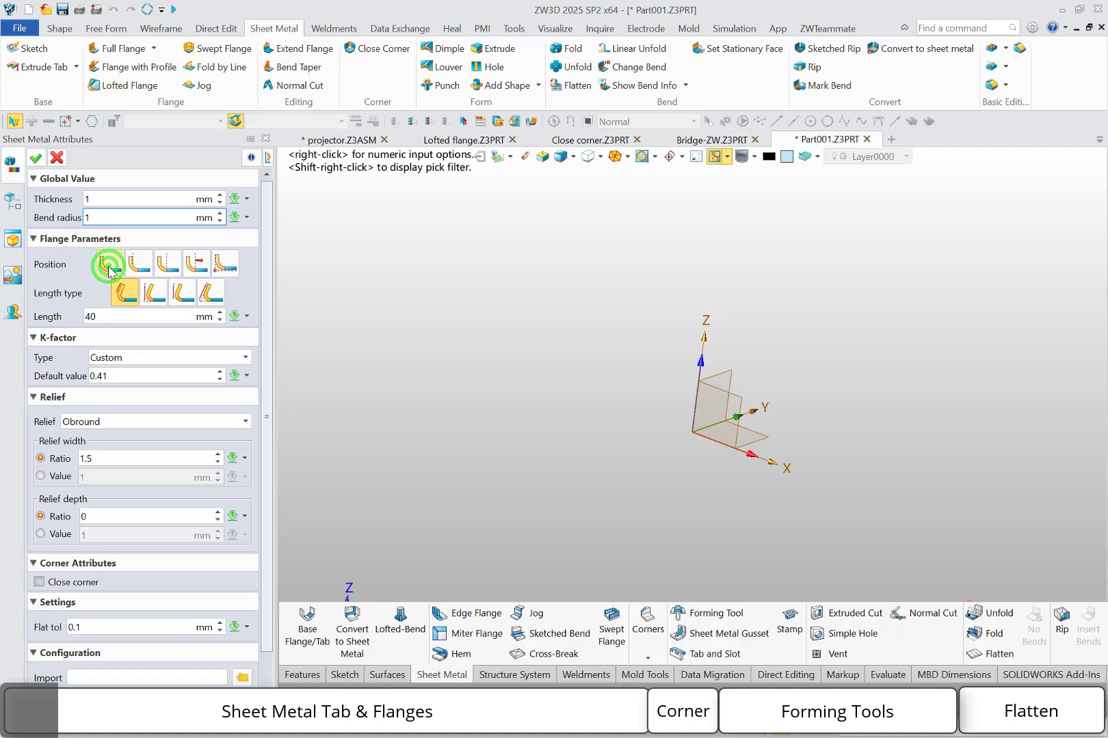
click(149, 297)
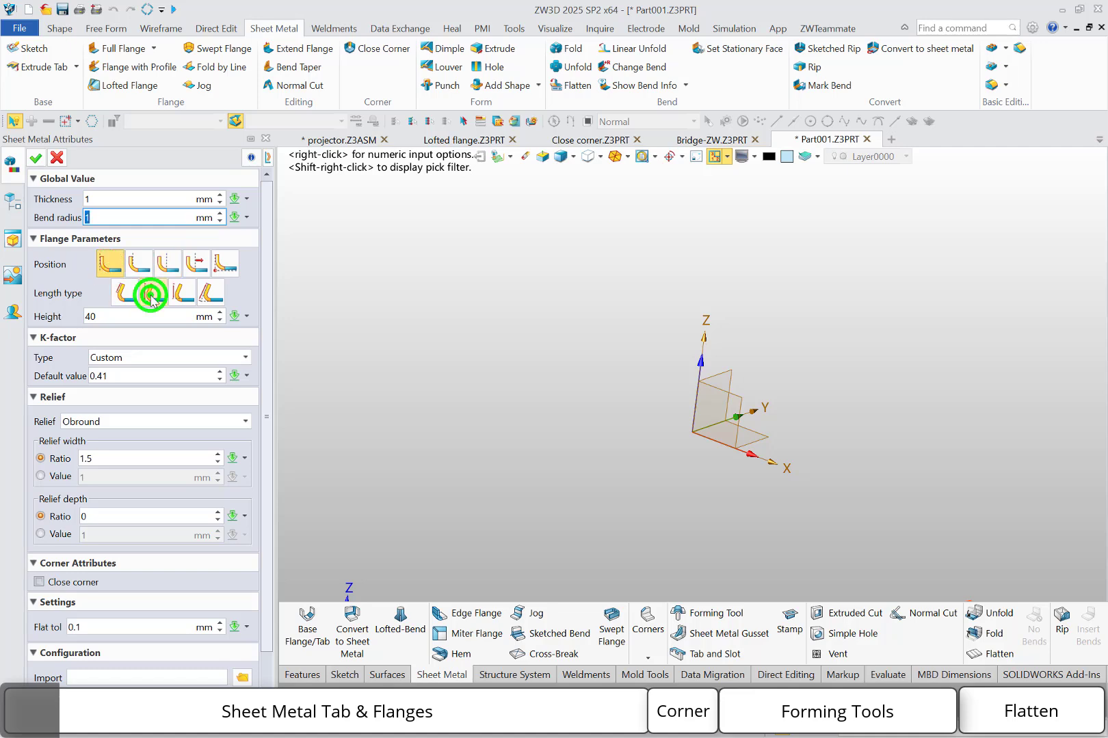
click(152, 361)
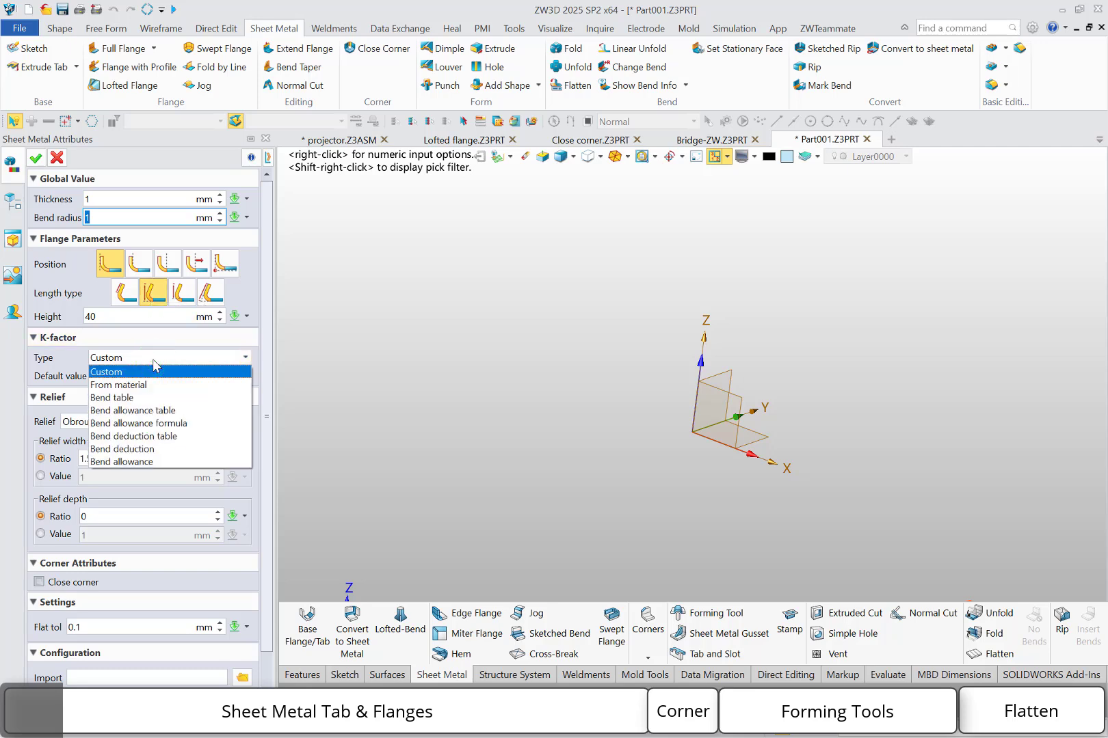
click(153, 359)
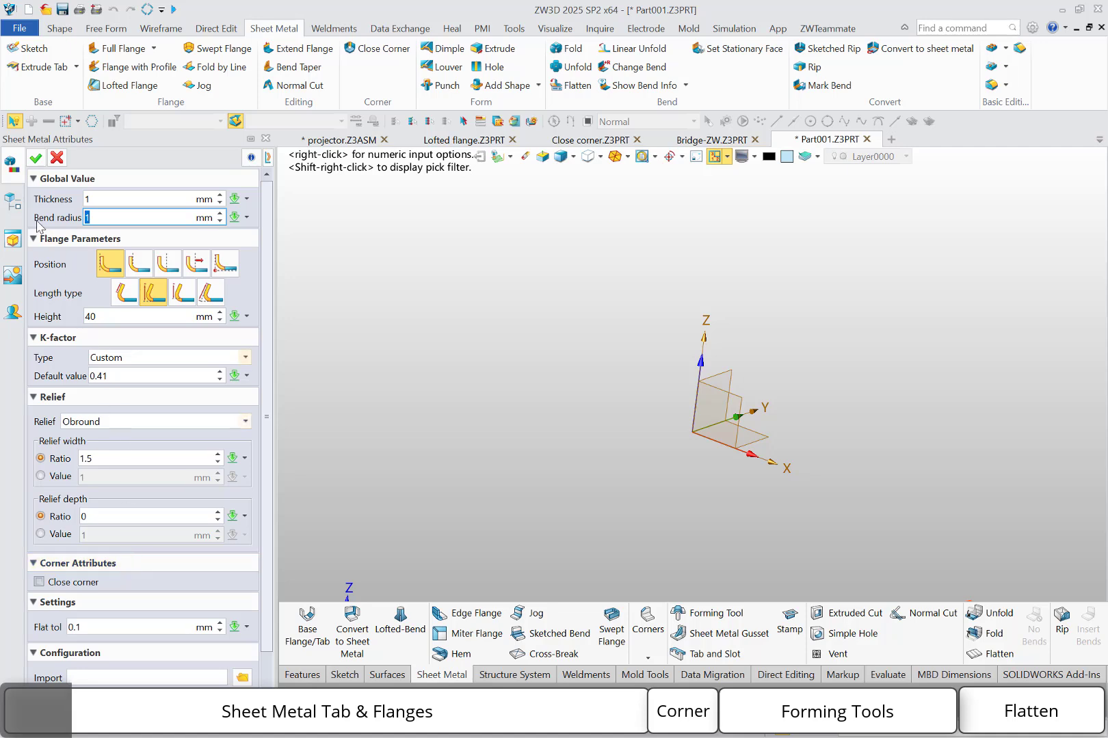
click(36, 159)
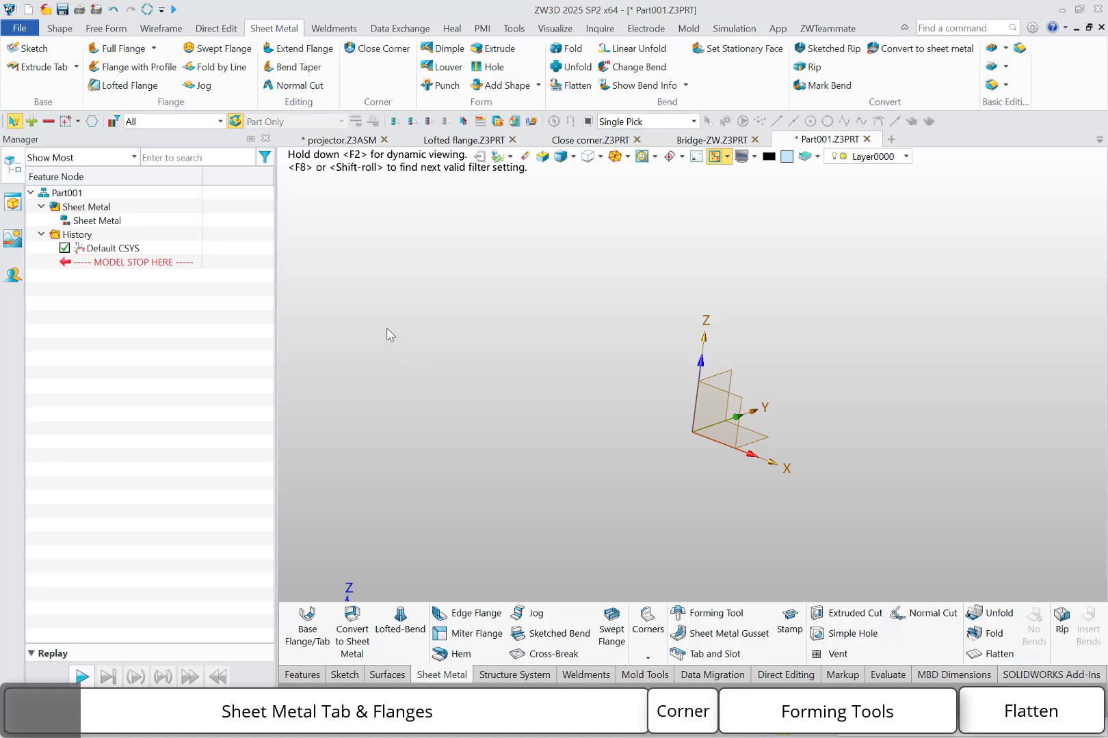
Step: Sketch a 140 by 70 mm rectangle centred on the origin in the XY plane as the profile for an Extrude Tab
click(77, 67)
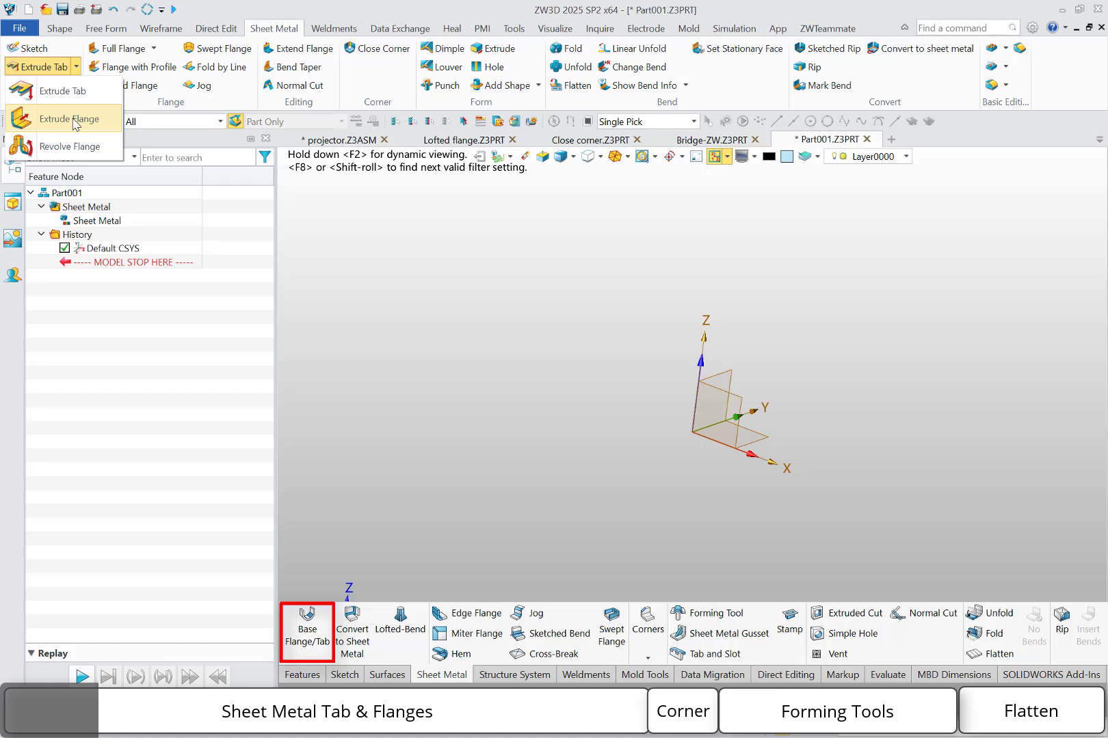
click(74, 92)
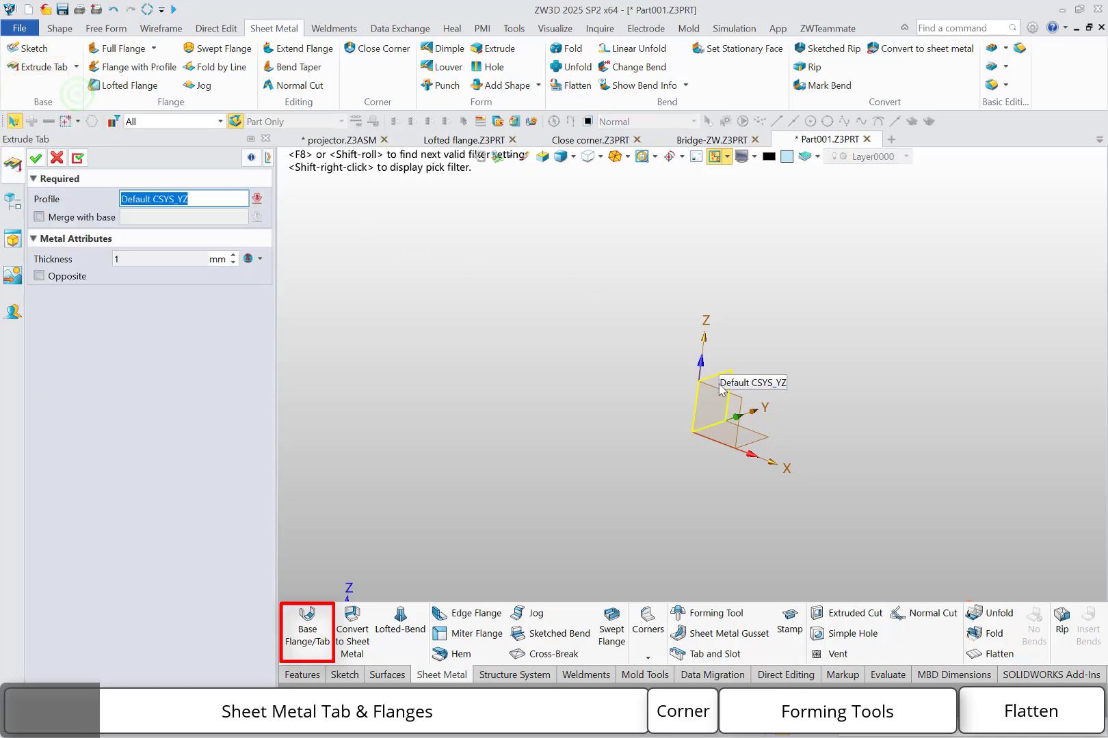
click(749, 441)
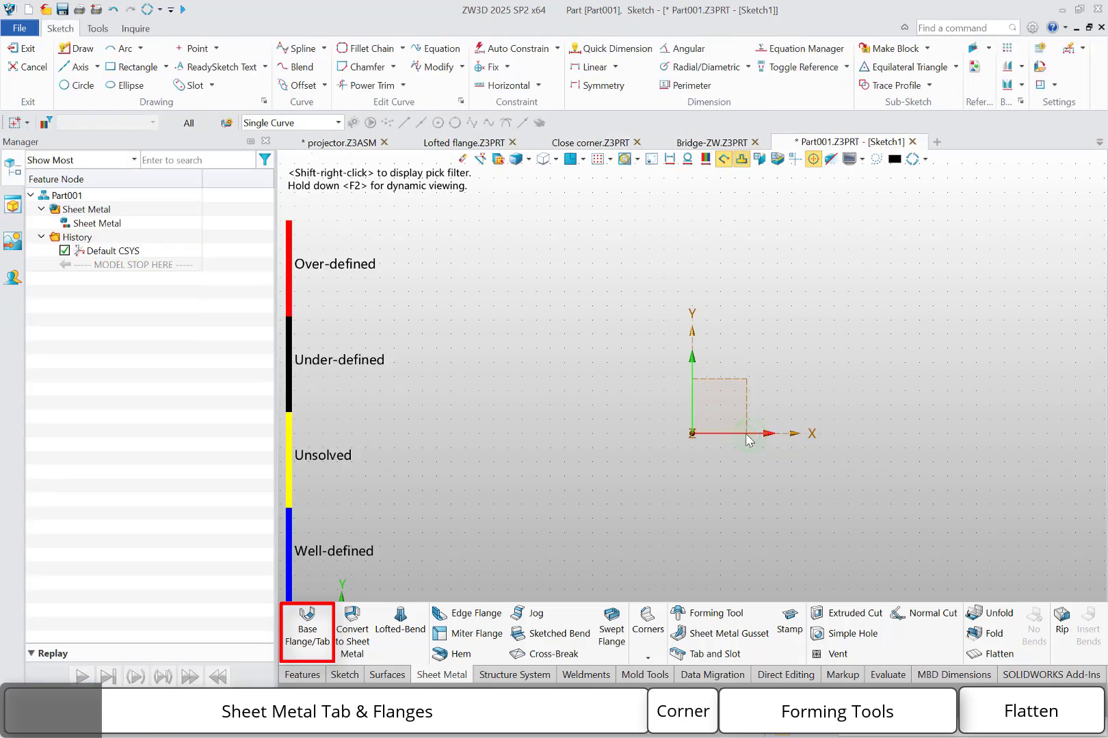
right_click(763, 392)
click(759, 378)
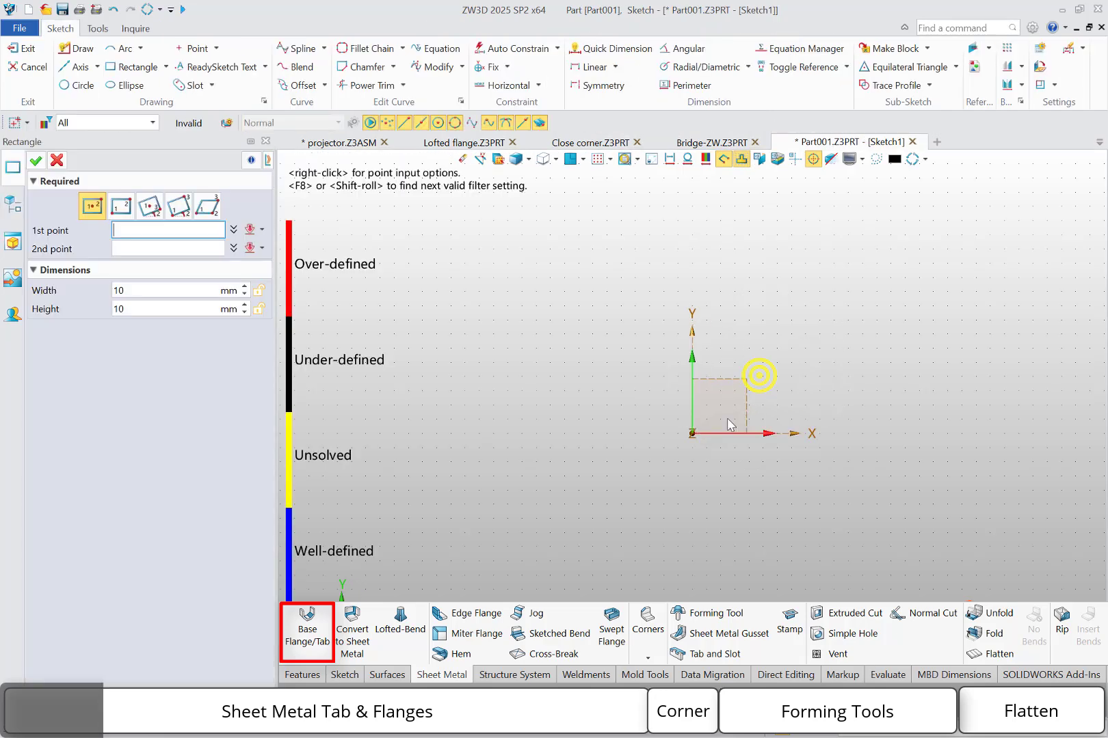
click(691, 434)
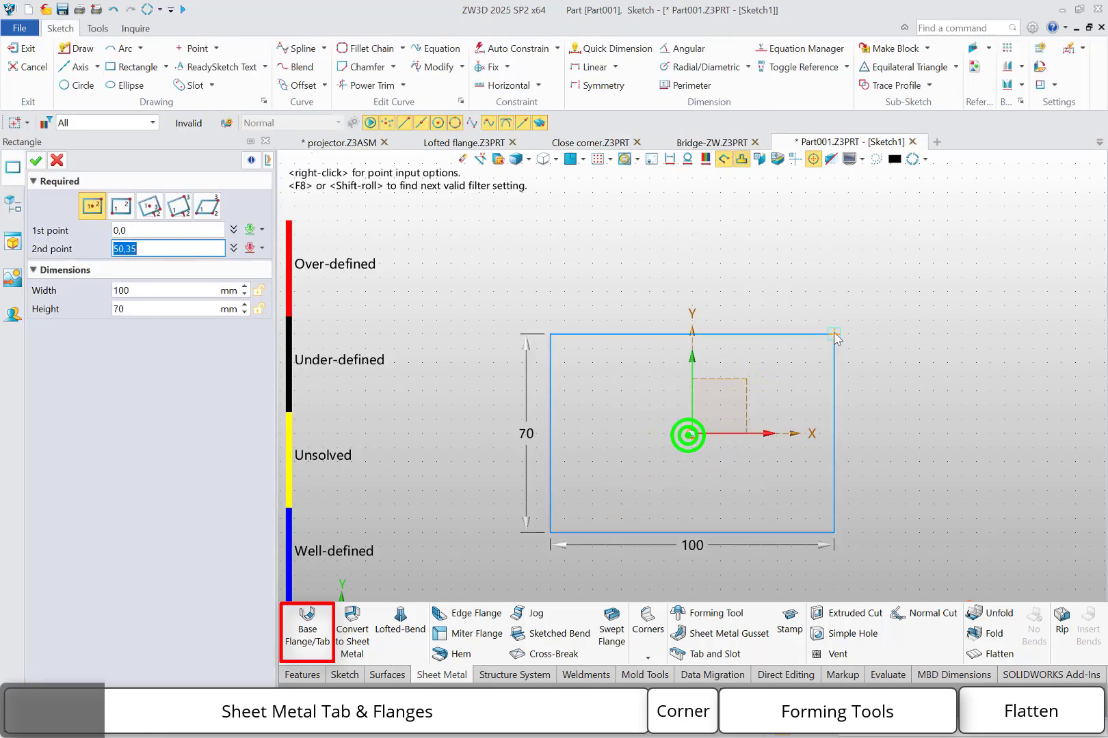
click(890, 334)
Step: Finish the rectangle sketch and create the base tab from it with 1 mm thickness
right_click(859, 296)
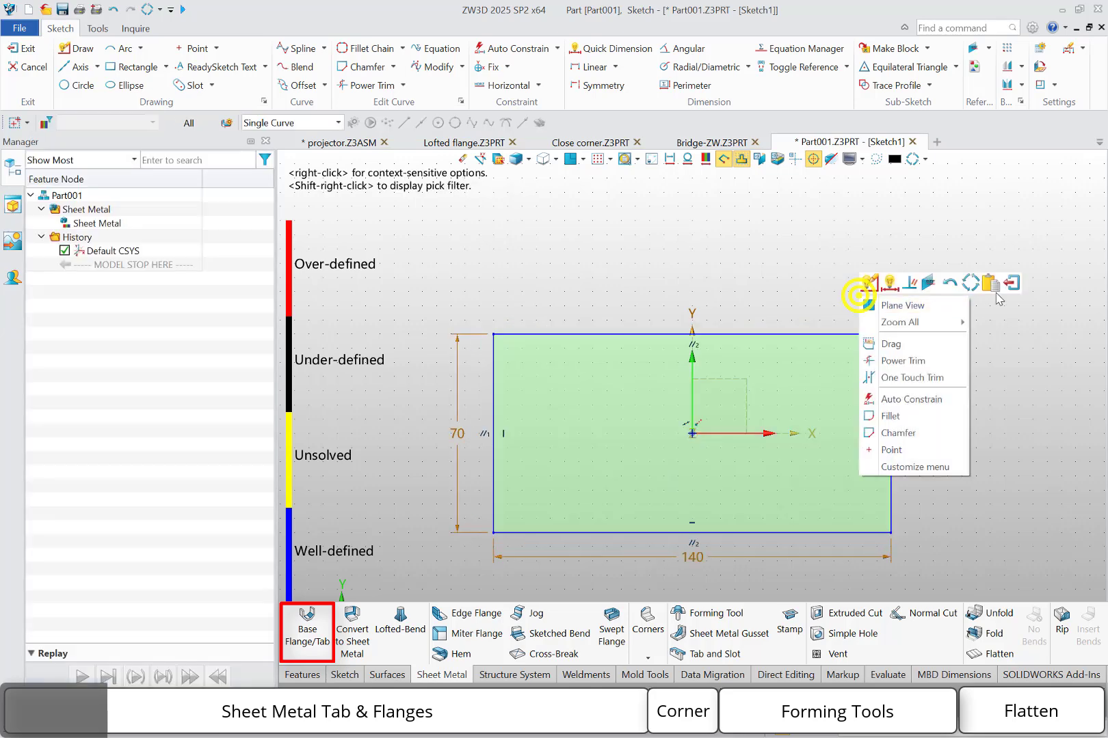
click(1012, 283)
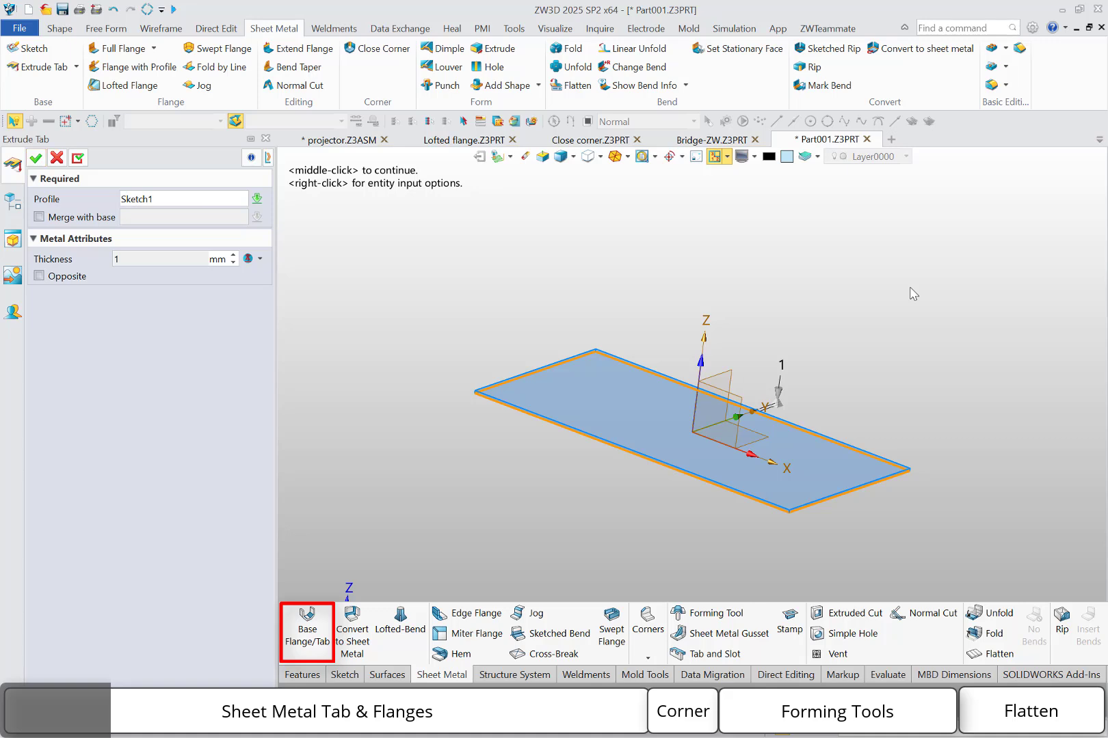
middle_click(914, 294)
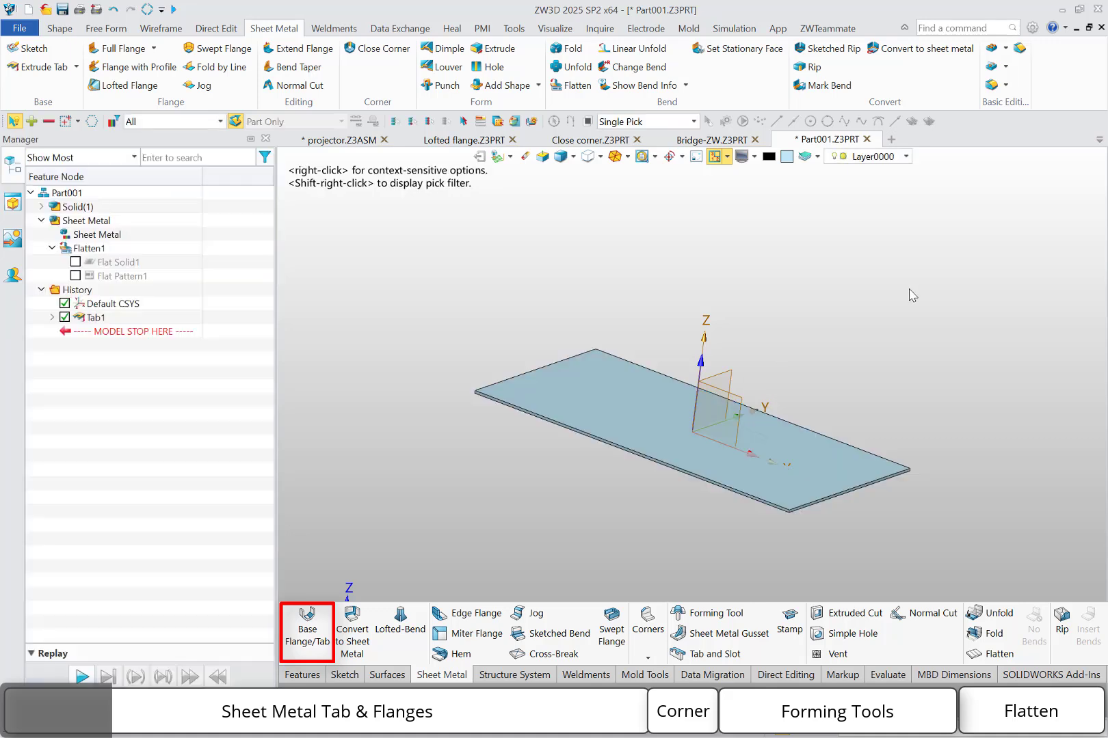
Step: Sketch an open U-shaped profile on the XZ plane beside the tab for an Extrude Flange
click(77, 67)
click(72, 119)
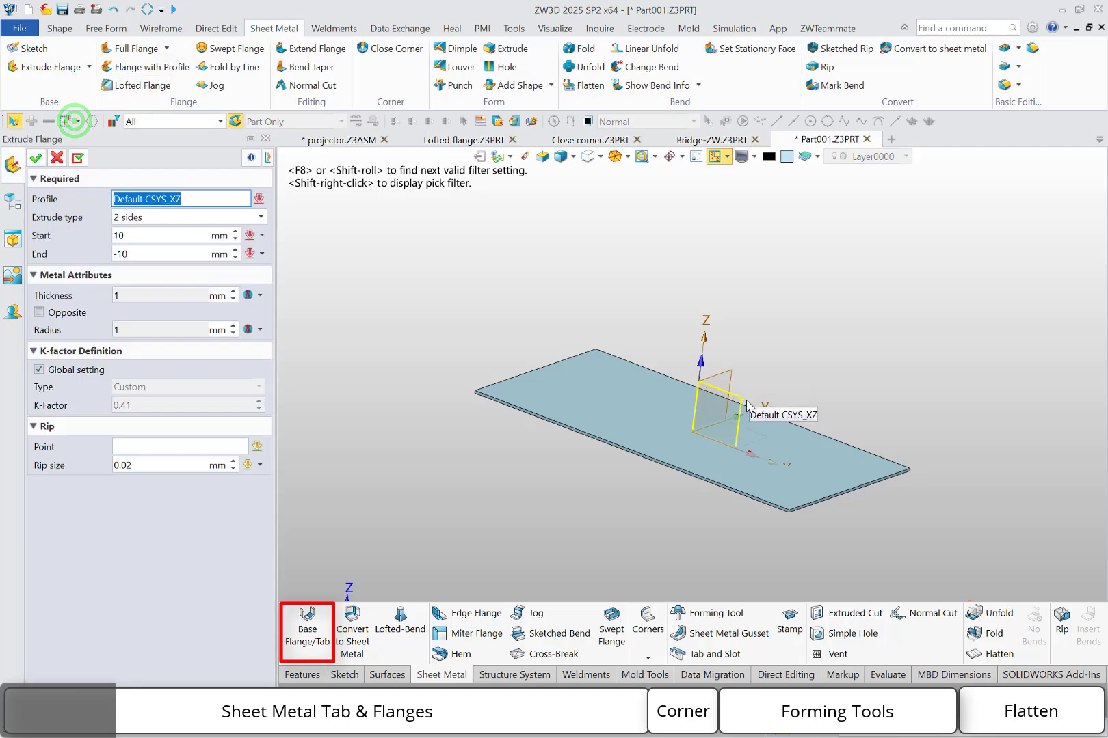
click(742, 402)
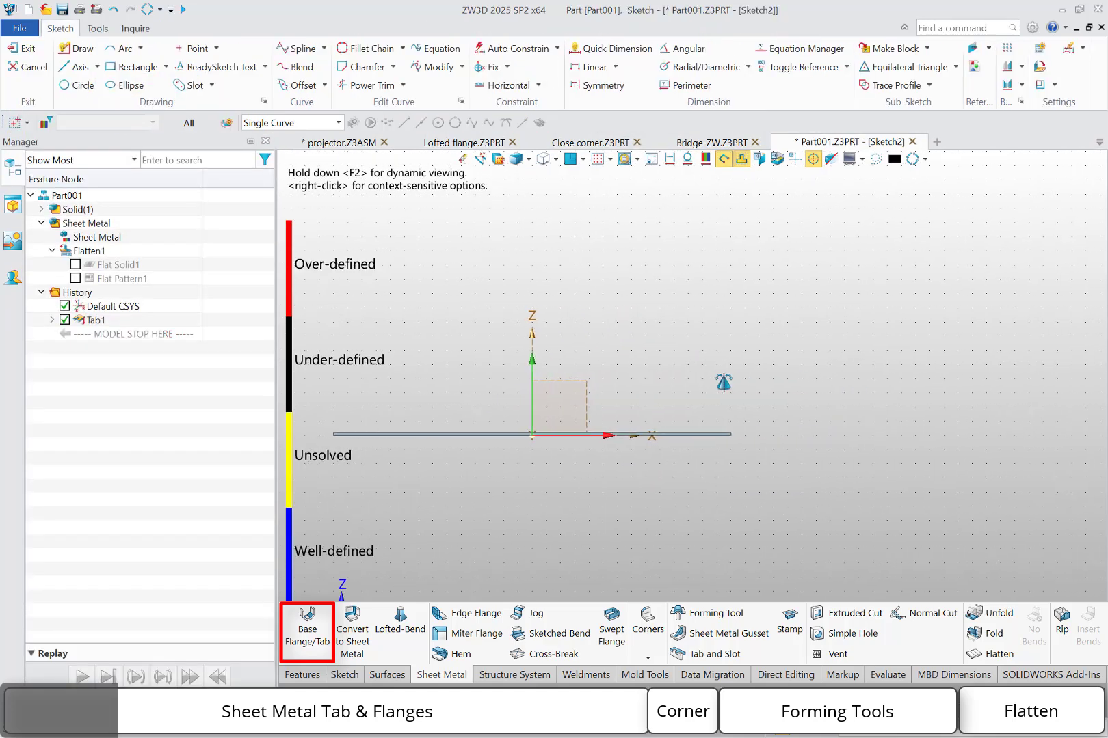
click(91, 49)
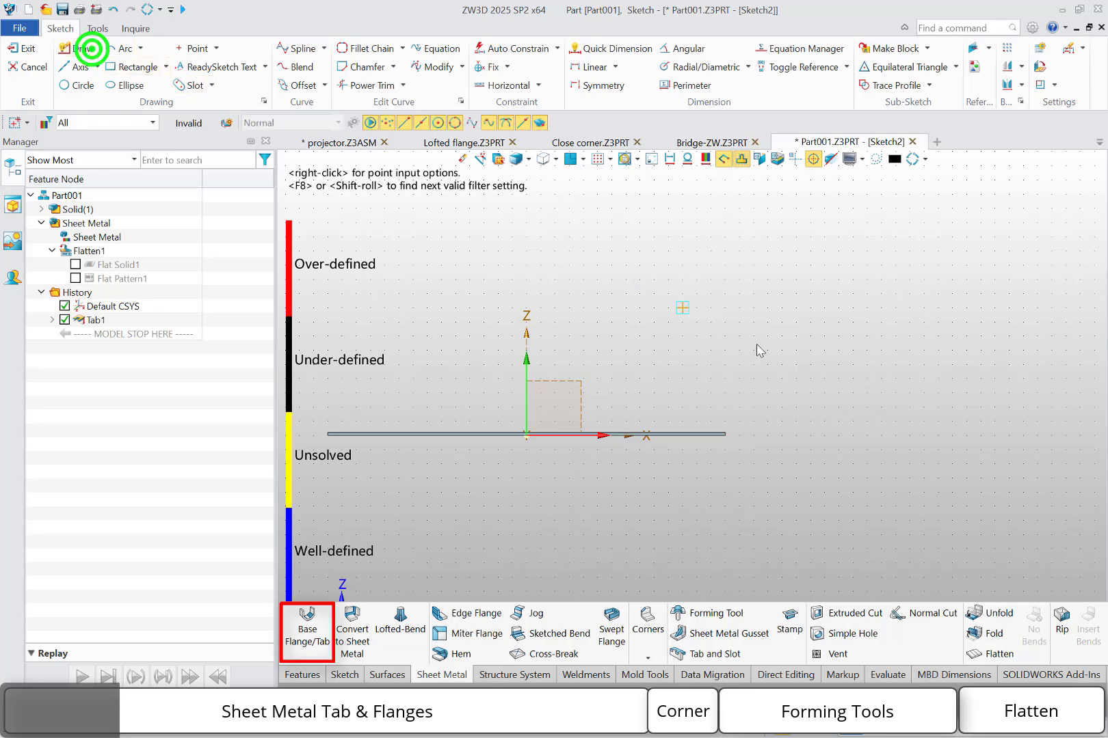
click(795, 322)
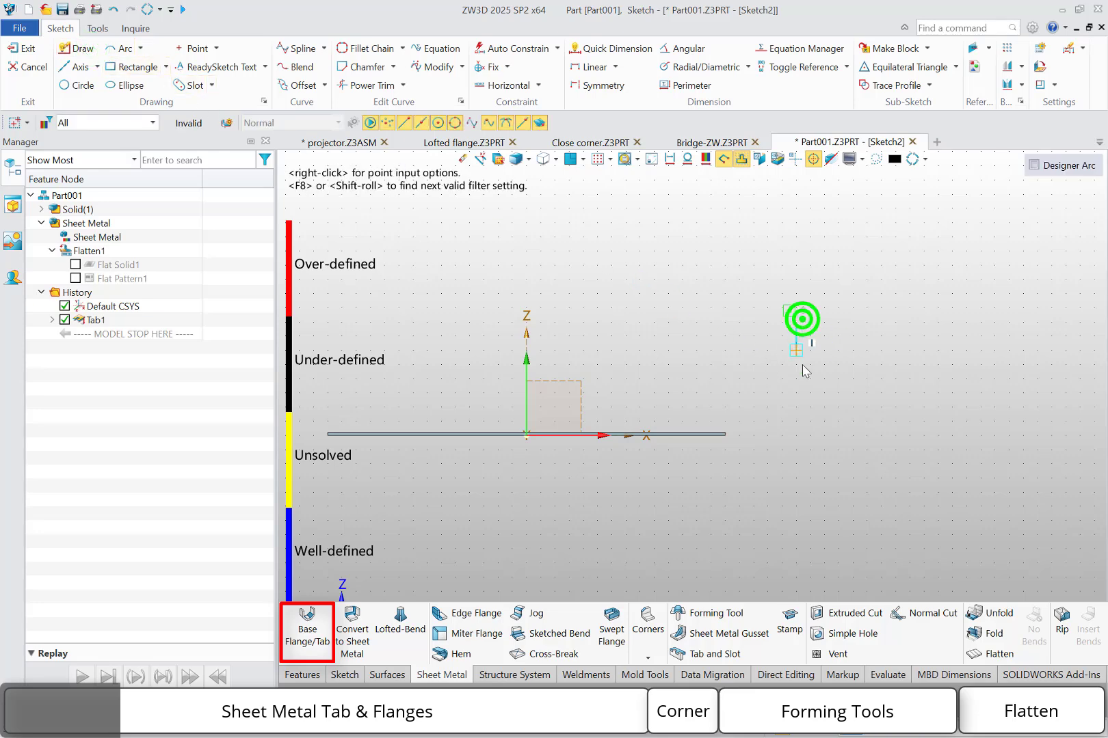
click(795, 428)
click(988, 429)
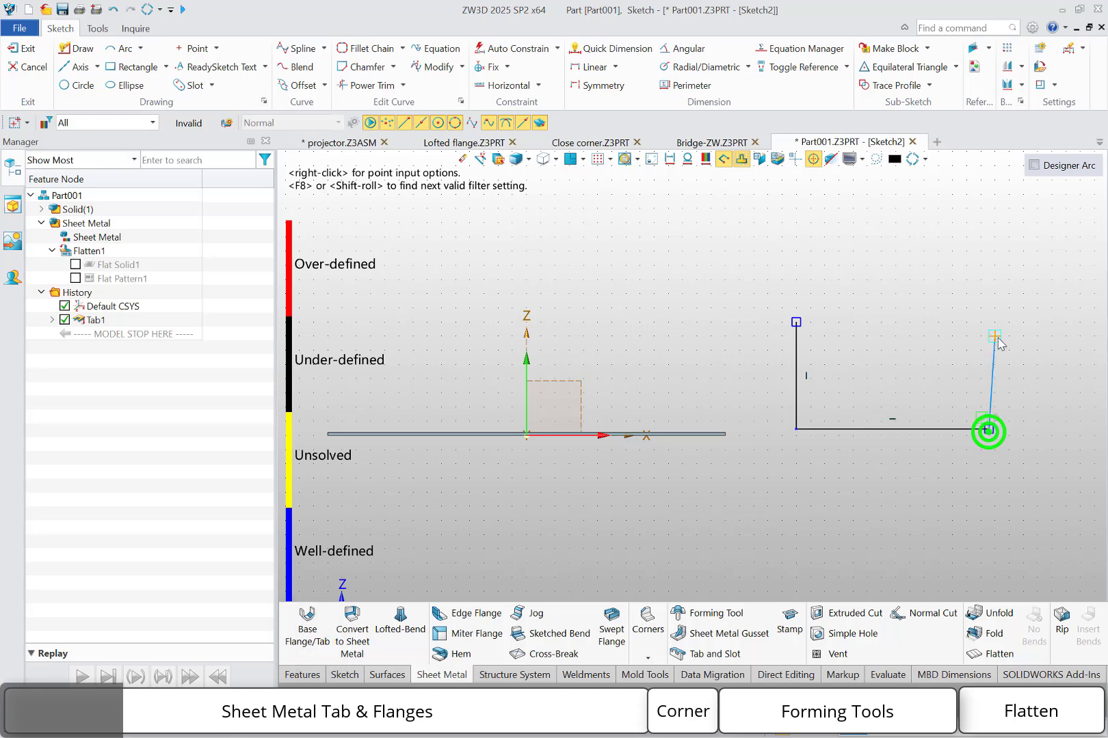
click(988, 322)
key(Escape)
Step: Finish the U-shaped sketch and extrude it as a 1 mm thick flange on two sides, from 10 to -10 mm
right_click(968, 275)
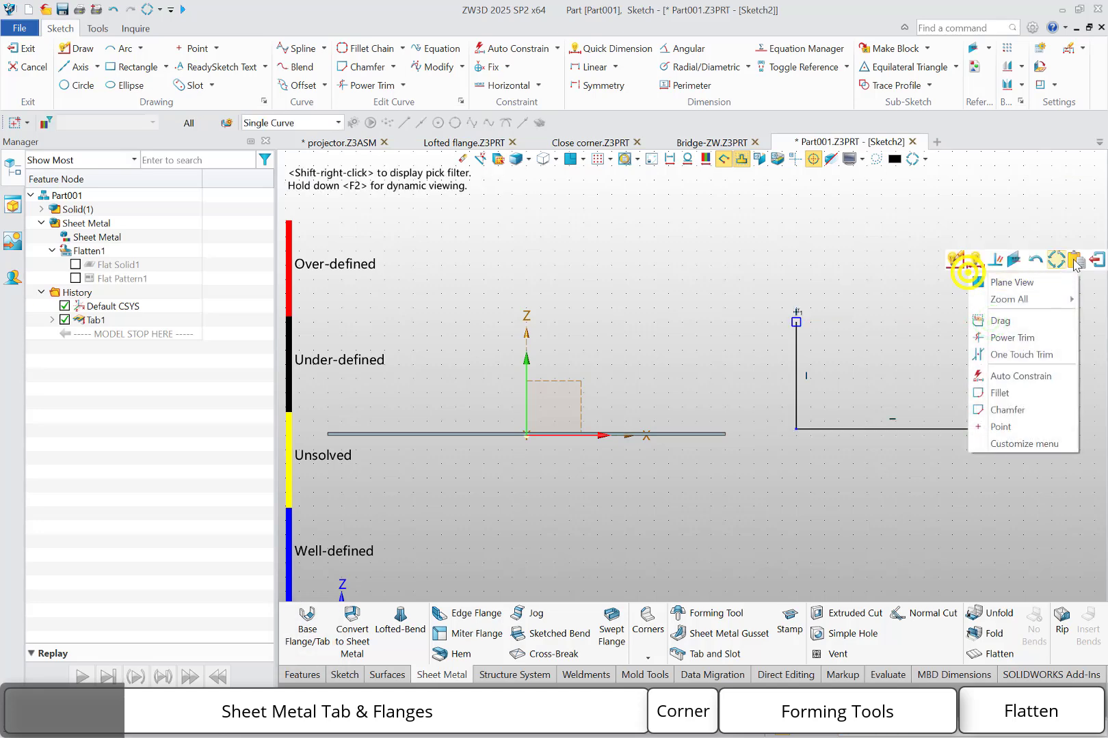
click(1101, 259)
click(696, 444)
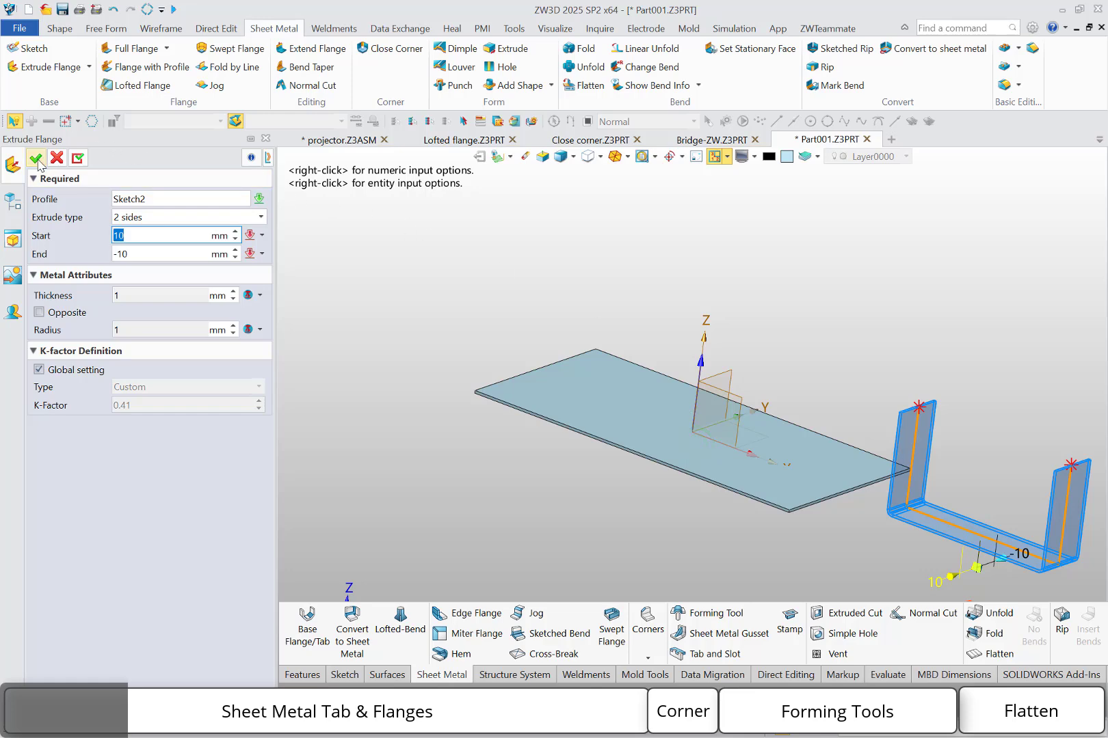
click(37, 159)
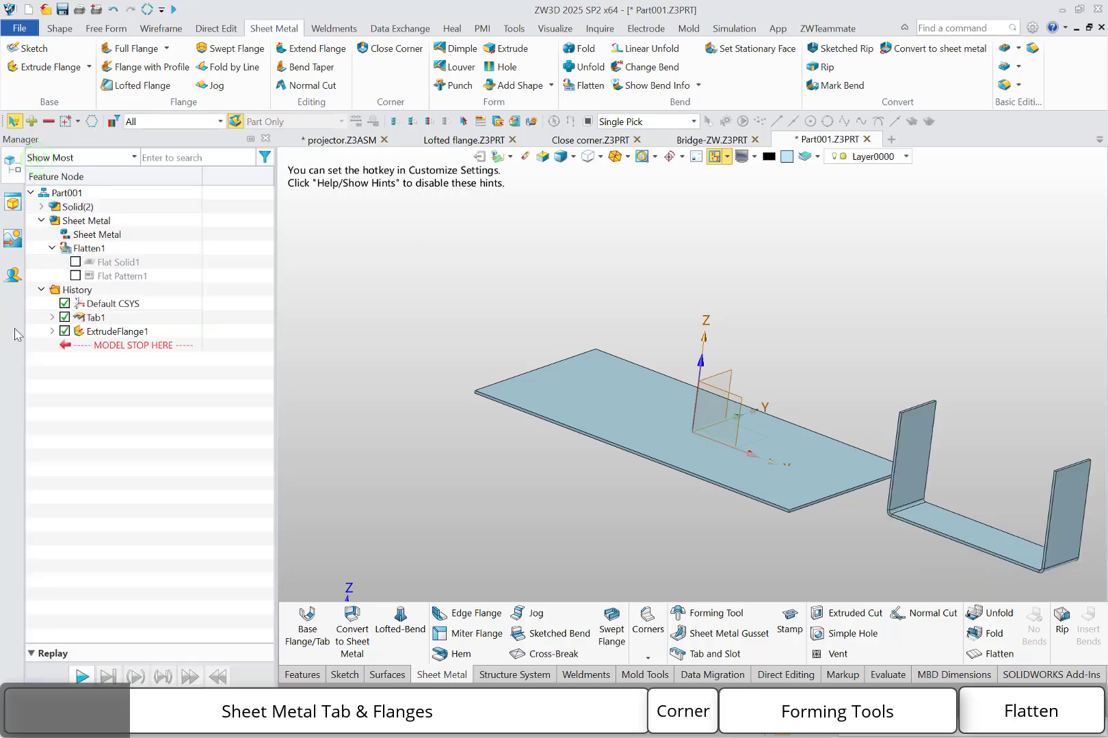
Step: Roll the model history back to just after the base tab, before the extruded flange
drag(94, 349, 92, 332)
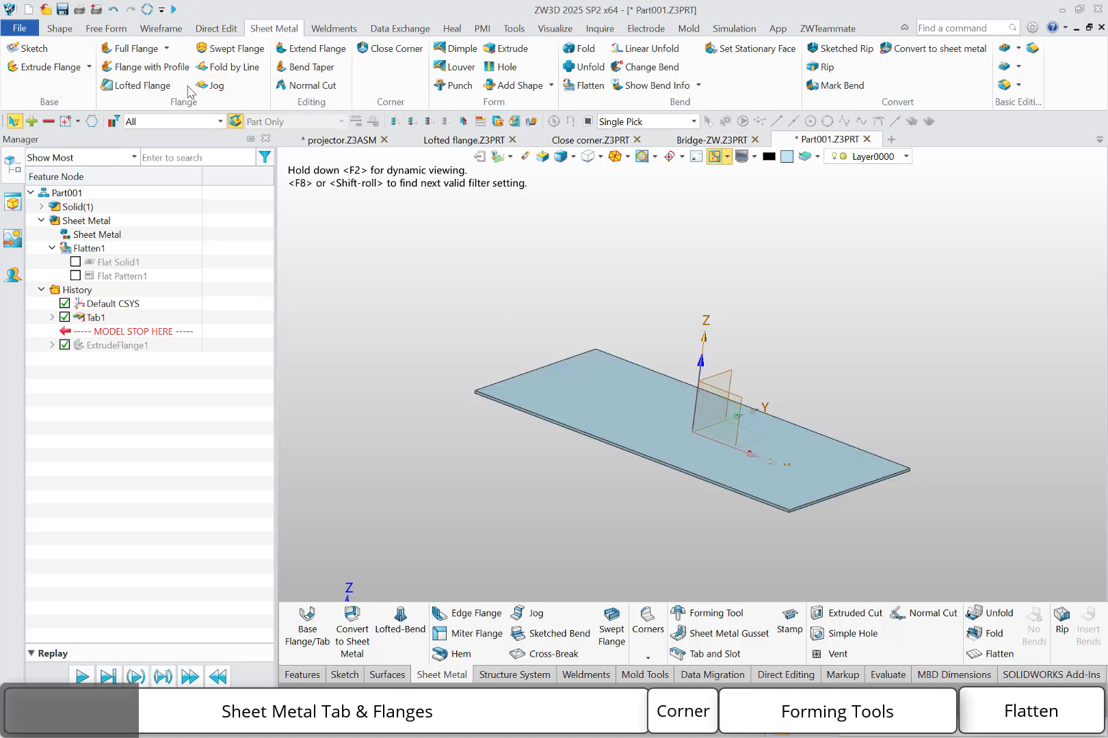
click(166, 48)
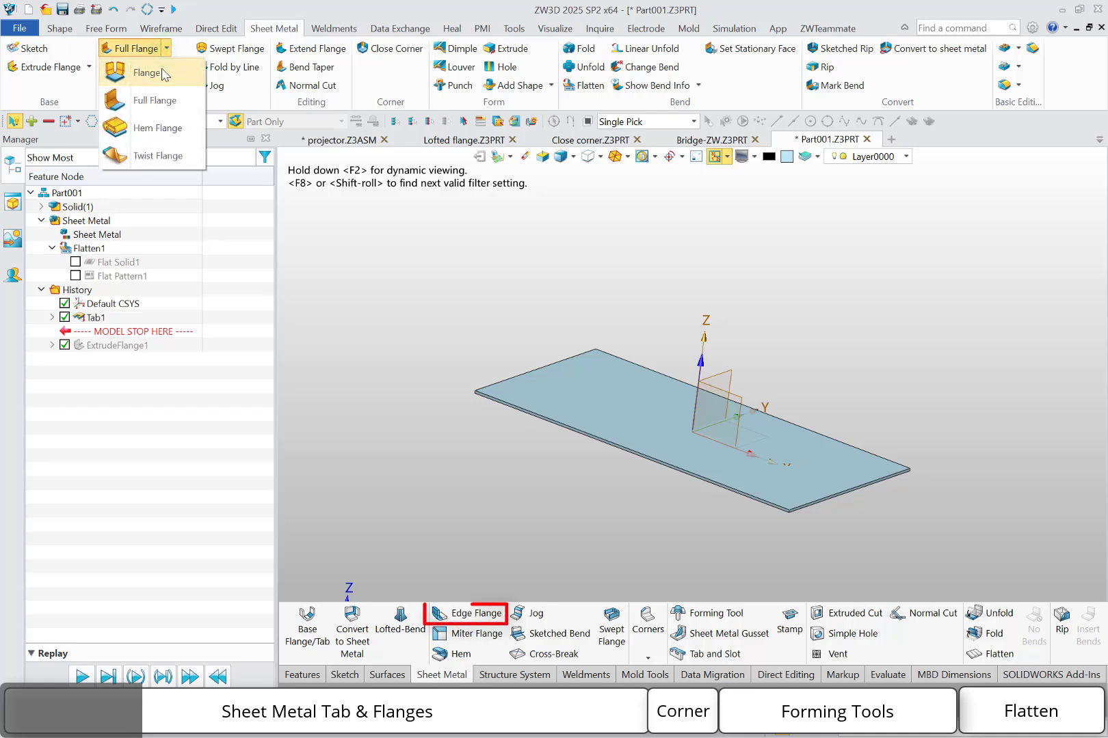
click(335, 228)
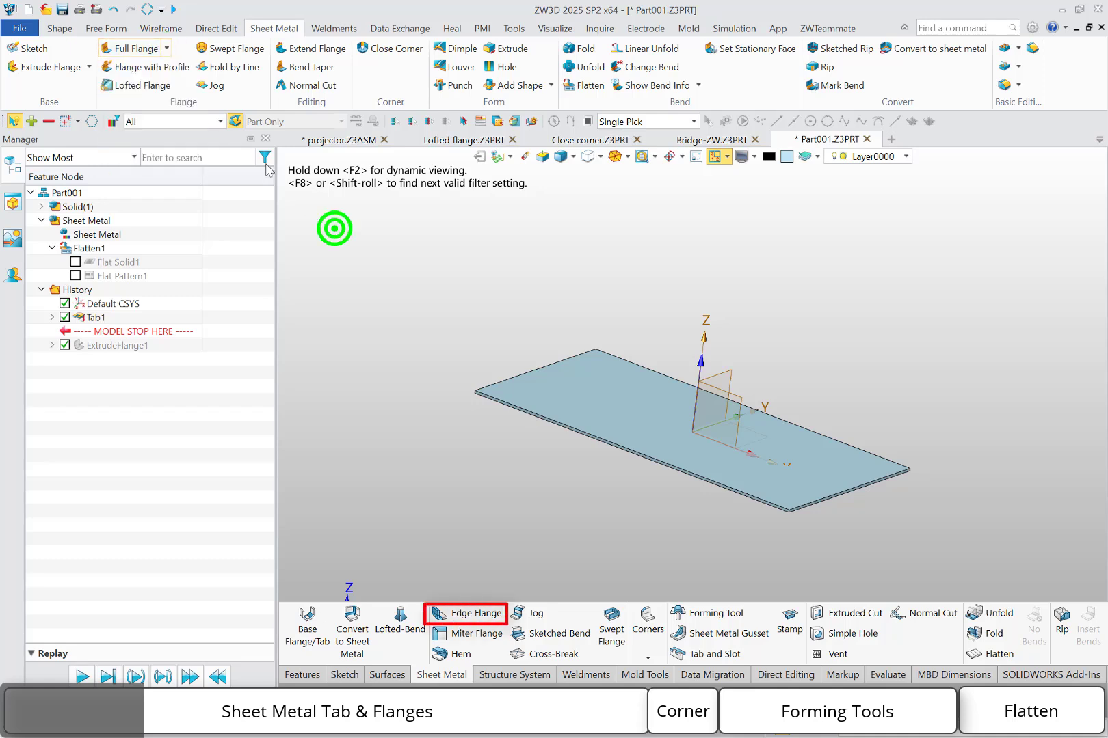
Step: Start a Flange with Profile on both short edges of the base tab, using the Material inside position
click(162, 67)
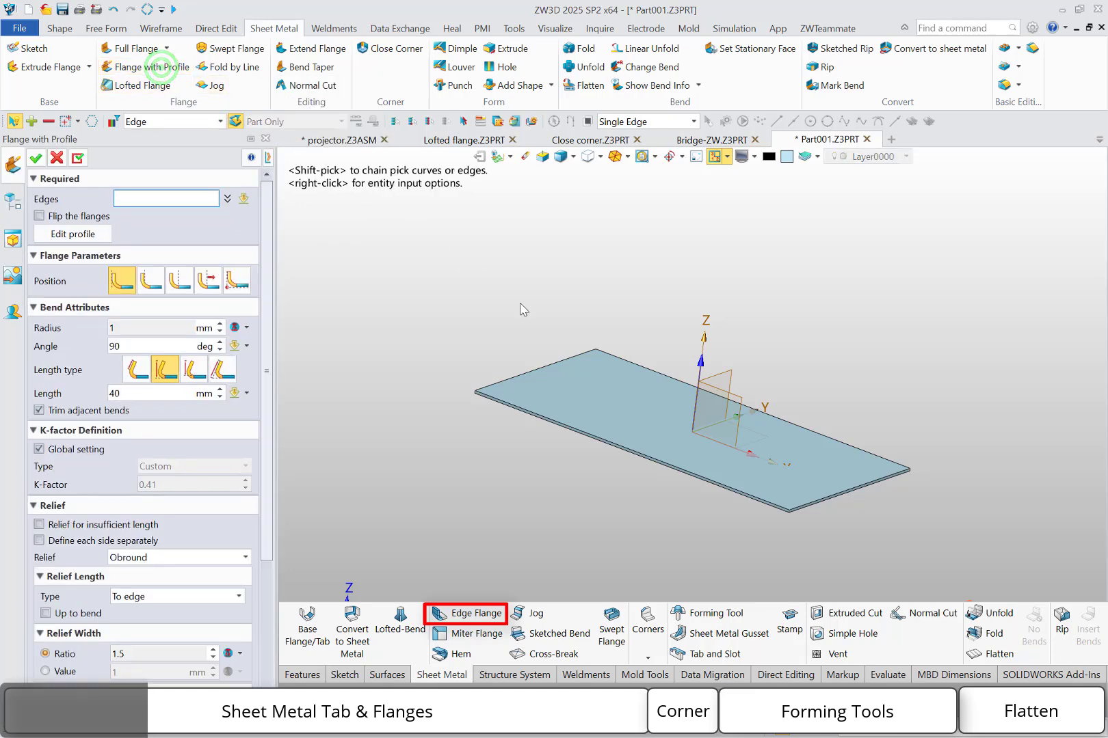
click(528, 369)
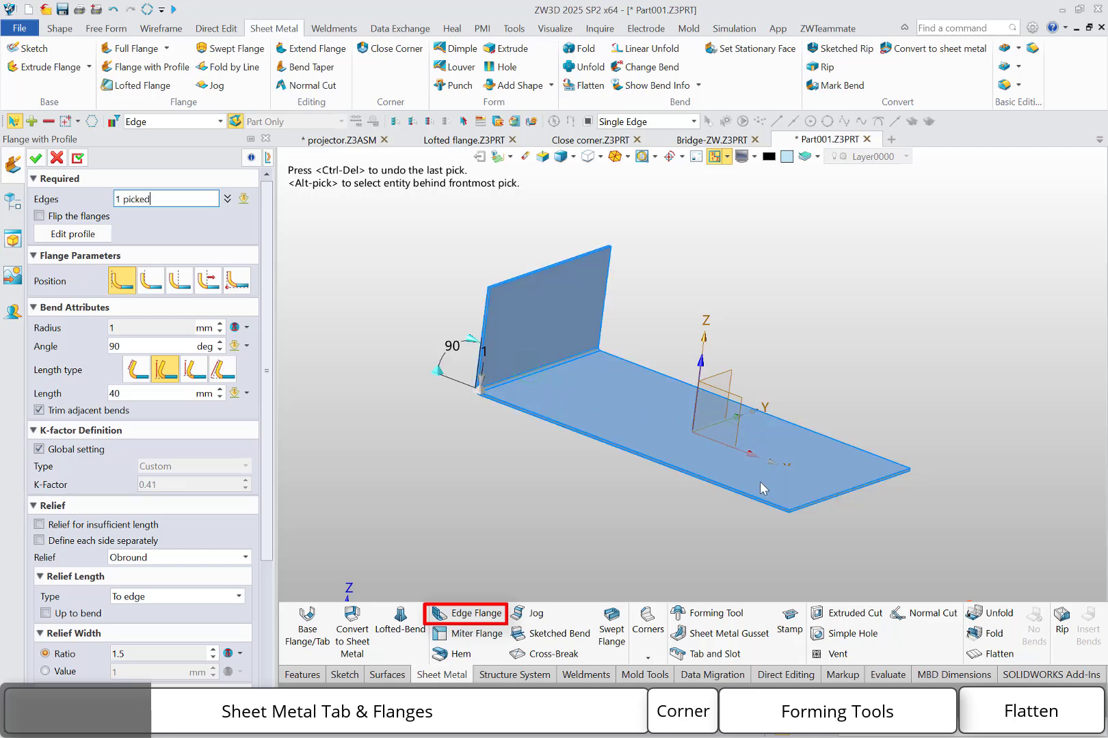
click(814, 499)
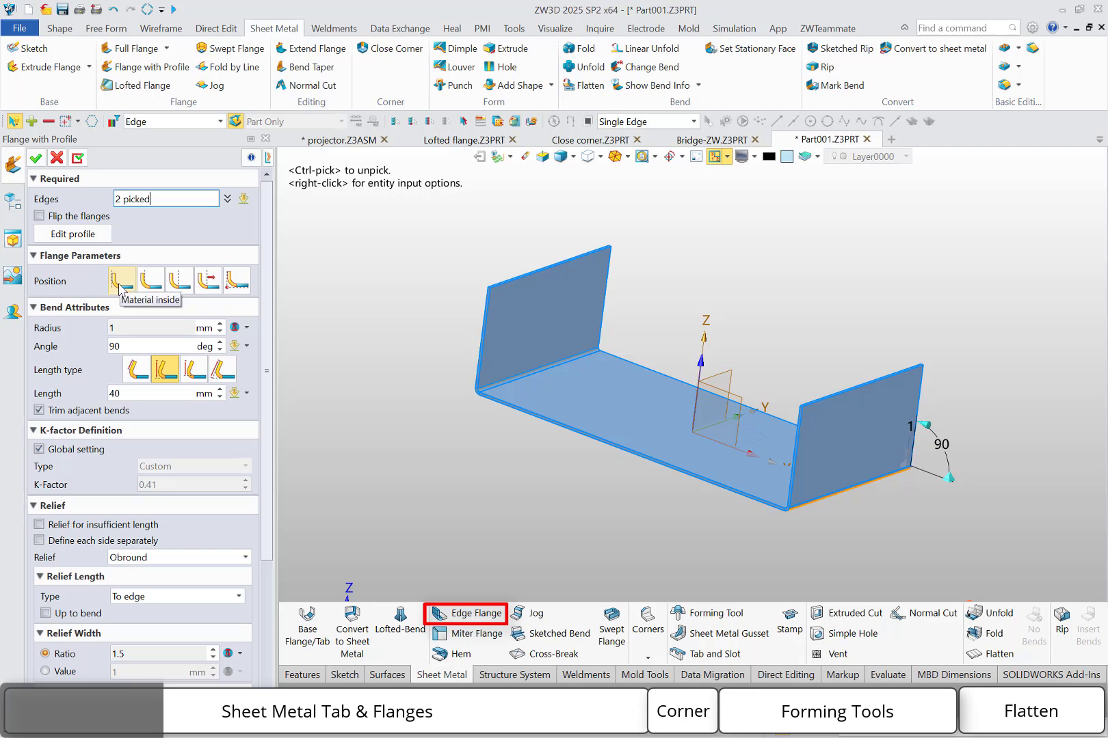
click(150, 281)
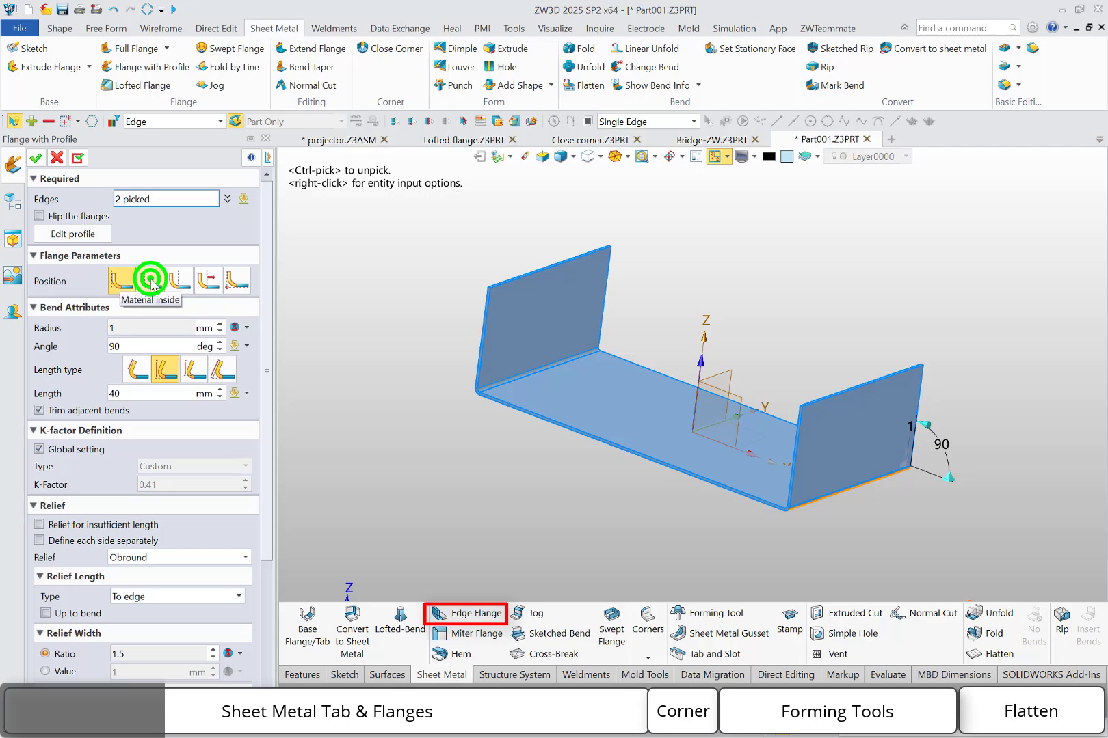
click(179, 281)
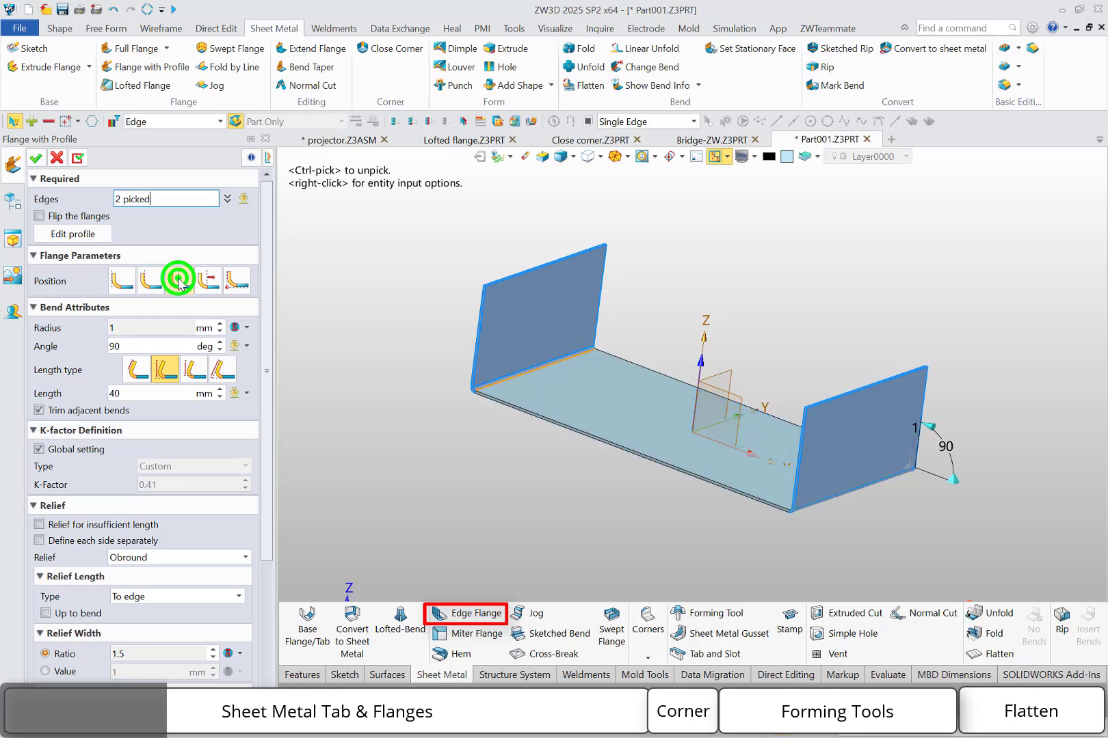
click(120, 281)
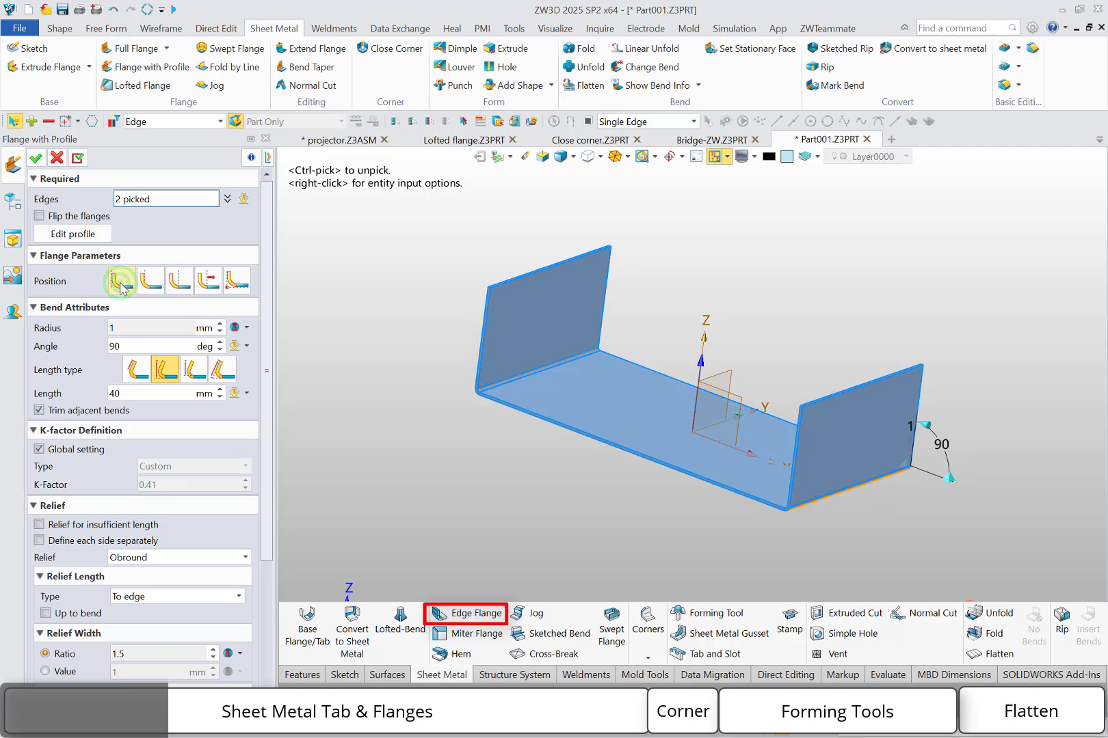
Step: Set the bend radius to 1.5 mm, keep the global K-factor setting, and create the two end flanges
click(134, 329)
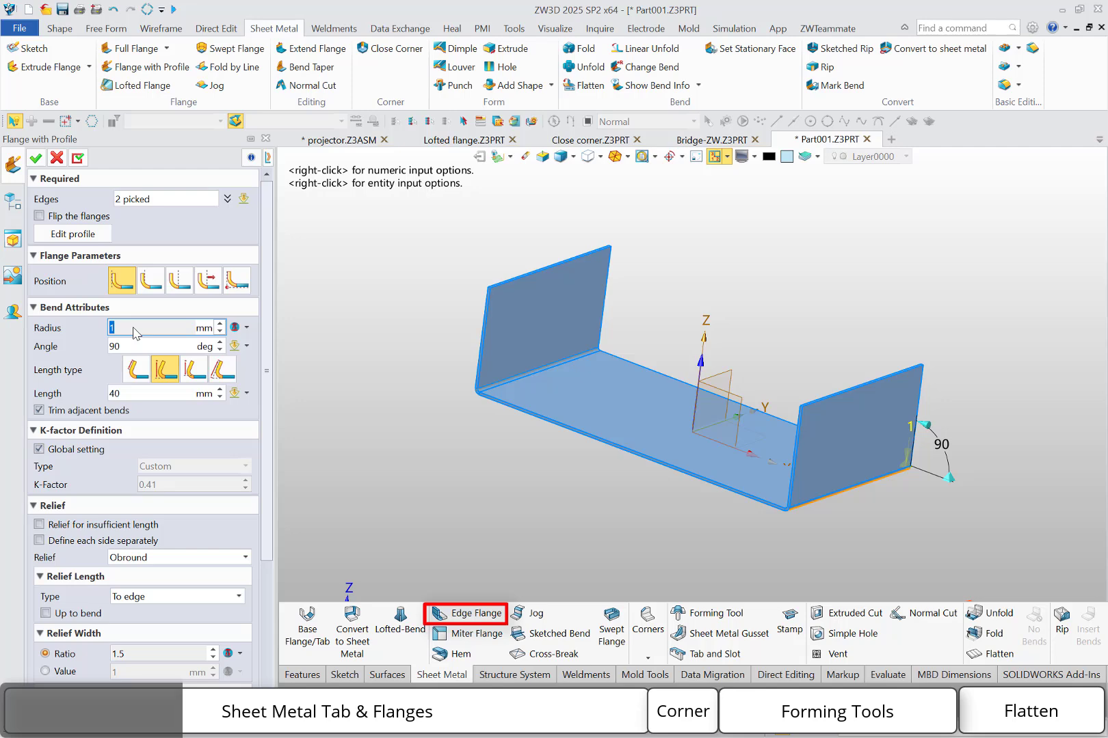
click(247, 328)
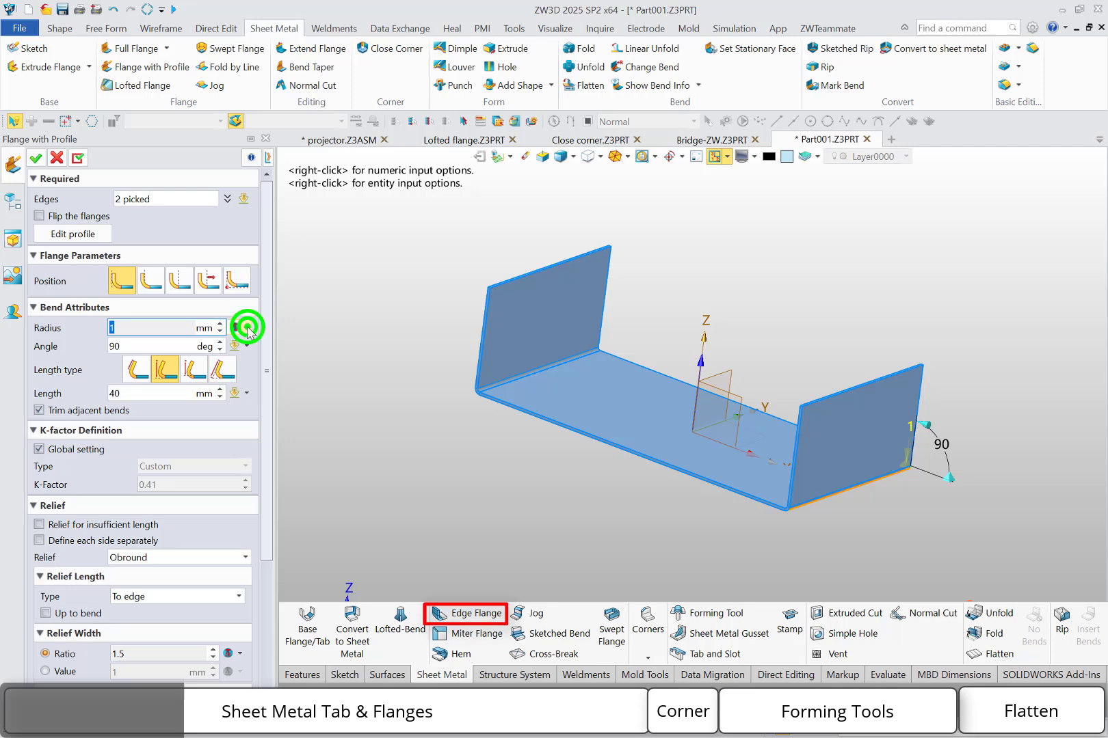
click(264, 346)
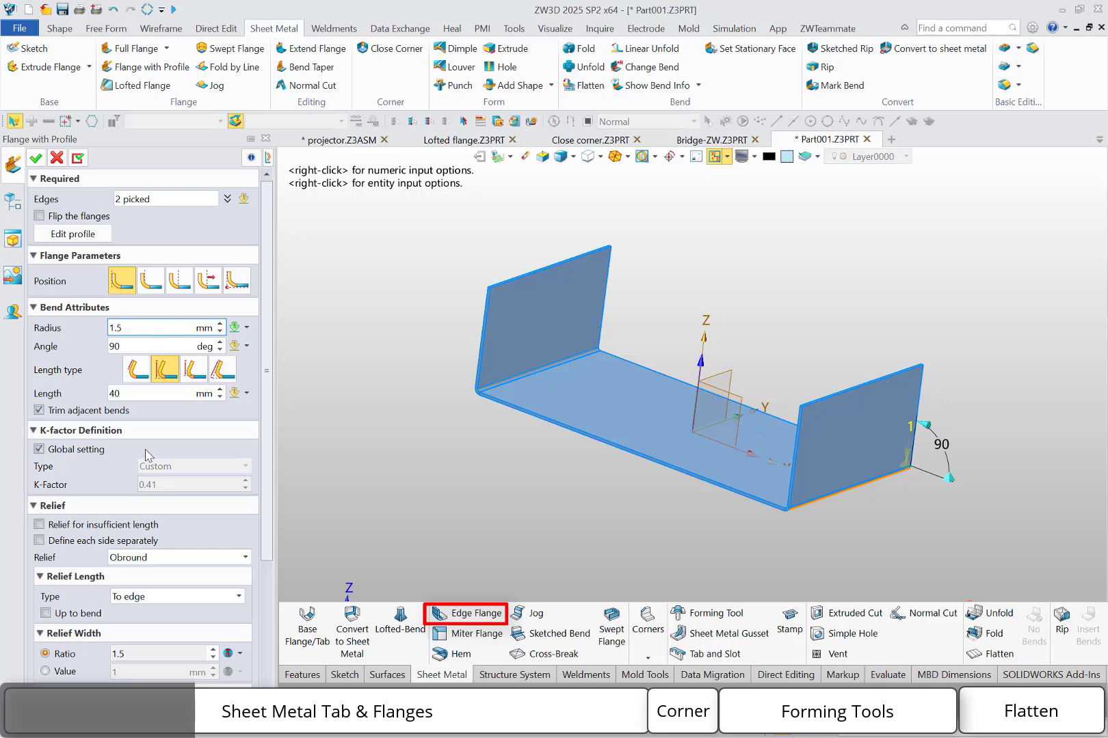
click(88, 451)
click(190, 472)
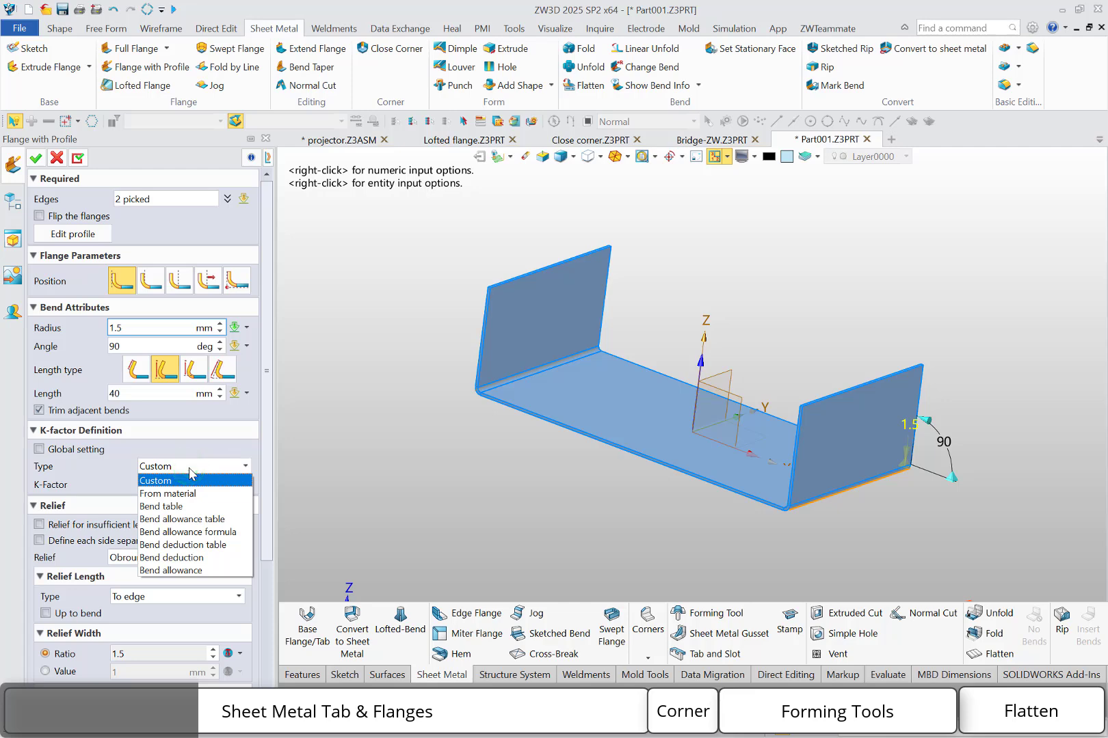
click(191, 472)
click(81, 448)
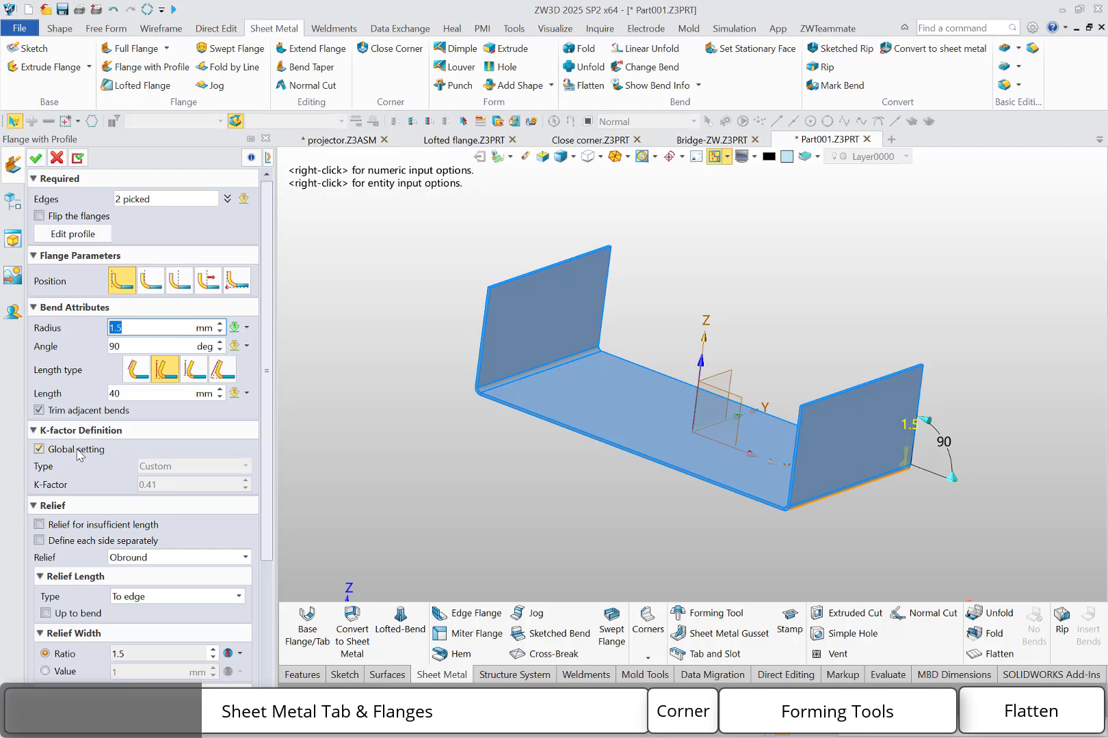
click(37, 159)
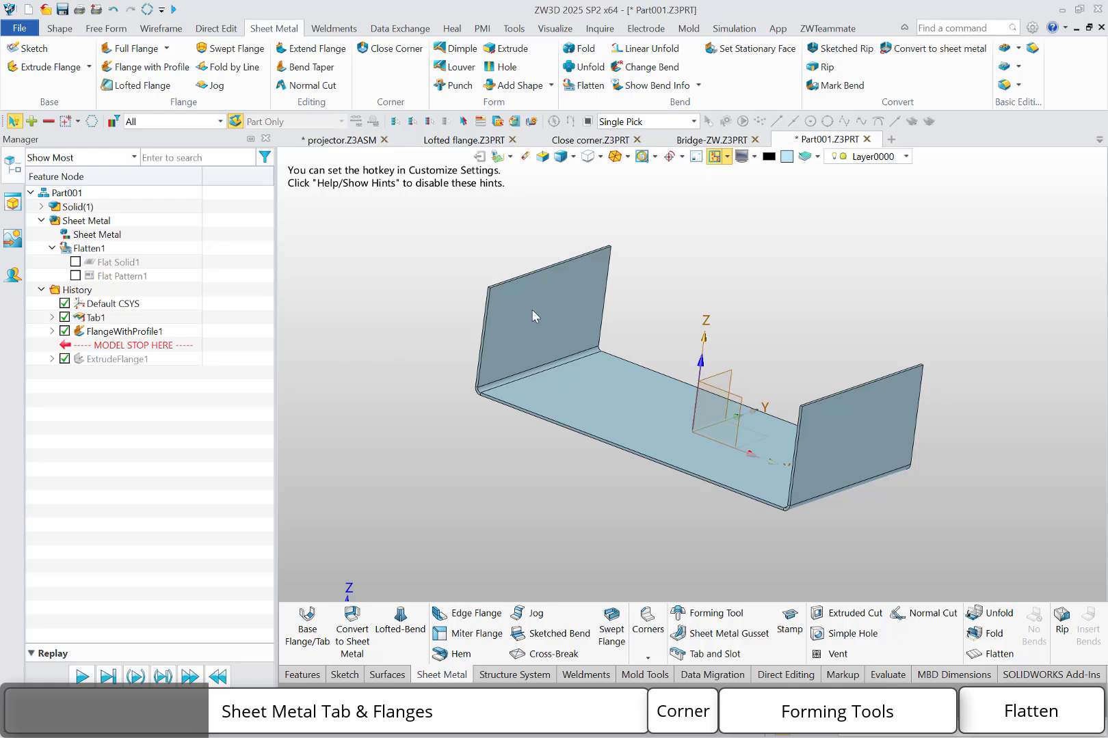
Step: Fillet the four upper corner edges of the two end flanges with a 15 mm radius
click(1004, 85)
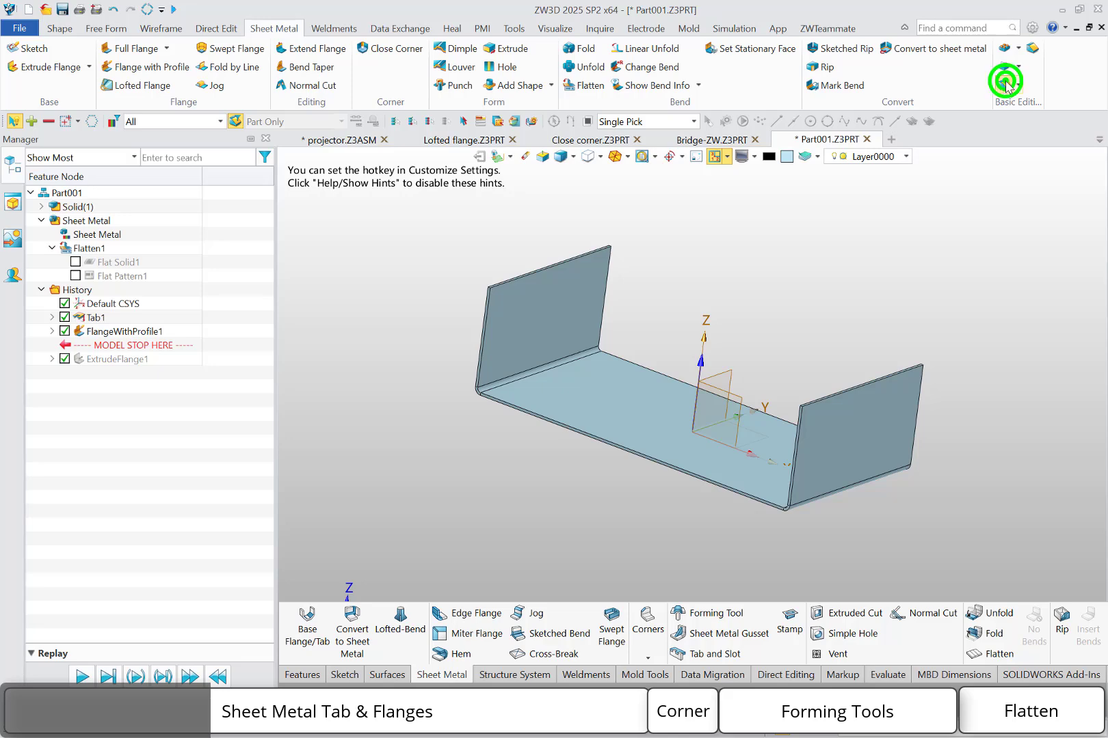
drag(476, 270, 504, 296)
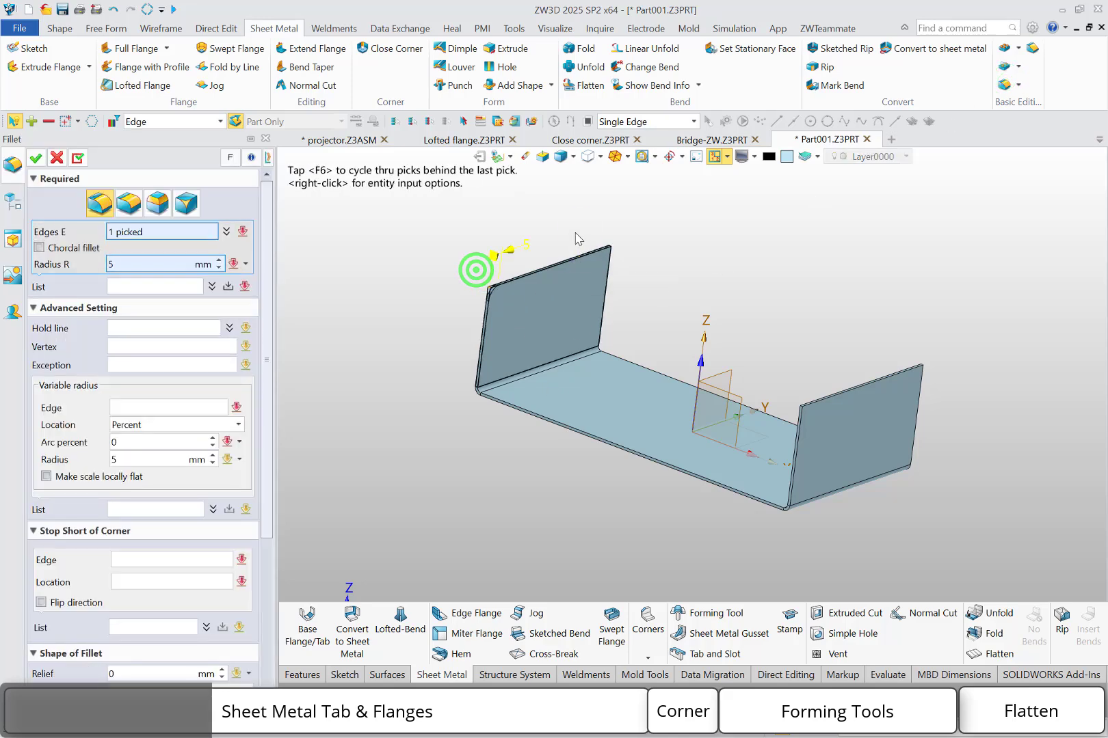
drag(580, 229, 617, 254)
drag(786, 386, 818, 414)
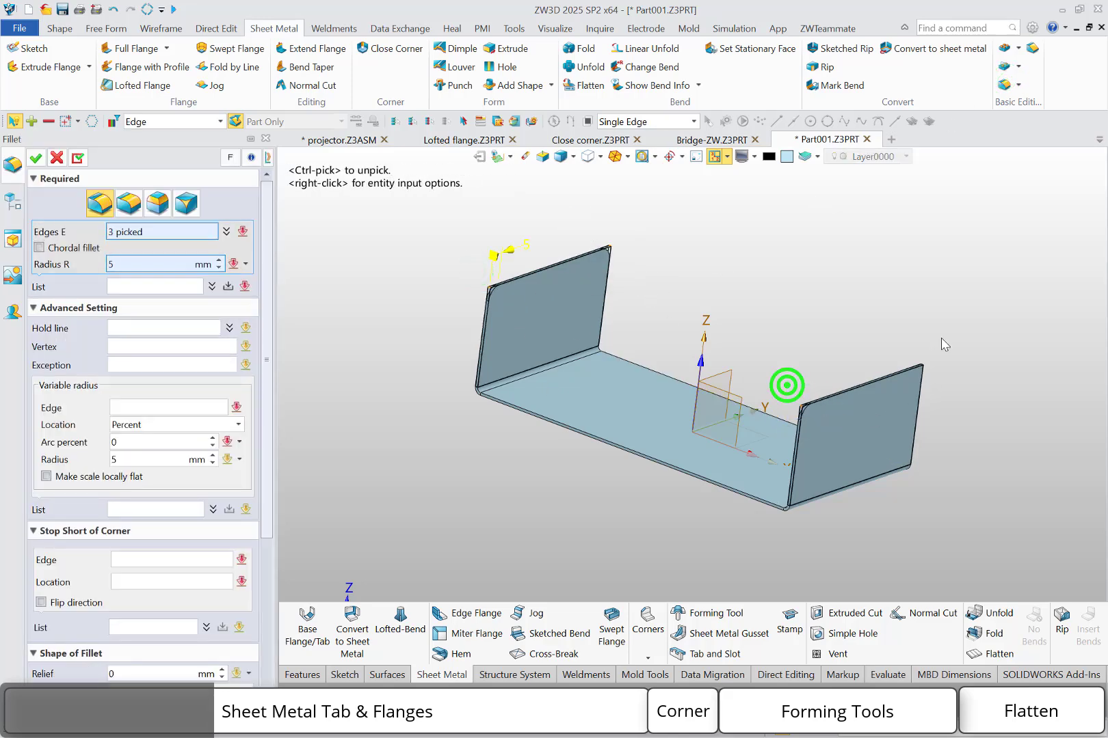
drag(902, 326, 960, 417)
click(161, 267)
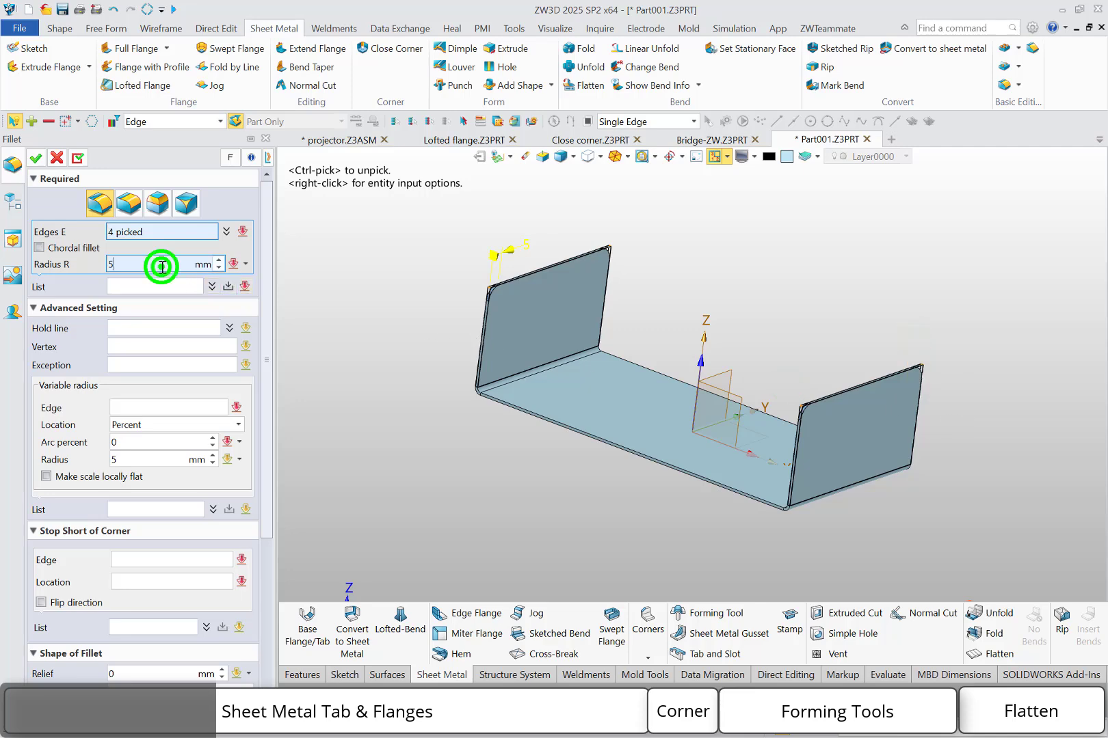
text(1)
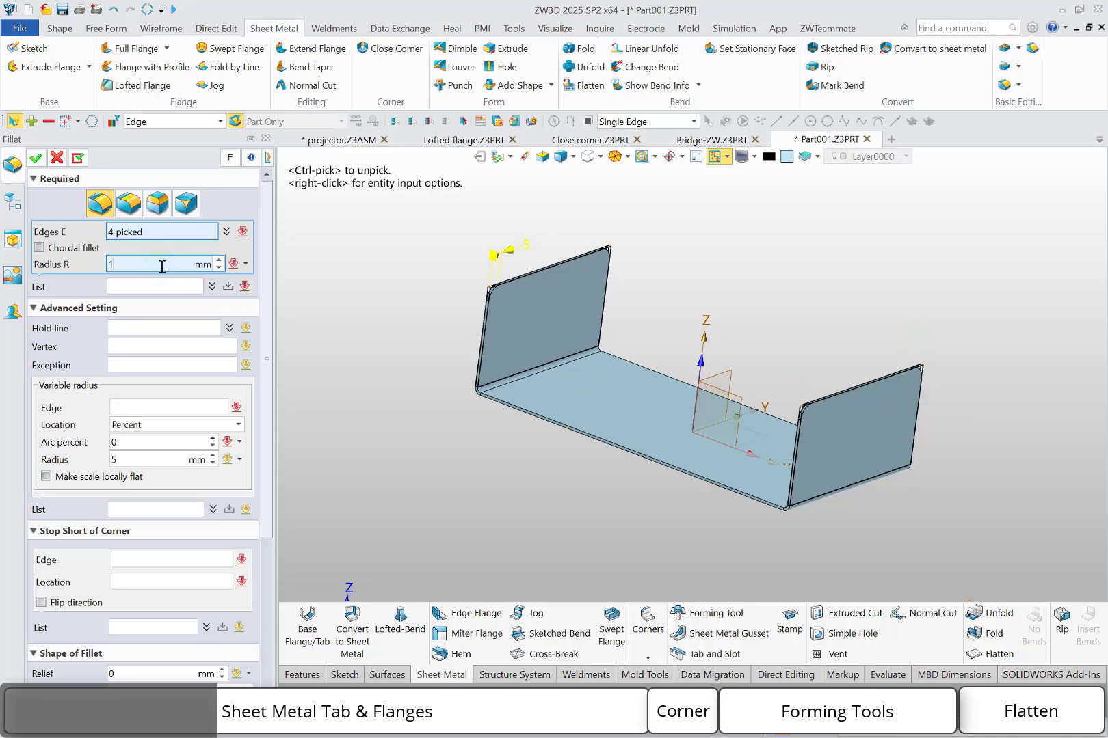
key(Return)
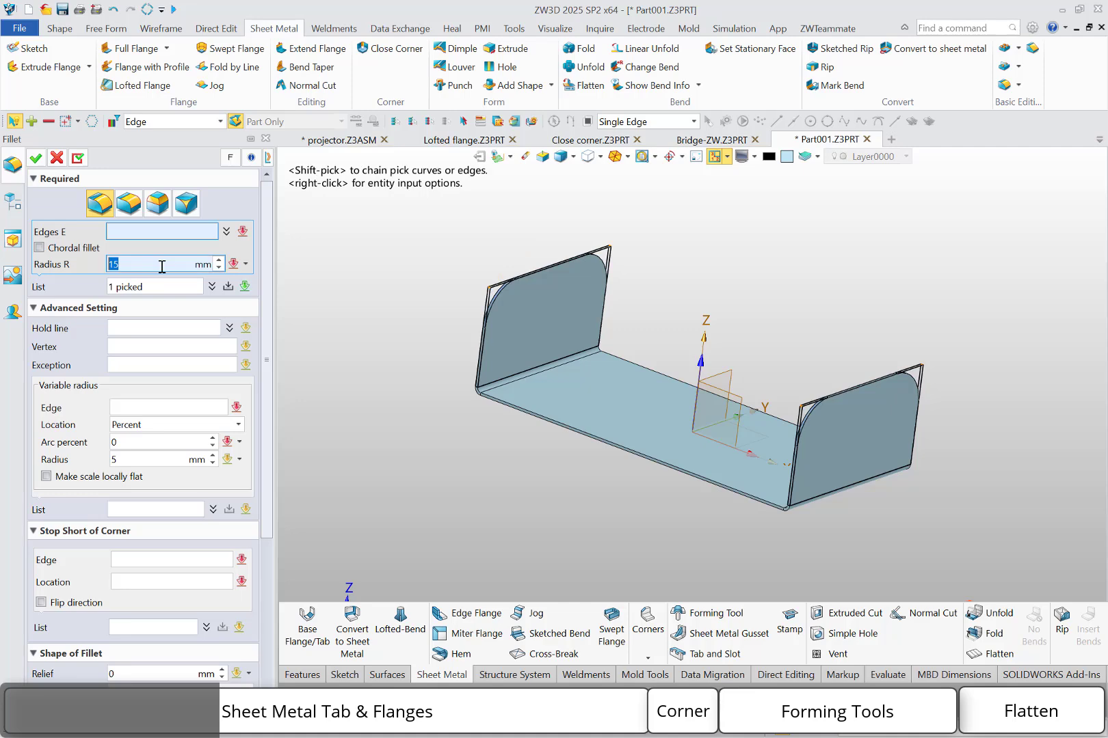
click(36, 157)
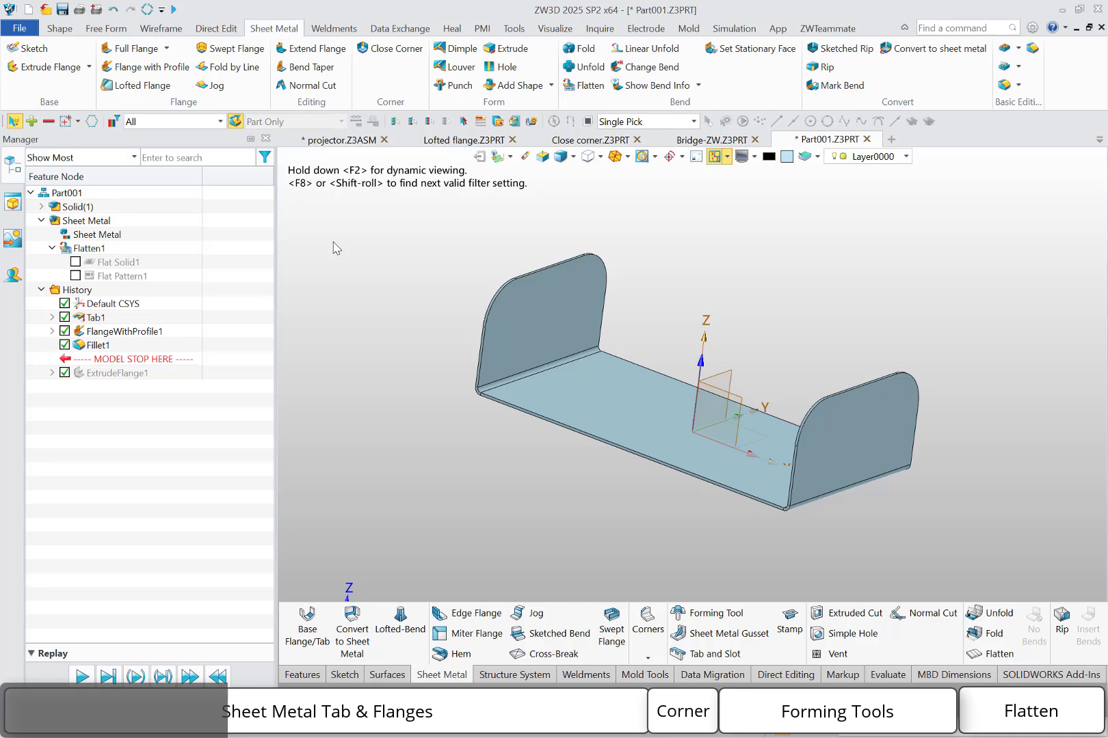
Step: Start a Flange with Profile on the tab's front long edge and open its profile for editing
click(173, 67)
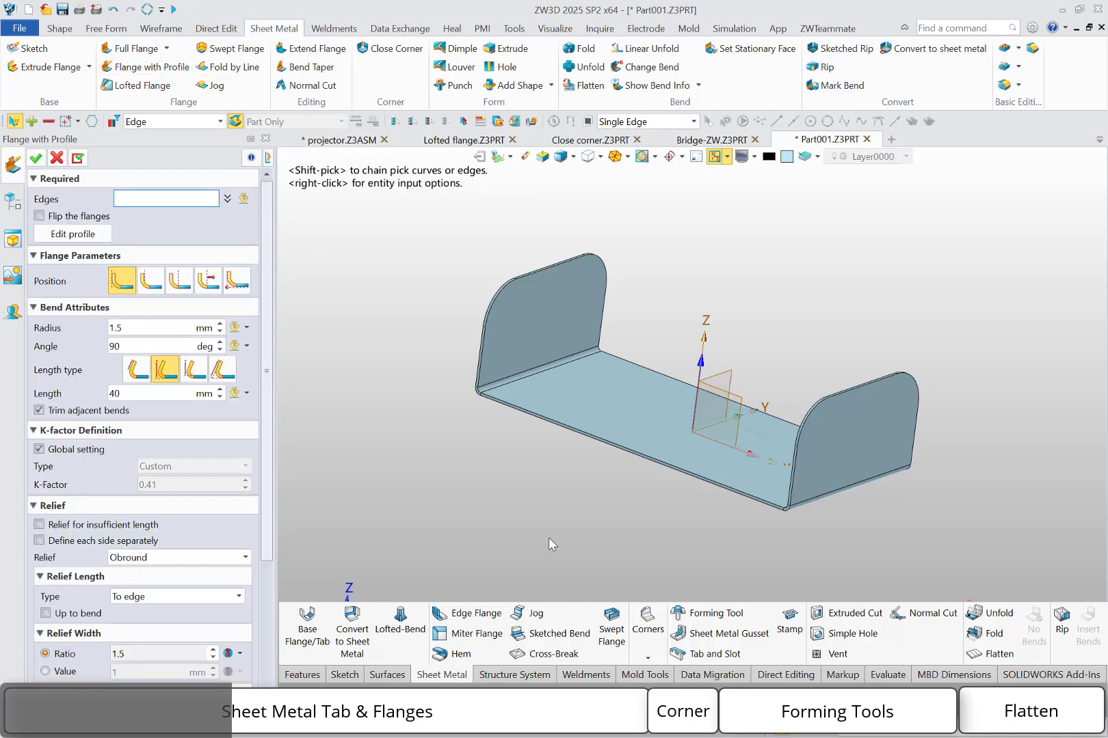
click(629, 456)
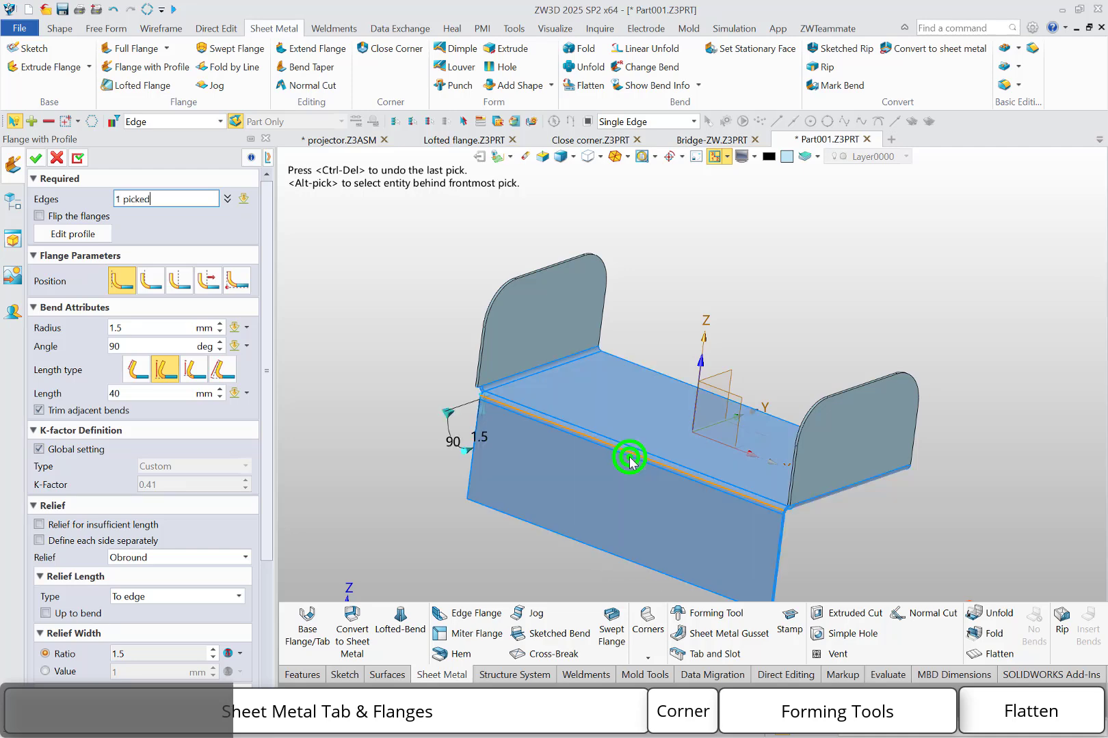
click(89, 235)
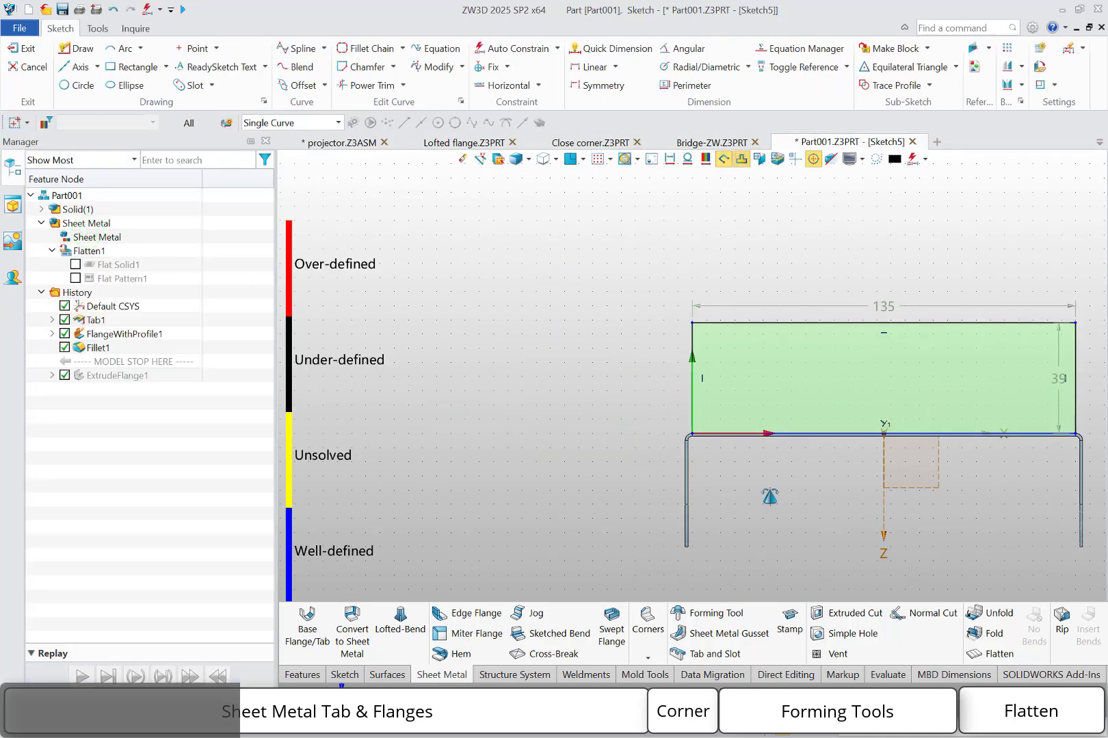
Step: Set the flange profile rectangle's height to 60 mm and its width to 65 mm
double_click(807, 359)
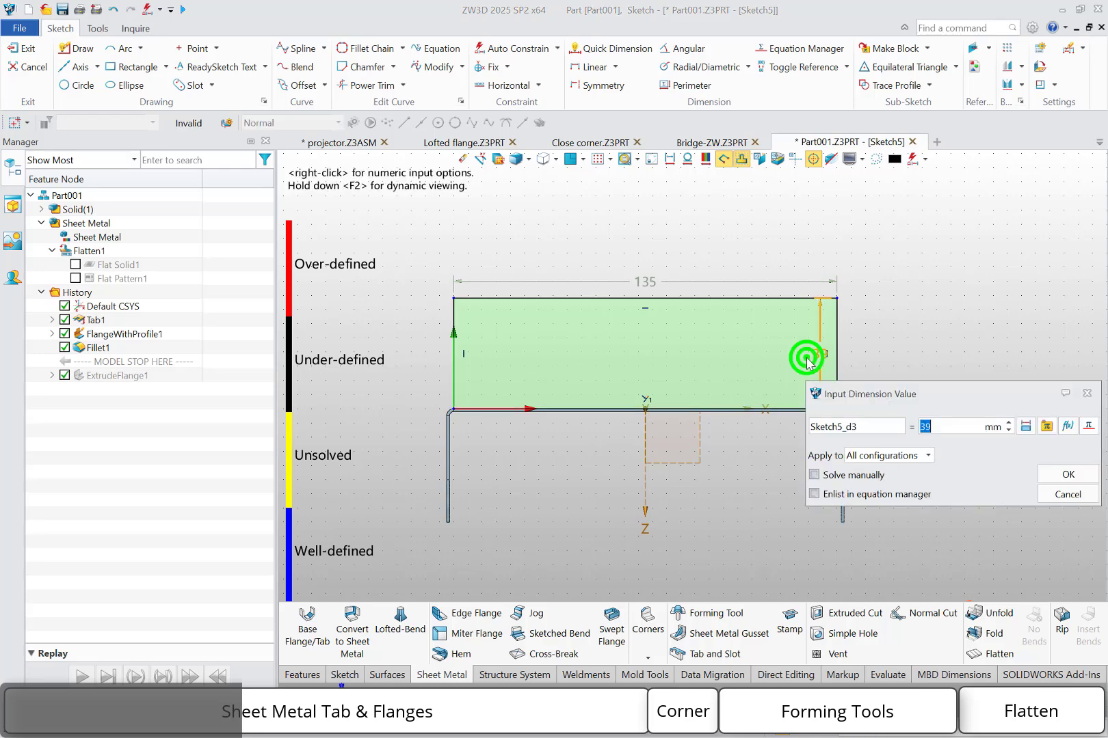
text(60)
key(Return)
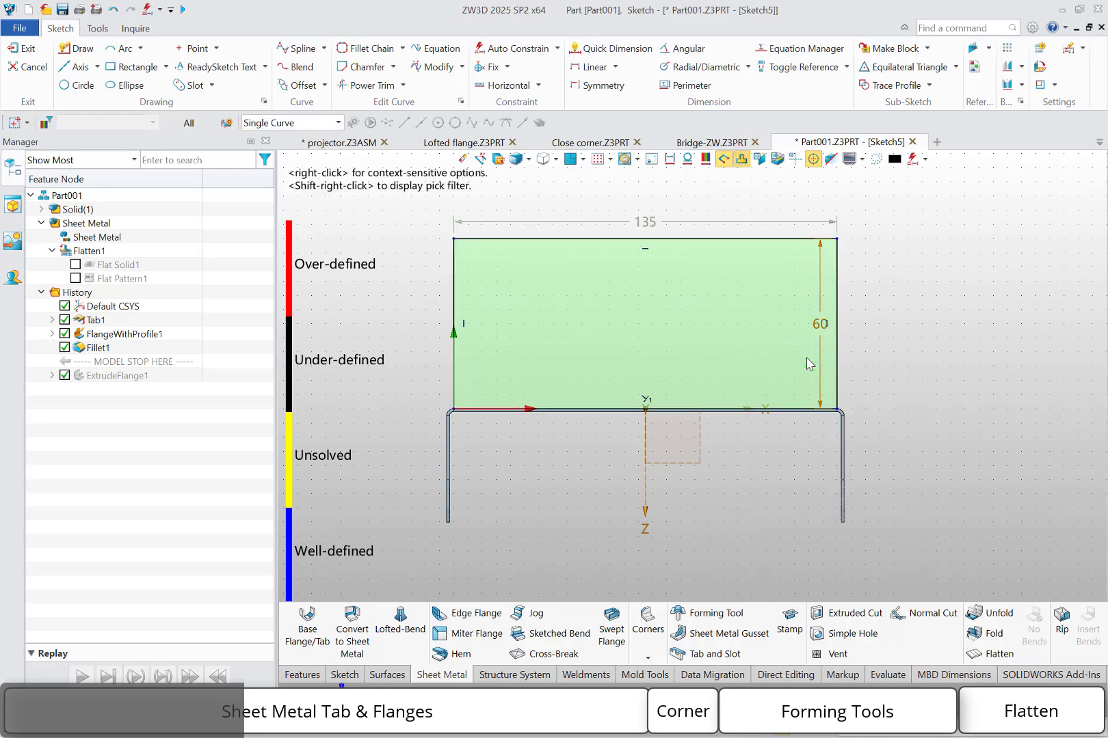
double_click(649, 224)
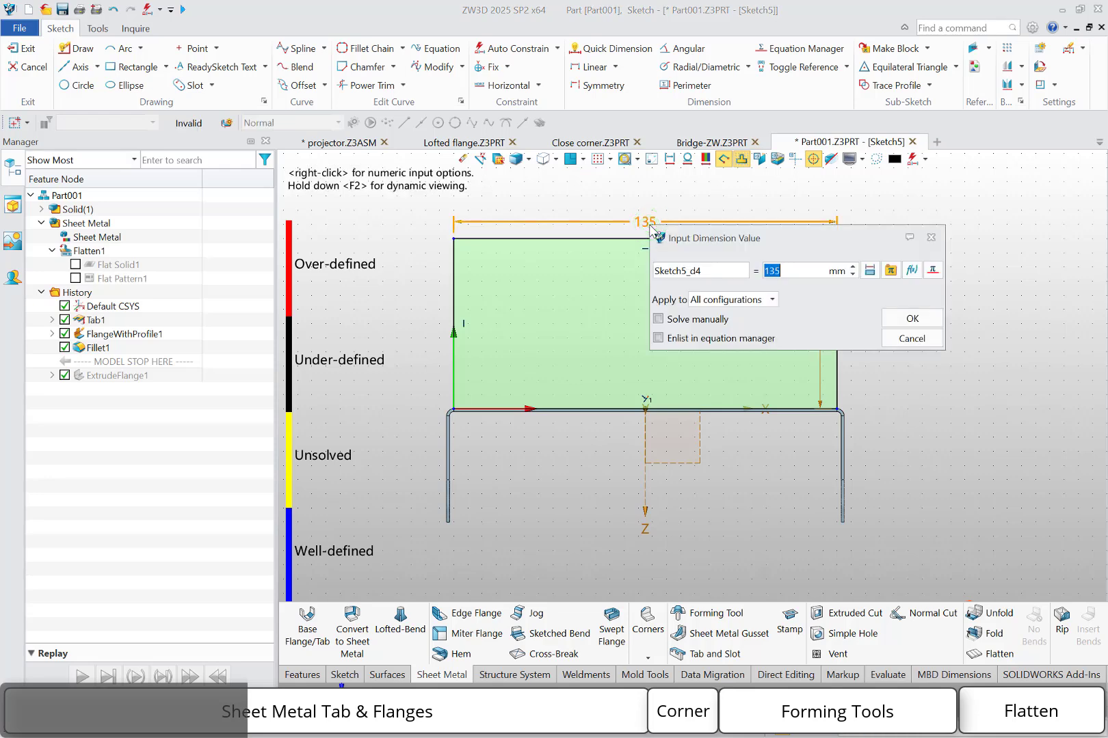
text(65)
key(Return)
Step: Move the rectangle towards the middle of the edge and dimension its left side 65/2 mm from the YZ plane
click(650, 313)
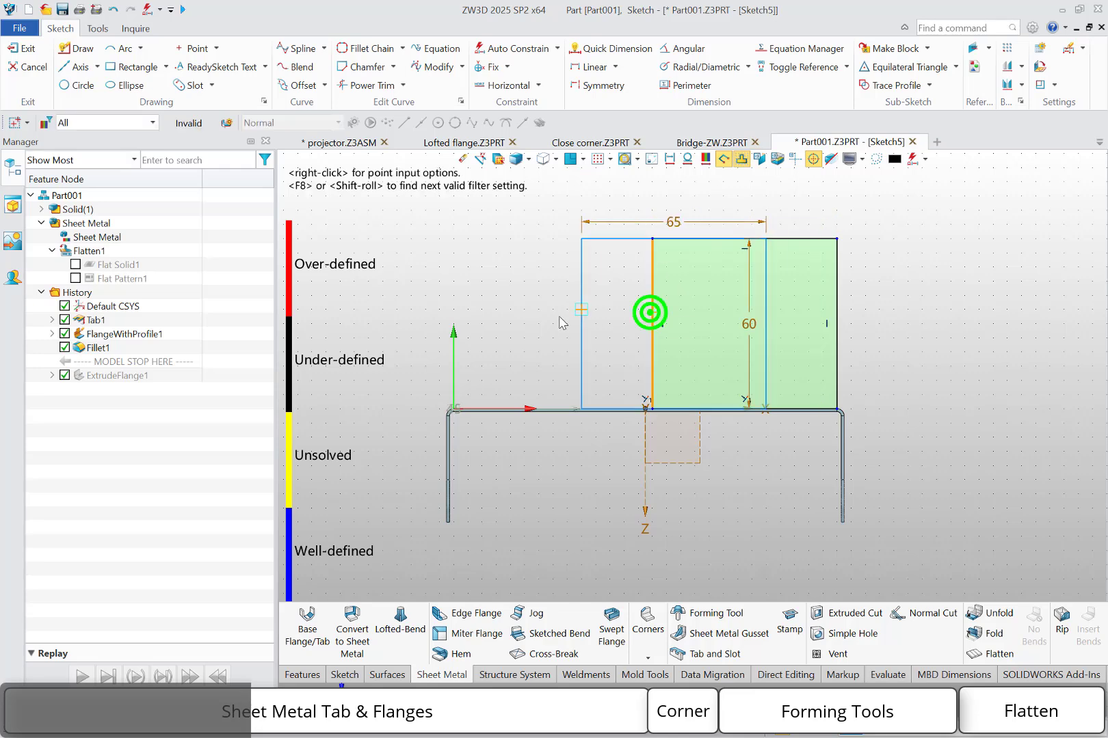
drag(559, 317, 539, 319)
right_click(595, 437)
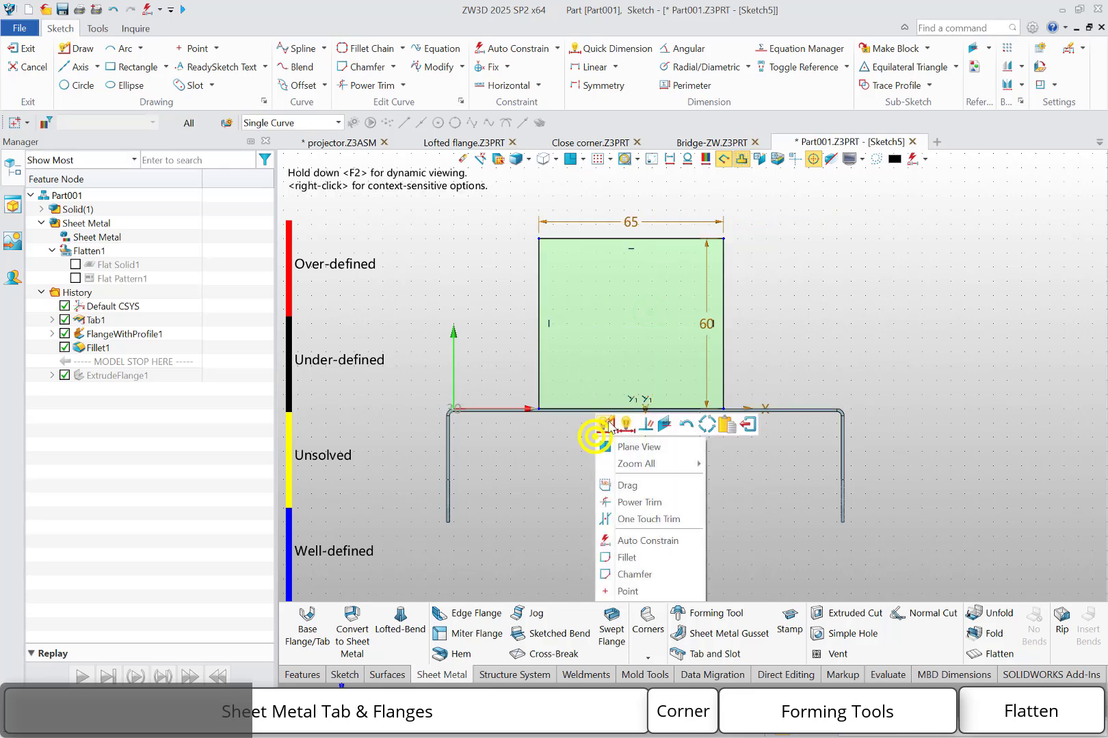
click(624, 424)
click(539, 361)
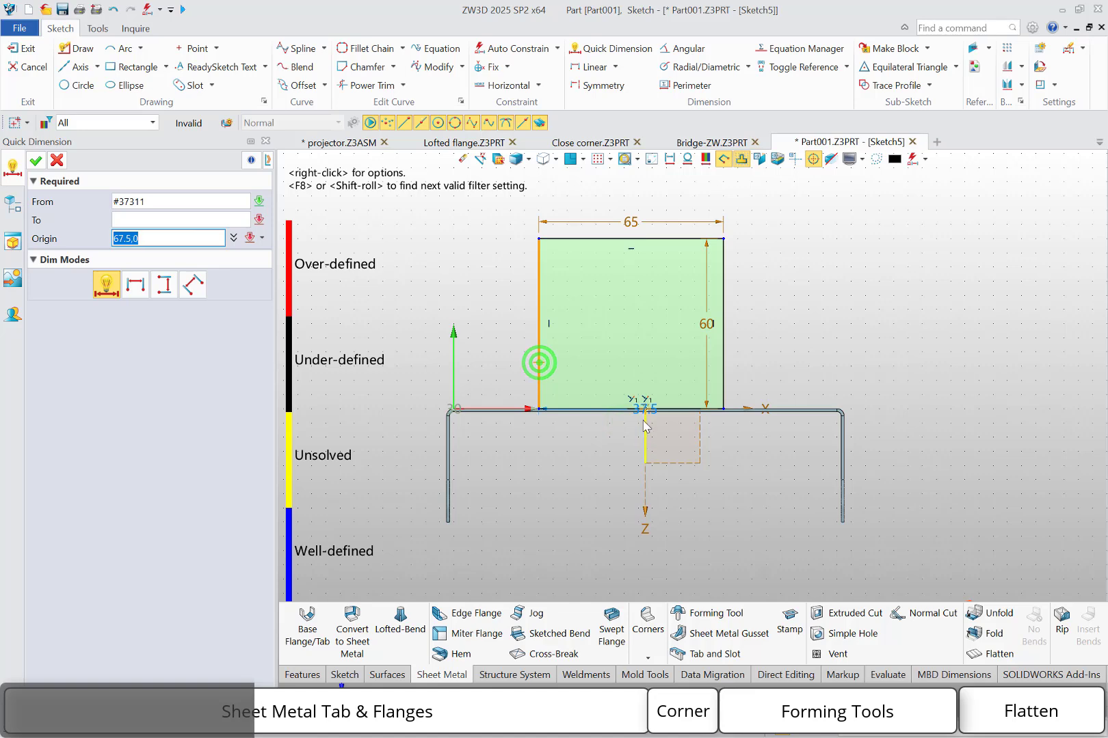
click(645, 429)
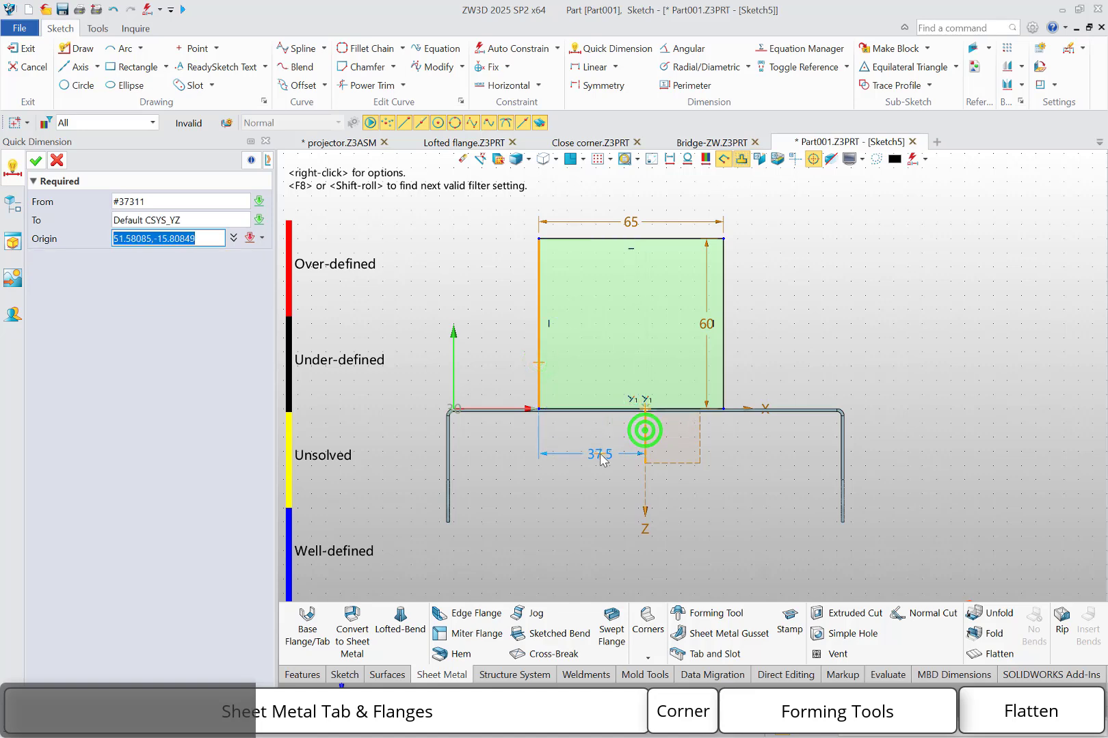
click(601, 460)
text(65)
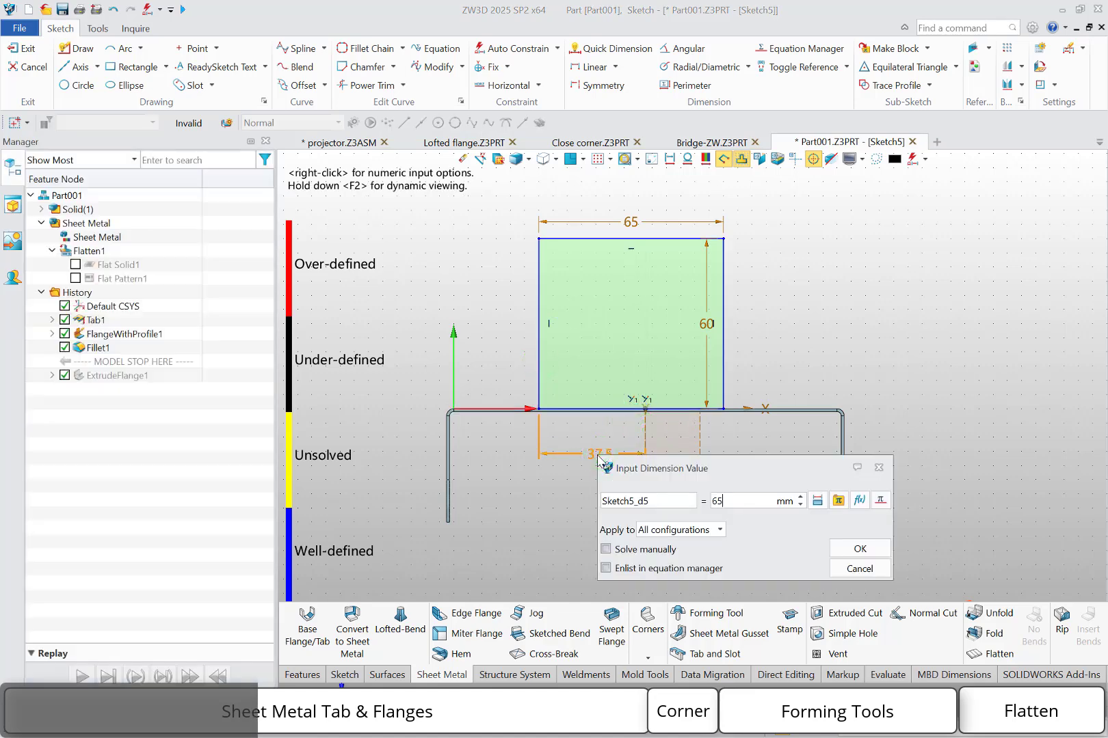
text(/2)
click(860, 549)
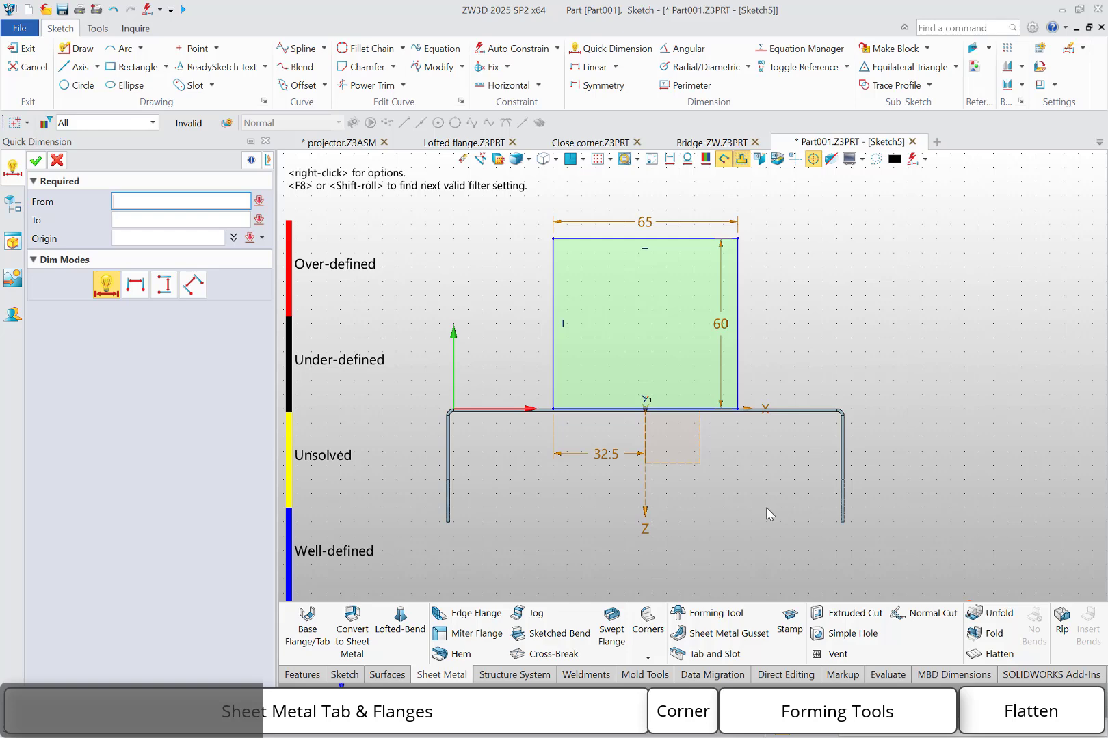
key(Escape)
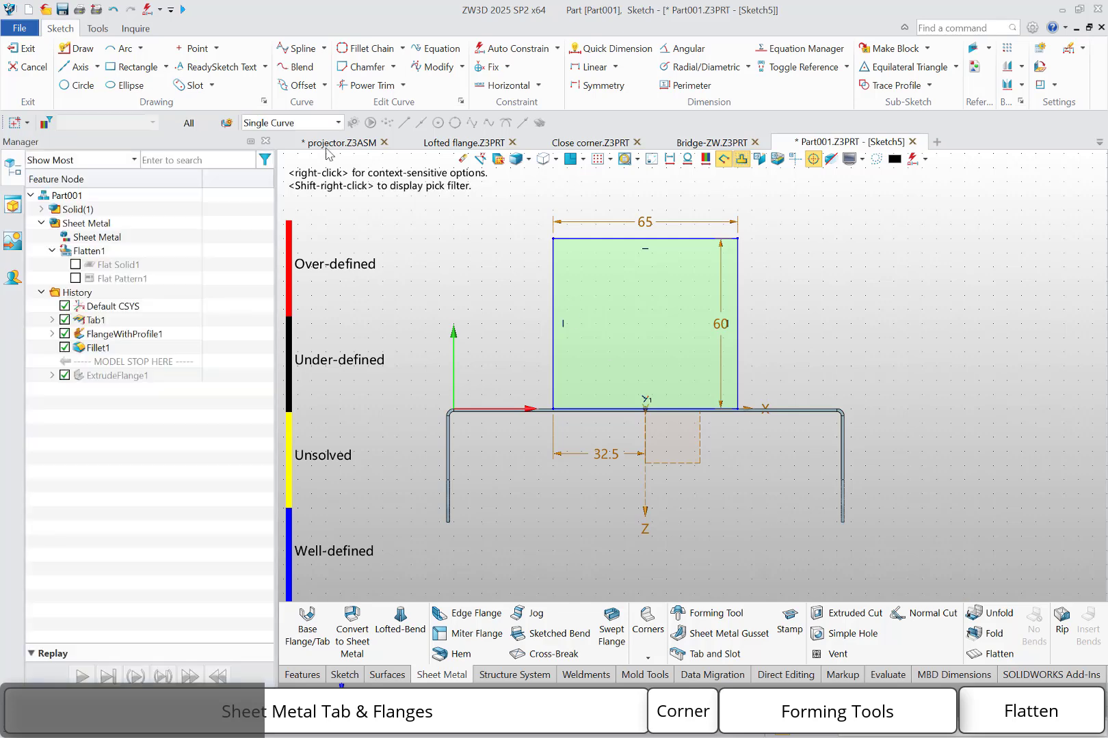
Step: Draw two slanted lines joining the midpoints of the rectangle's vertical sides to the midpoint of its upper edge
click(83, 50)
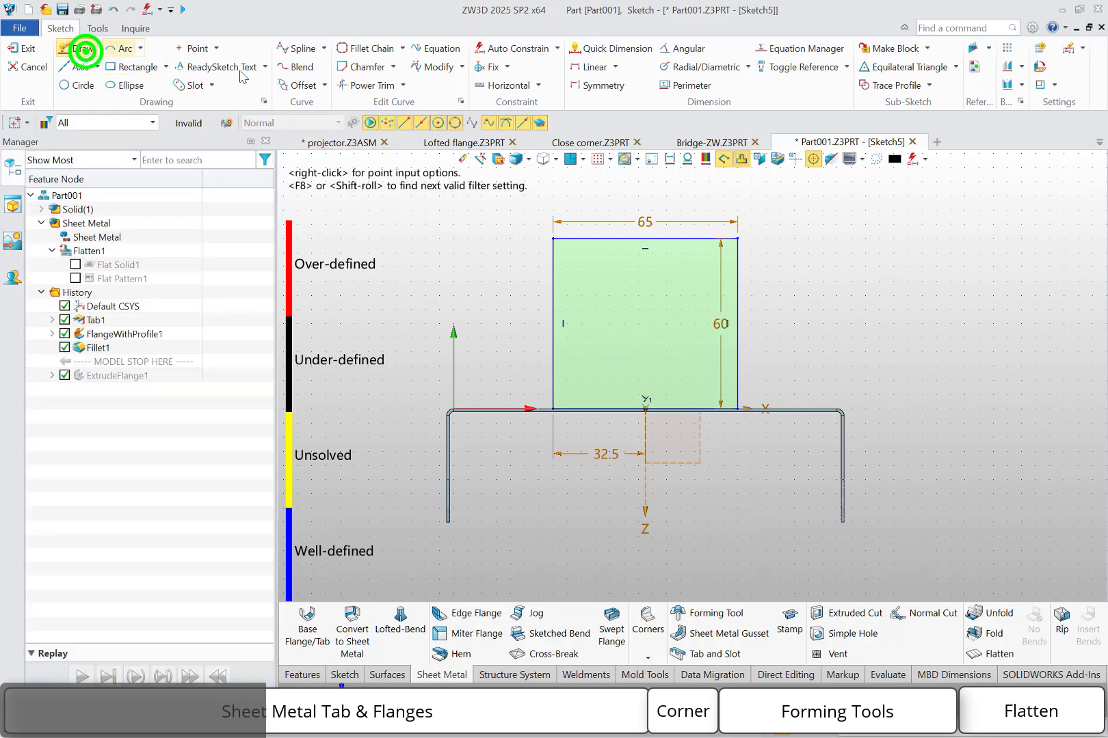
click(553, 323)
click(644, 238)
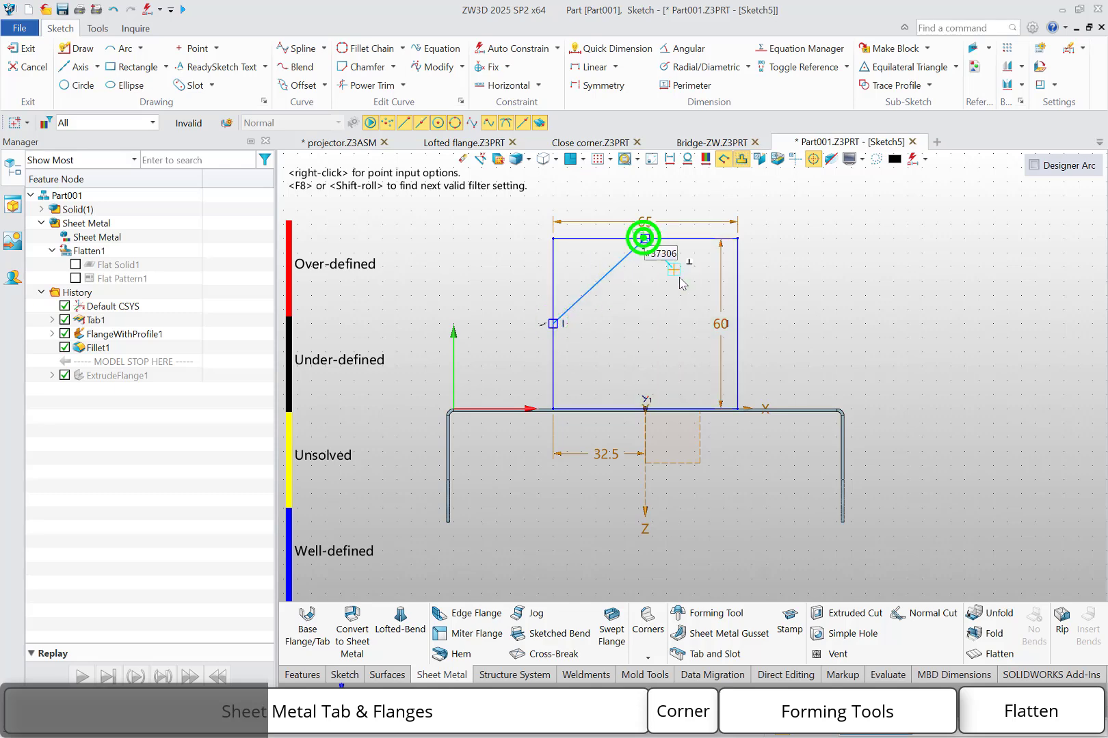
click(737, 323)
key(Escape)
Step: Trim away the rectangle's two upper corners outside the slanted lines, leaving a closed house-shaped profile
right_click(804, 289)
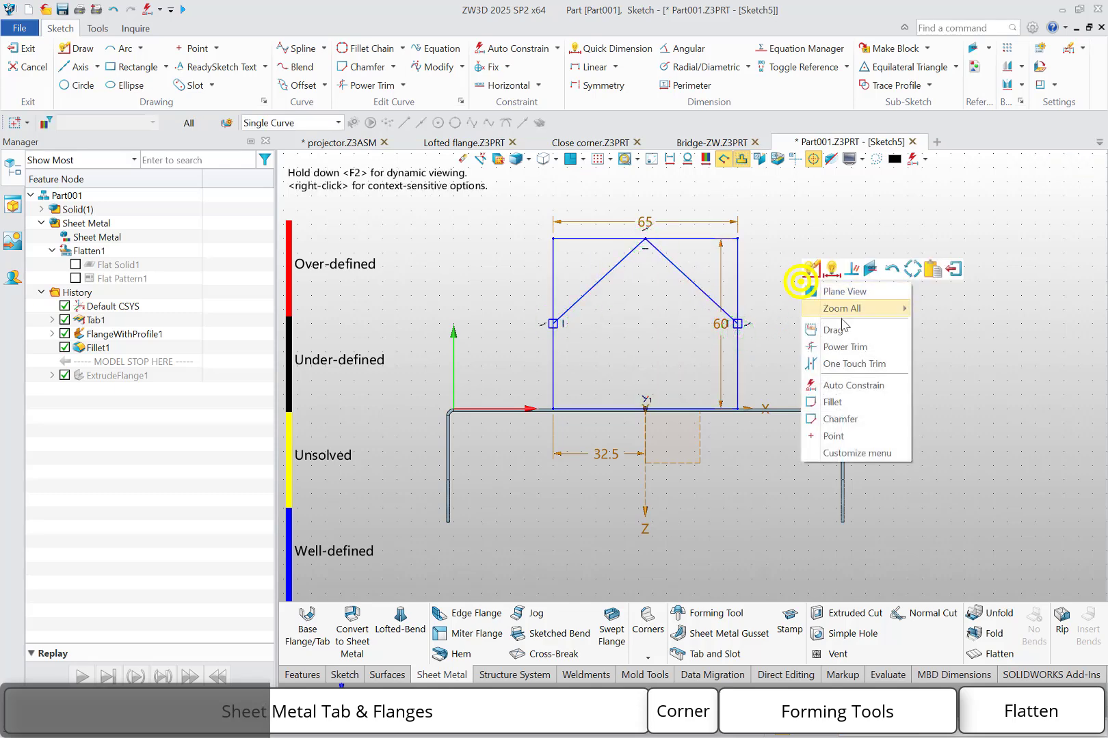
click(850, 349)
drag(772, 282, 562, 227)
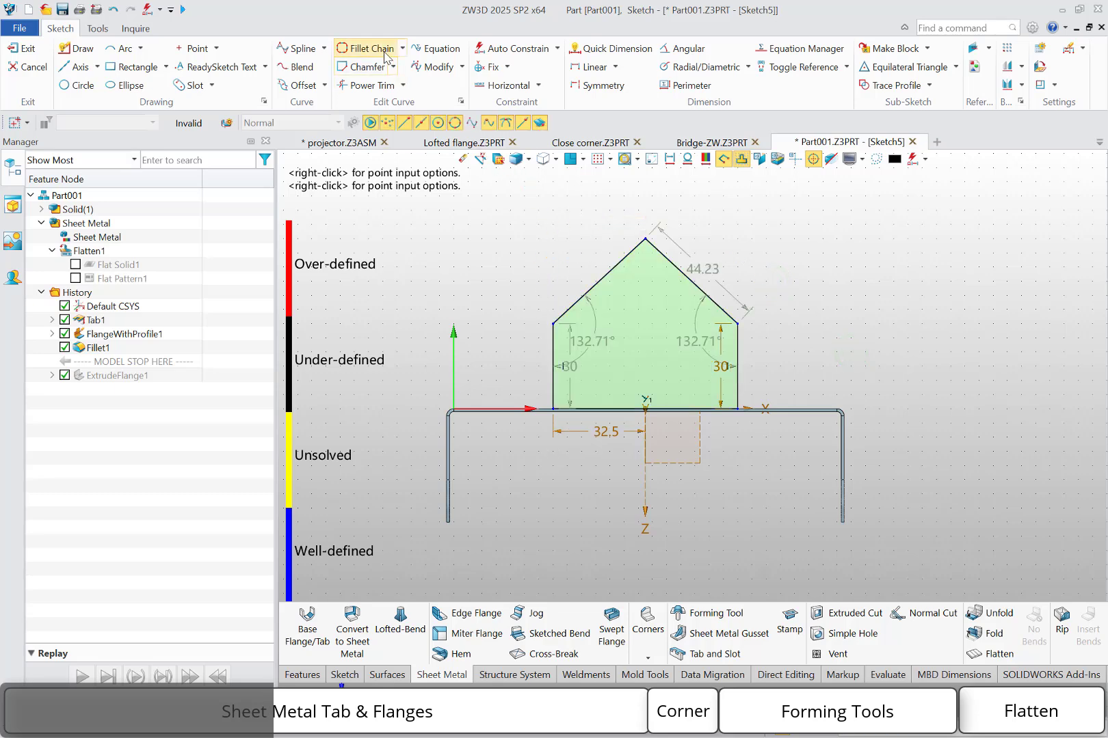
Step: Round the three upper corners of the profile with a 15 mm Fillet Chain along its sides and slanted lines
click(373, 48)
drag(747, 284, 505, 360)
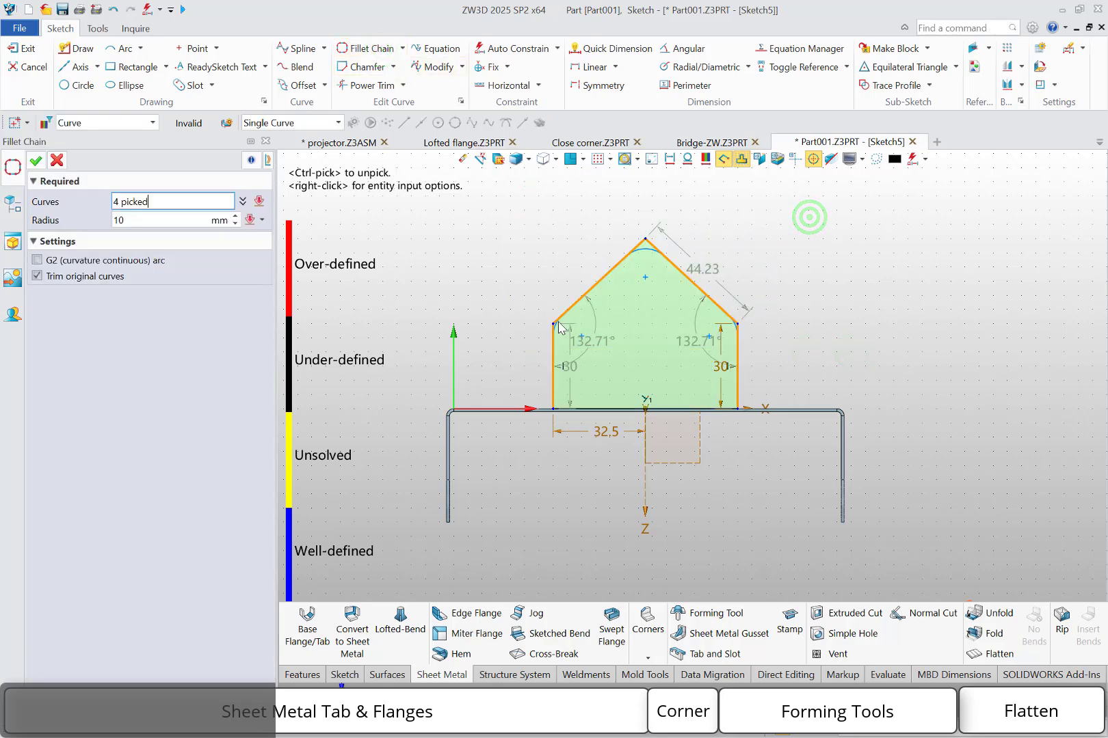
click(141, 219)
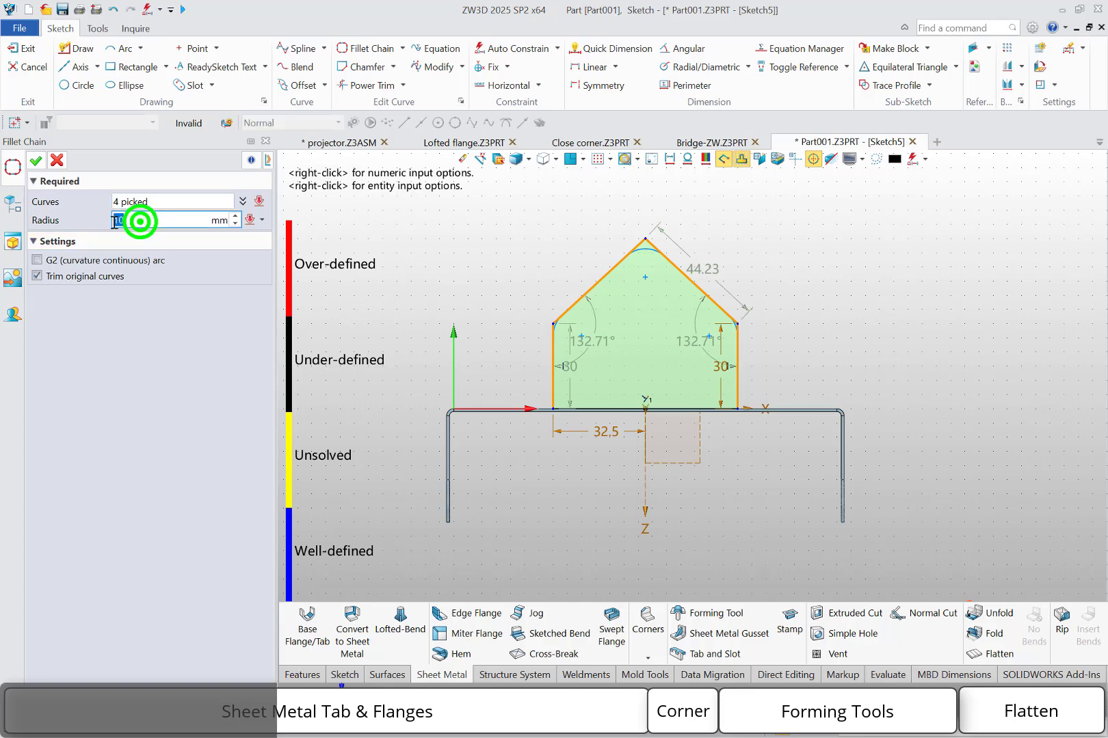
text(15)
click(38, 160)
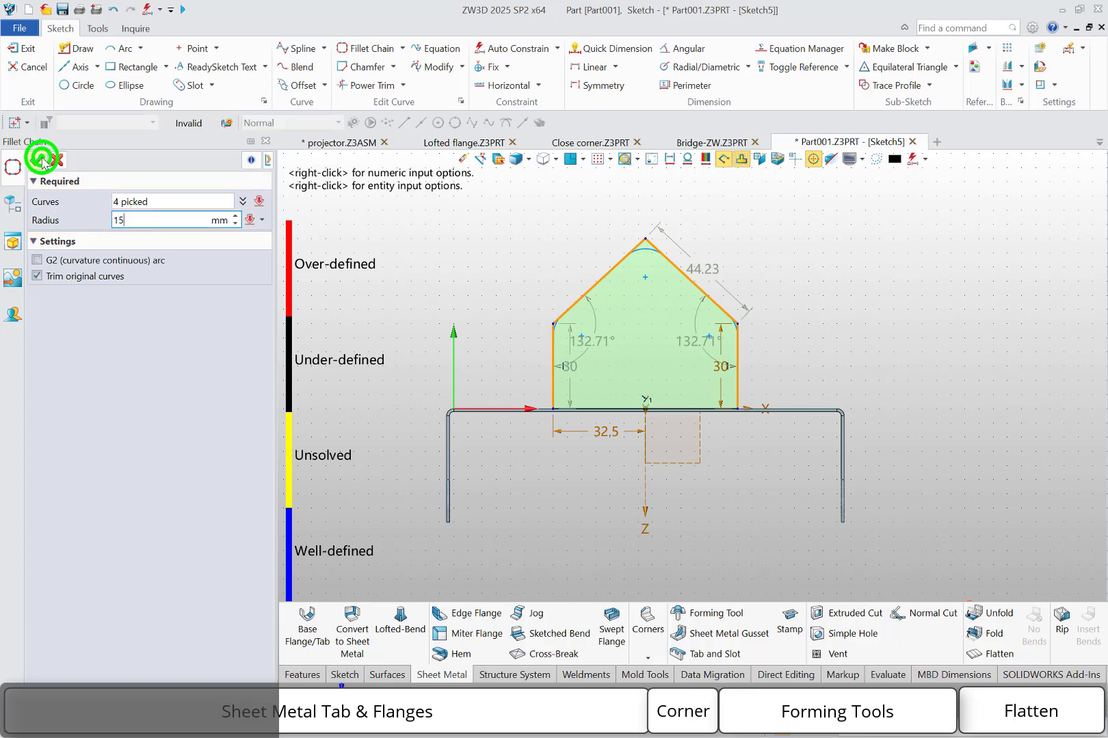
Step: Finish the profile sketch and create the 90-degree profiled flange on the tab's front edge
right_click(475, 218)
click(623, 204)
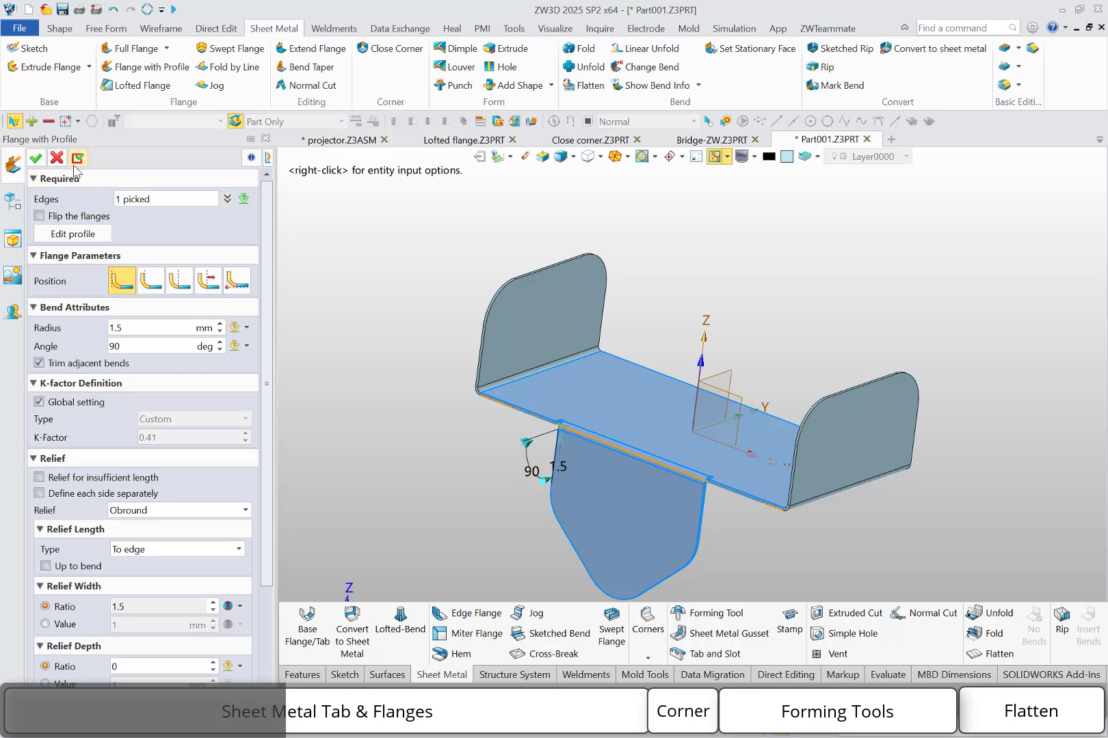
click(36, 158)
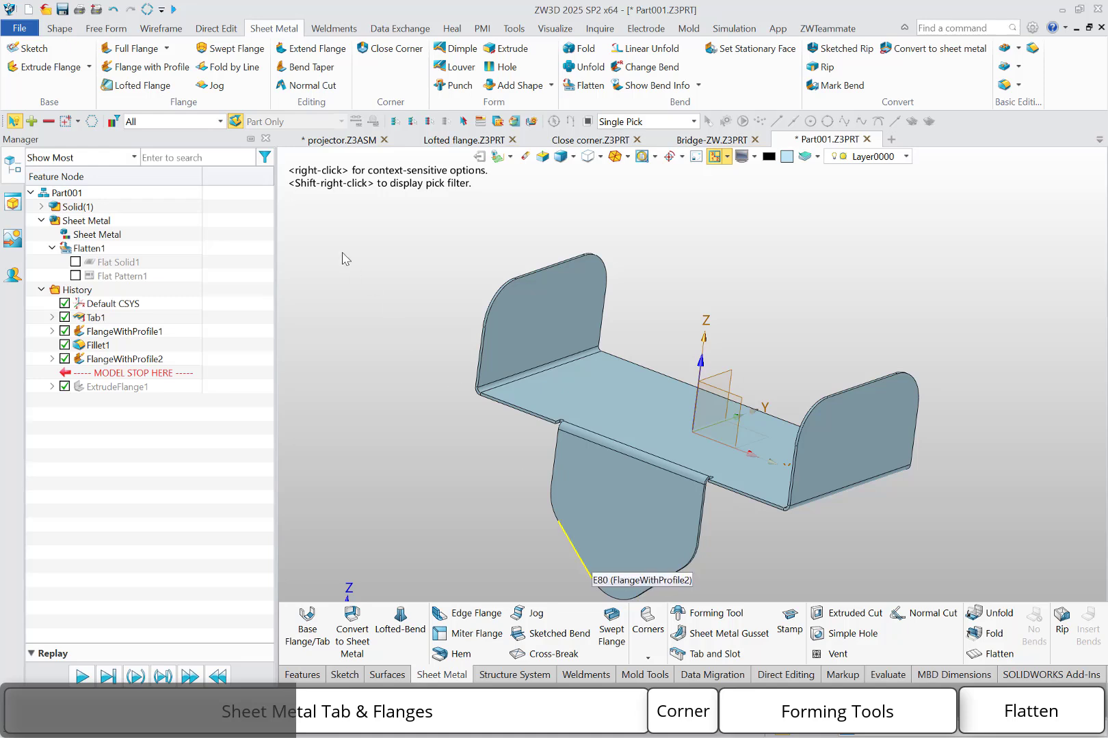
Step: Start a Flange and select the seven edges running along the sides and rounded bottom of the profiled flange
click(167, 49)
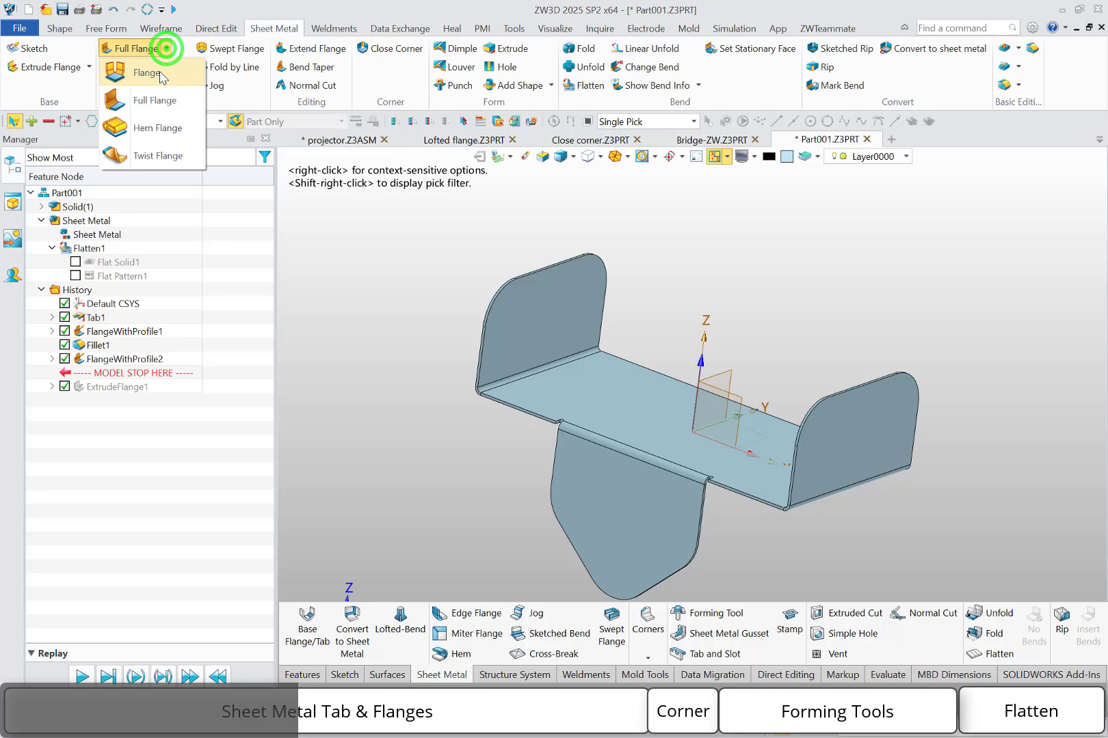
click(159, 72)
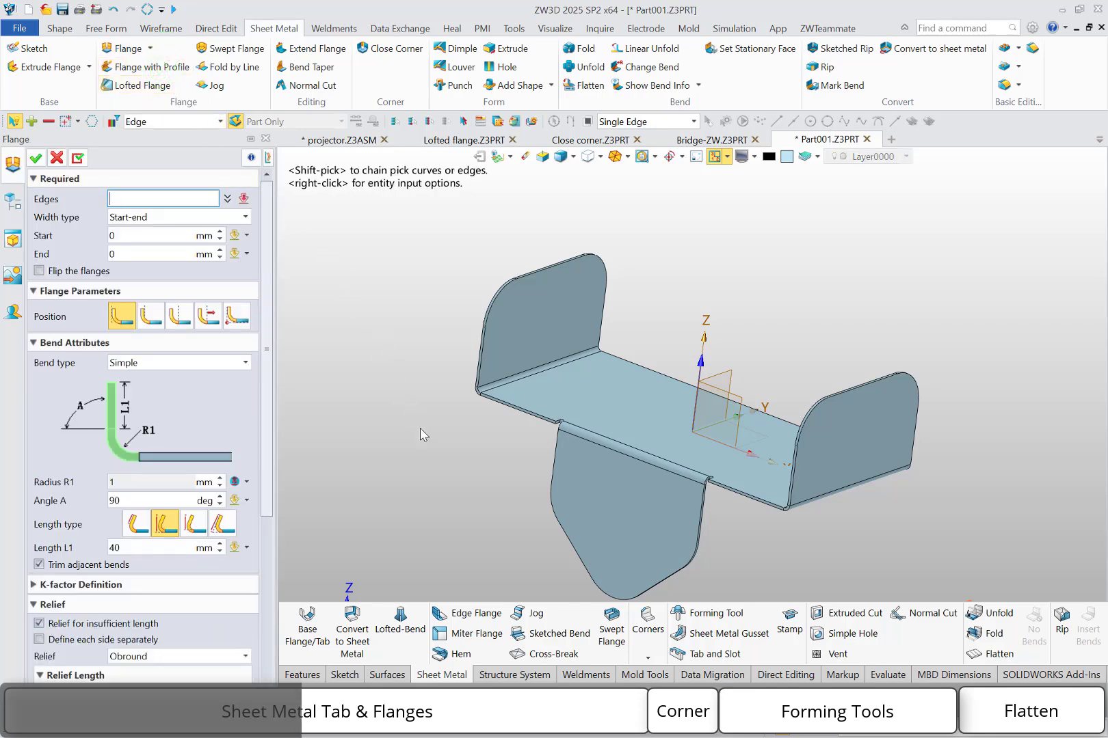
middle_drag(420, 428, 614, 401)
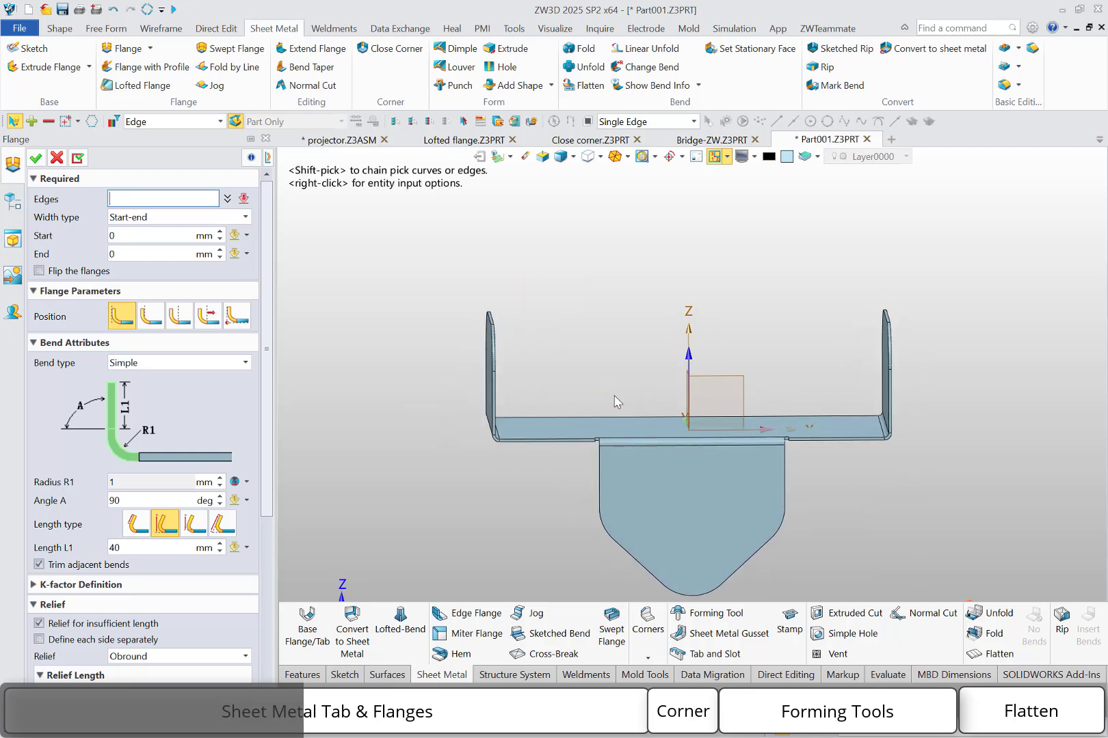
key(F8)
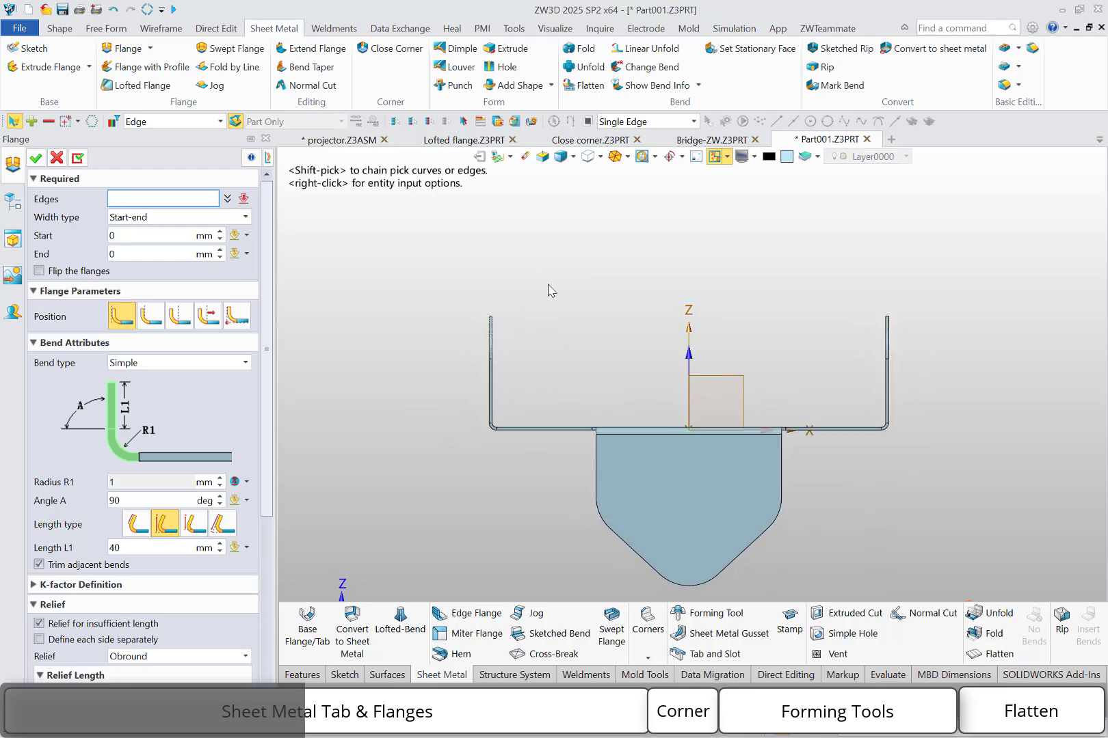
click(497, 122)
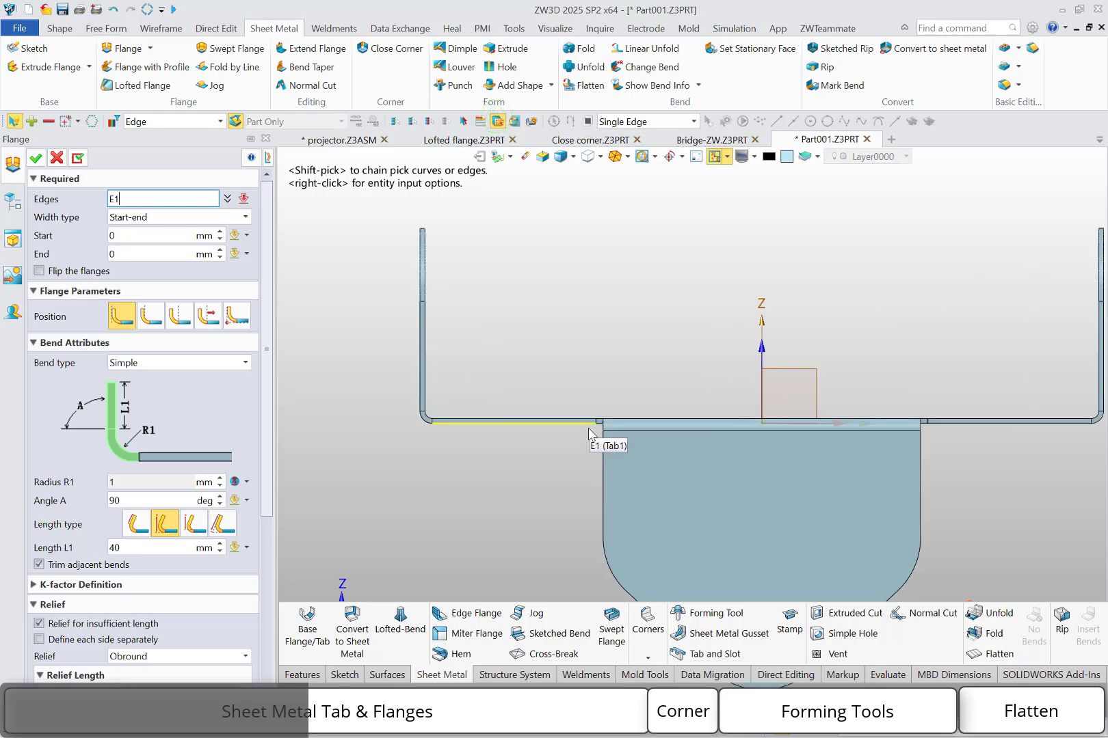
click(585, 430)
drag(615, 446, 953, 602)
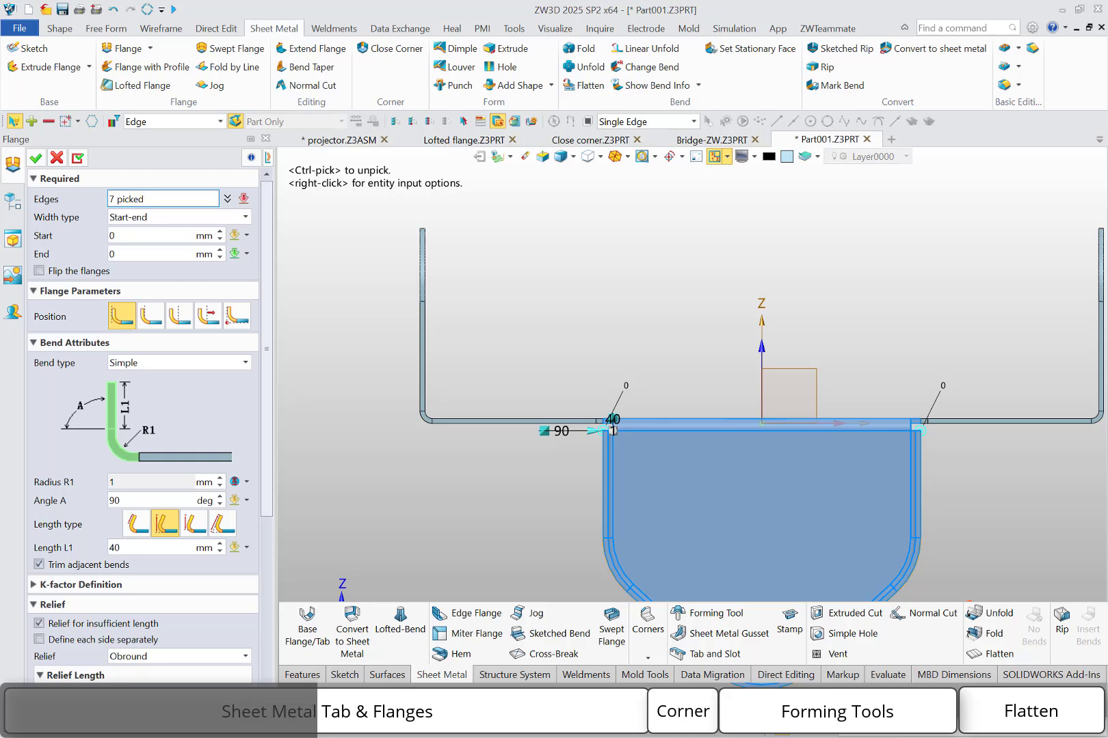
right_drag(583, 541, 616, 566)
middle_drag(594, 566, 573, 543)
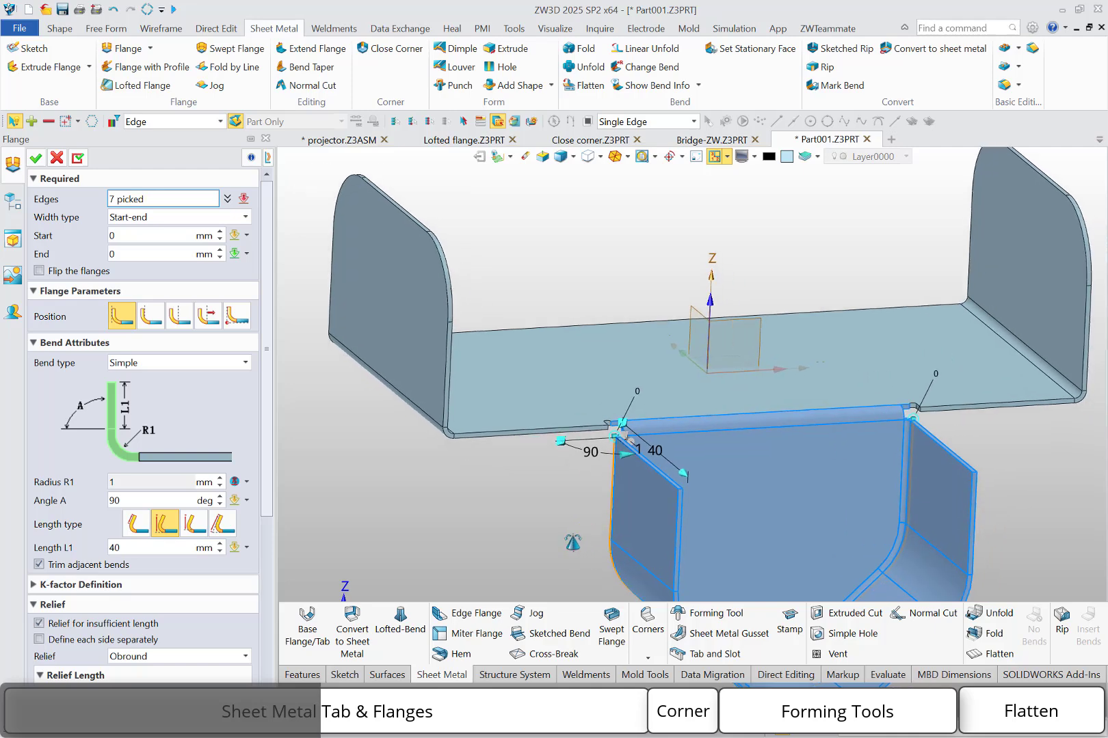
Step: Set the flange's start and end offsets to 6 mm and its length to 5 mm, and create it
click(132, 234)
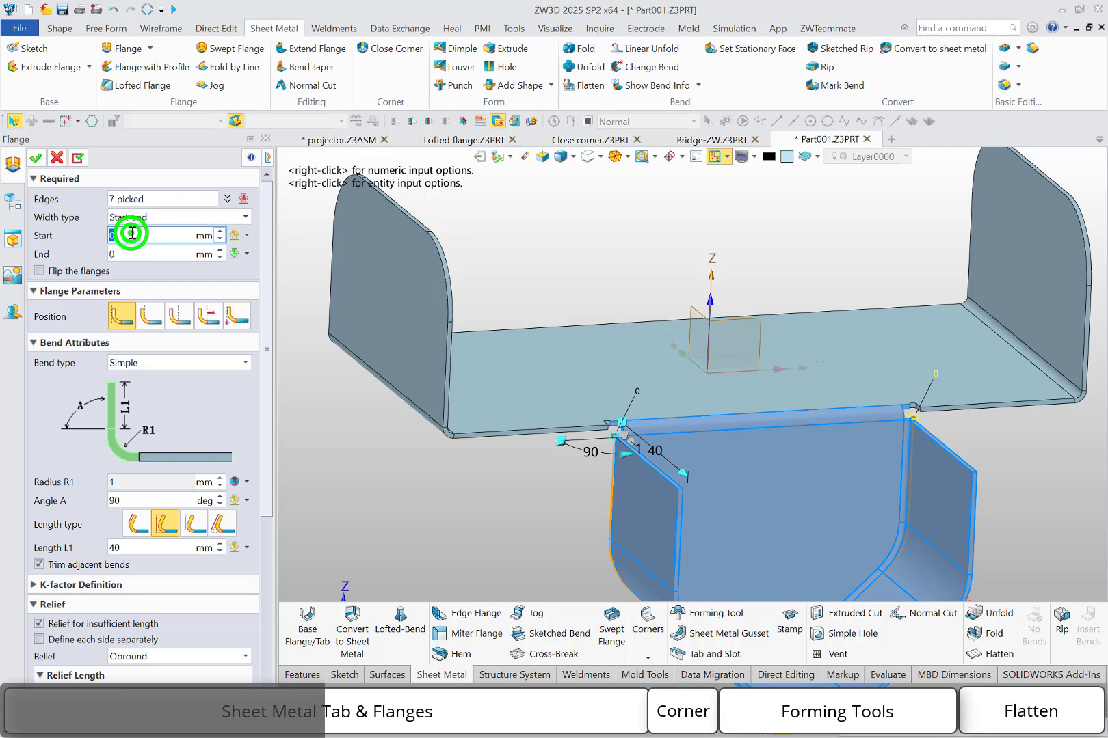
text(6)
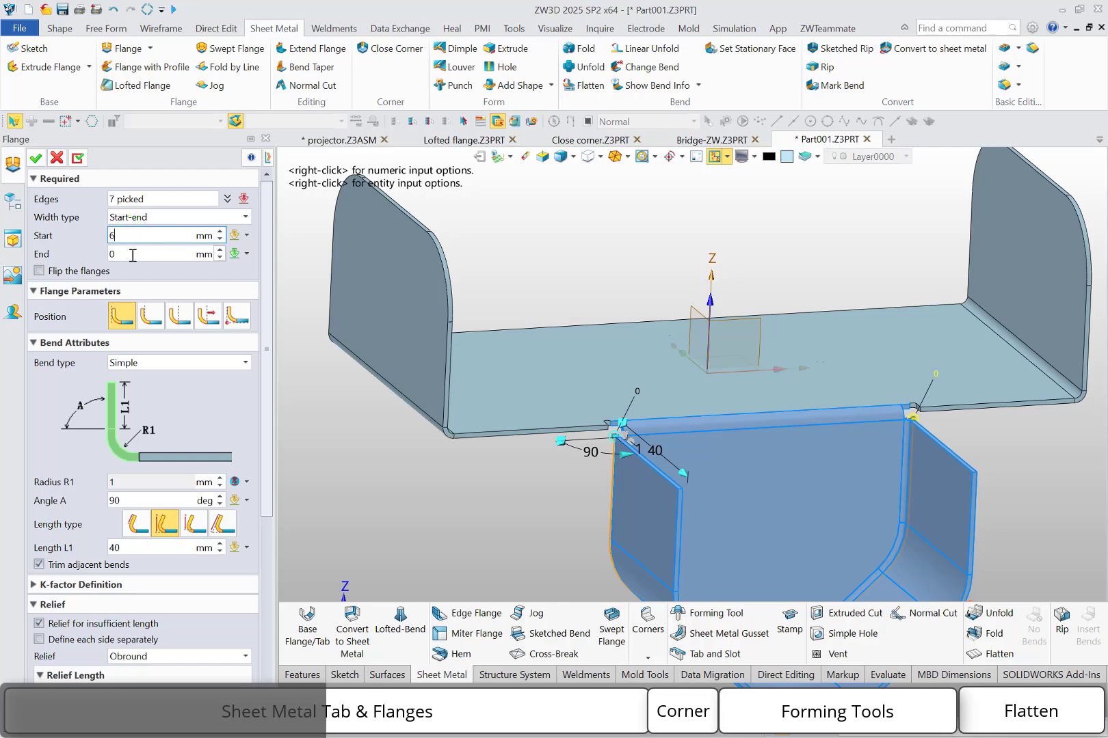
click(131, 256)
text(6)
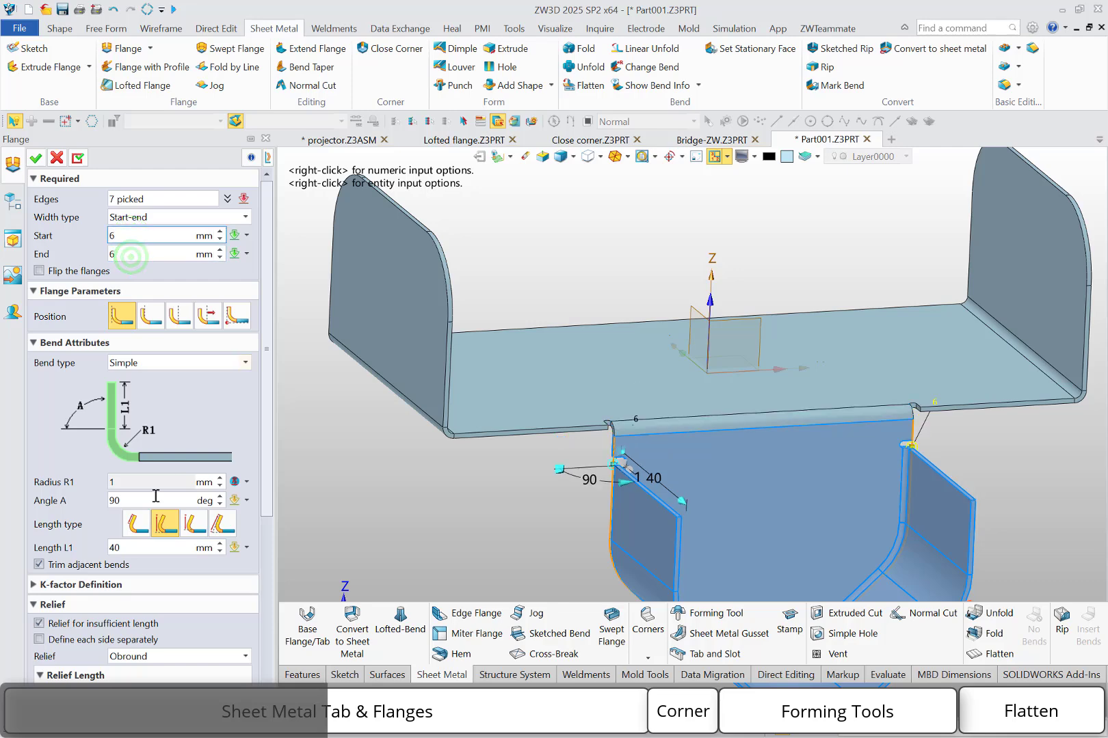
click(145, 547)
text(5)
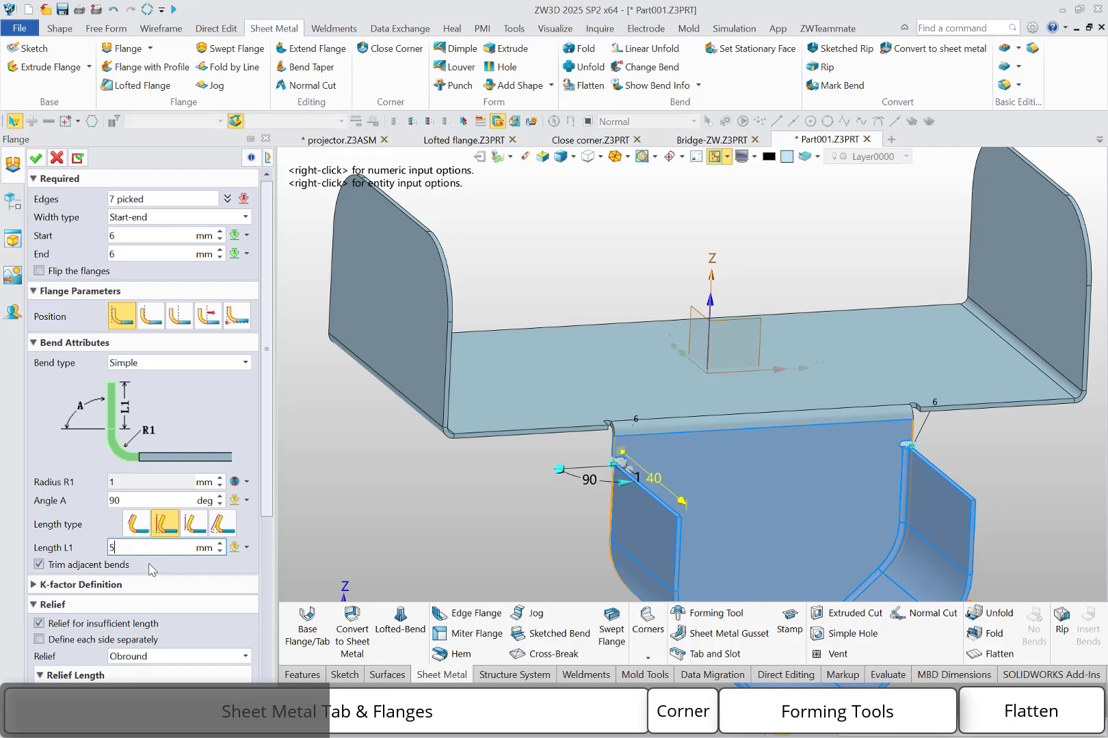
key(Return)
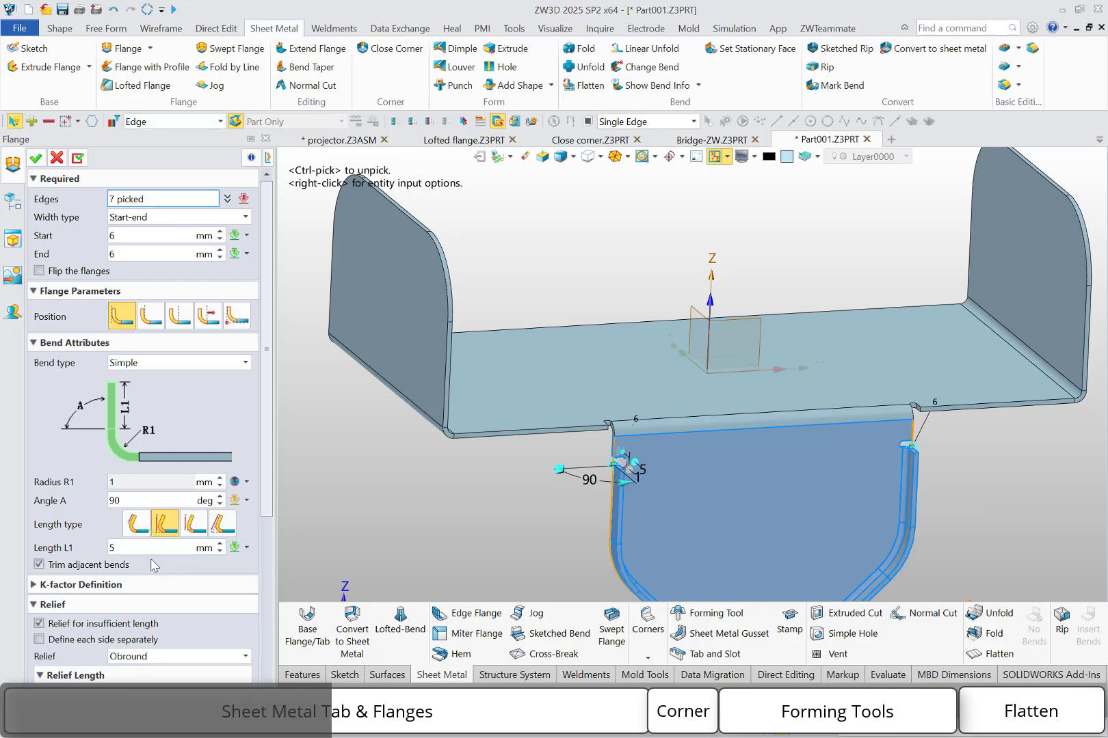
click(35, 158)
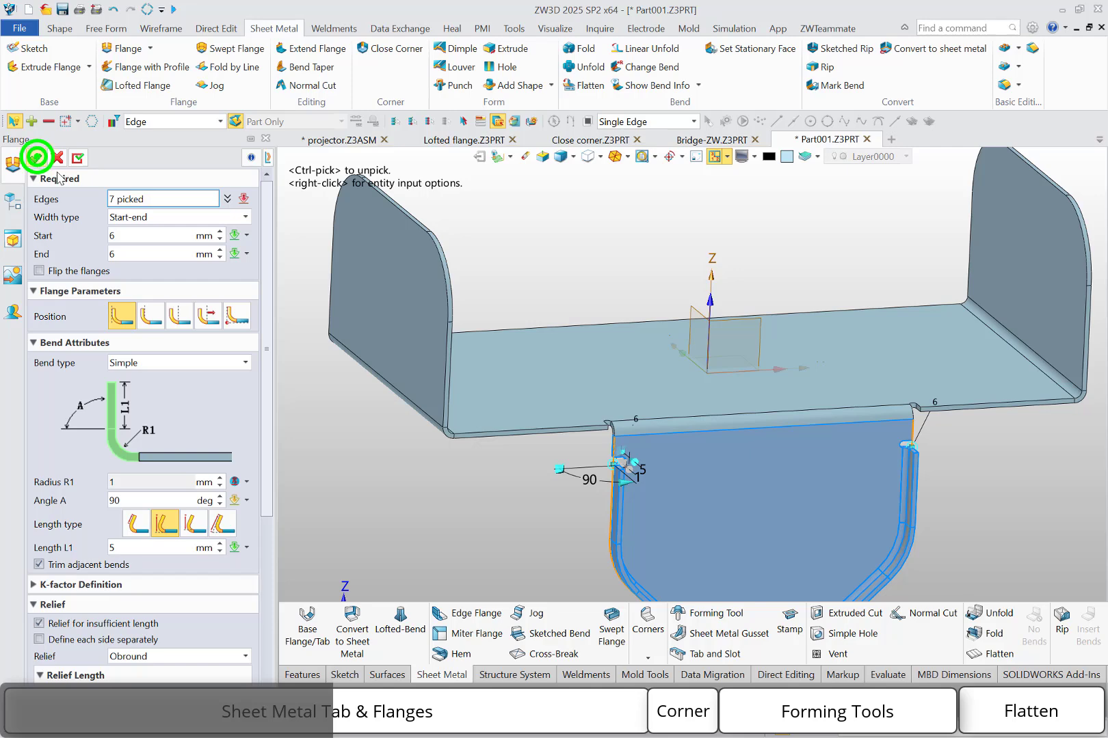
Step: Start a Dimple on the profiled flange's flat face and open a new sketch on that face for its profile
middle_drag(489, 647, 403, 597)
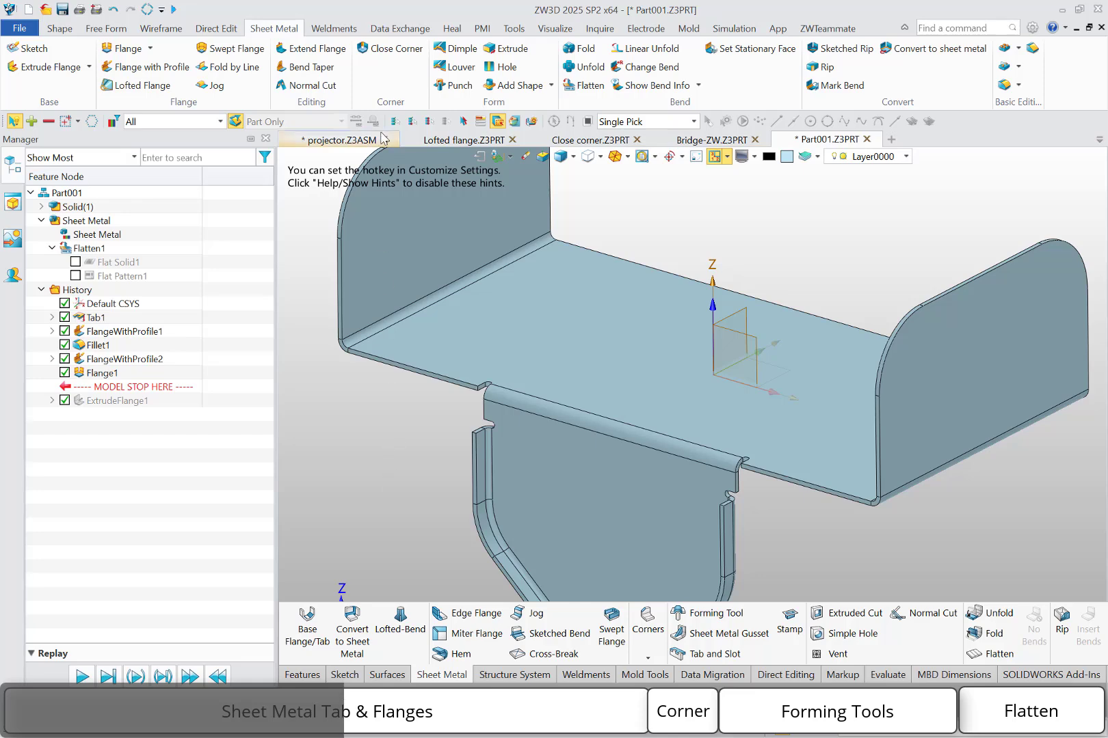
click(452, 48)
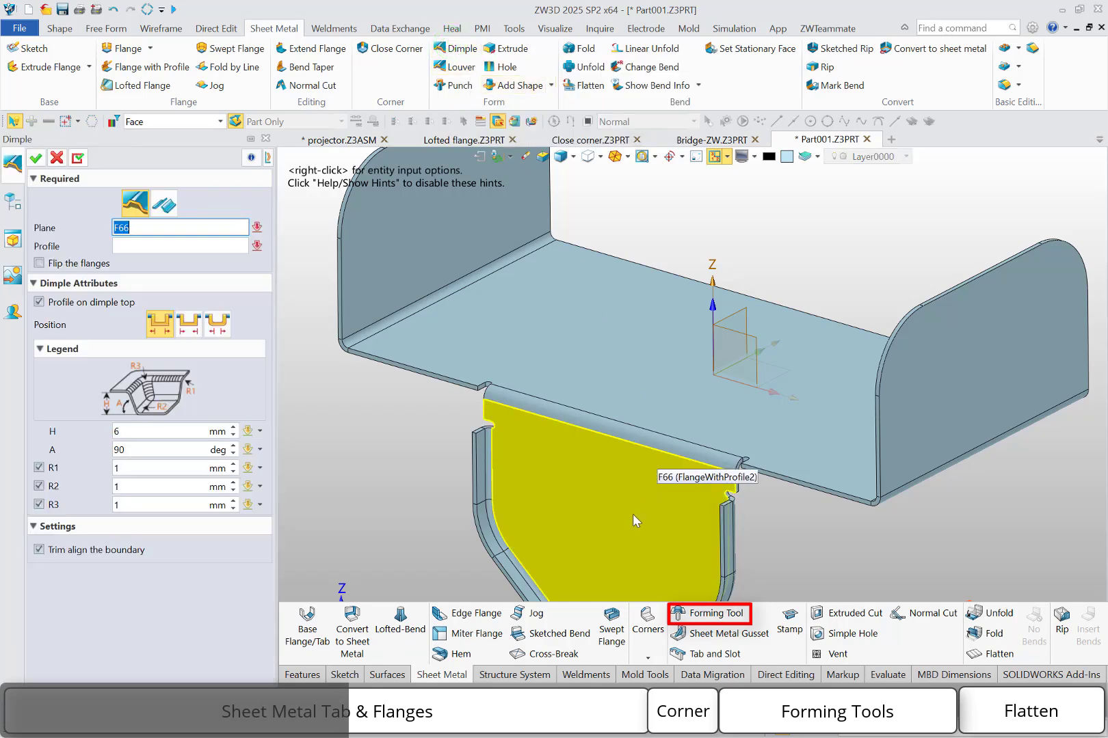
click(632, 514)
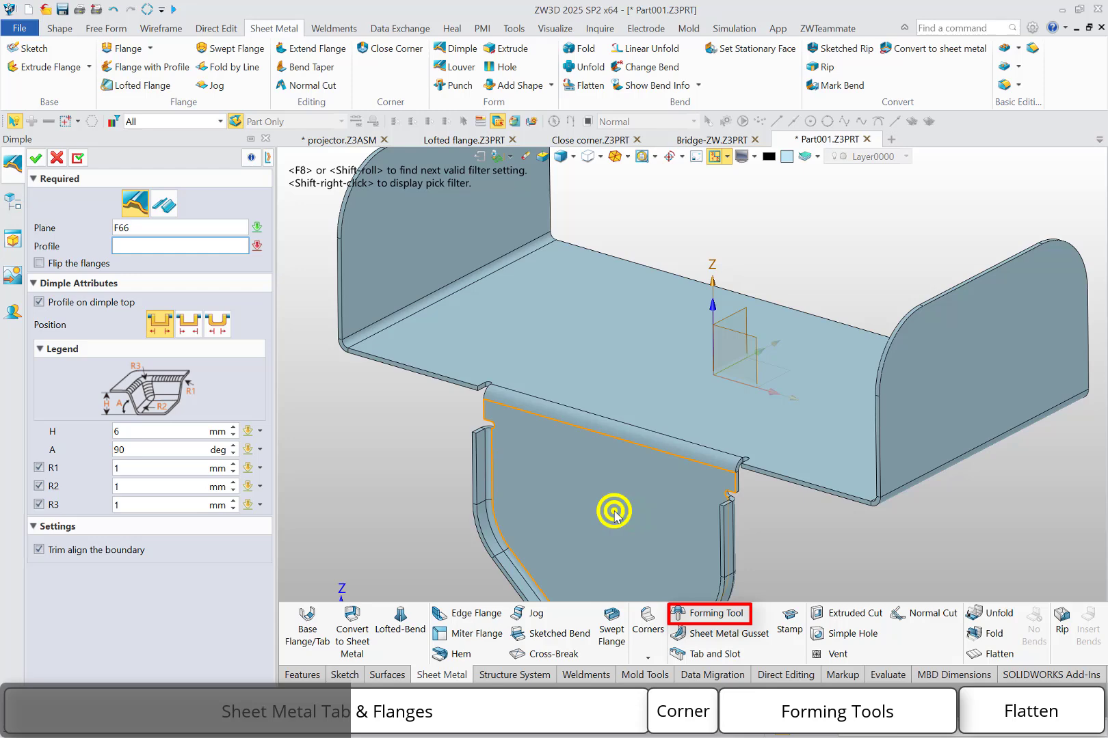
right_click(613, 512)
click(623, 539)
click(622, 539)
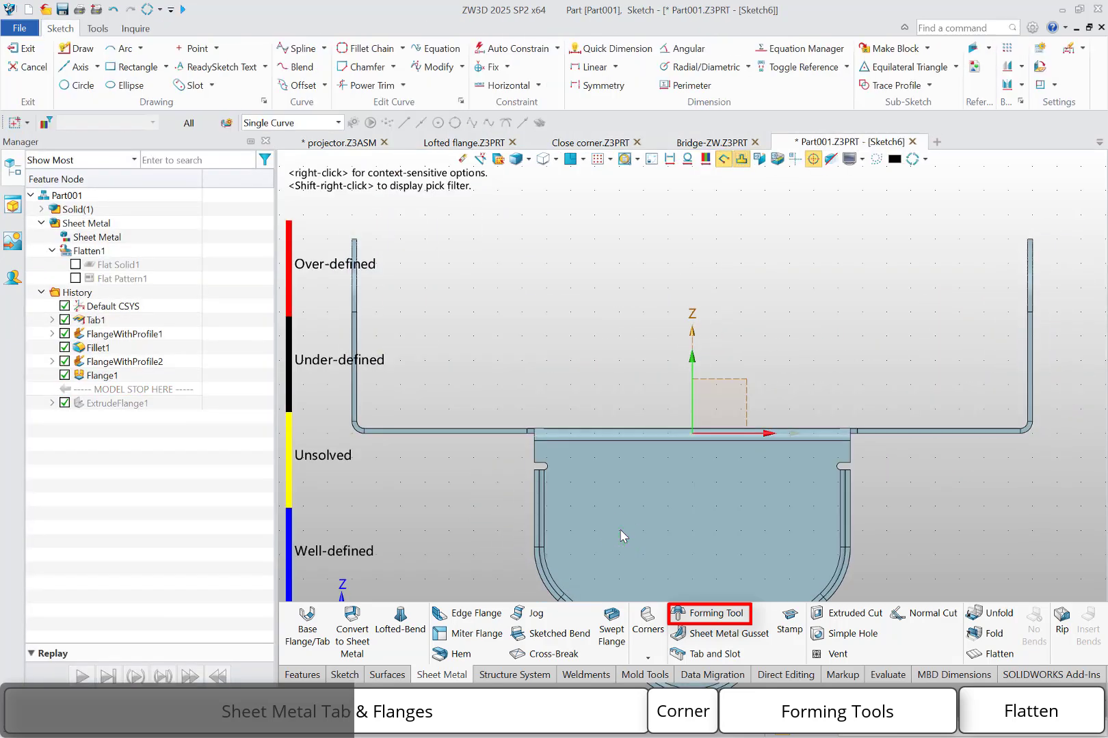
Step: Sketch a circle of radius 10 mm centred at 0,-25 and return to the dimple with it as the profile
right_drag(624, 530, 659, 581)
text(0,-25)
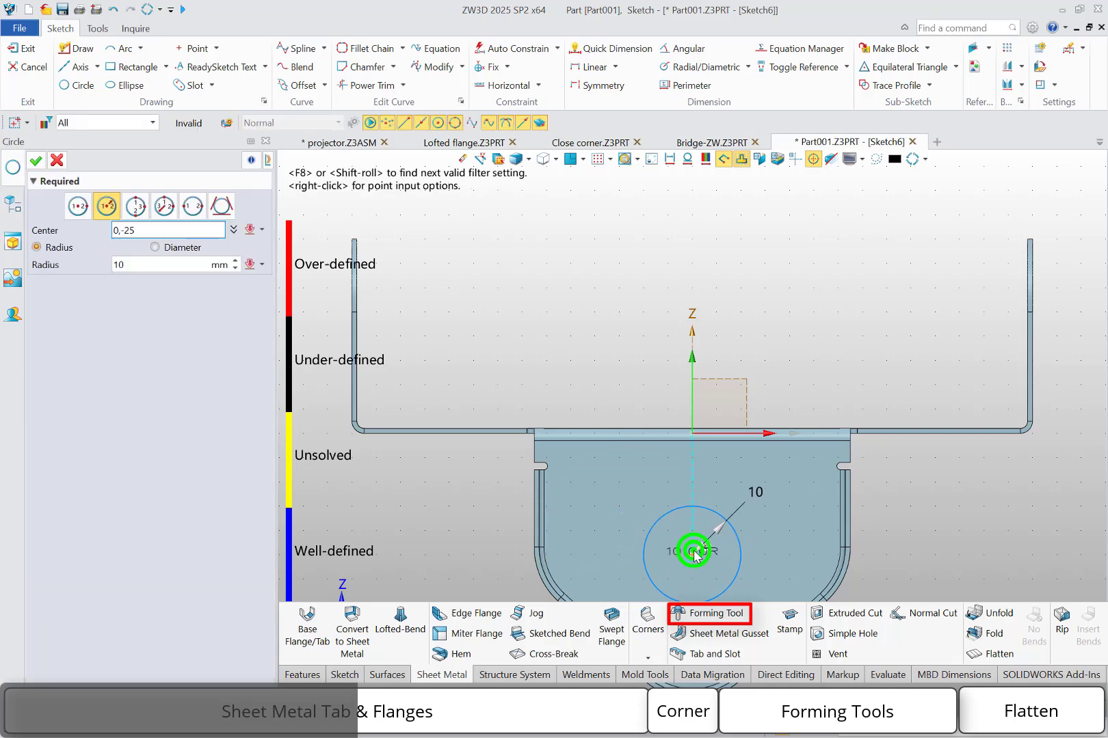
key(Return)
click(35, 160)
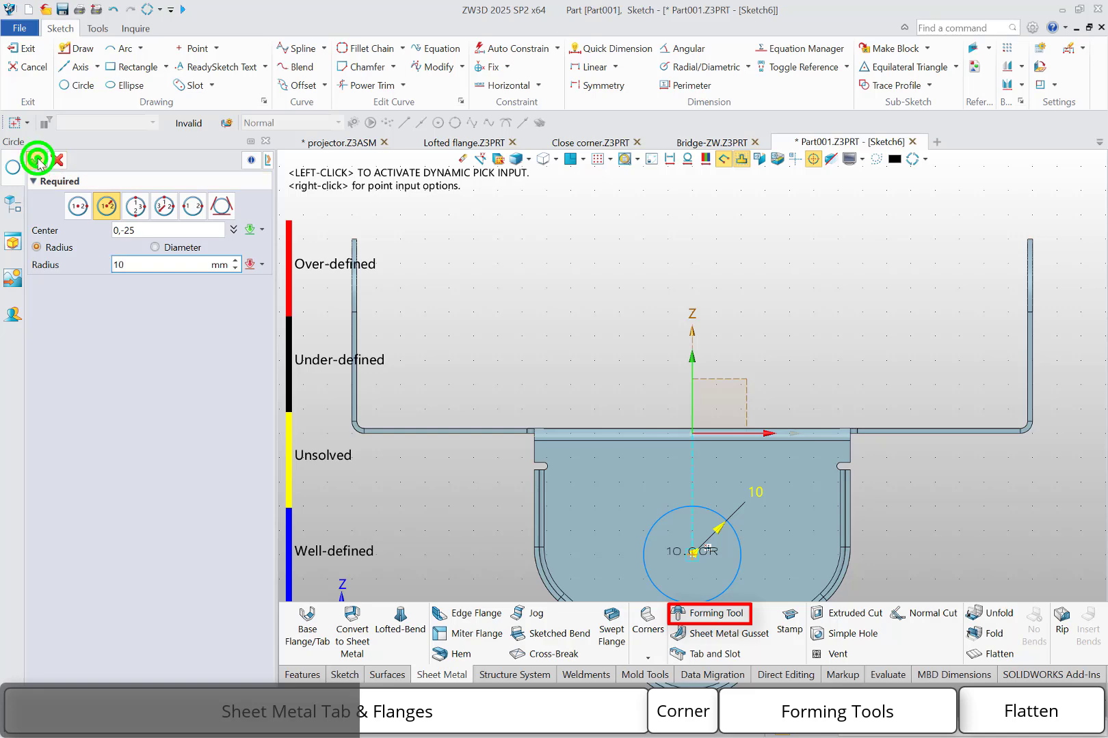
right_click(482, 284)
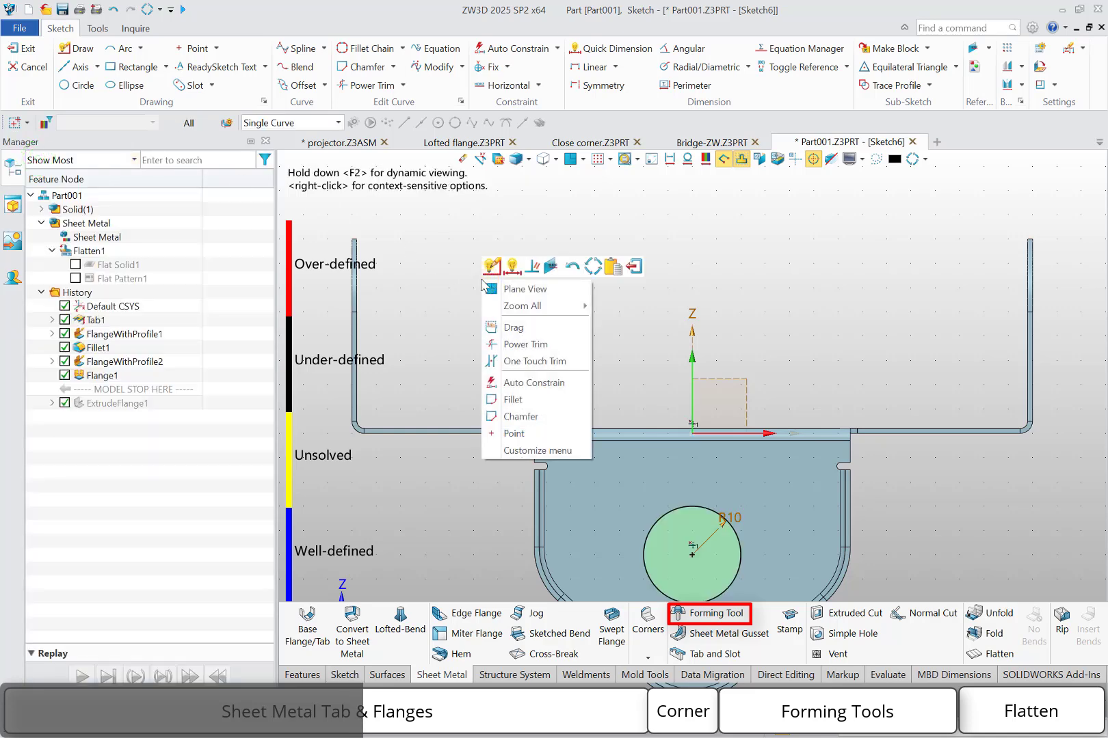
click(633, 269)
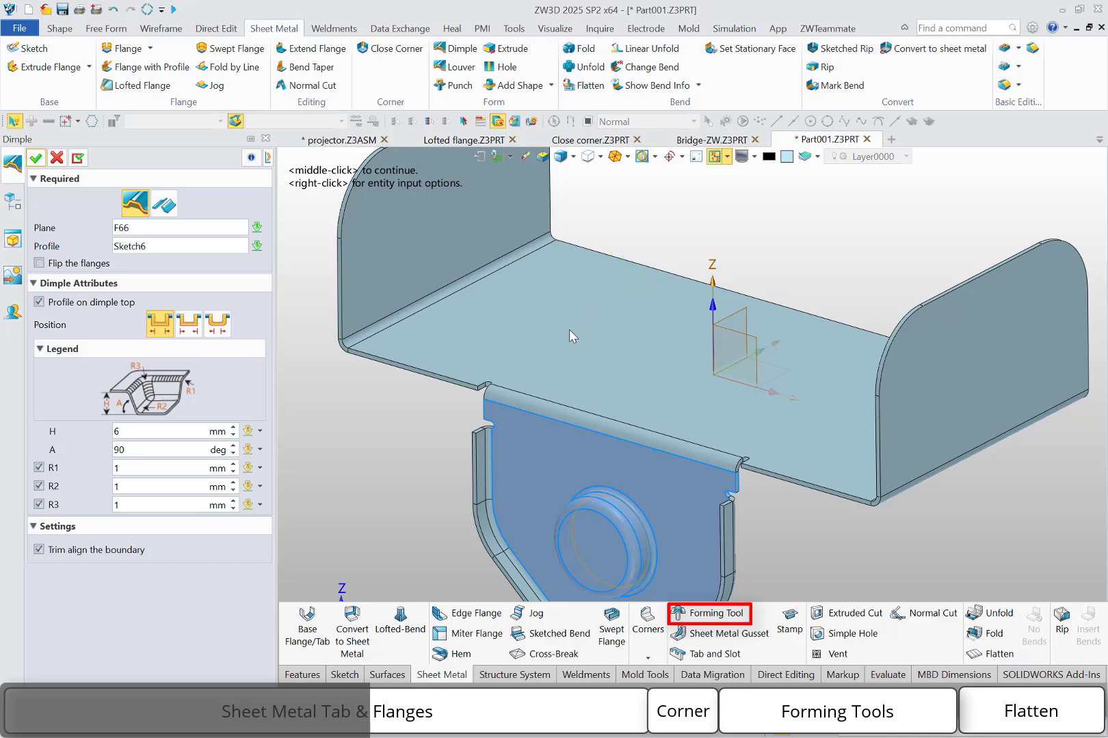
Step: Switch the dimple to the open, cut-through type, set its height H to 4 mm, and create it
click(164, 204)
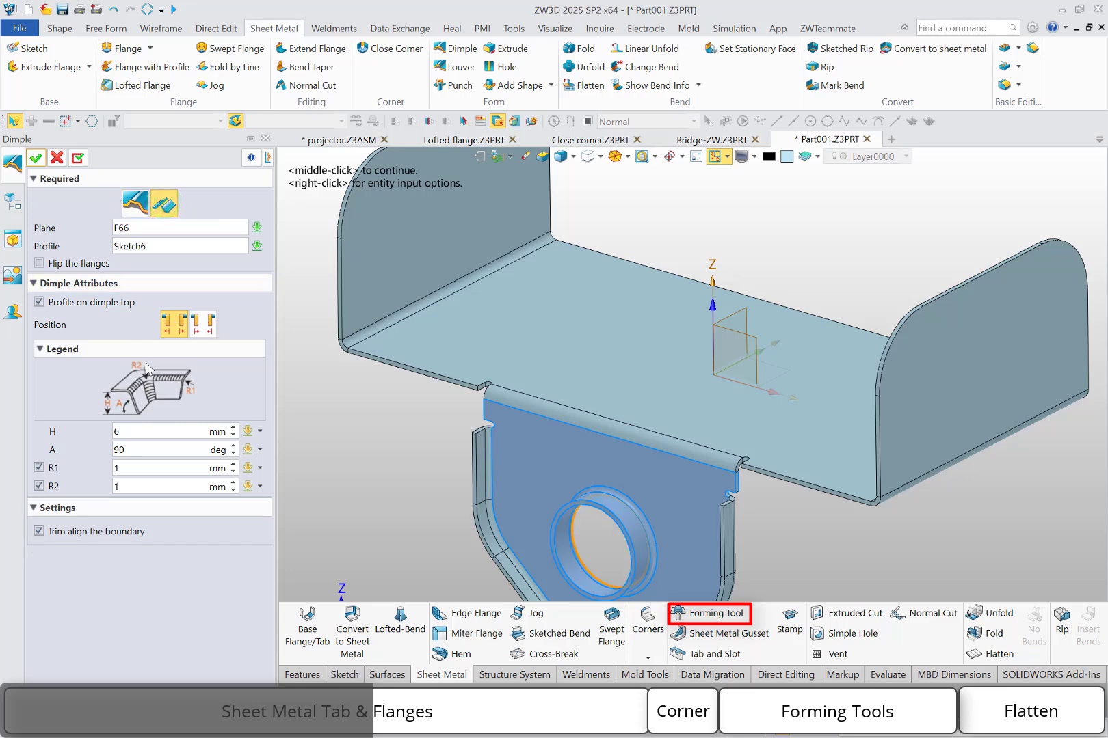
click(117, 431)
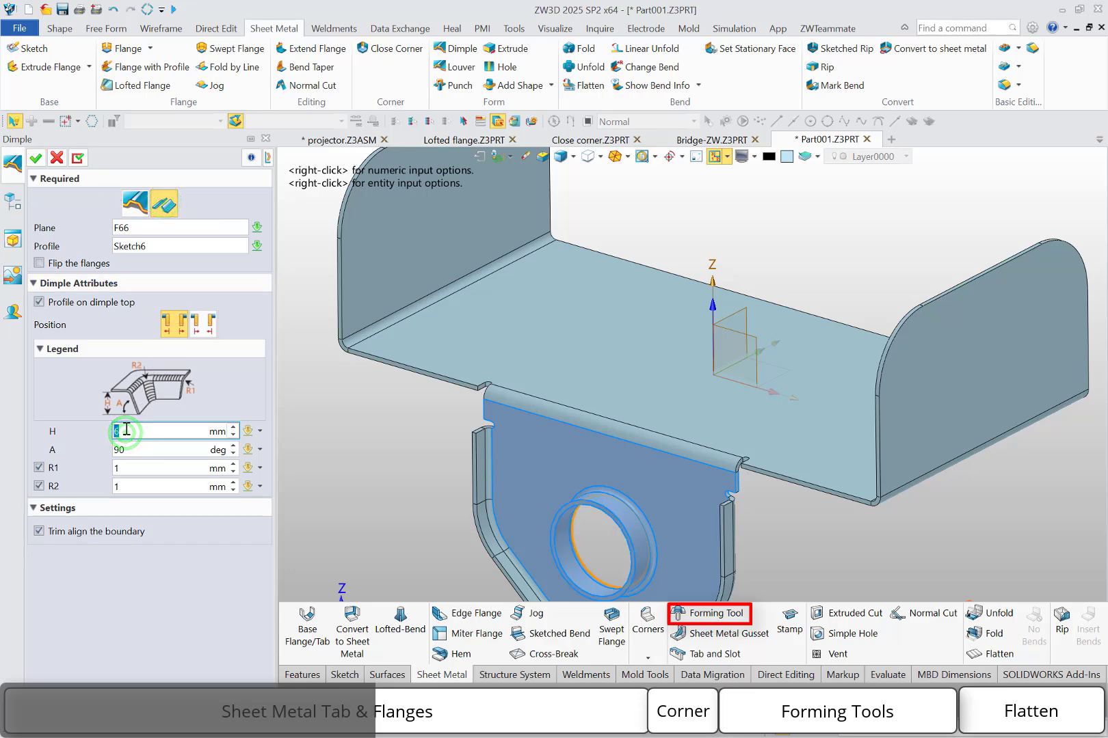
text(4)
click(35, 158)
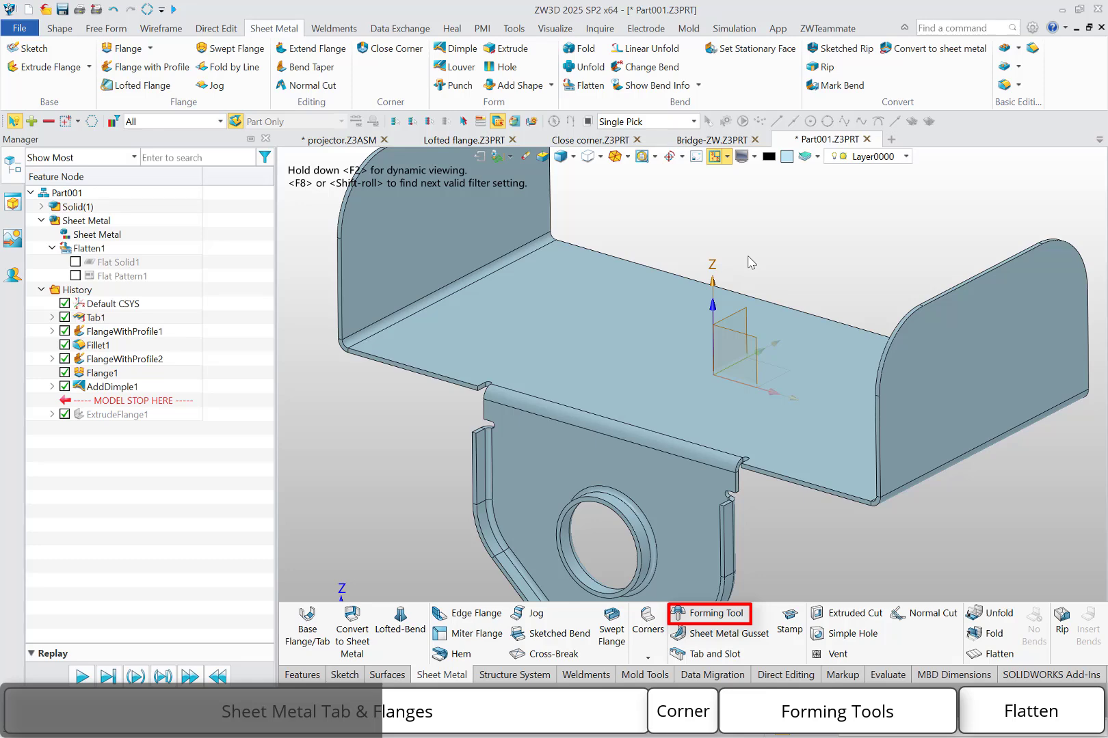
Step: Mirror the profiled flange, its edge flange and the dimple as copies across the default XZ plane
click(1003, 67)
click(434, 354)
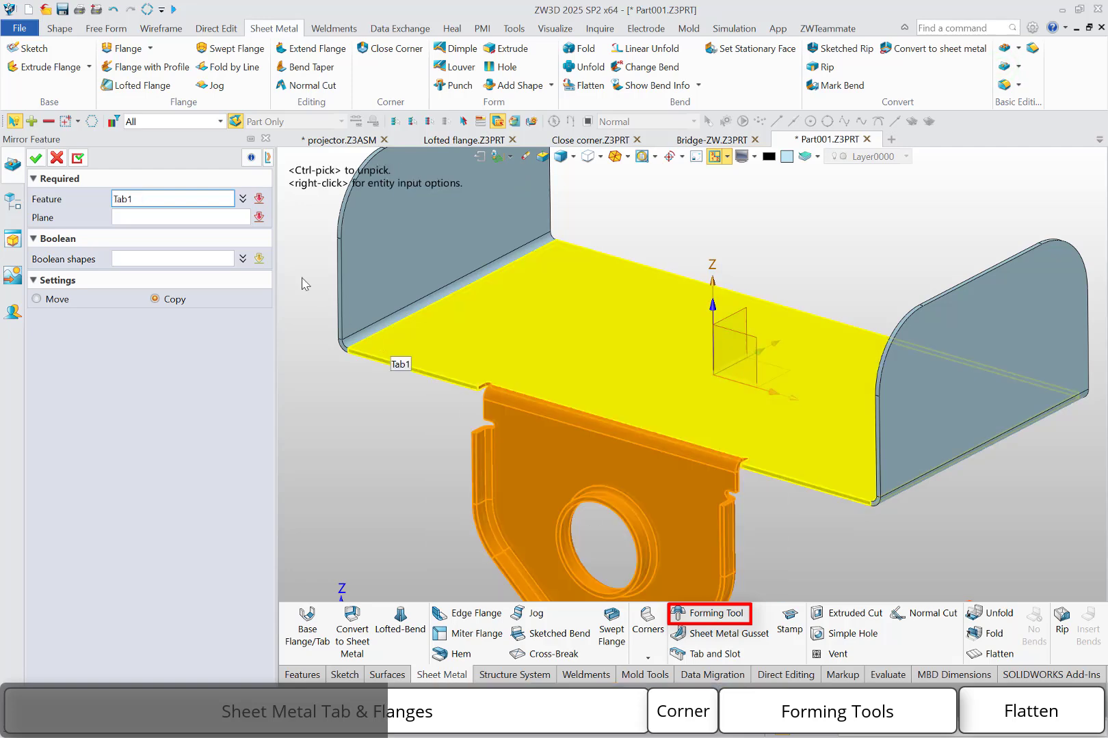
click(242, 199)
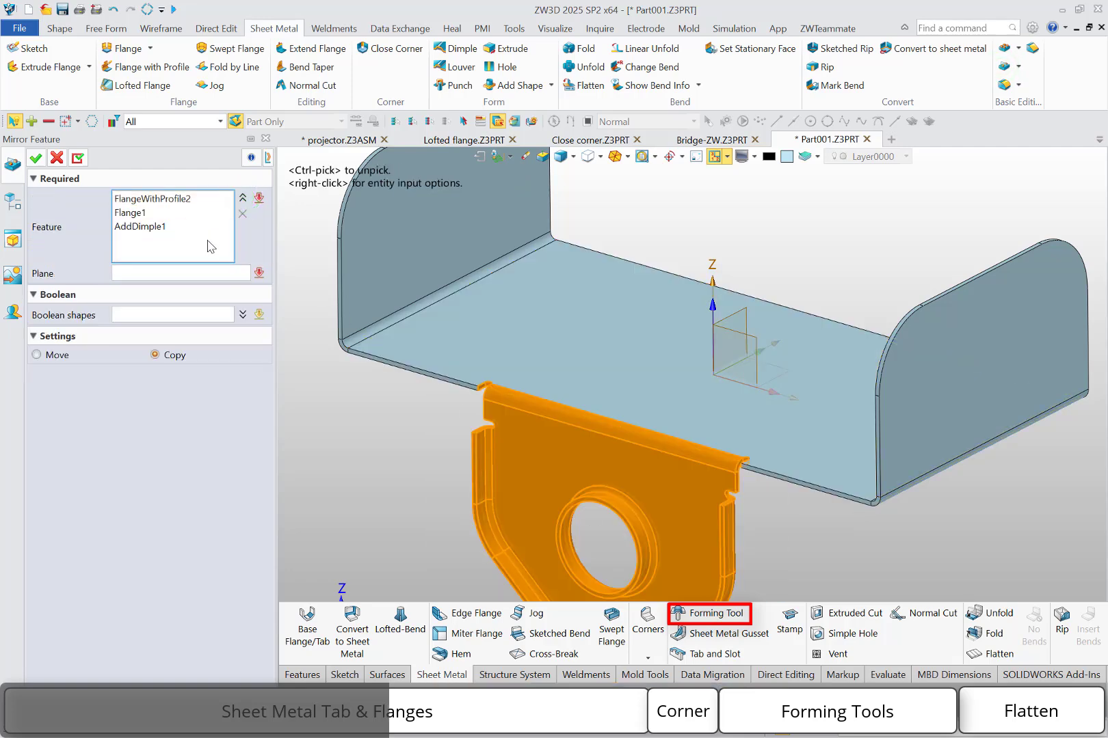
click(197, 274)
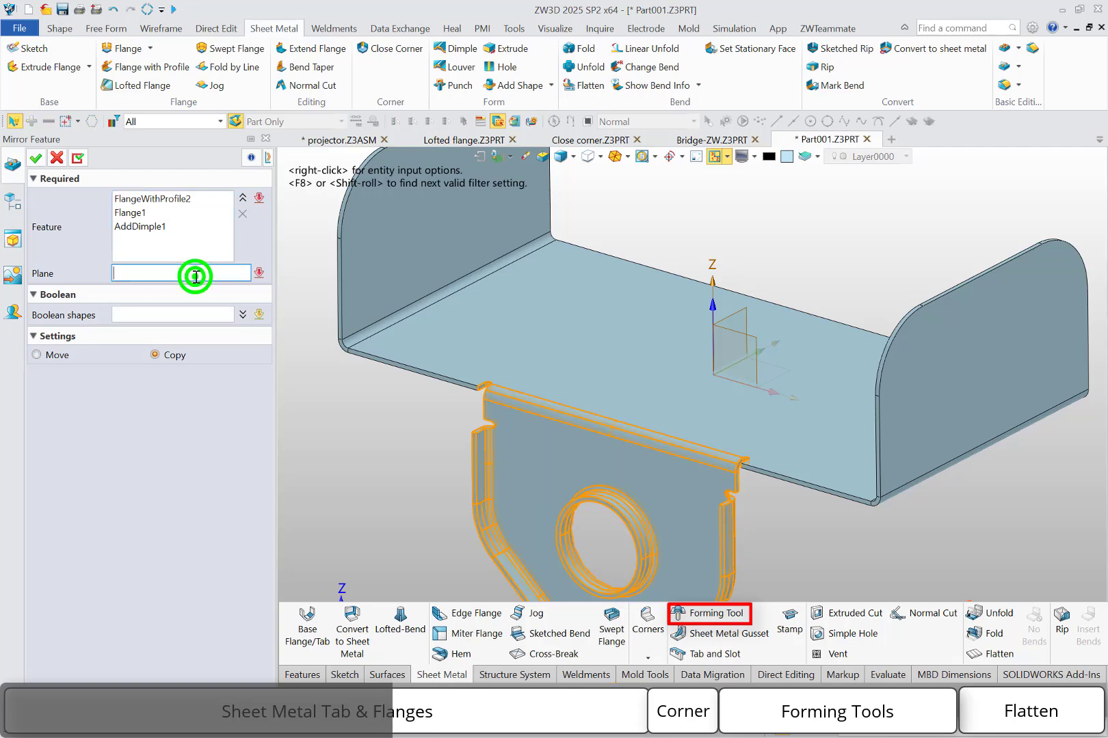
click(744, 329)
click(36, 159)
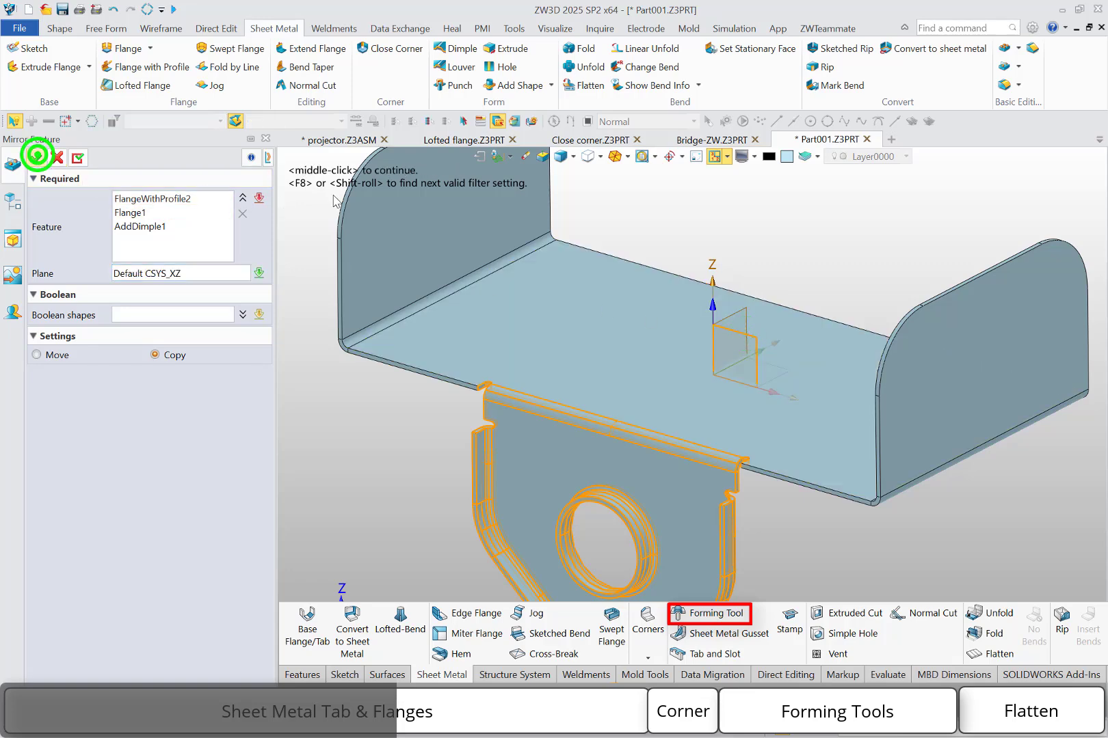
middle_drag(564, 354, 565, 359)
right_drag(430, 355, 560, 367)
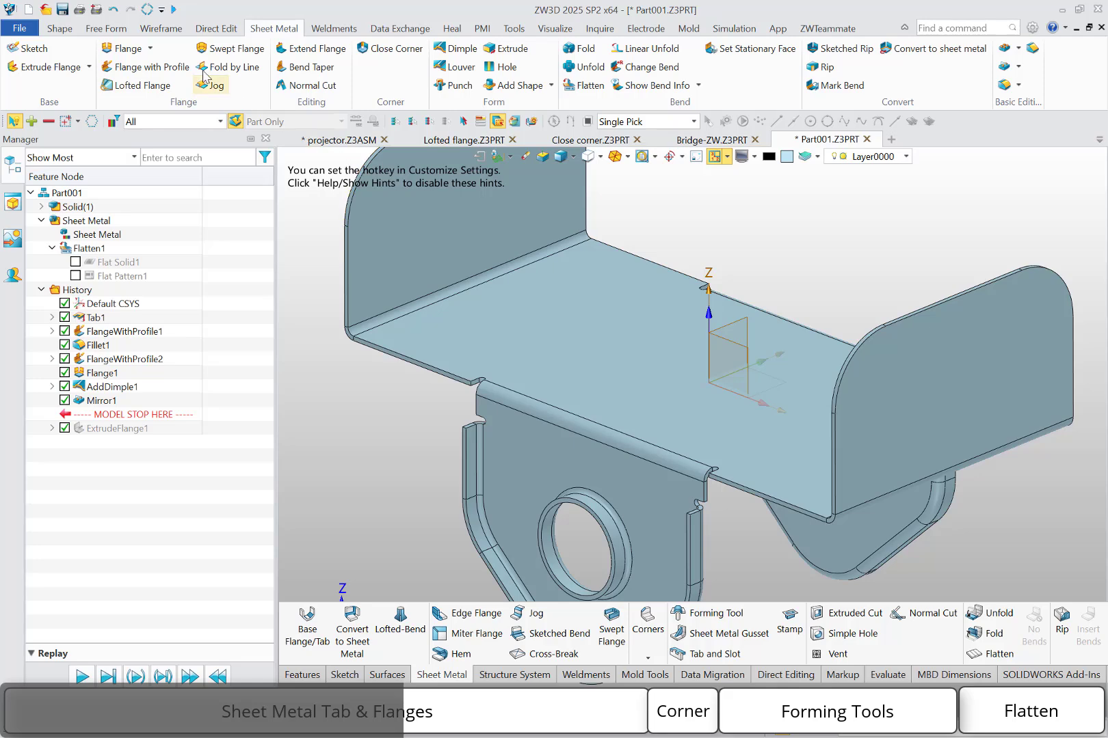
Step: Start a Hem Flange on the straight upper edge of the rounded end flange and position the bend outside the edge
click(150, 47)
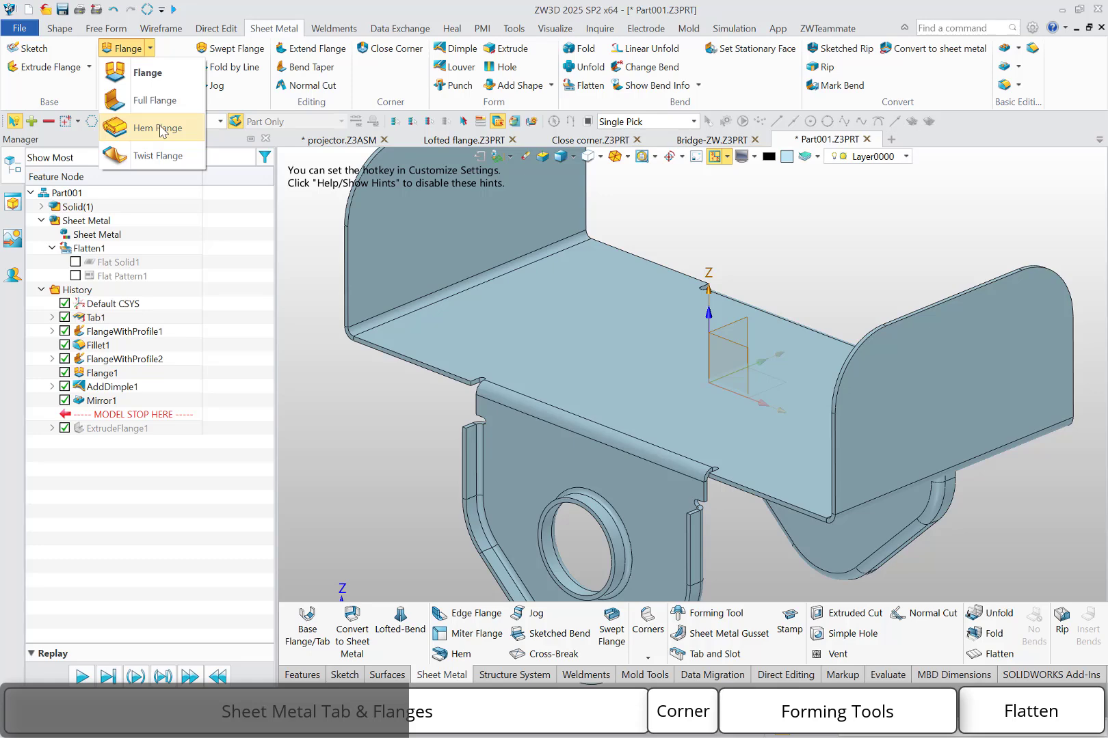
click(159, 128)
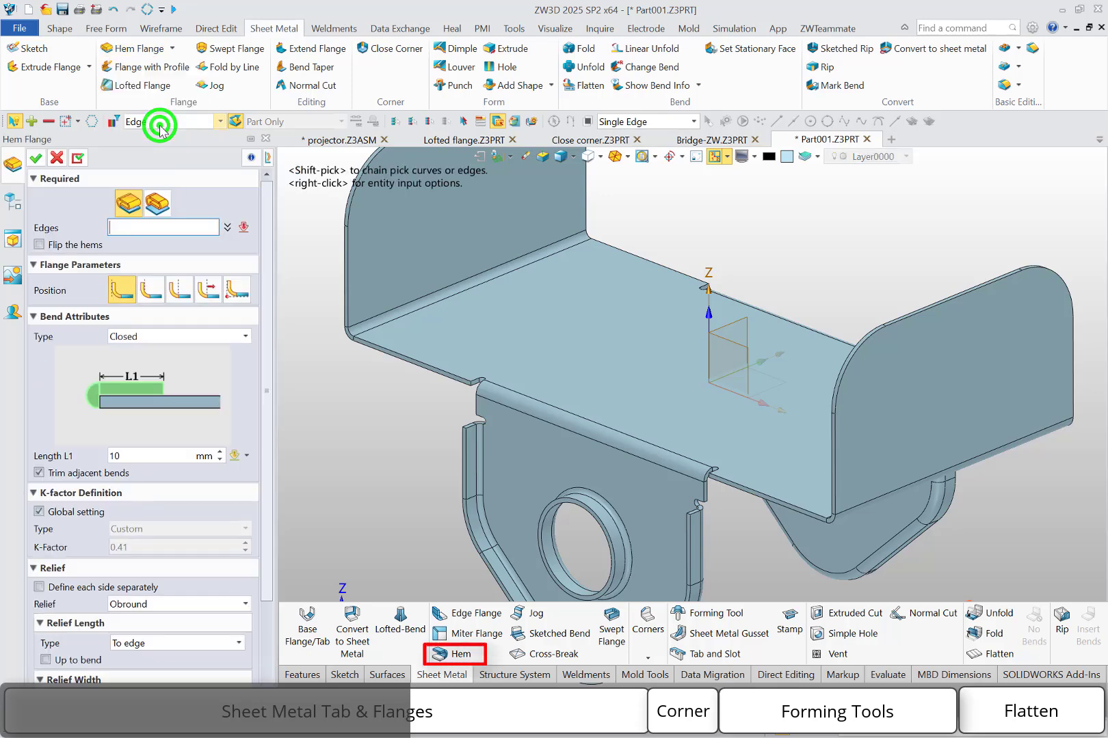
click(932, 313)
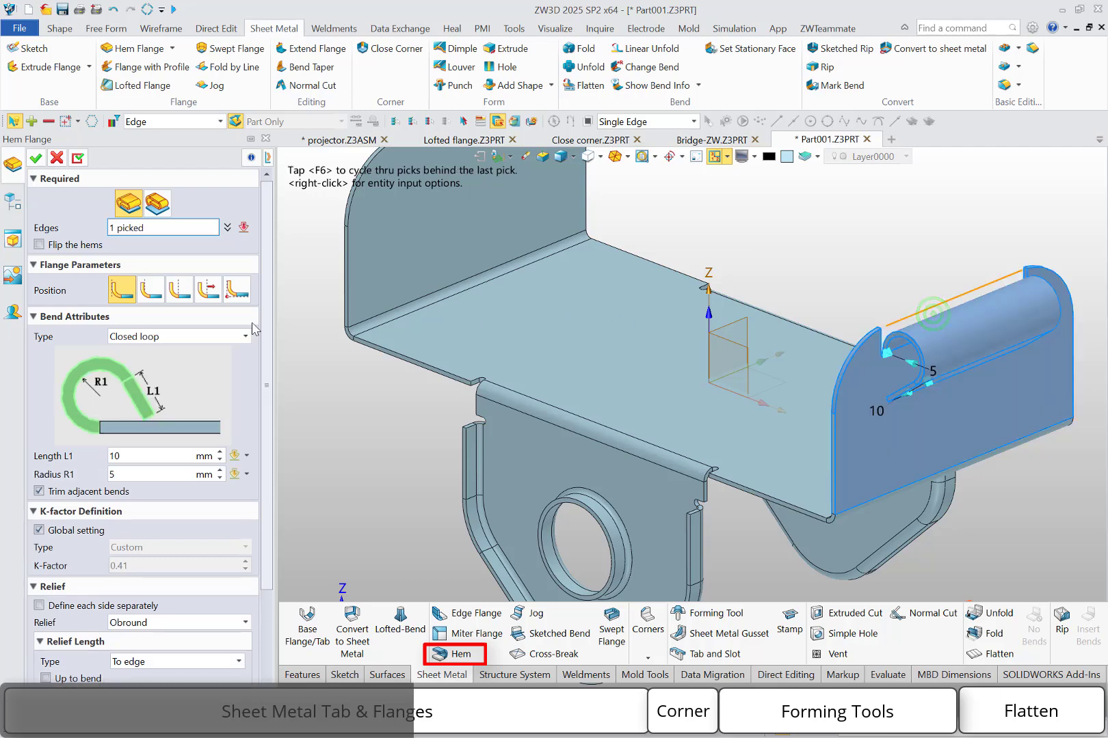
click(174, 289)
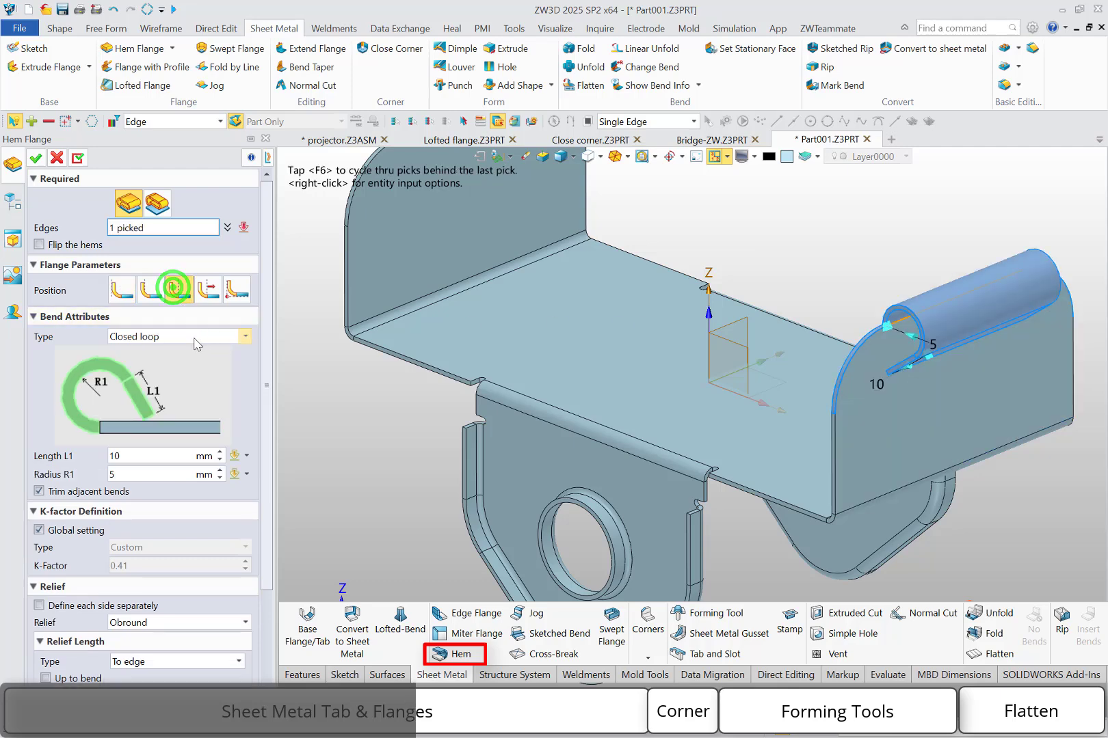
Step: Switch the hem's bend type to Open loop with radius R1 5 mm and angle A 270 deg, and create the hem
click(194, 336)
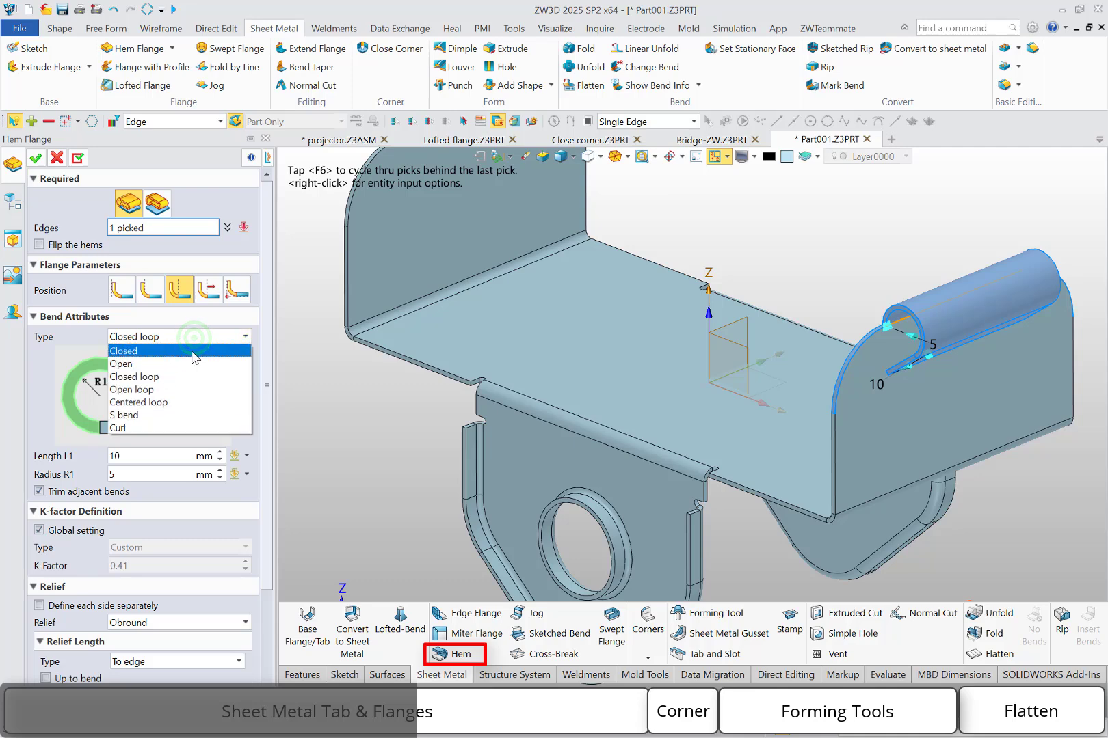
click(192, 352)
click(192, 337)
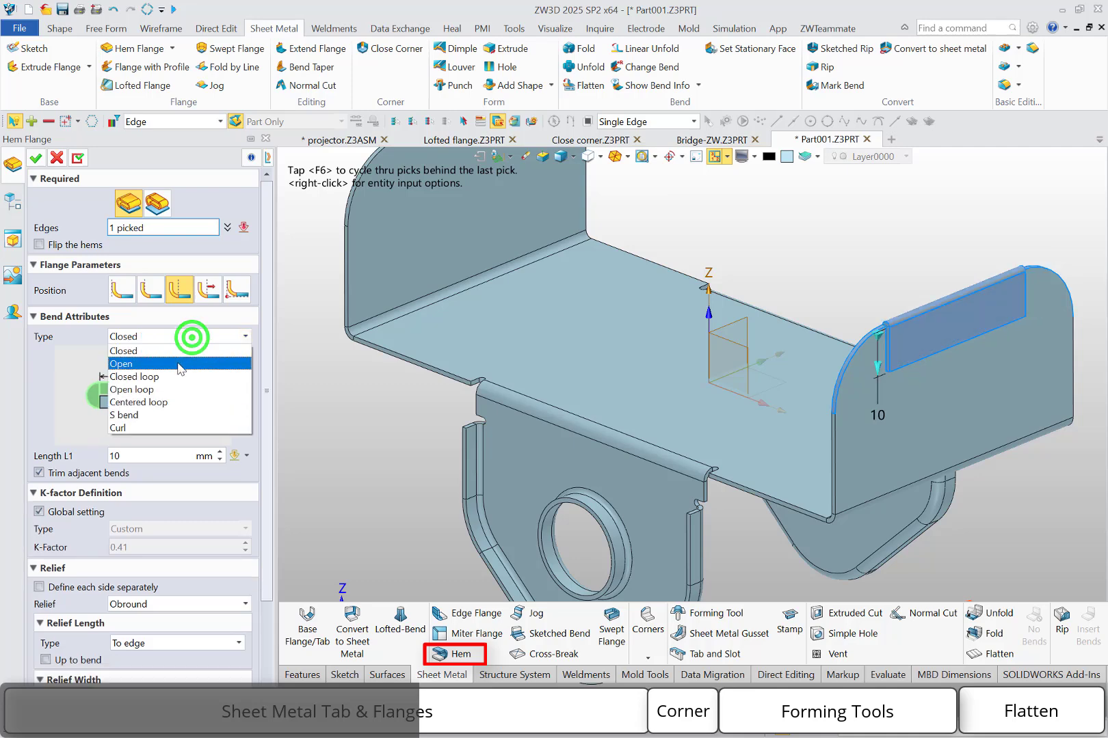
click(179, 364)
click(183, 336)
click(171, 389)
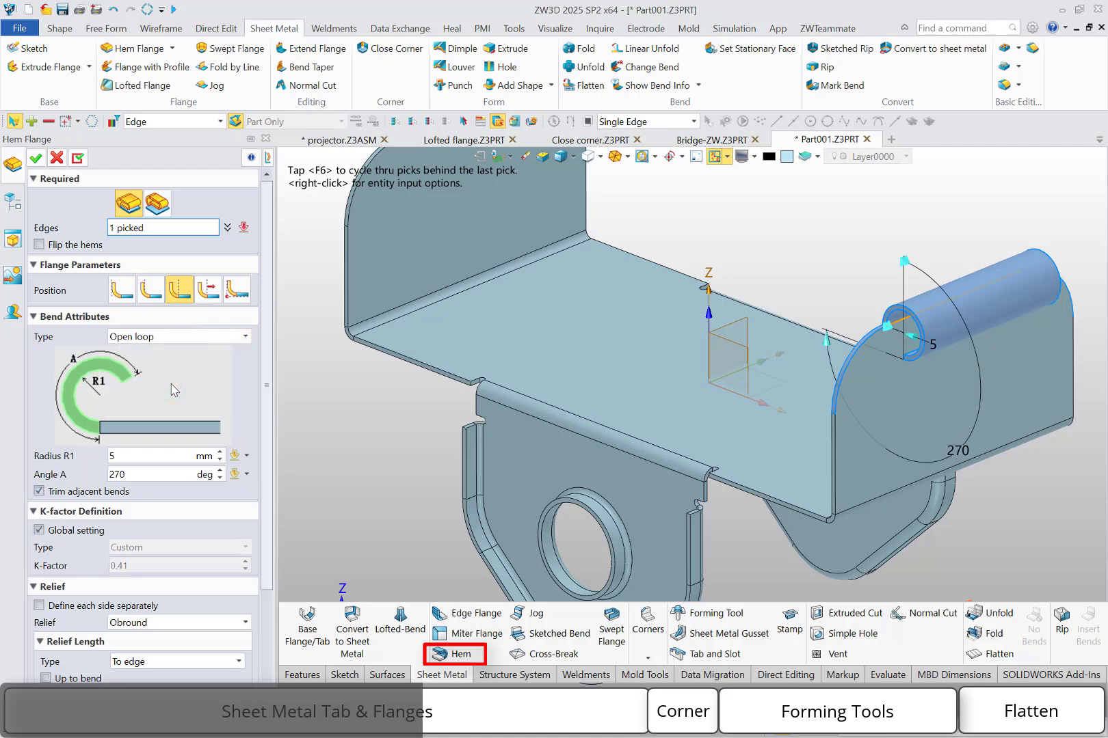
click(38, 158)
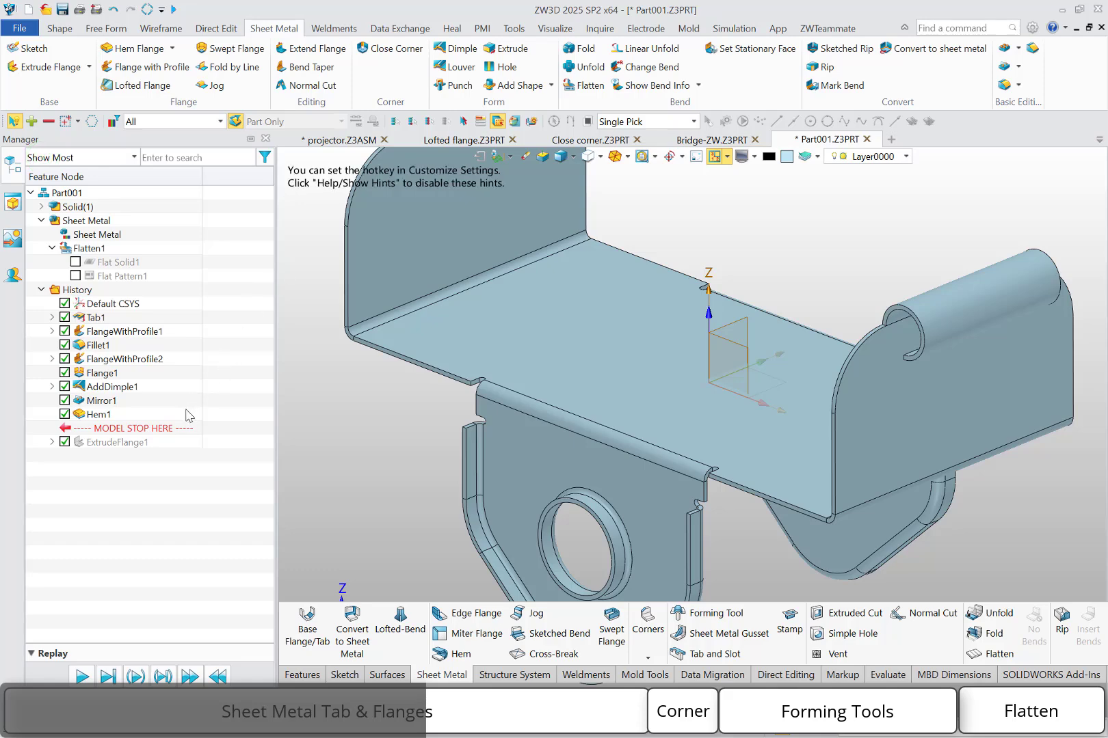
Step: Roll the history back to just before the hem and open a Fold by Line sketch on the end flange's outer face
drag(157, 430, 157, 414)
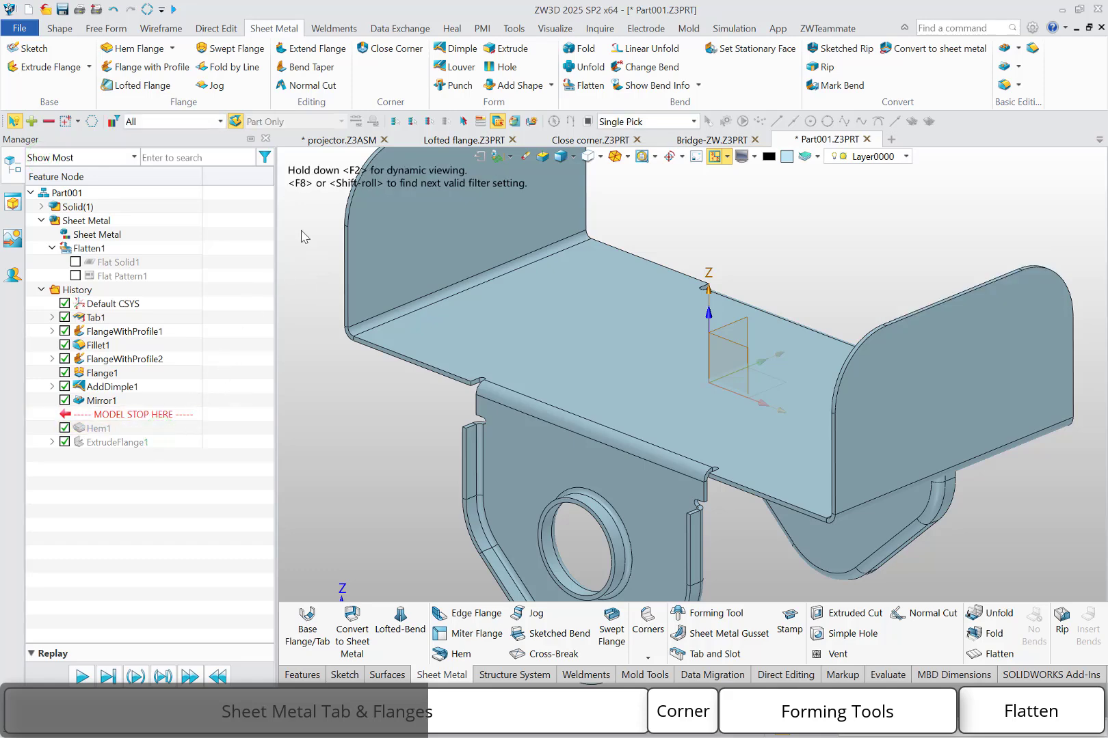
click(242, 70)
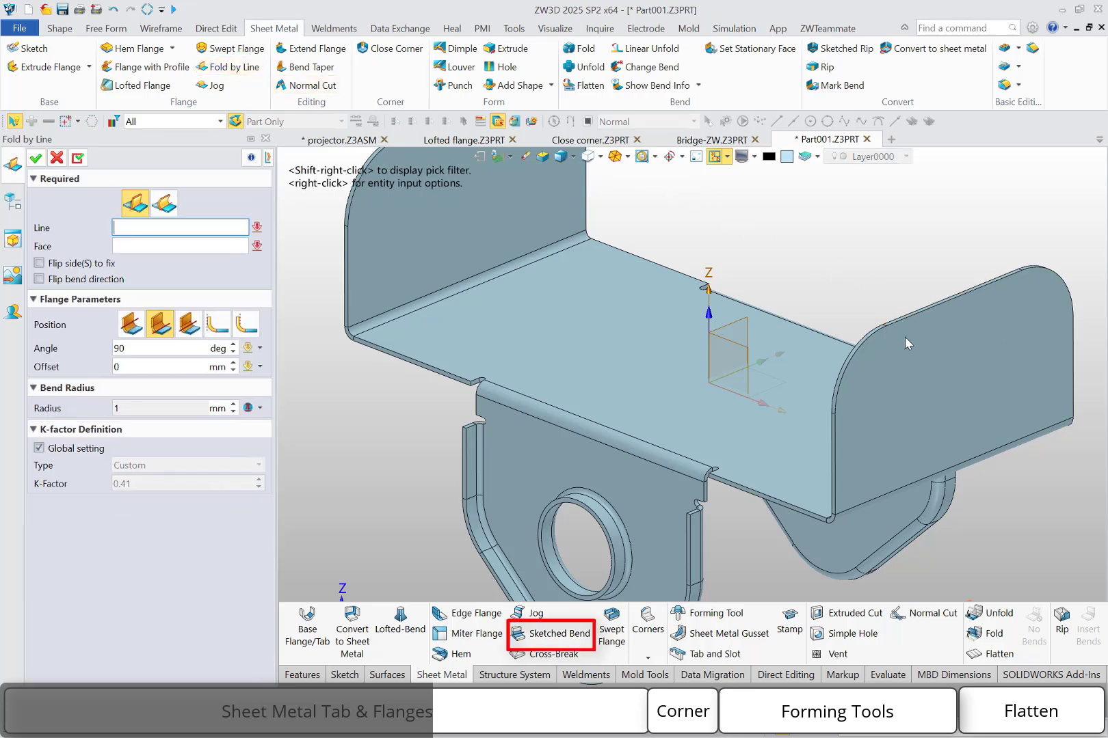
right_click(909, 390)
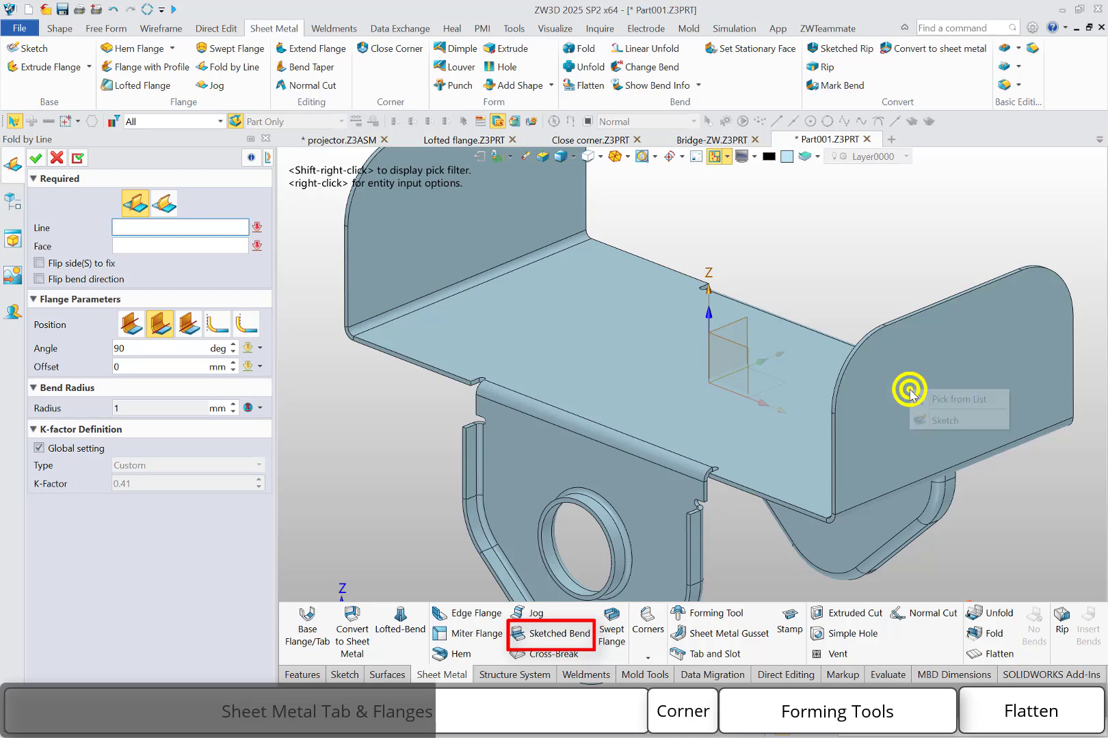
click(933, 421)
click(934, 398)
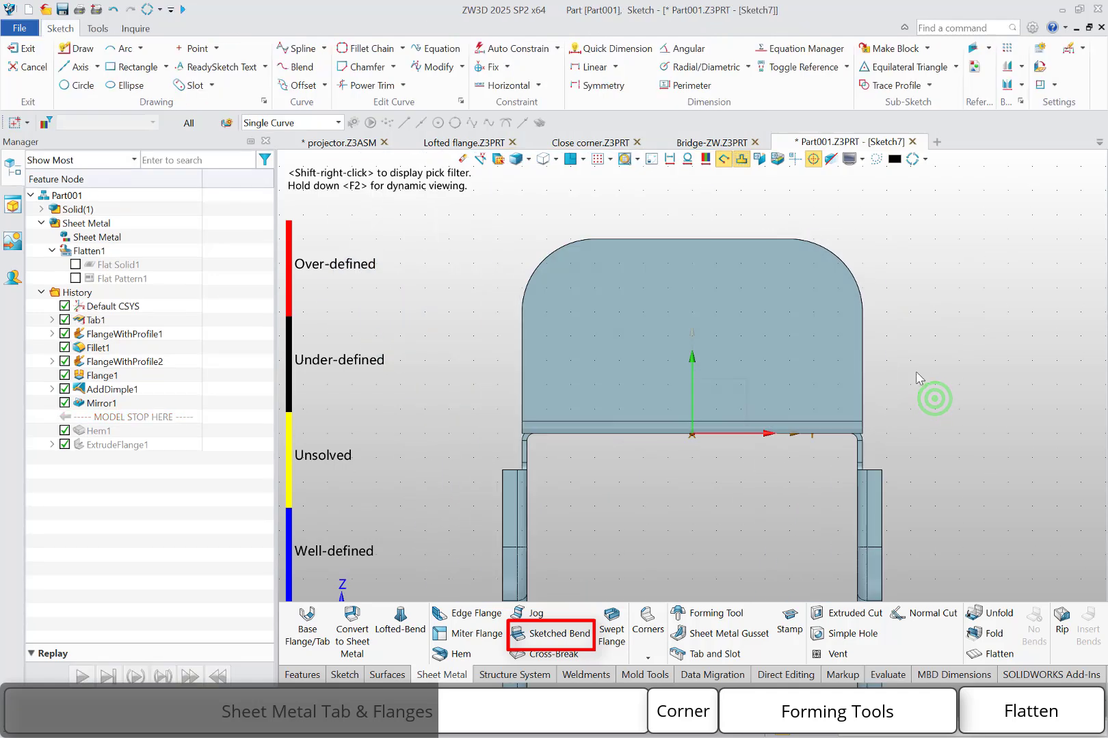
Step: Sketch a horizontal line about 88 mm long from -45,15 across the end flange and return with it as the fold line
right_drag(928, 349, 990, 322)
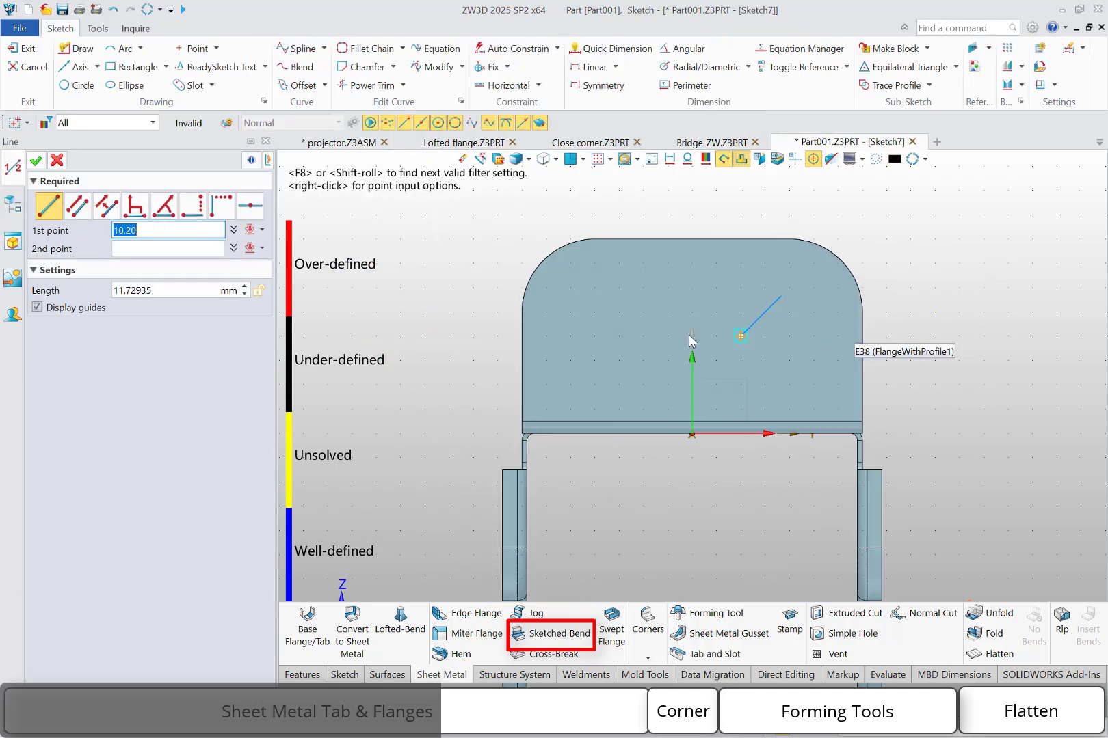
click(477, 356)
click(900, 361)
scroll(909, 329, up, 1)
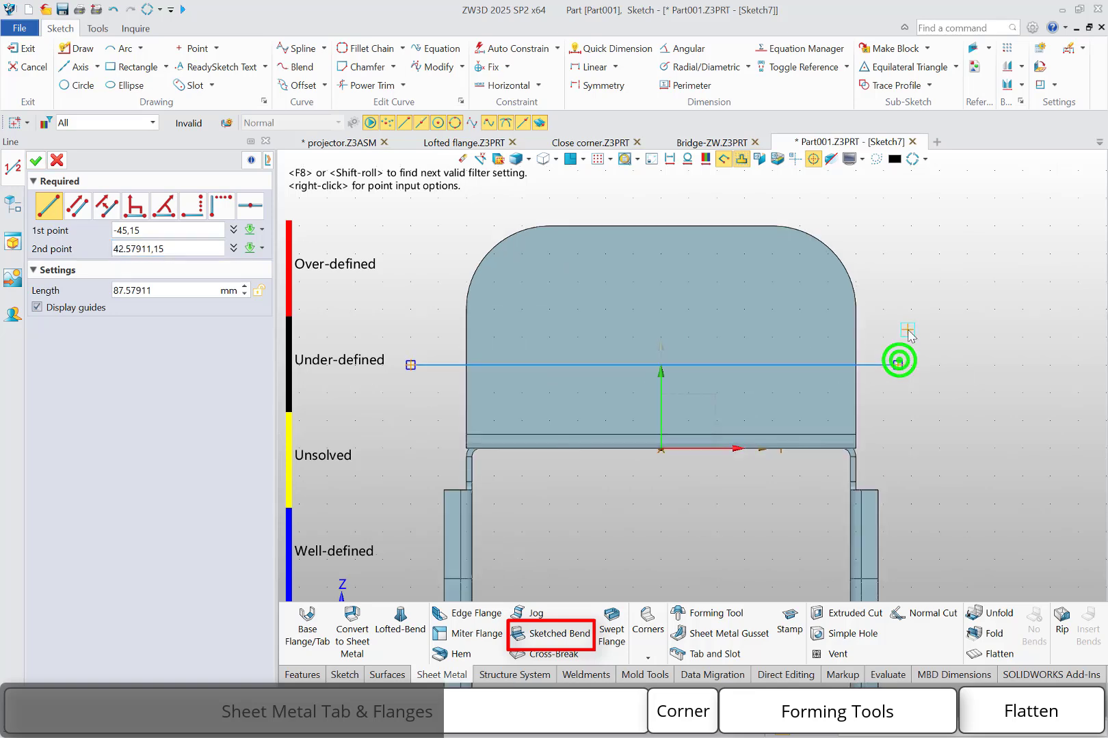
middle_click(909, 328)
right_click(912, 292)
click(1064, 279)
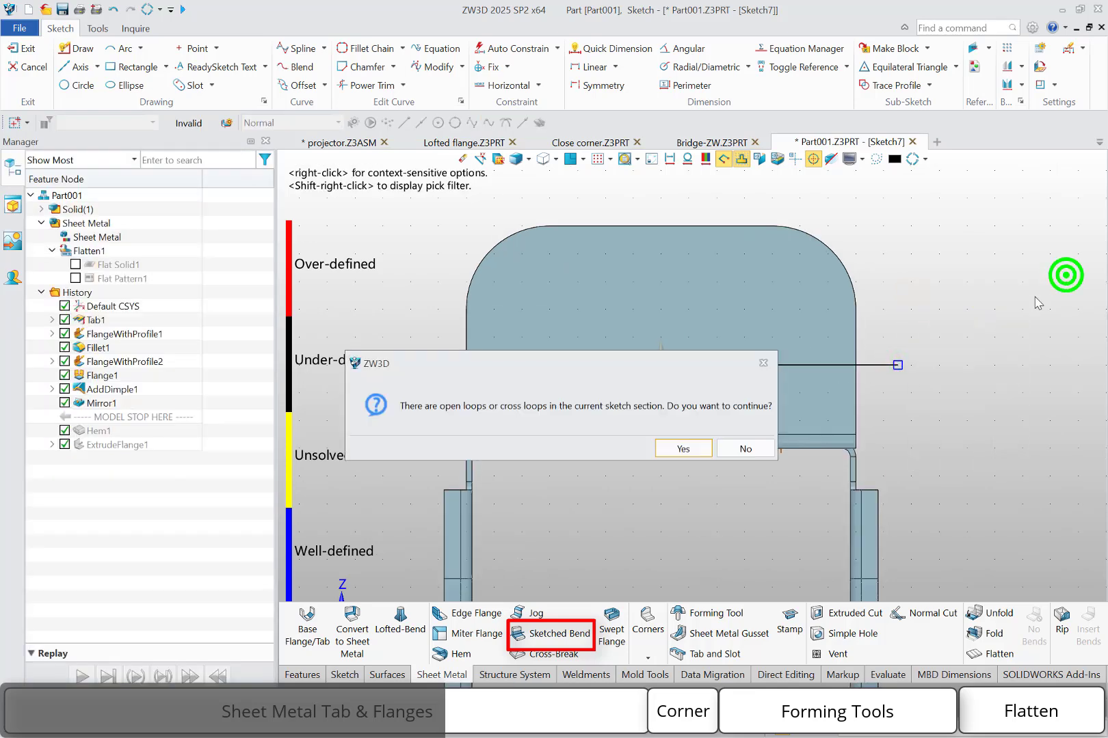
click(679, 448)
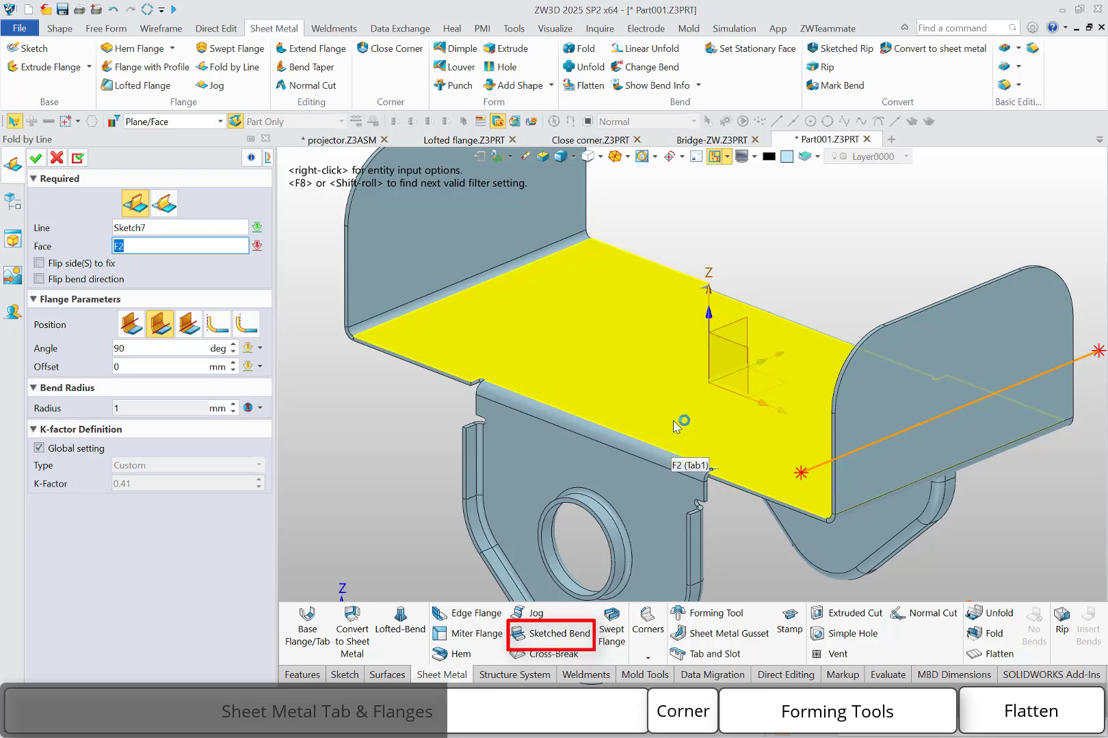
Step: Pick the end flange's face for the fold and create it at an angle of 90 deg
click(922, 378)
middle_drag(873, 399, 823, 389)
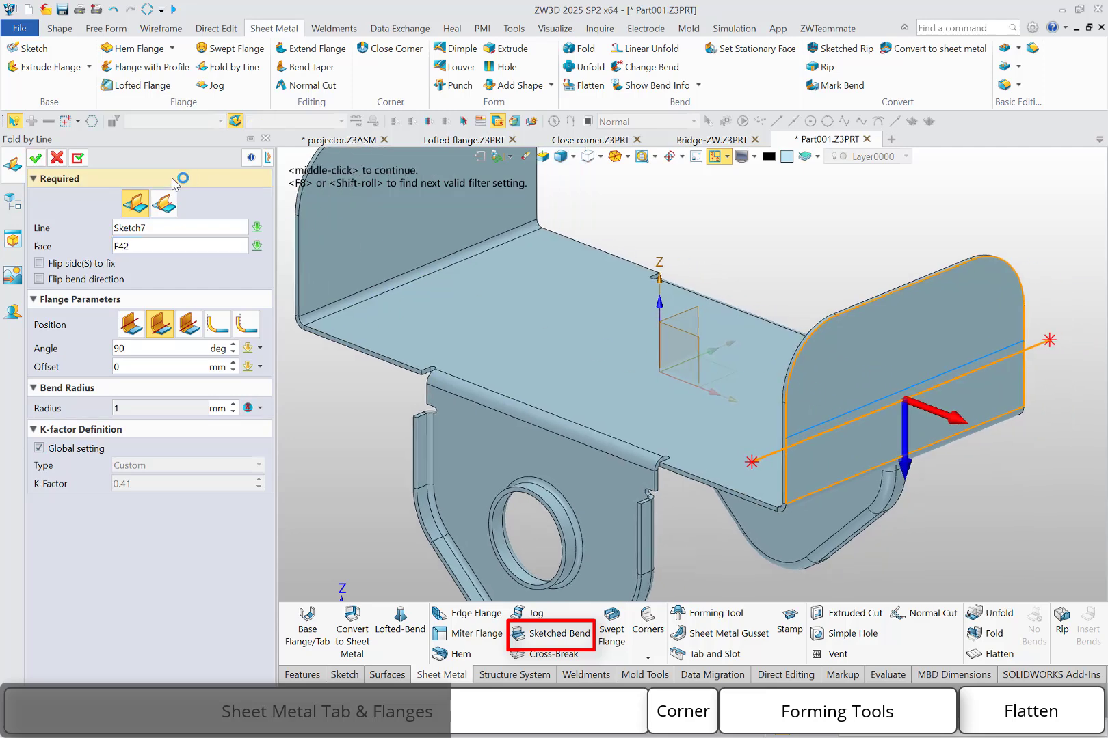
click(36, 159)
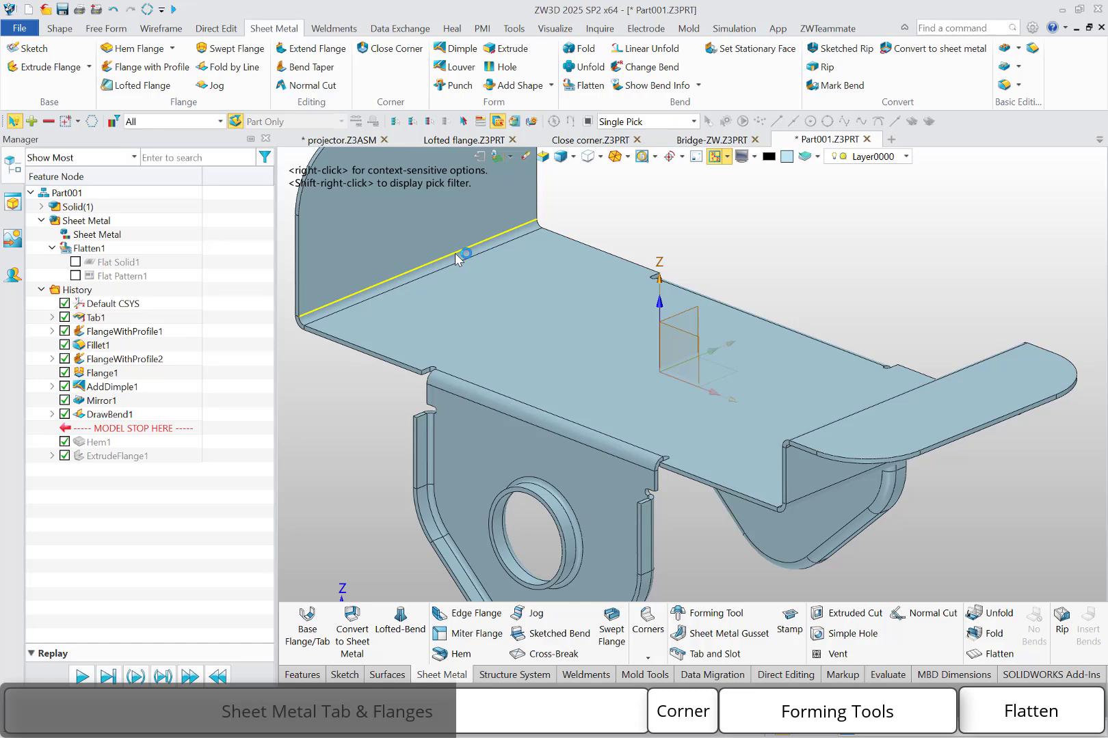
Step: Start a Jog and open a new sketch on the face of the opposite, unfolded end flange for its line
click(216, 86)
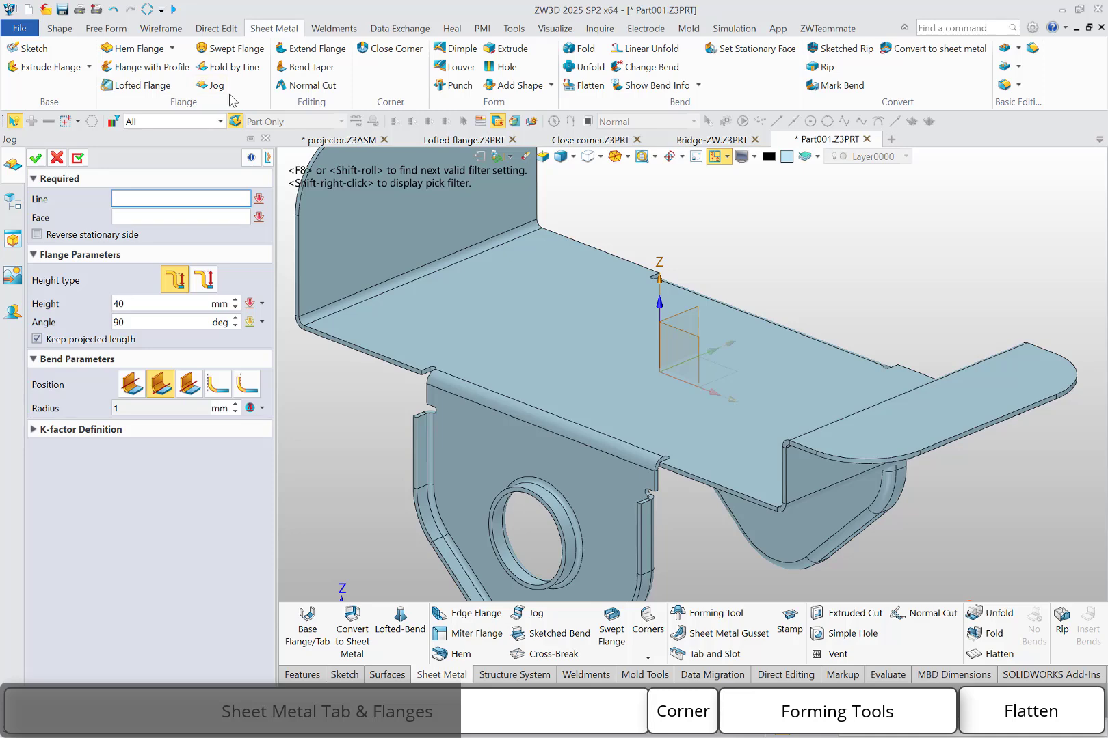
right_click(340, 210)
click(361, 242)
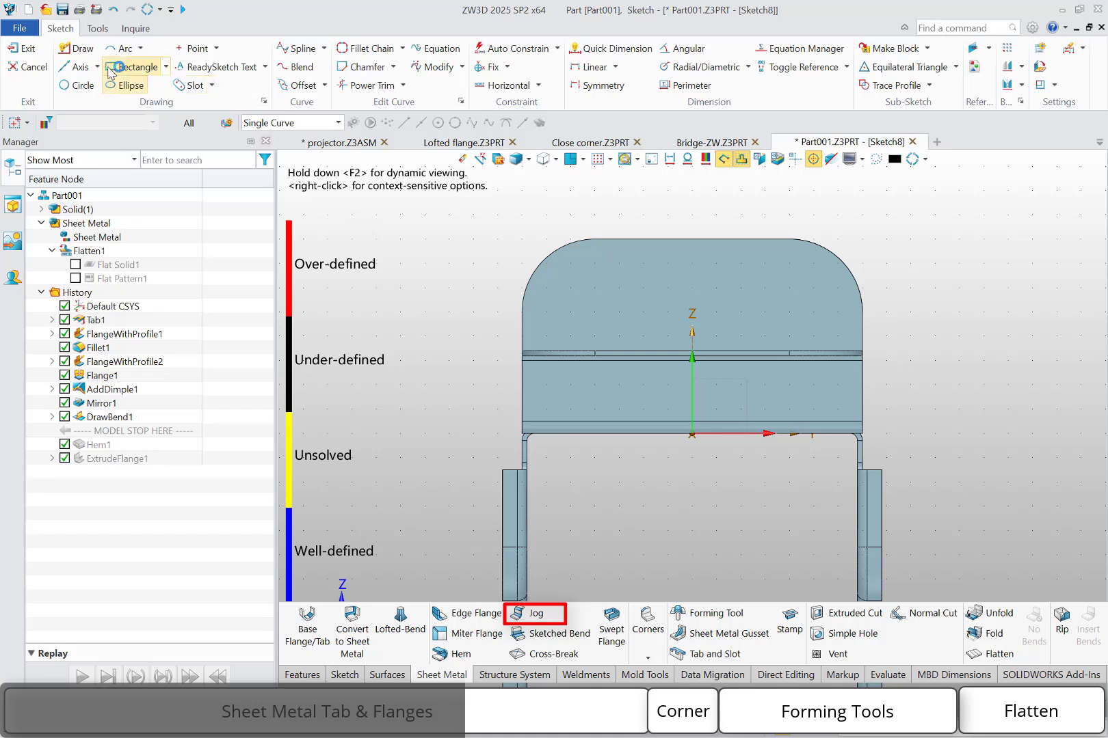
Step: Sketch a horizontal line extending past both sides of the unfolded end flange and return with it as the jog line
click(76, 49)
click(475, 324)
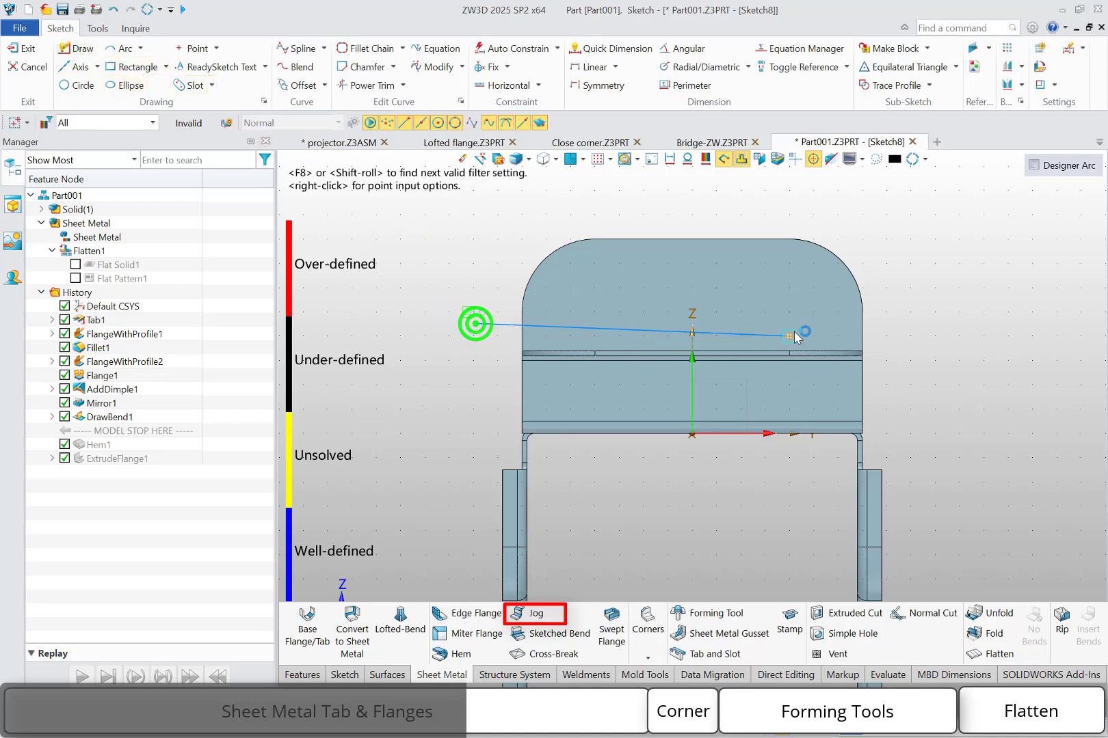
click(898, 323)
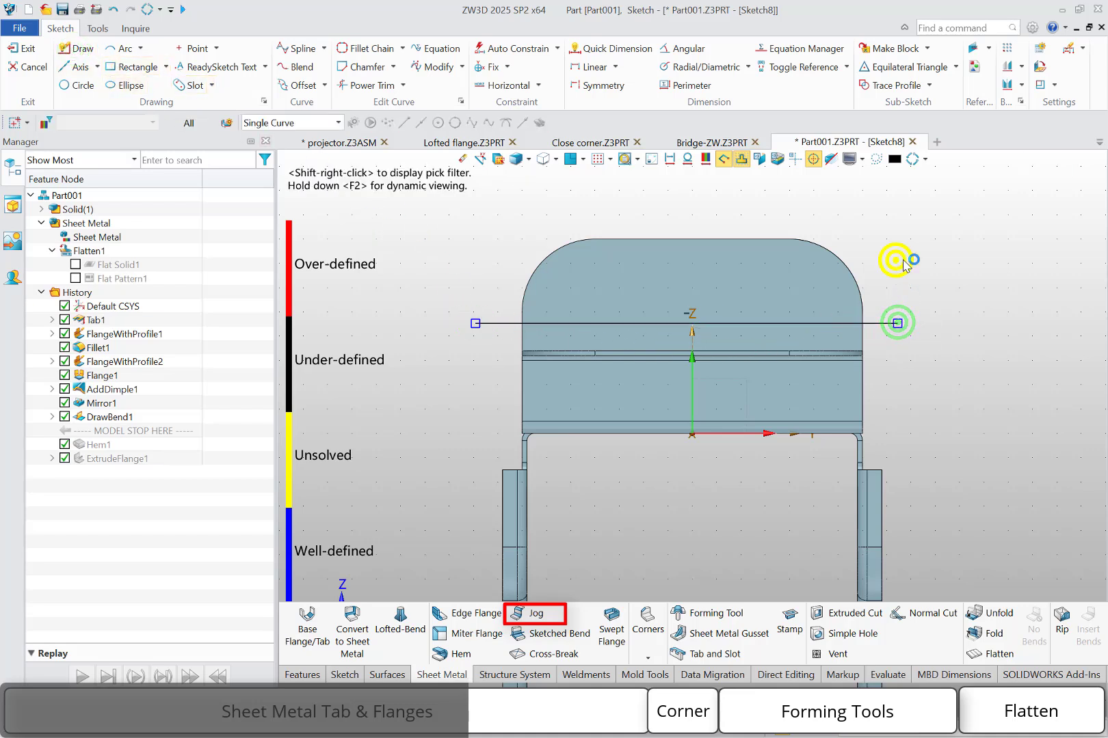
right_click(904, 263)
click(1047, 248)
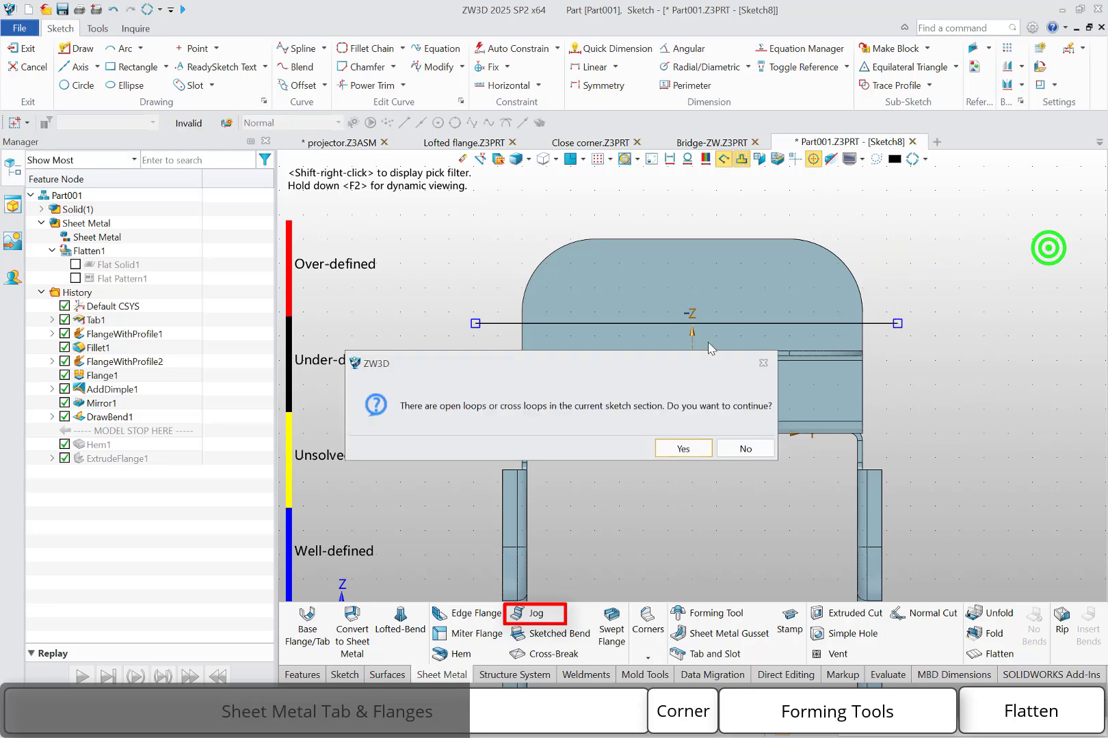
click(683, 449)
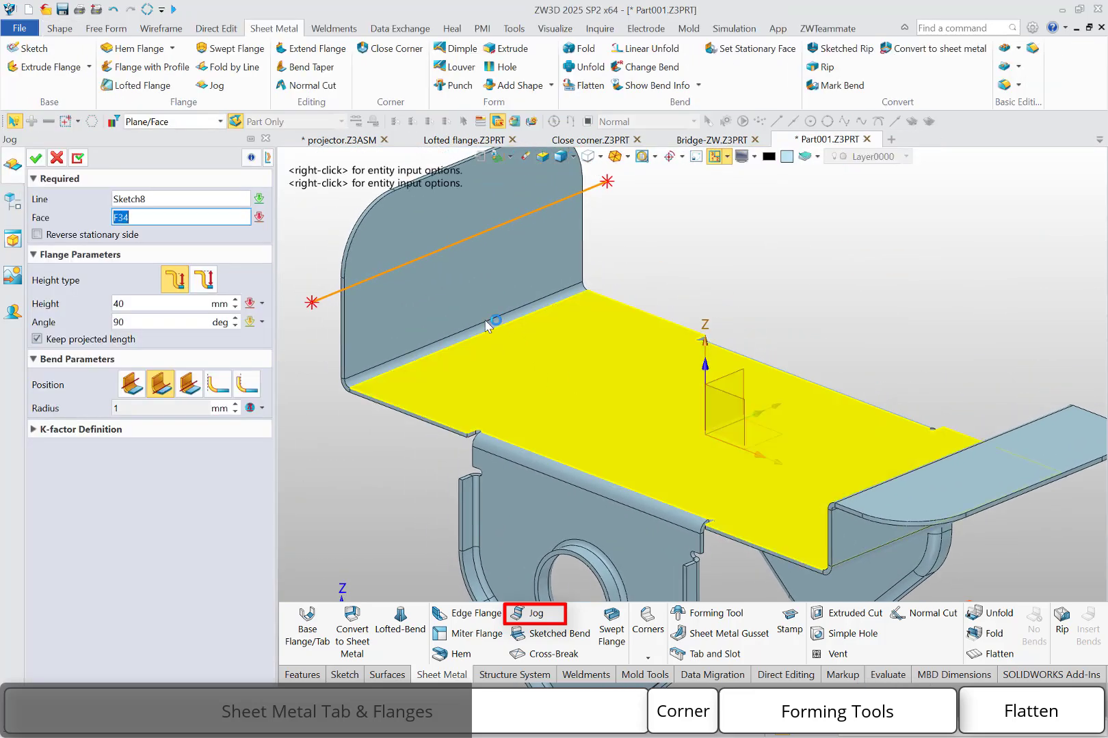
Step: Pick the unfolded end flange's inner face and create the jog with a height of 40 mm and an angle of 90 deg
click(452, 305)
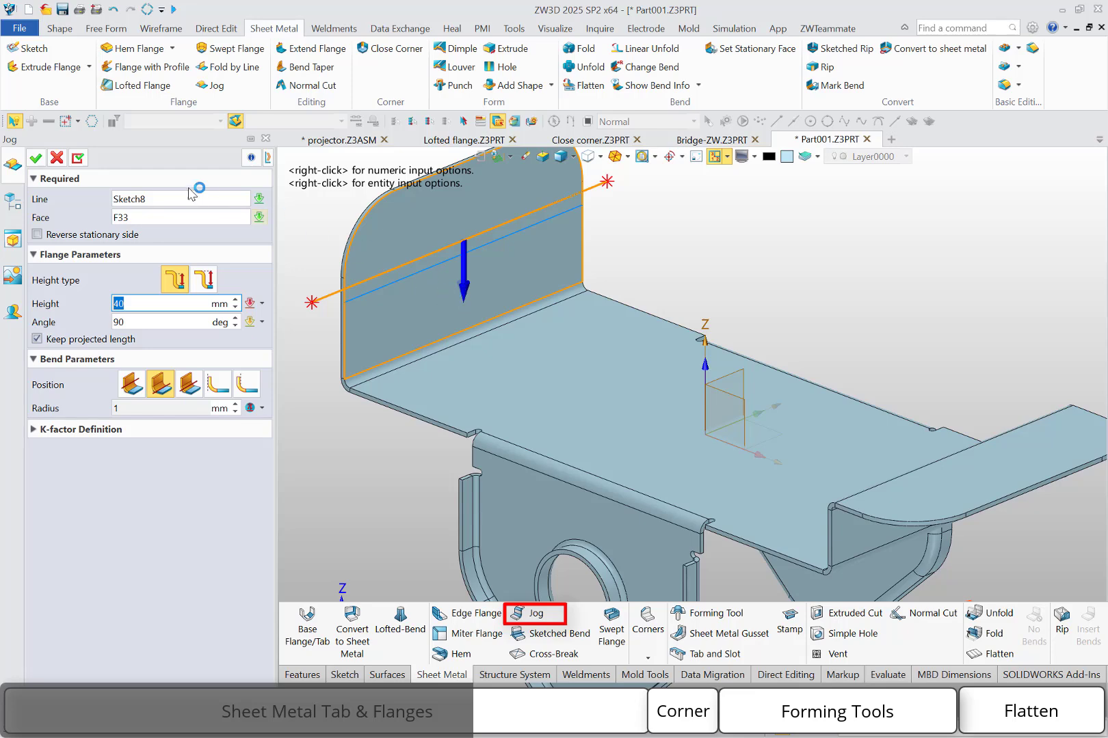
click(78, 158)
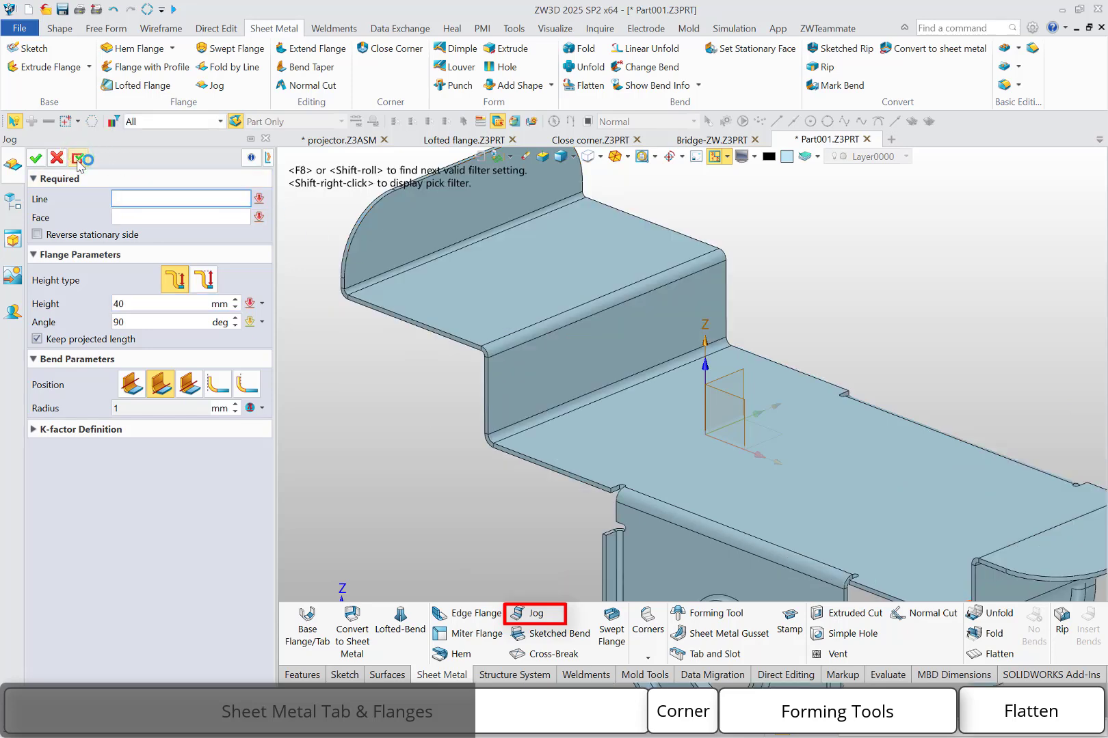
click(57, 158)
Step: Redefine the jog with its stationary side reversed
right_click(308, 220)
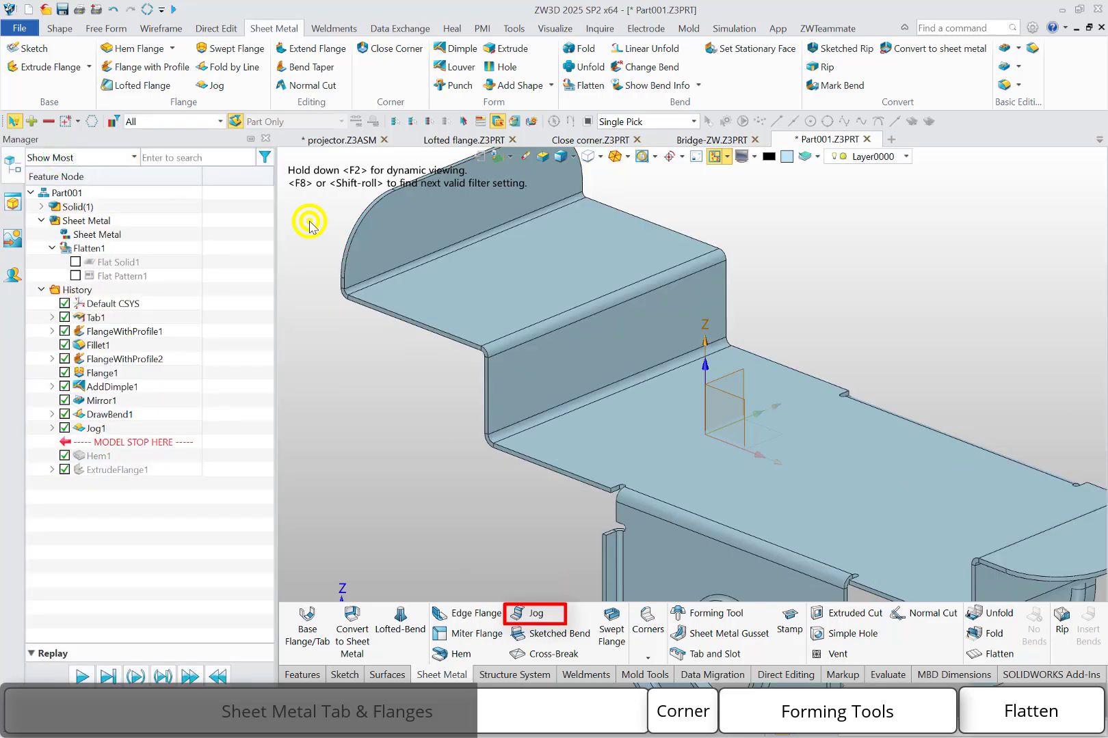
click(314, 211)
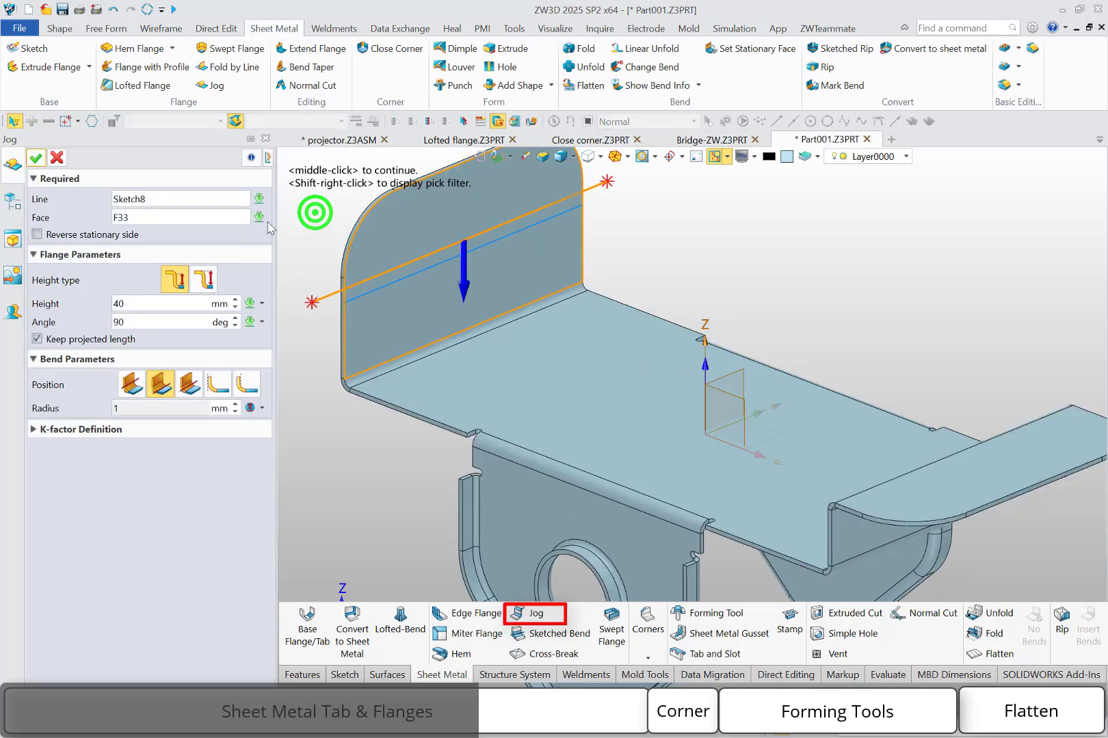
click(94, 232)
click(36, 155)
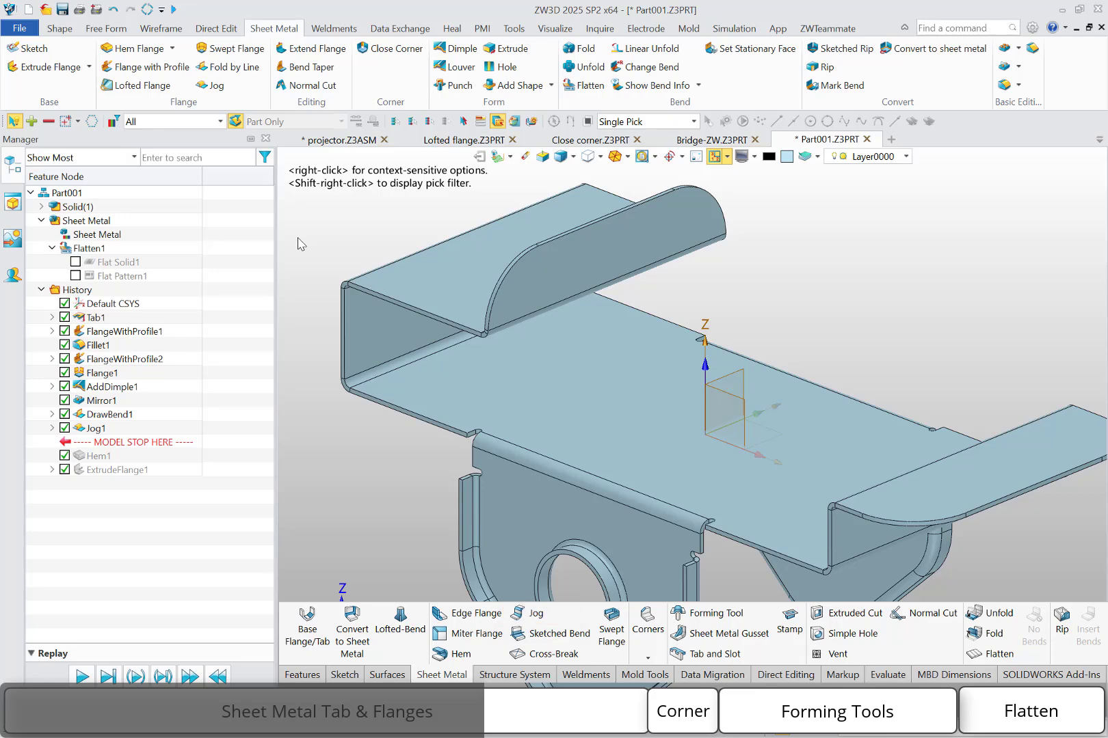
Step: Switch to the Lofted flange part and start a lofted flange with the middle method from the upper rectangle to the lower circle
click(437, 140)
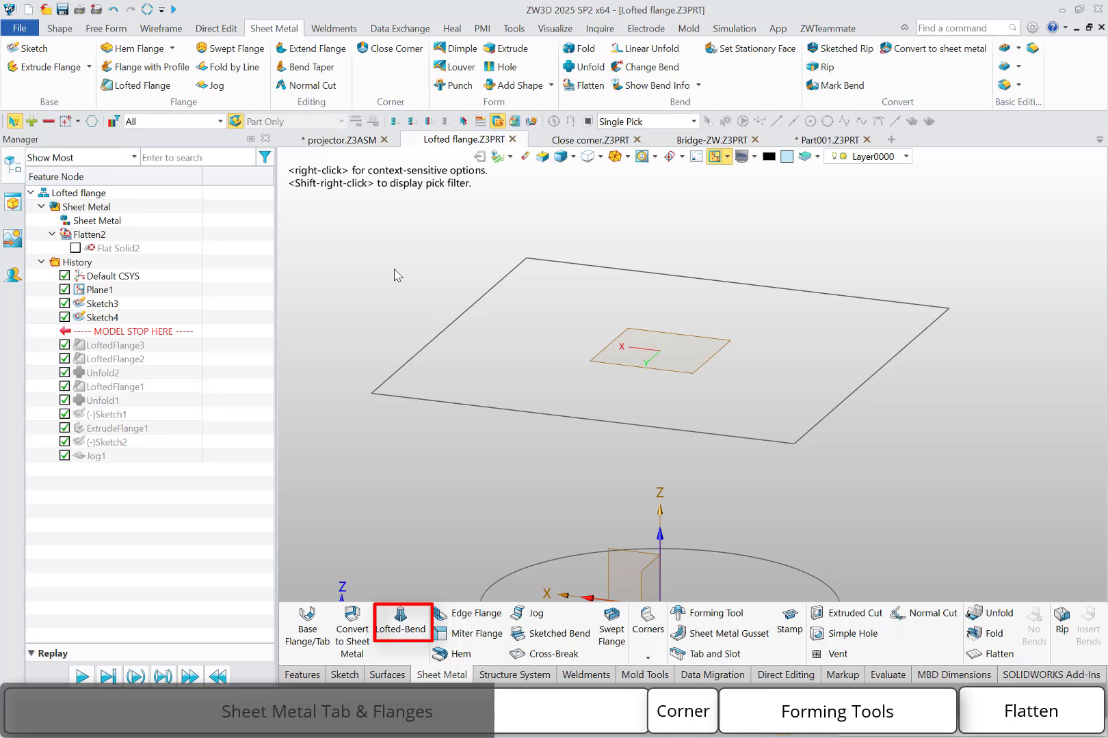
click(152, 88)
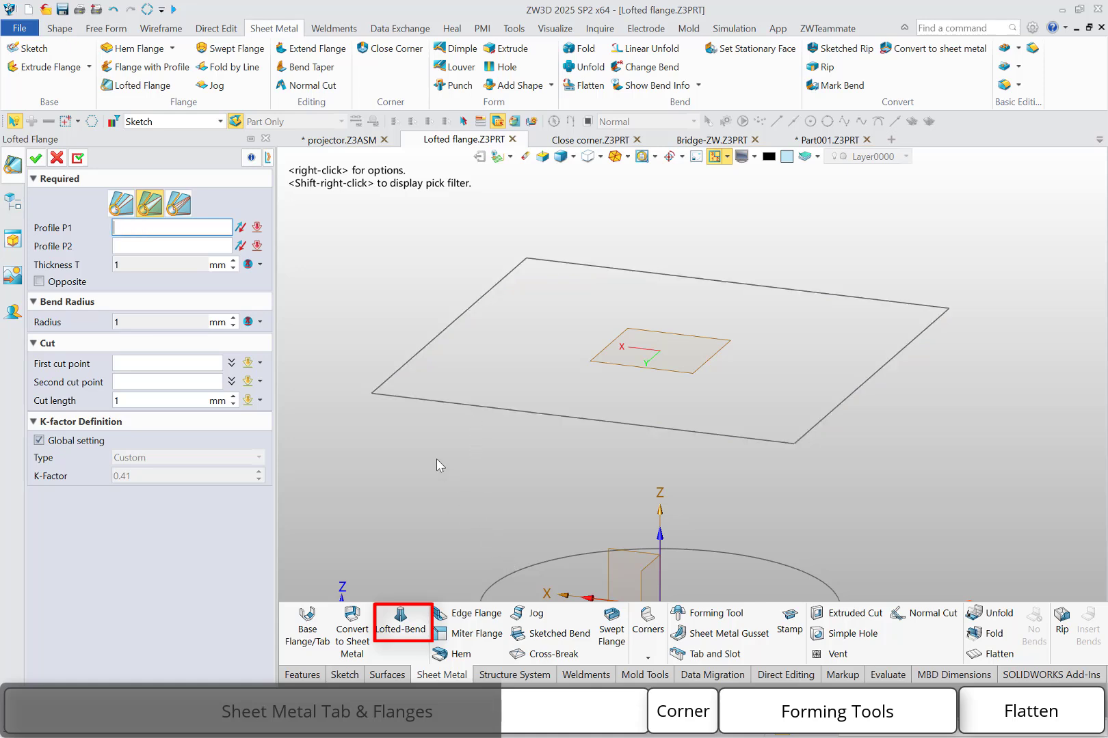
click(117, 204)
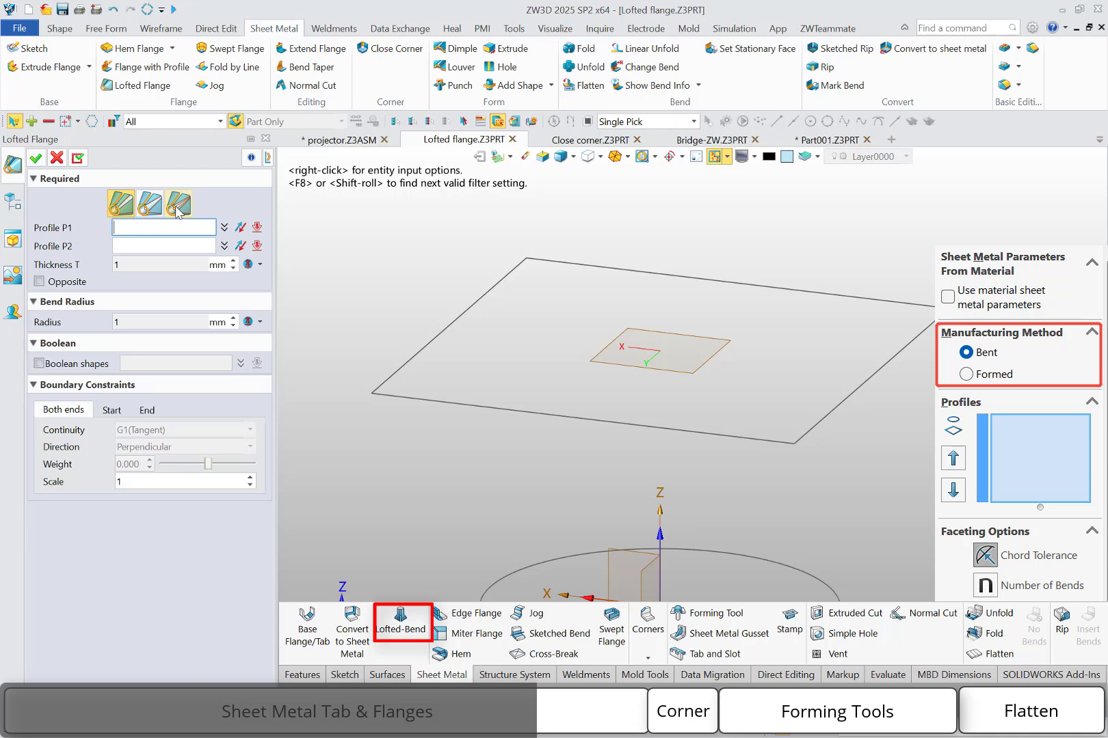
click(146, 205)
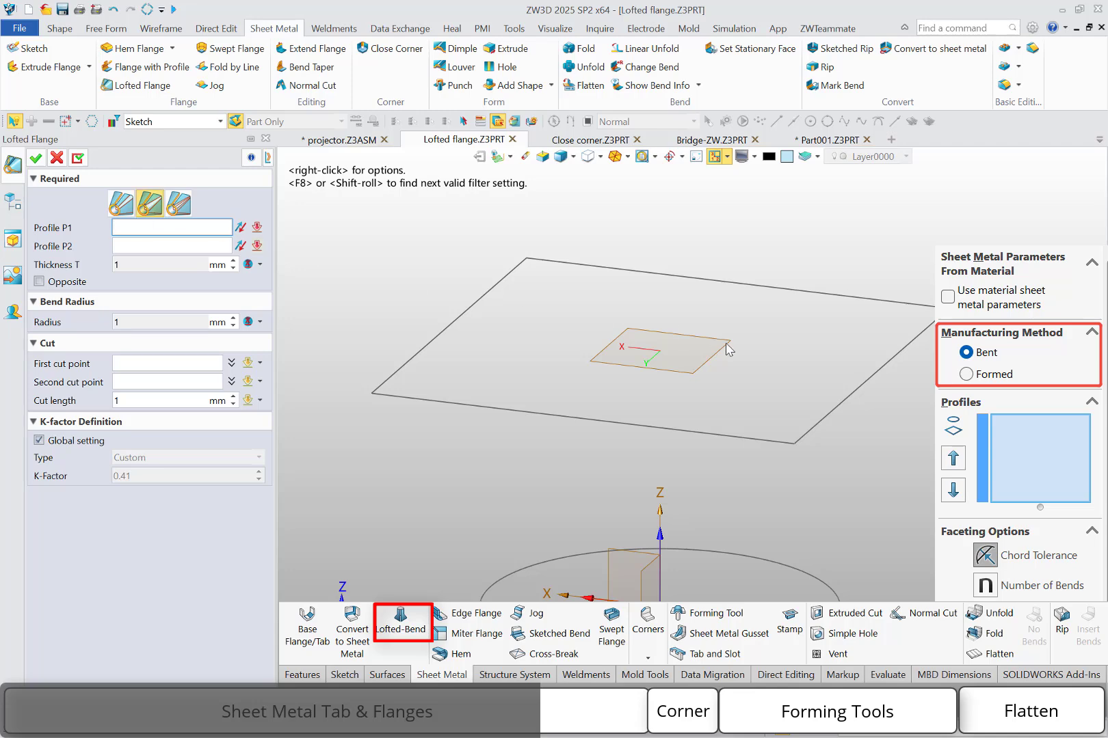
click(829, 411)
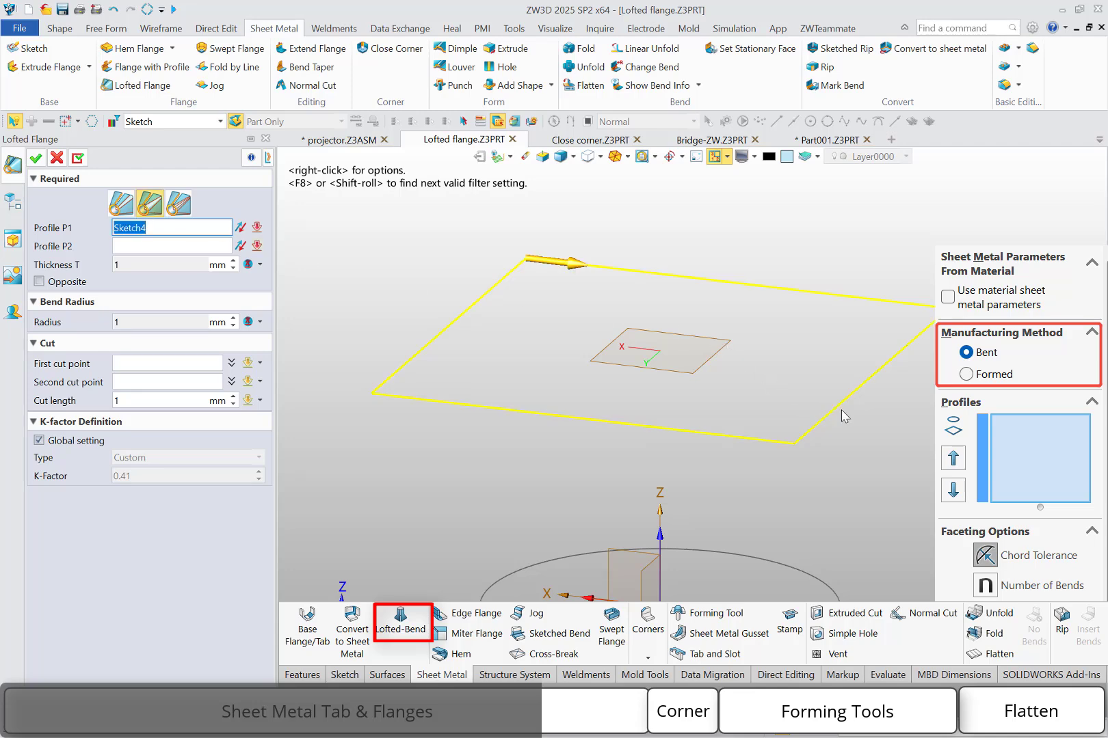
click(840, 410)
click(823, 583)
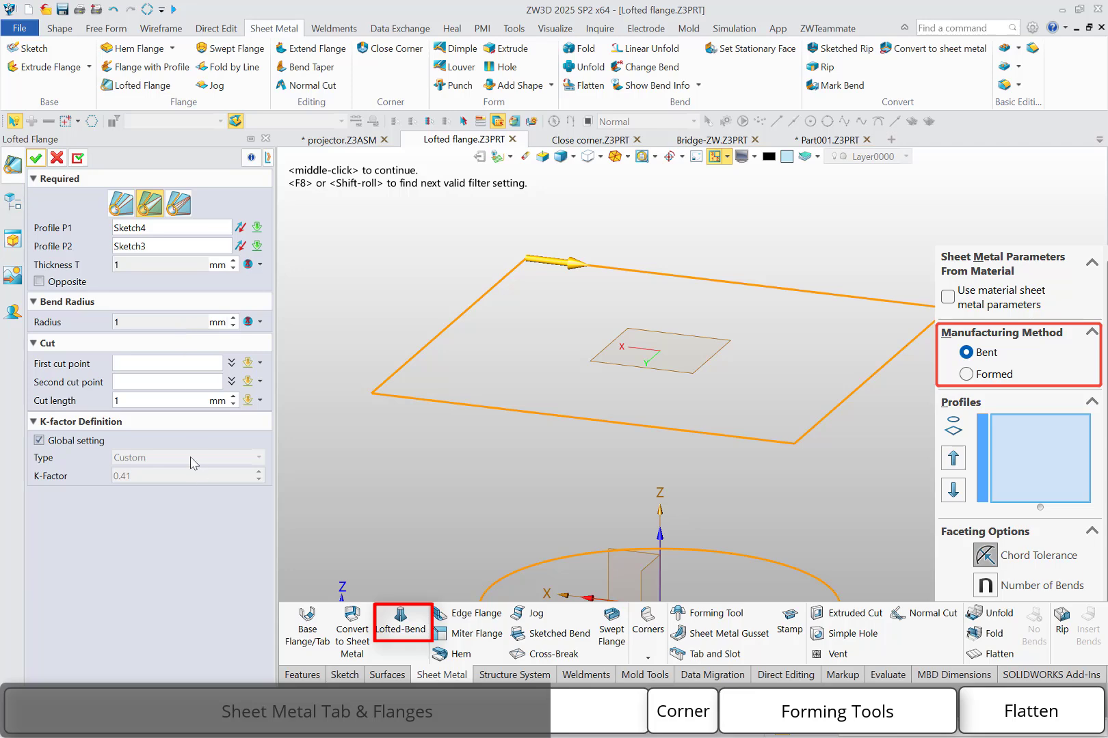
Step: Define the cut from the midpoint of the rectangle's side at 0,100,120 to the circle's point at 0,80,0
click(175, 365)
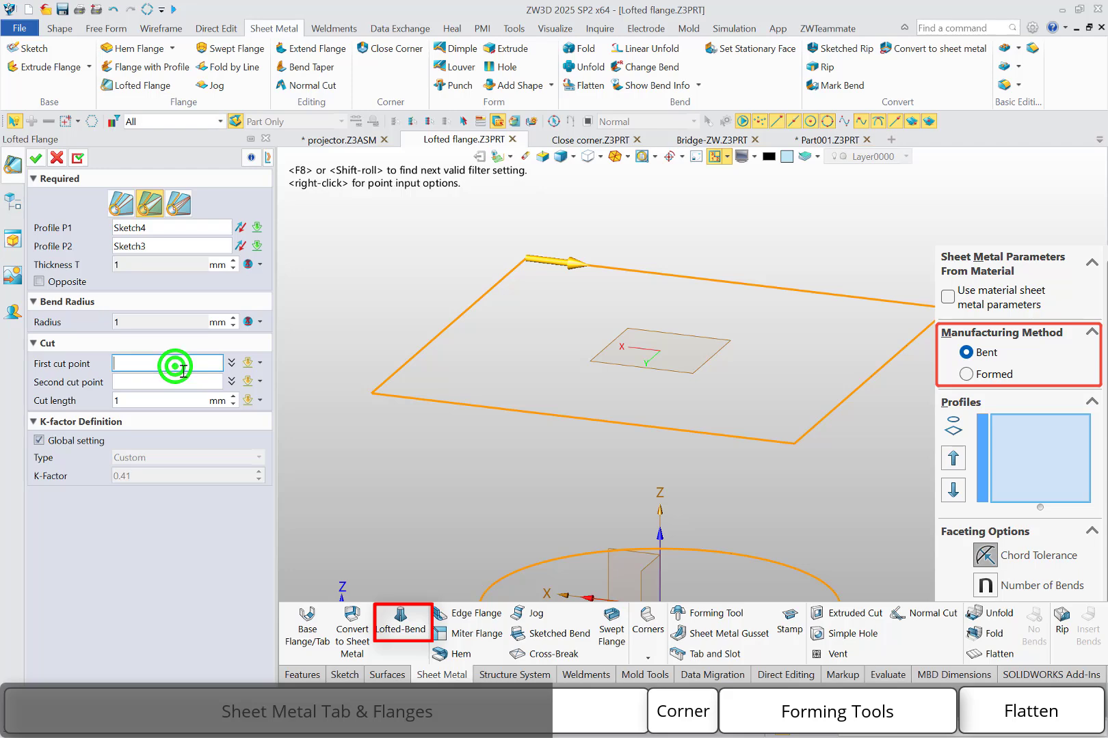
click(583, 419)
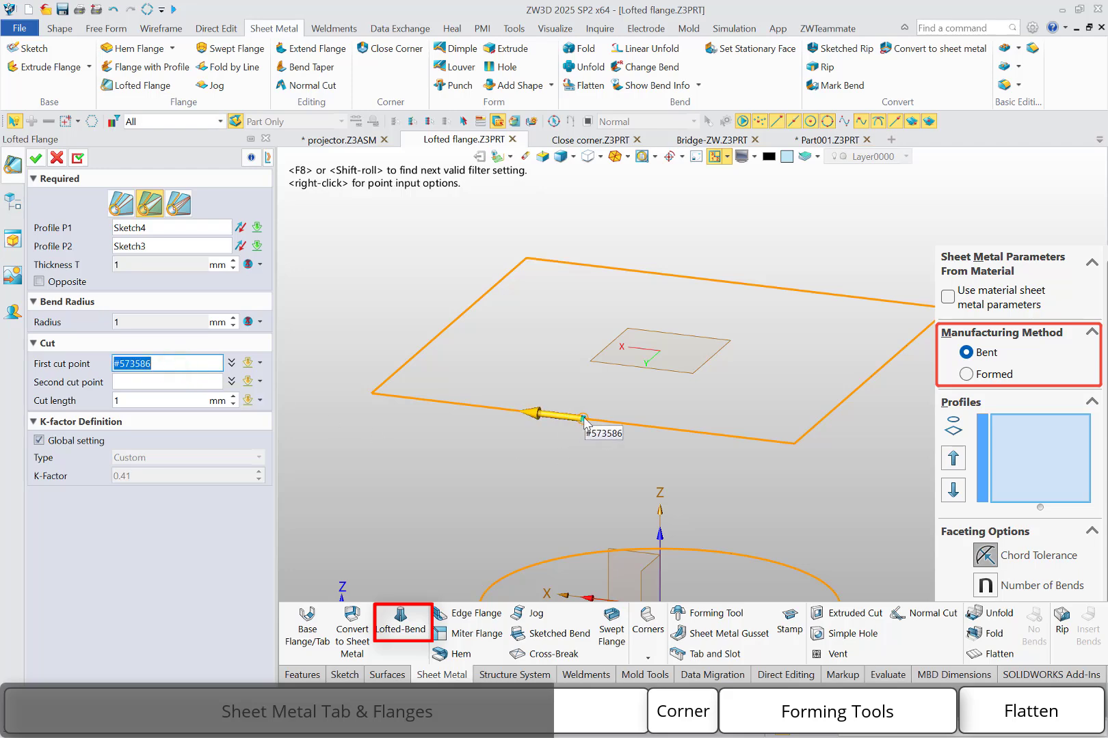
click(583, 422)
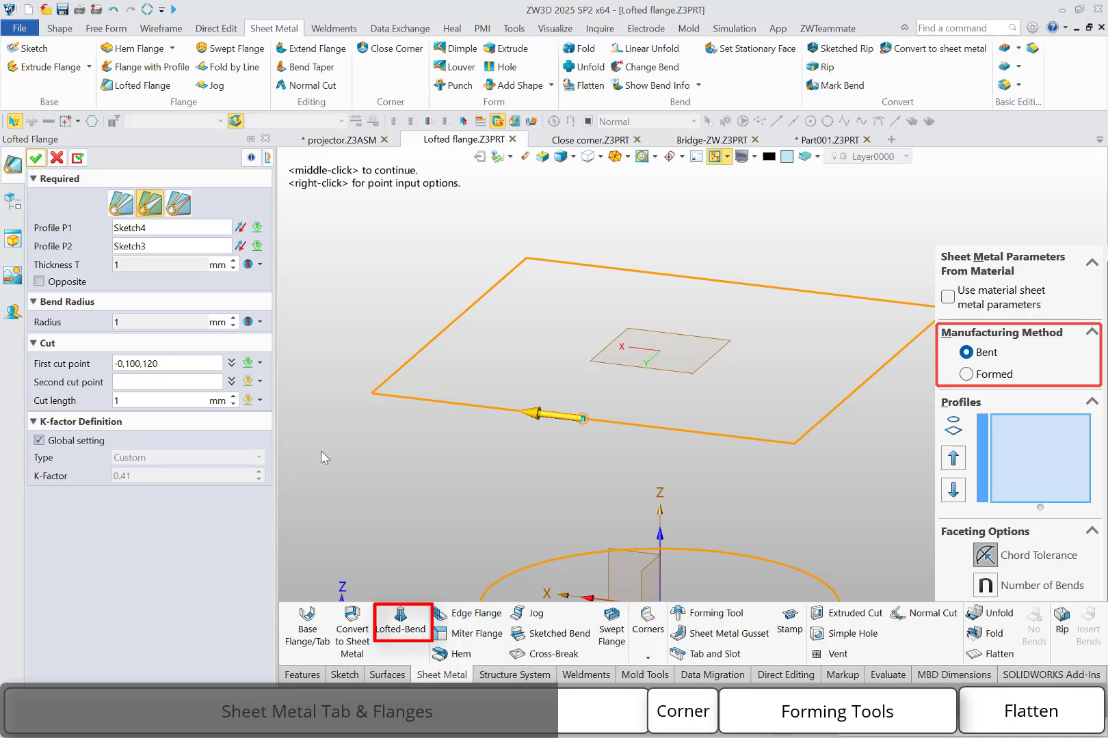
click(186, 381)
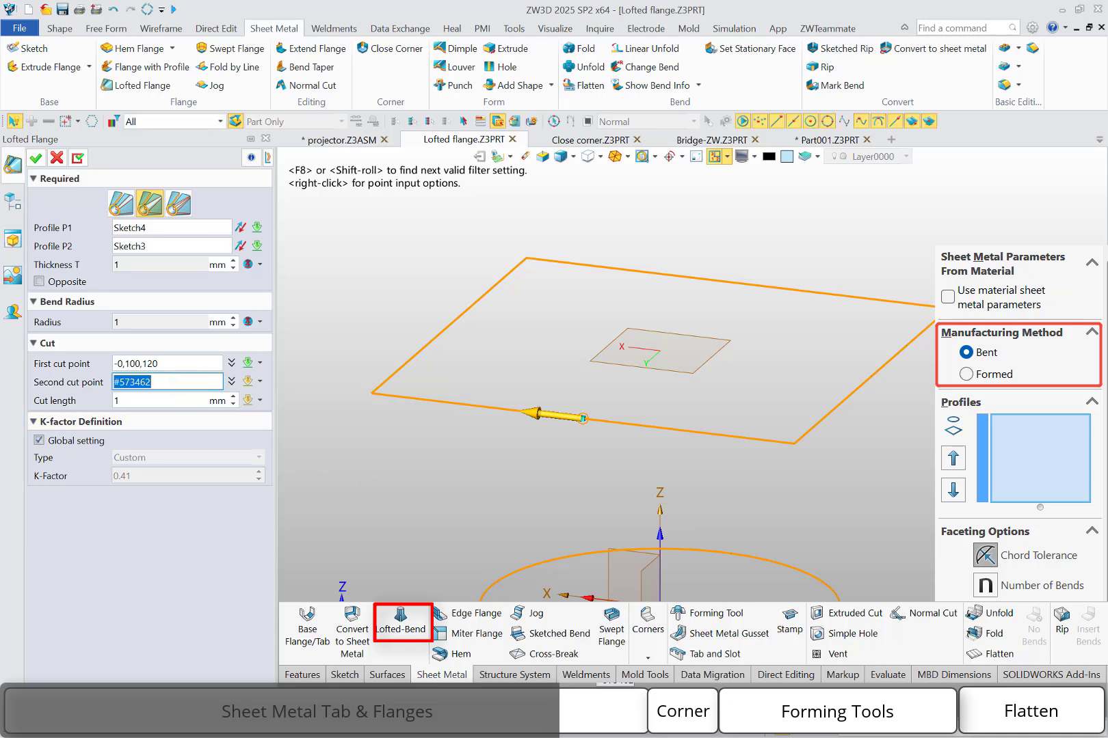
click(598, 665)
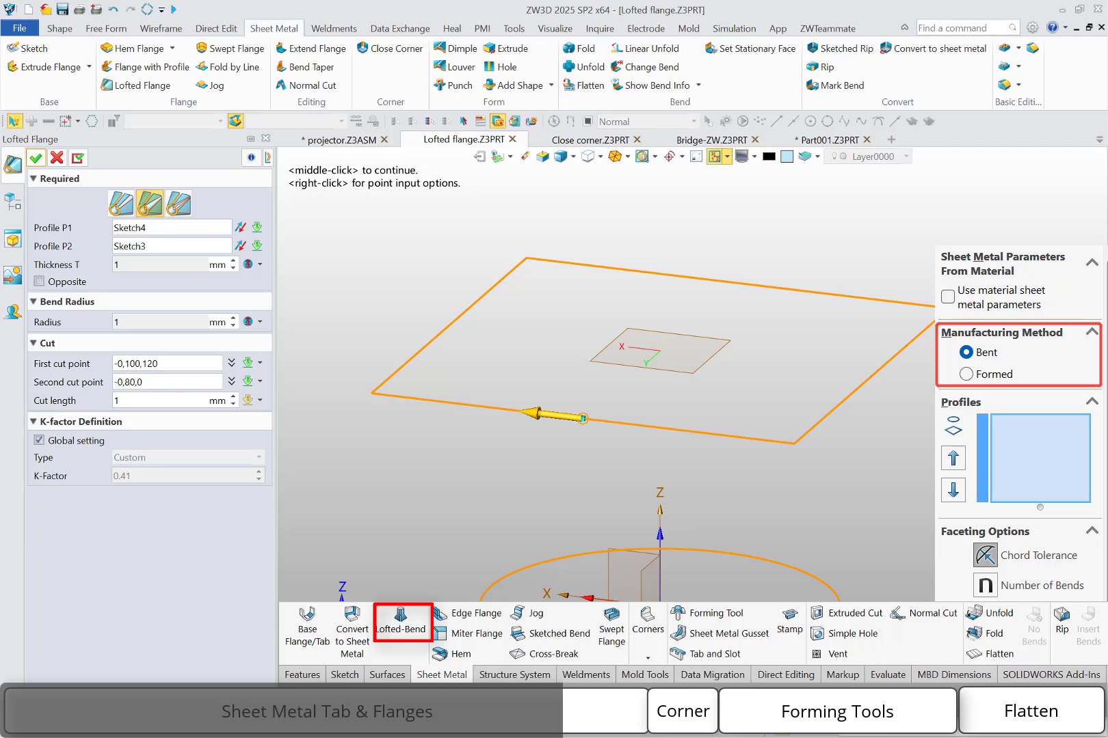
Step: Set the cut length to 0.5 mm, reverse the circle profile's direction and create the lofted flange
click(146, 400)
text(0.5)
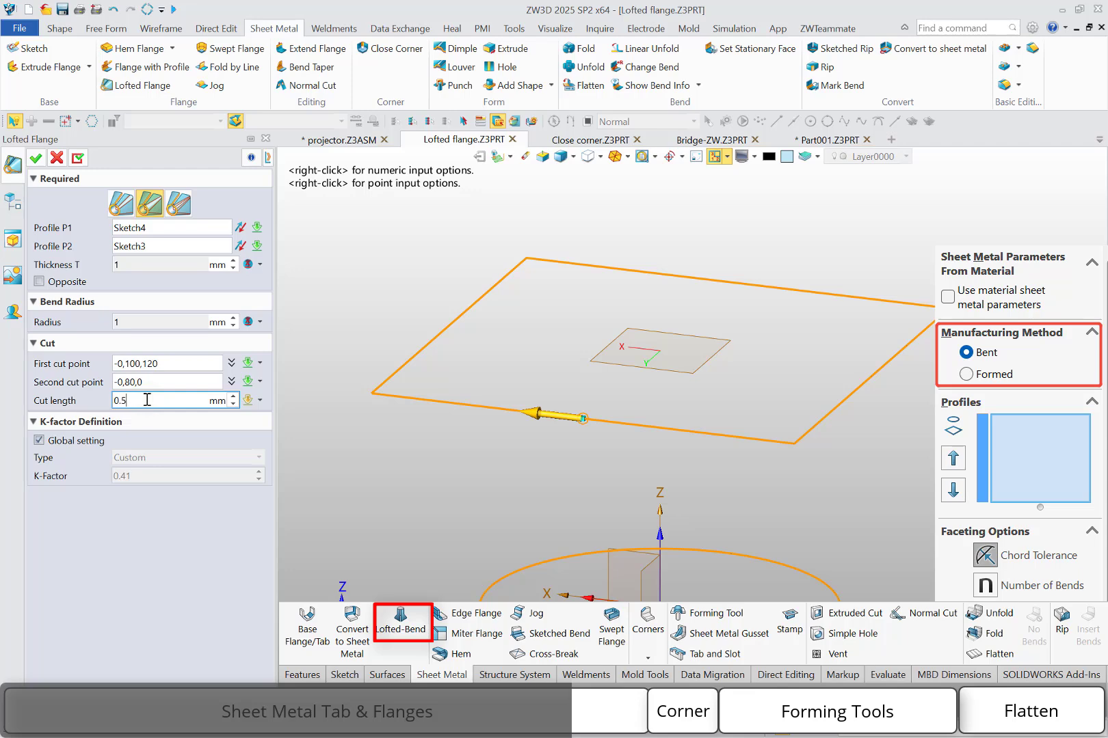
click(240, 246)
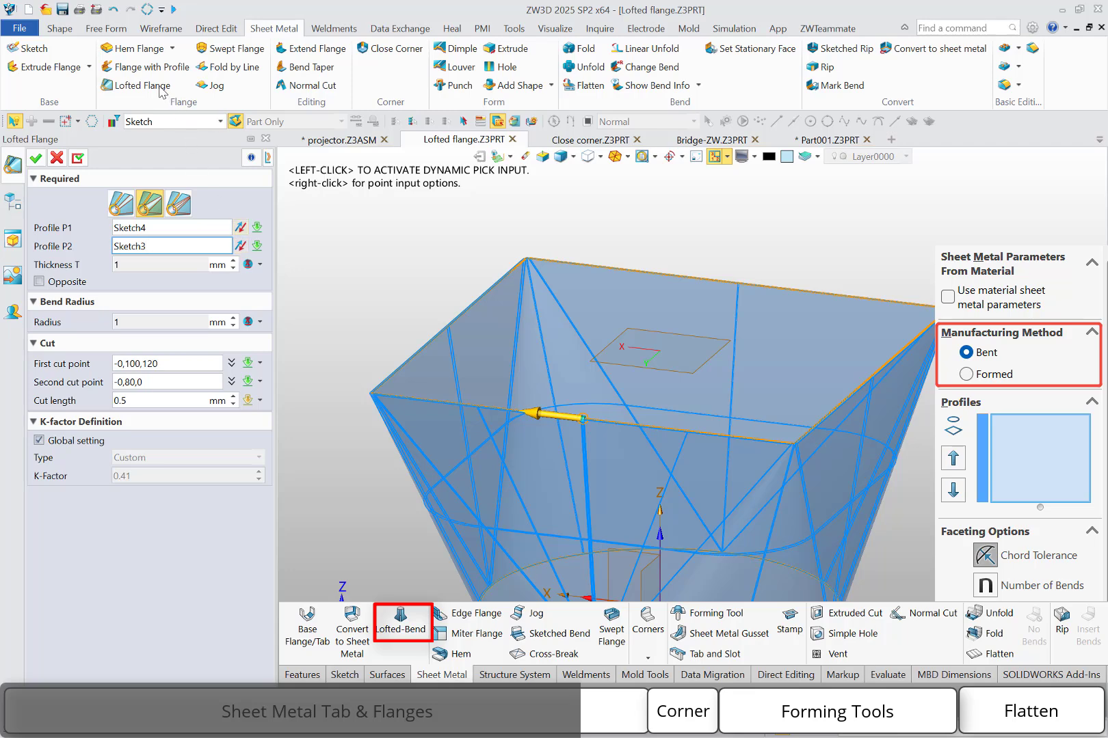
click(35, 158)
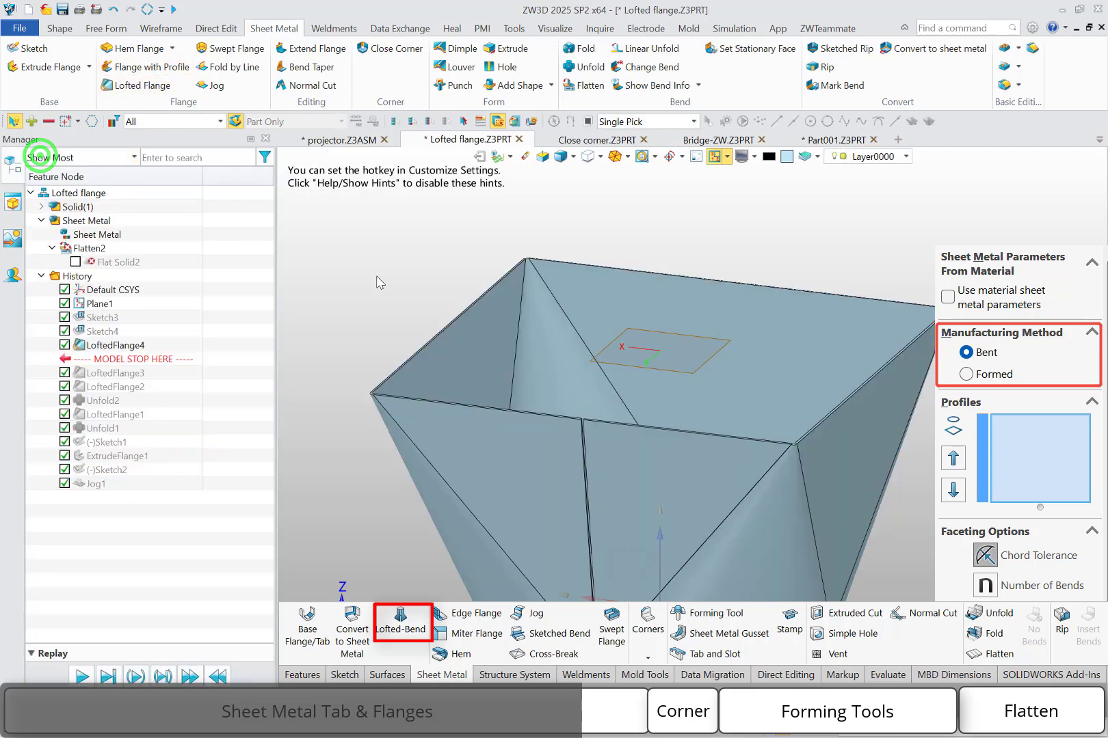
Step: Unfold the whole lofted flange and examine its flat shape
right_drag(379, 278, 411, 268)
scroll(585, 432, up, 2)
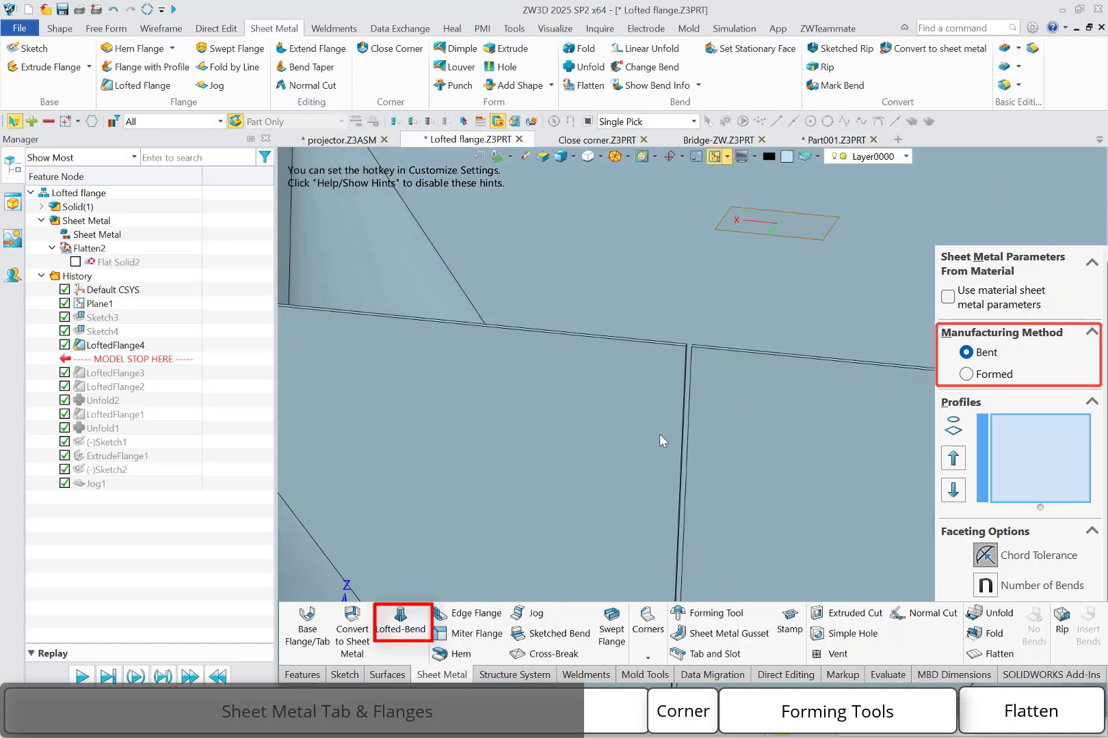
scroll(656, 431, down, 3)
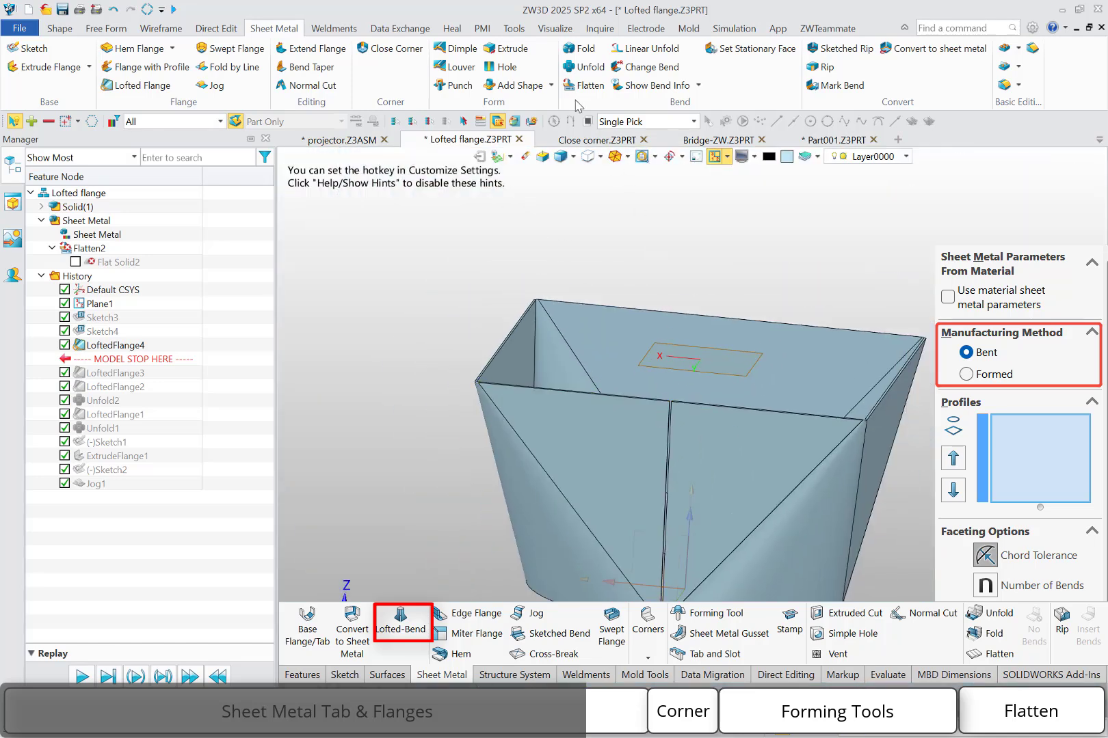
click(581, 66)
click(629, 335)
middle_click(609, 272)
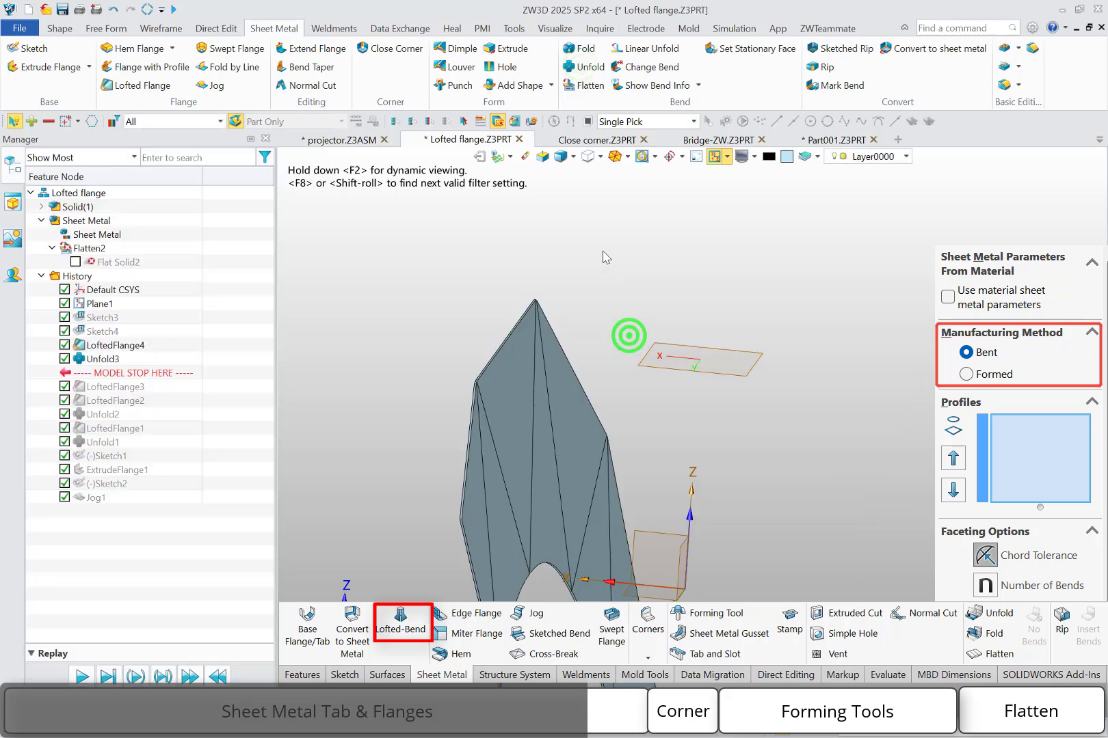
right_drag(612, 344, 461, 300)
scroll(509, 328, down, 3)
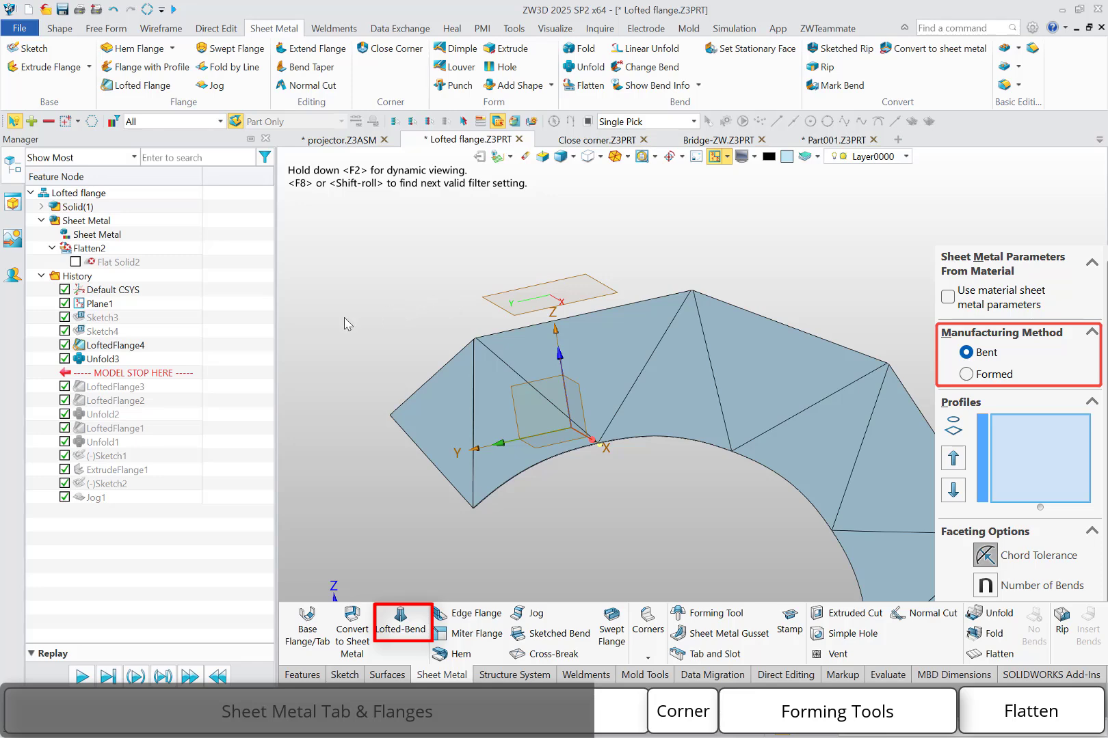
Step: Roll the history back to just after the two profile sketches and start a cutting-method lofted flange from the rectangle to the circle
drag(166, 373, 168, 340)
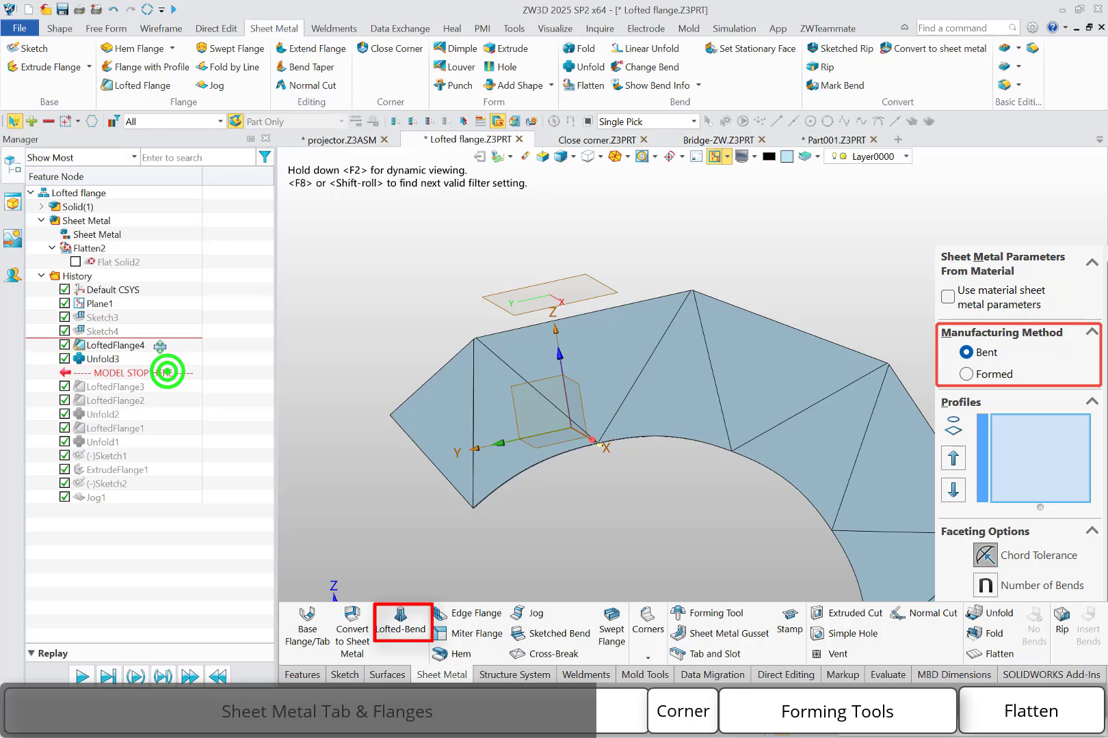
click(141, 84)
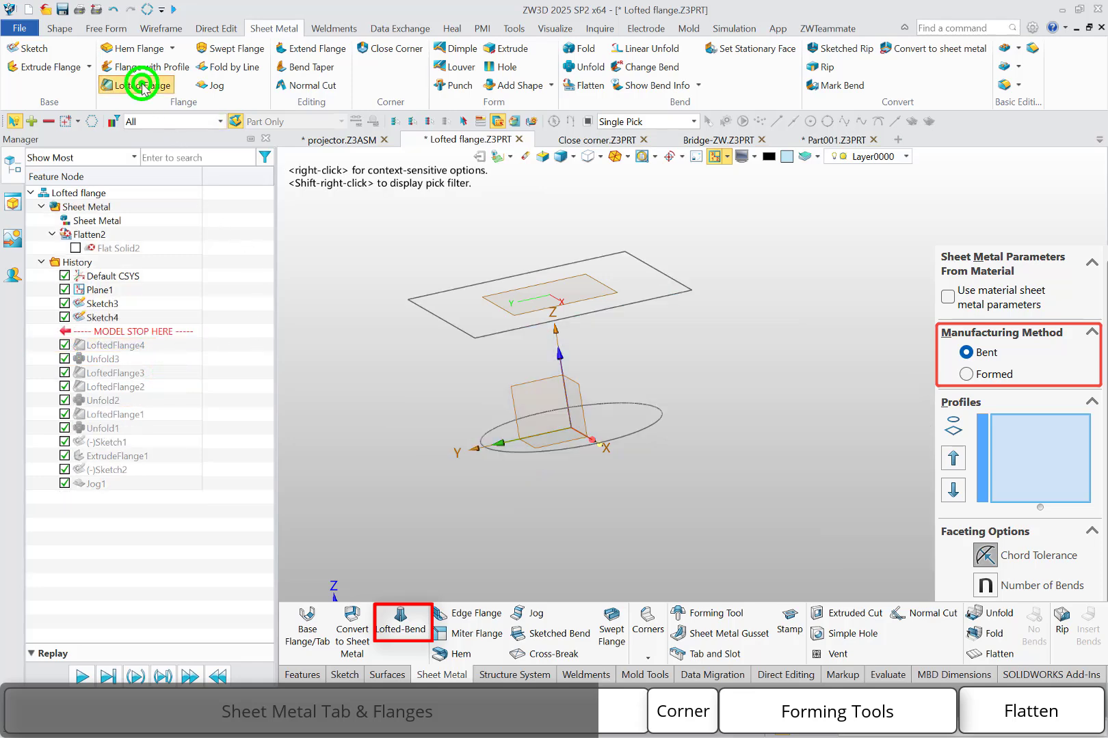
click(179, 204)
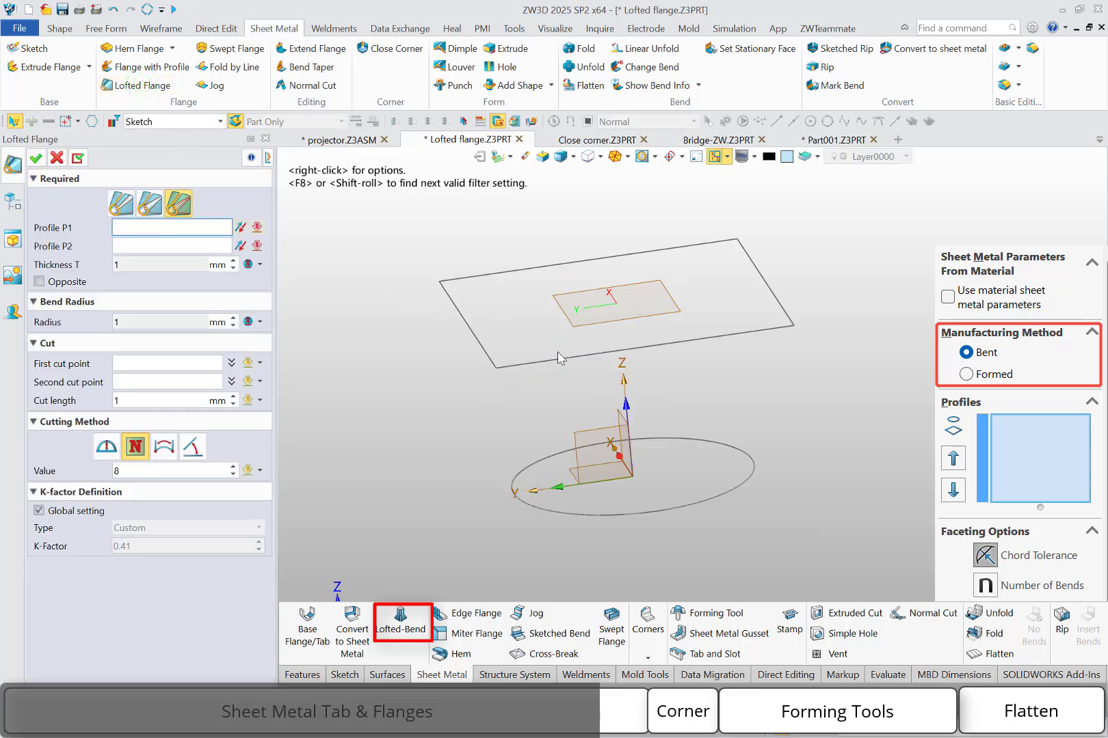
click(669, 349)
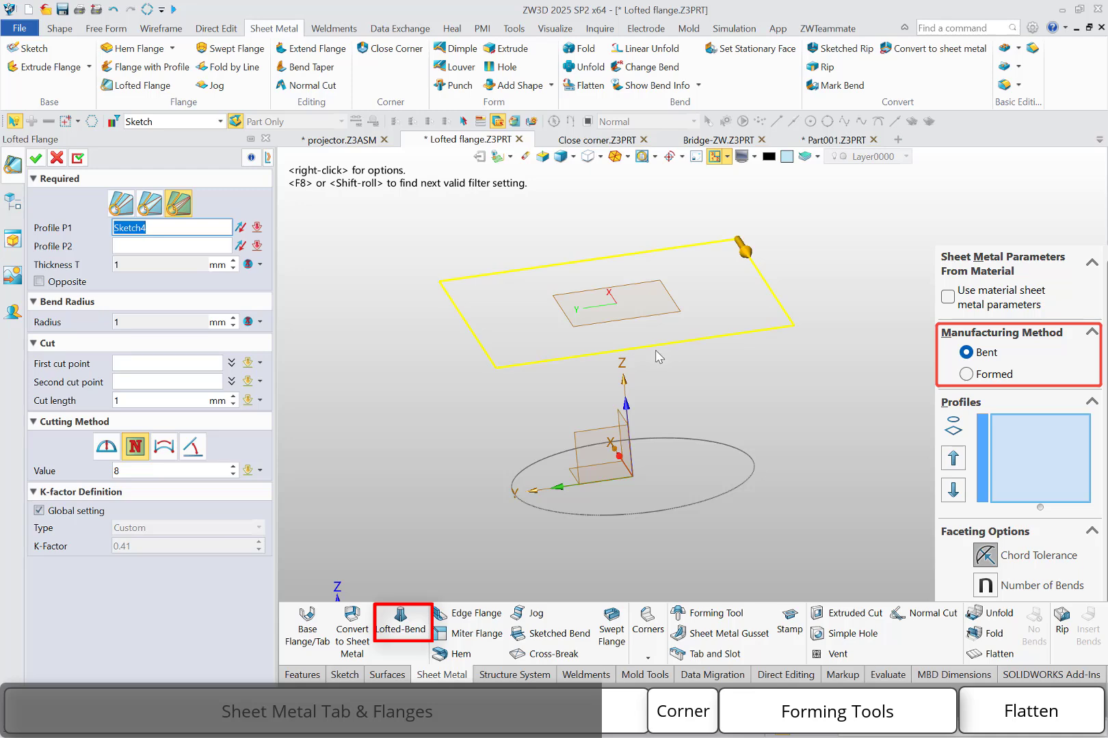
click(745, 485)
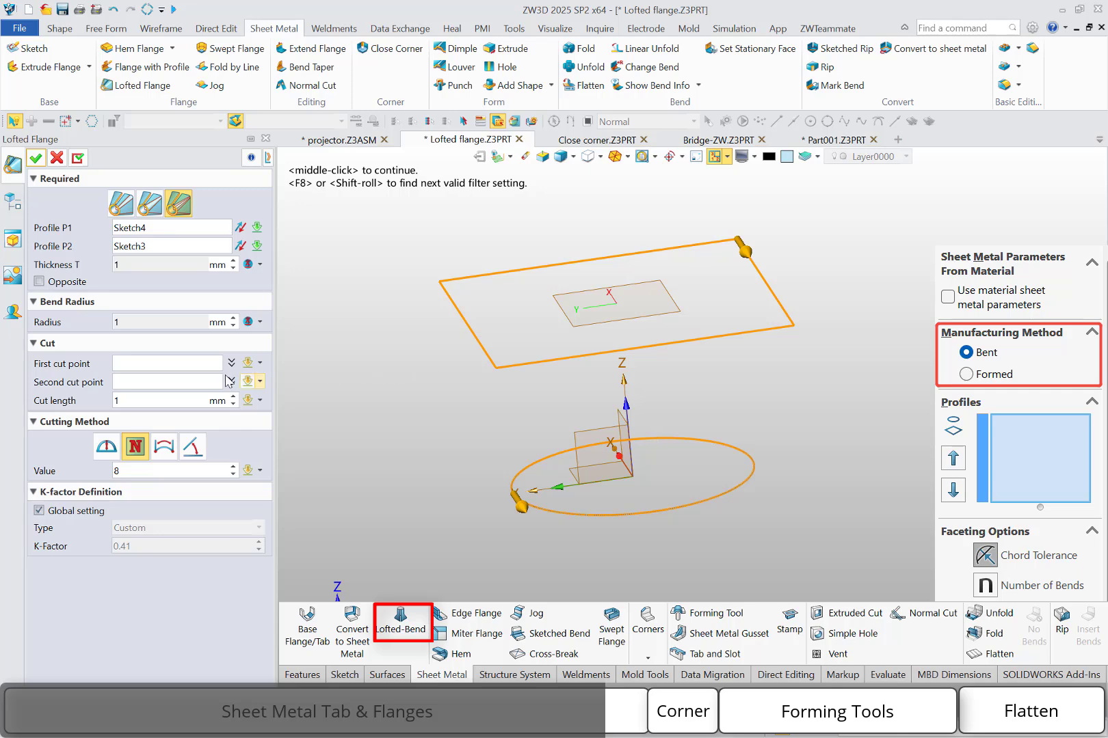
Step: Define the cut from the midpoint of the rectangle's side at -100,0,120 to the circle's point at -80,0,0
click(180, 363)
click(641, 351)
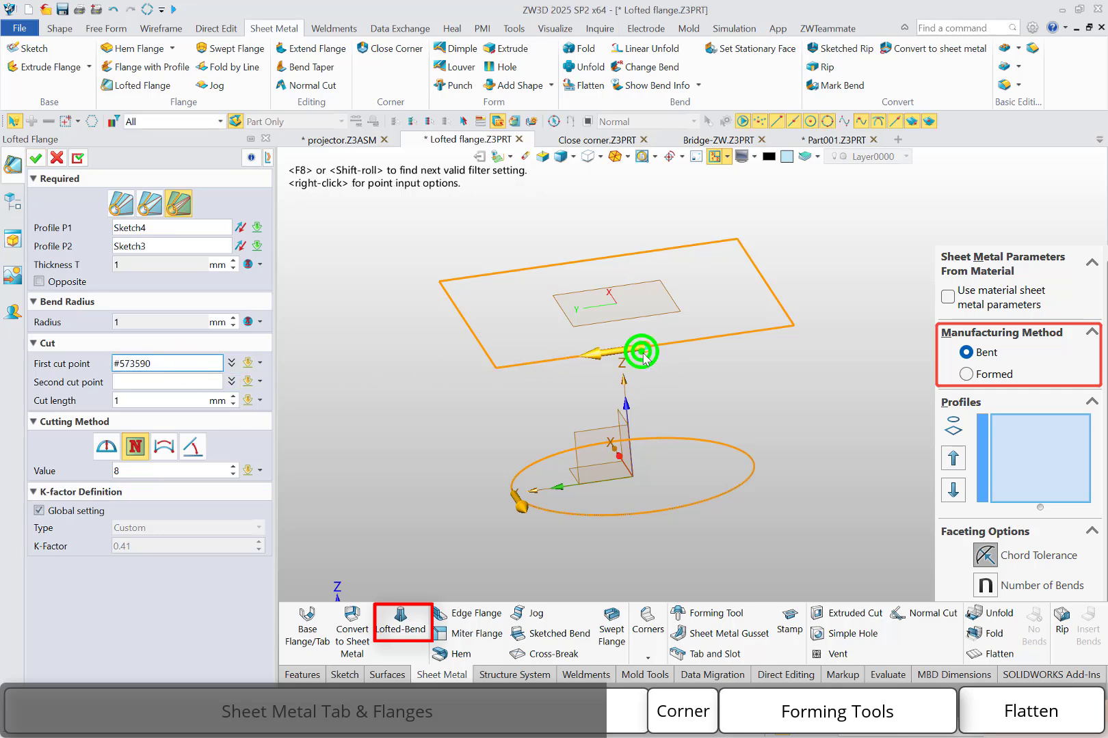
click(193, 379)
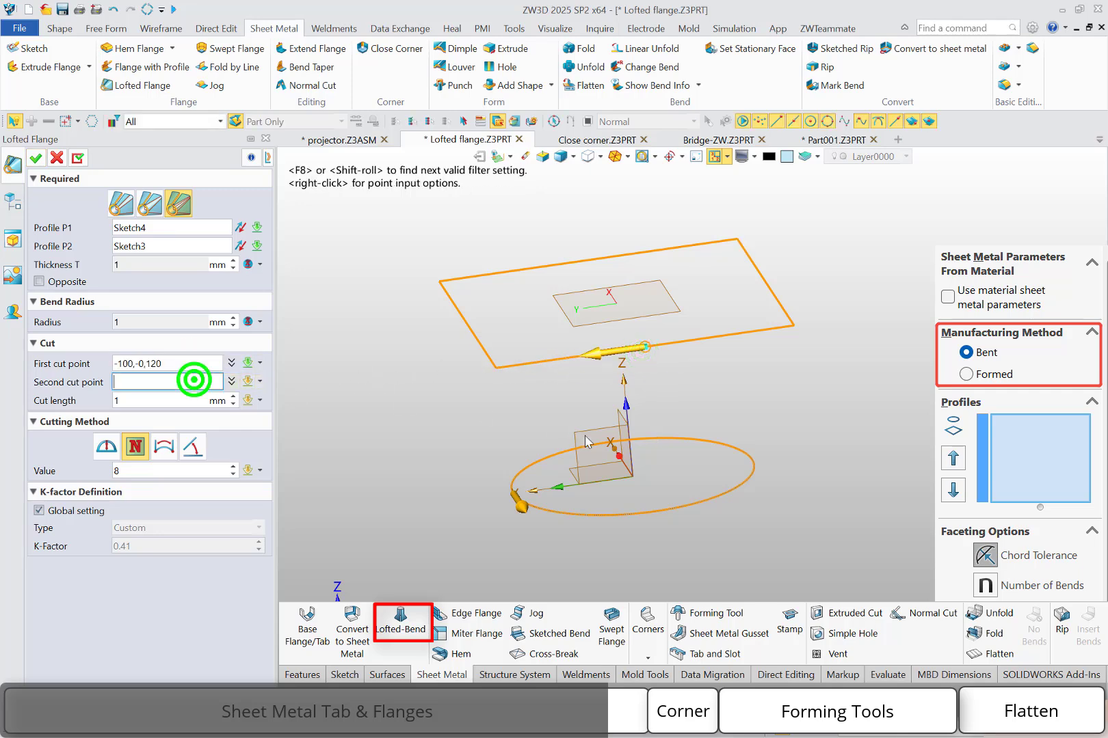
click(651, 511)
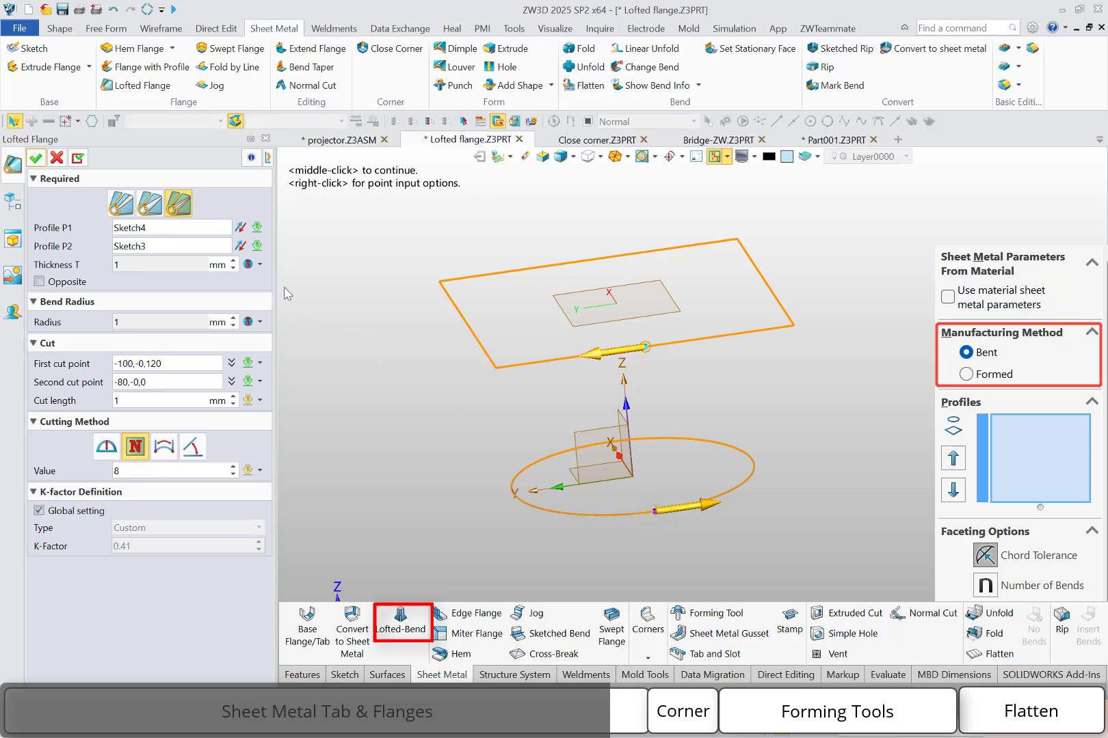
Step: Reverse the circle profile's direction and create the segmented lofted flange with a cutting value of 8
middle_click(236, 243)
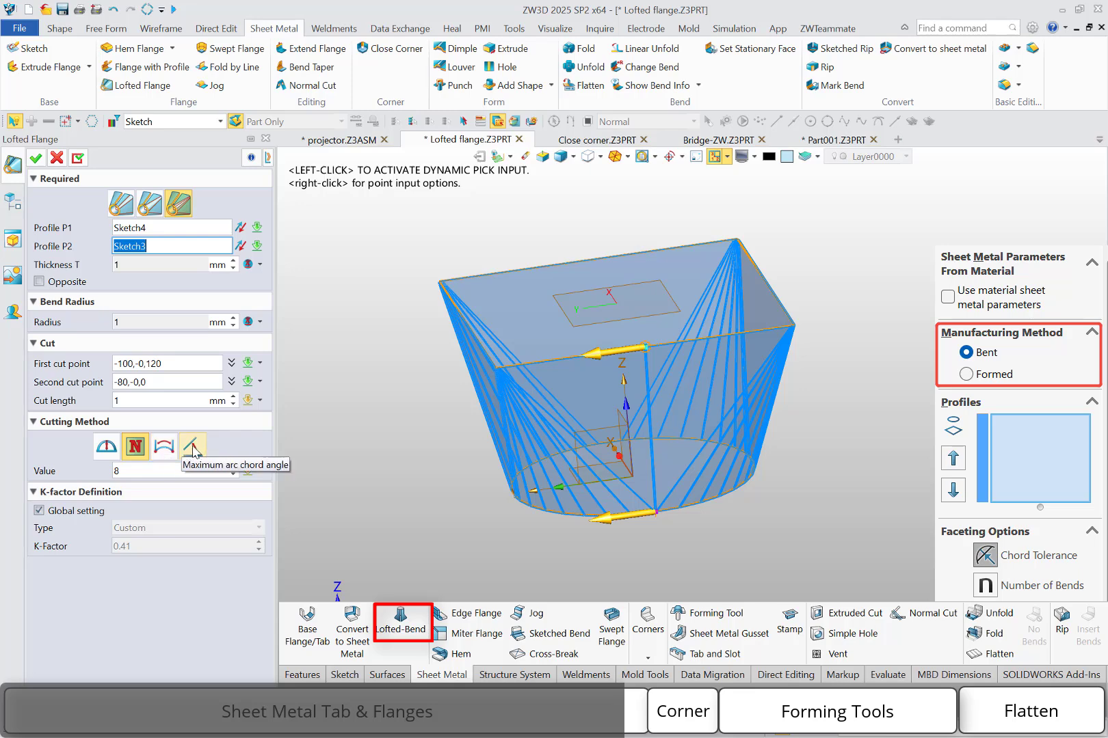
click(131, 477)
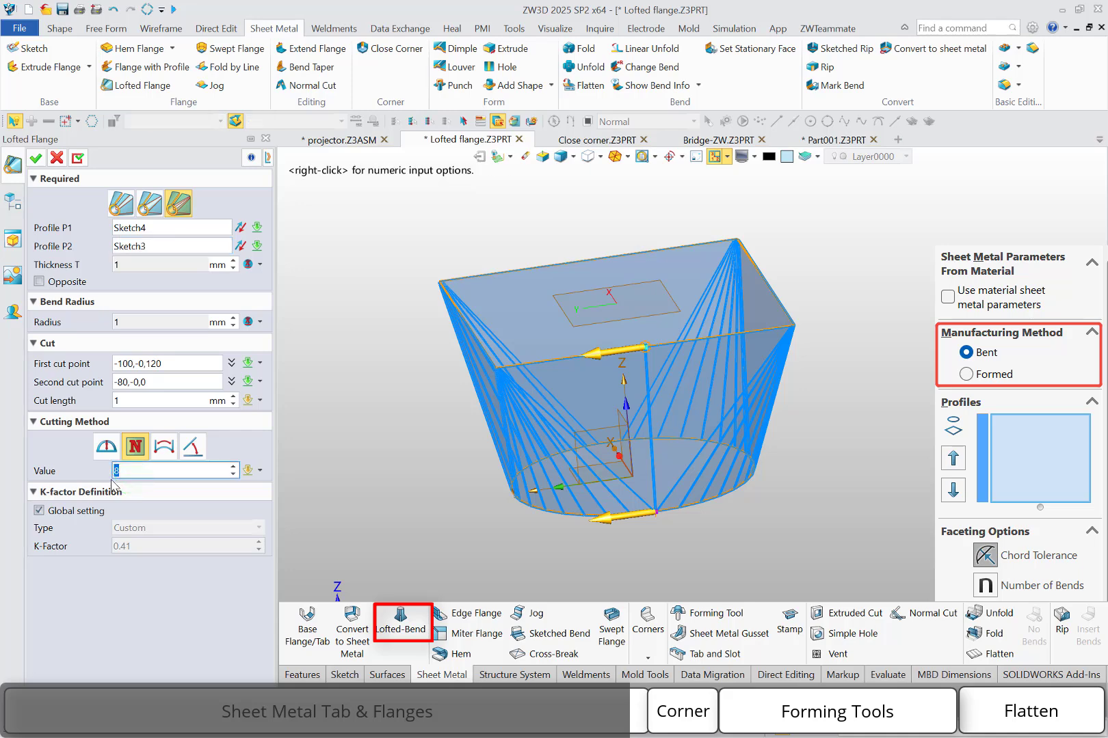
click(36, 158)
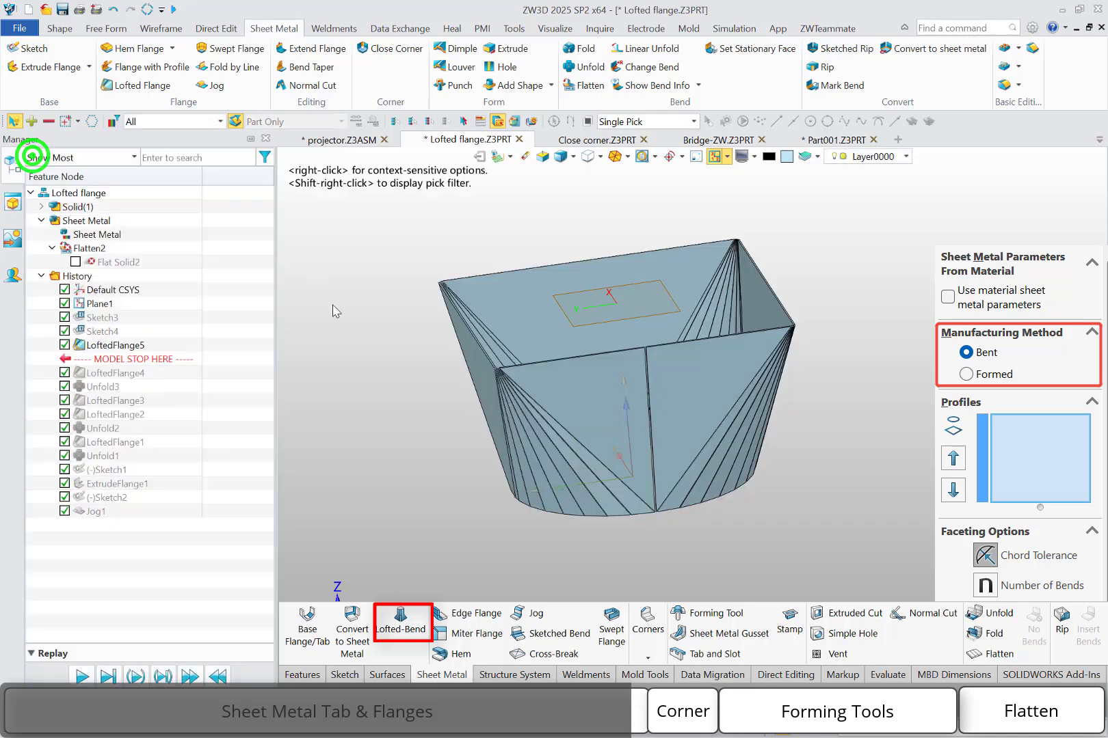
Step: Unfold the segmented lofted flange and examine its flat shape with the bend lines
click(580, 65)
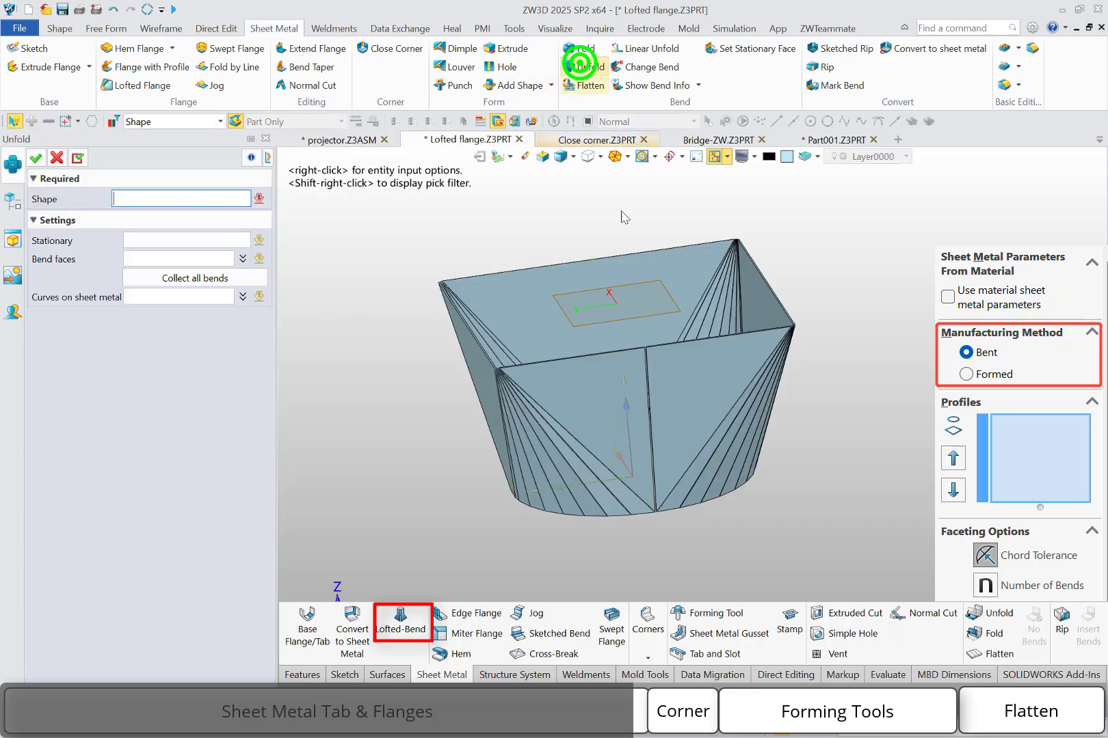
click(573, 319)
click(36, 158)
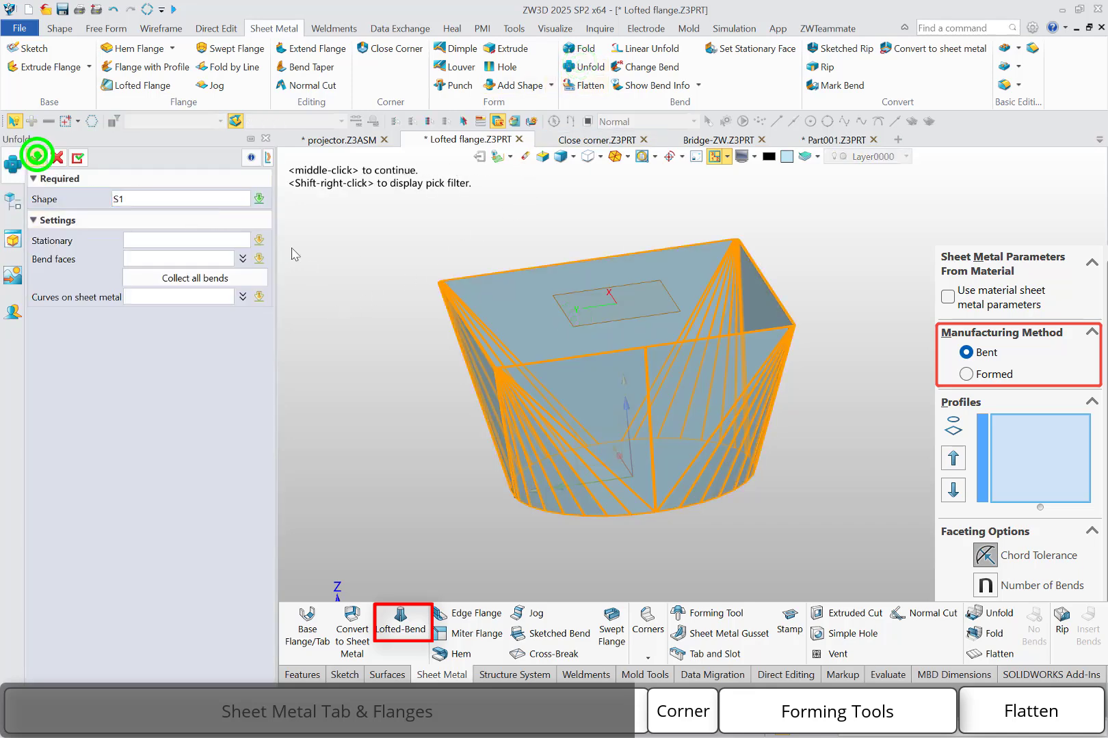
right_drag(479, 401, 463, 325)
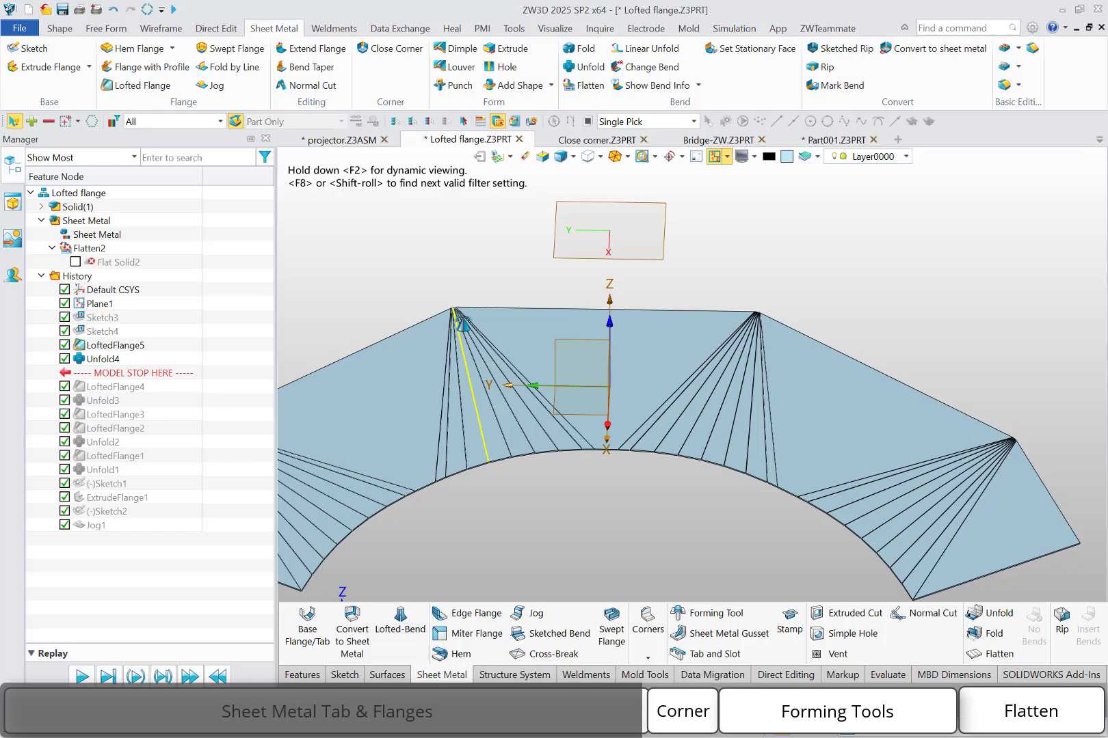
Step: Switch to the Close corner part and start a Close Corner on the long front bend and the adjoining short side bend
click(583, 140)
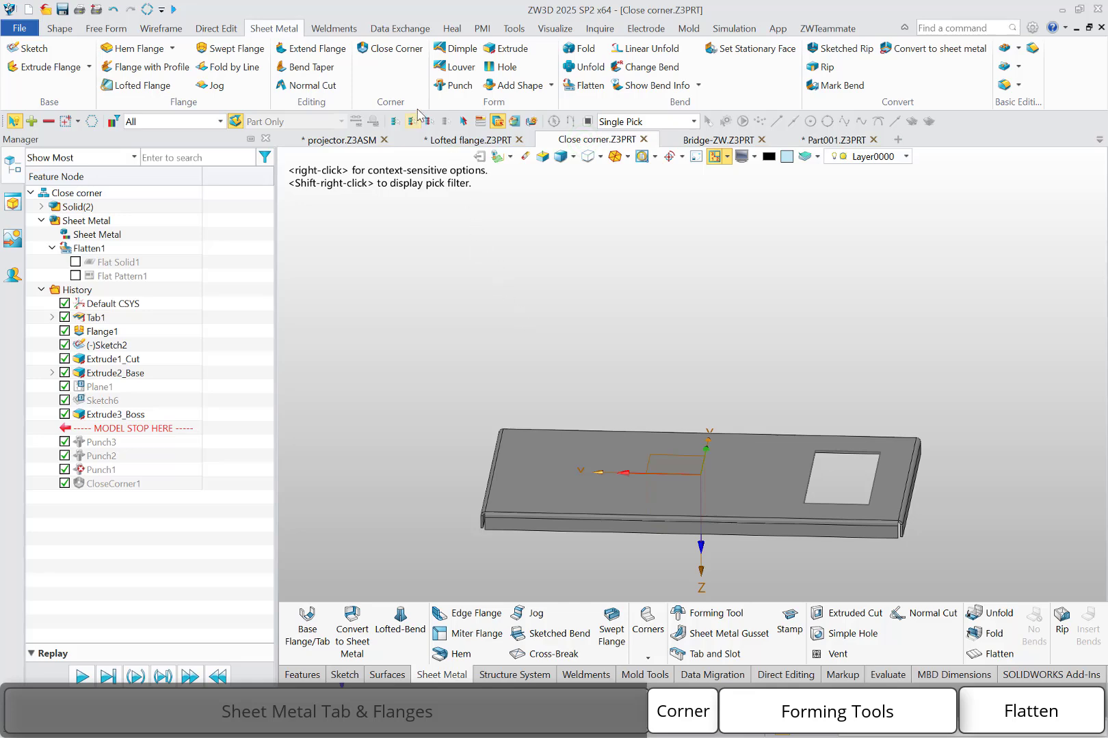
click(393, 55)
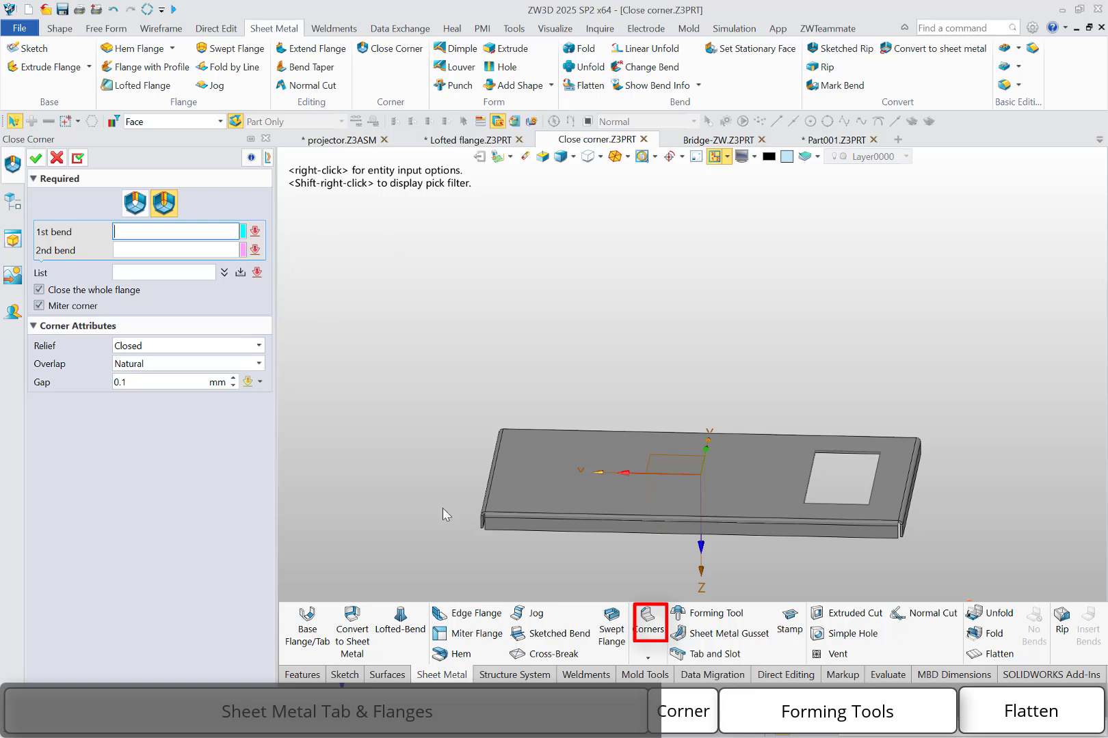
scroll(478, 526, up, 8)
click(494, 378)
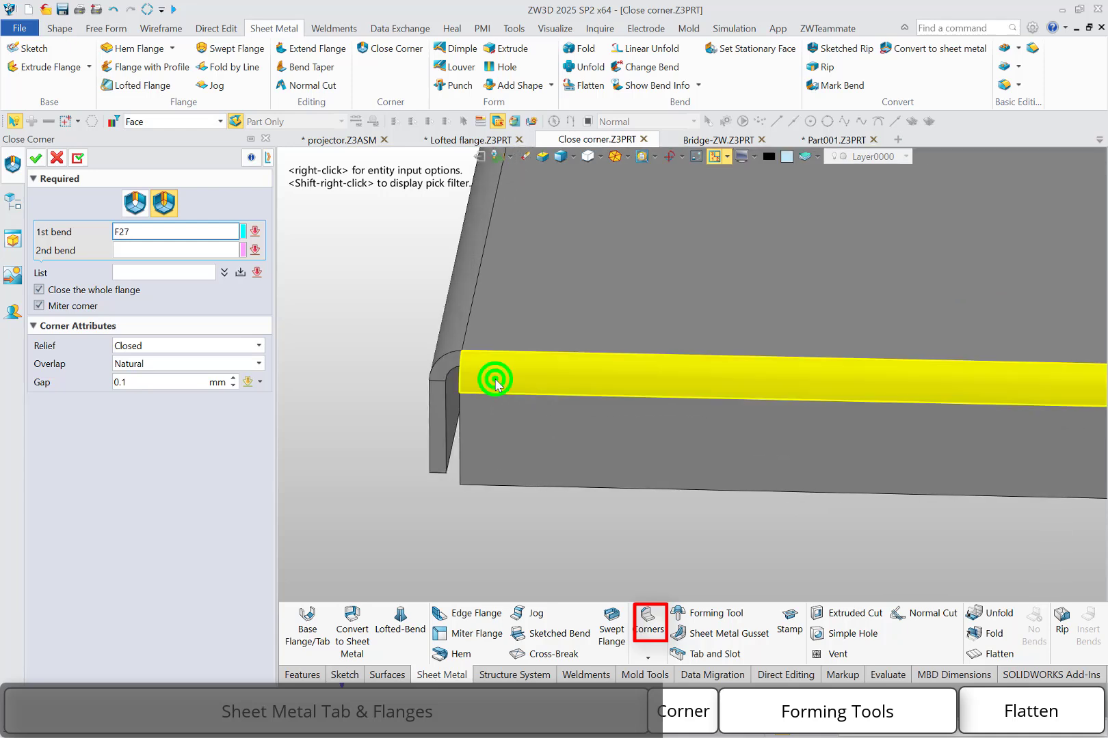
click(451, 335)
right_drag(391, 382, 445, 375)
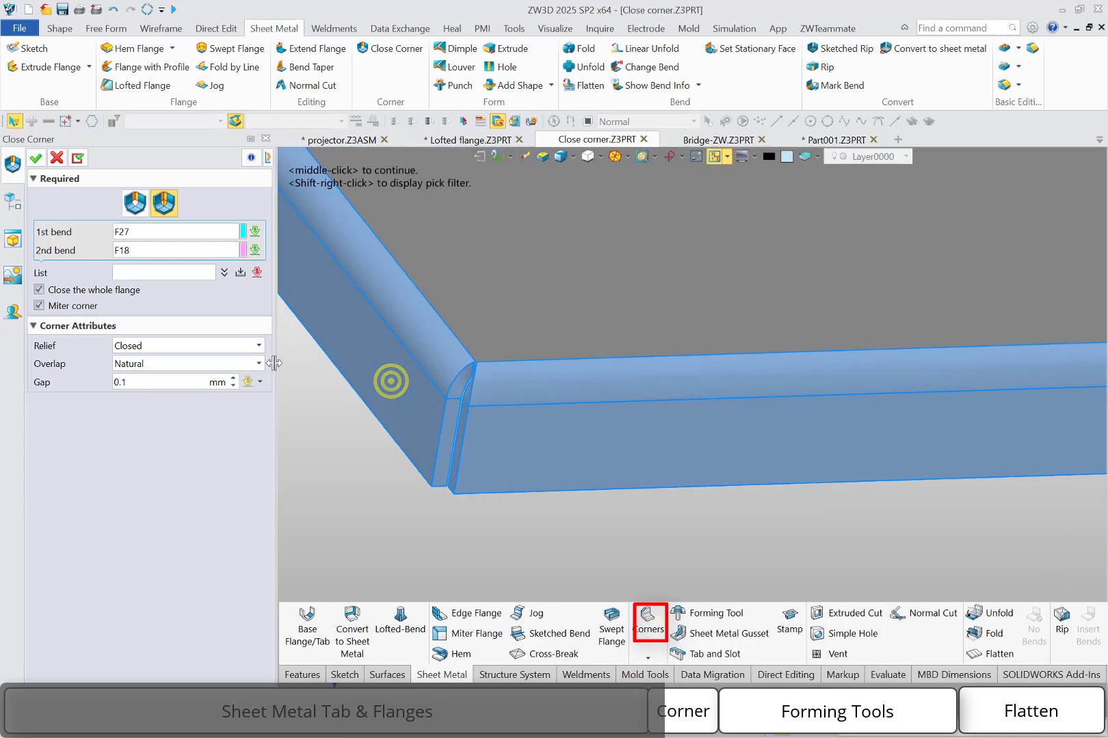
Step: Preview the corner with the Overlap option and set its overlap type to Underlap
click(218, 364)
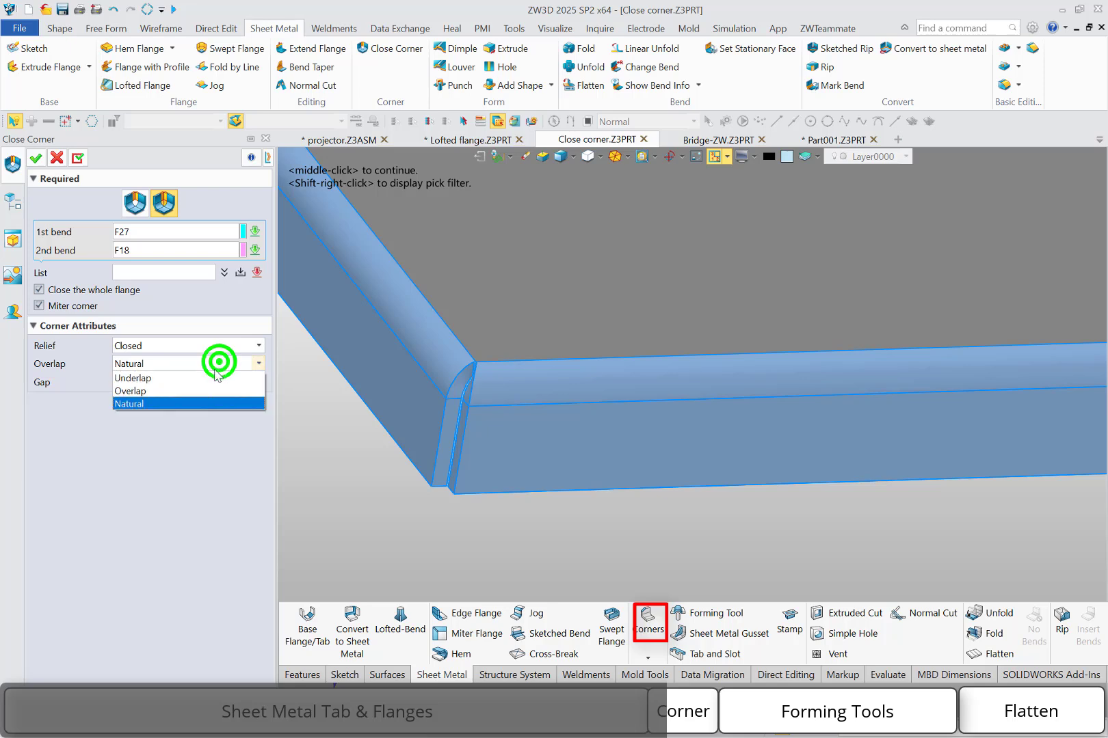
click(199, 387)
click(205, 363)
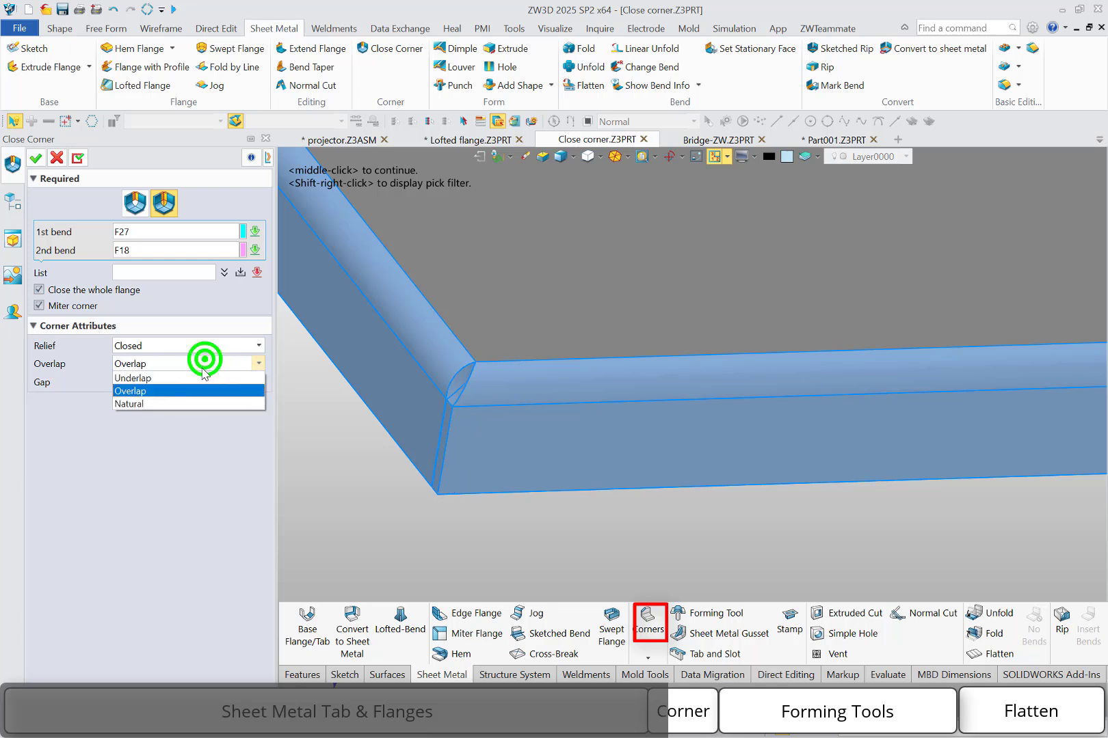
click(196, 377)
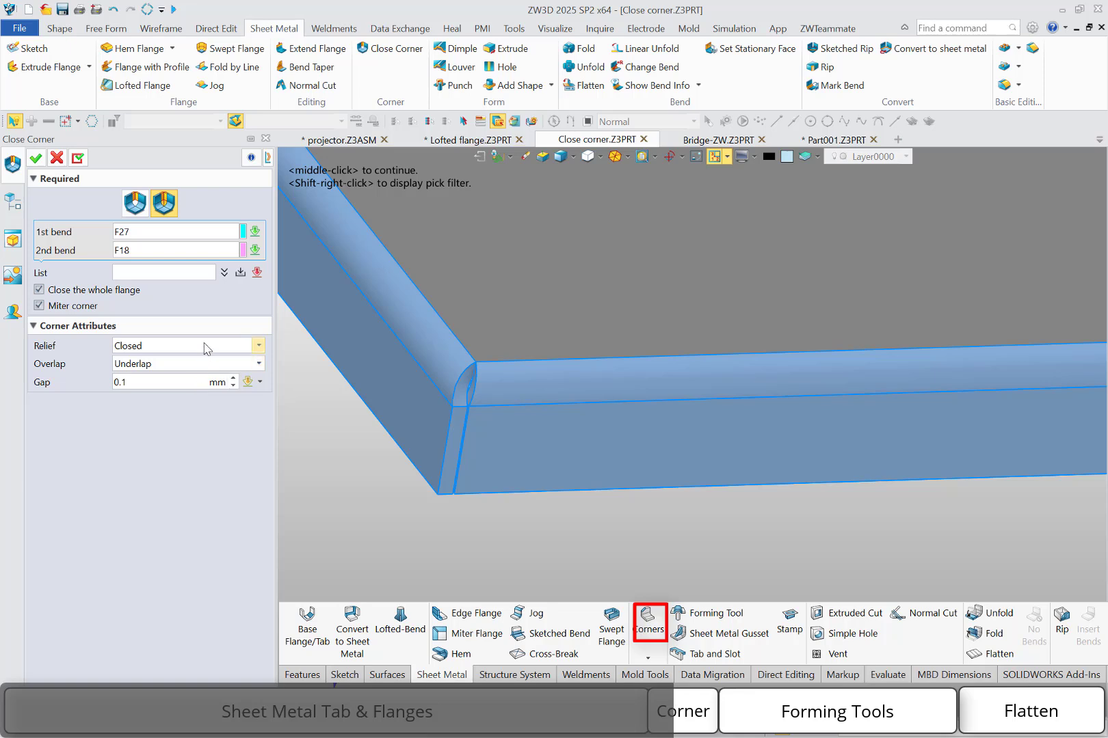
Step: Set the corner gap to 0.5 mm with a Circular Cutout relief and create the closed corner
click(145, 382)
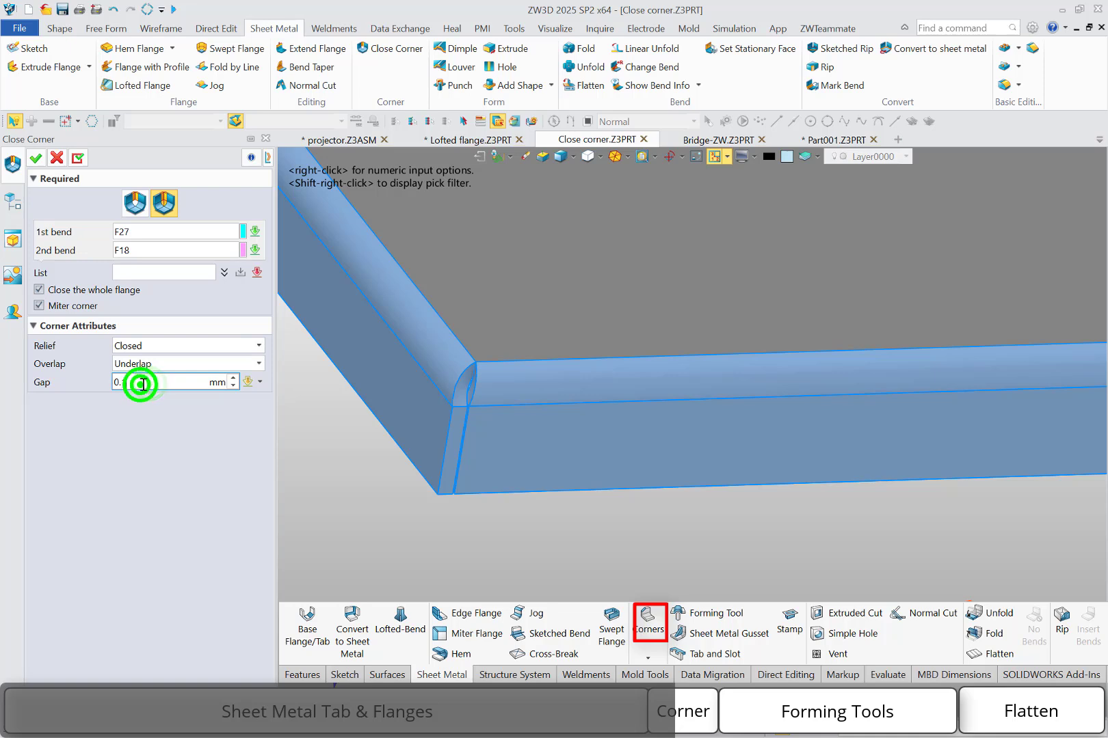
key(BackSpace)
text(5)
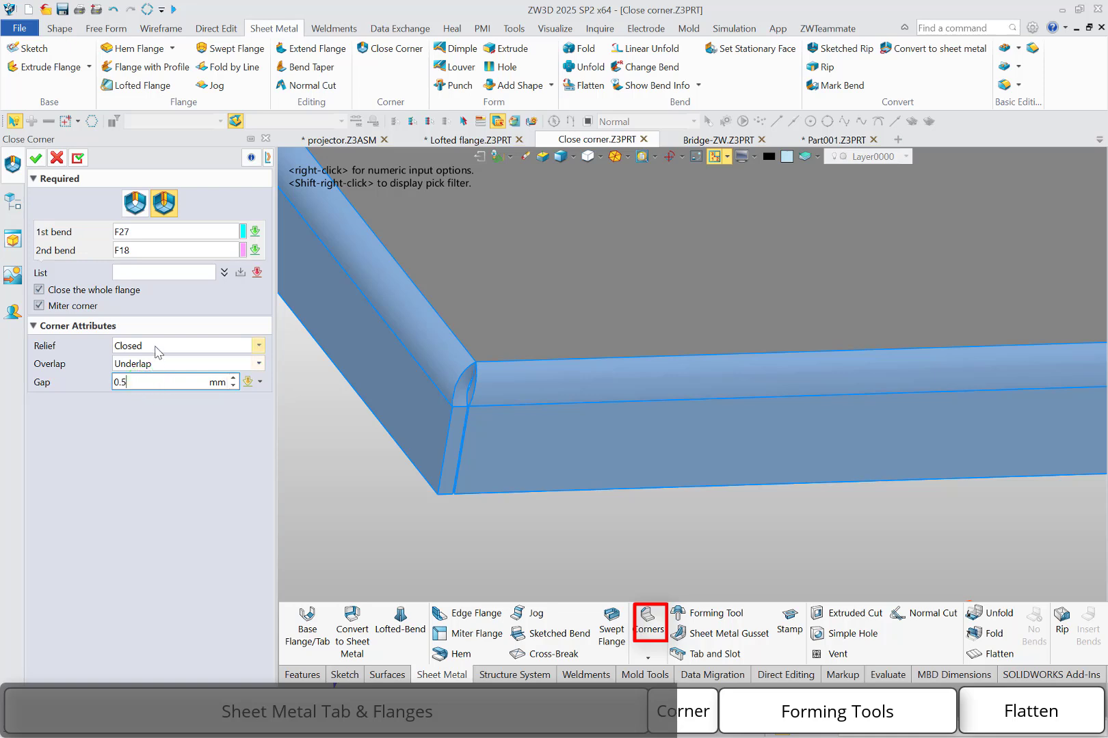
click(155, 353)
click(154, 373)
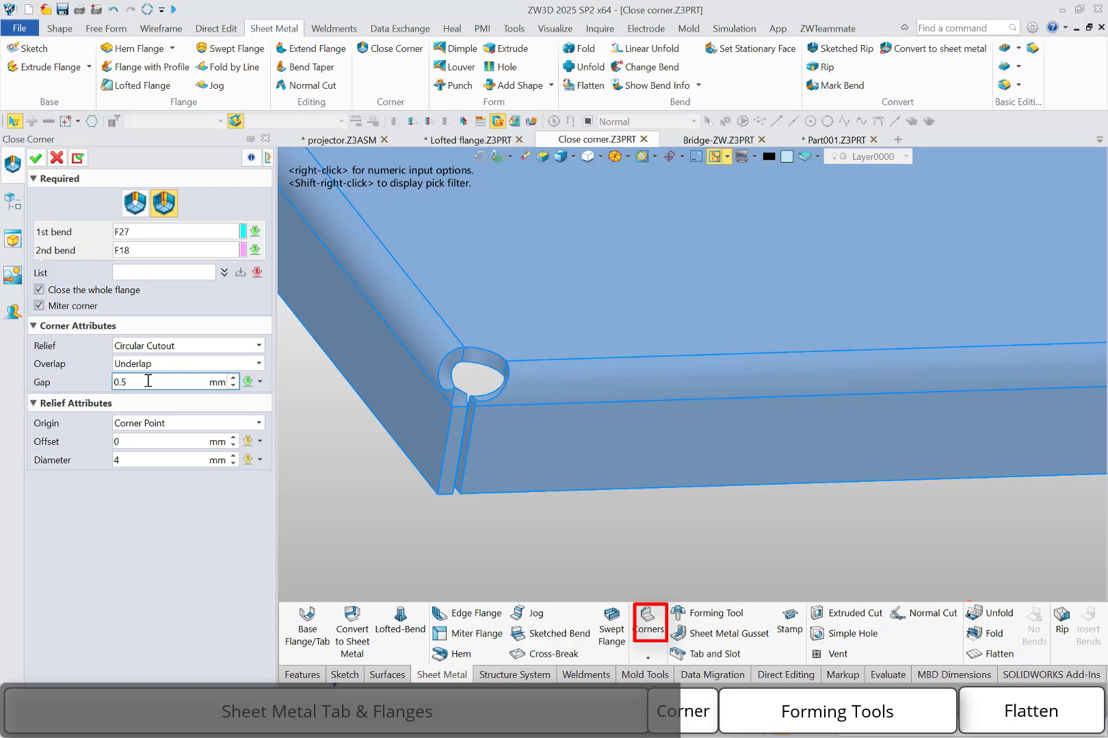
click(36, 158)
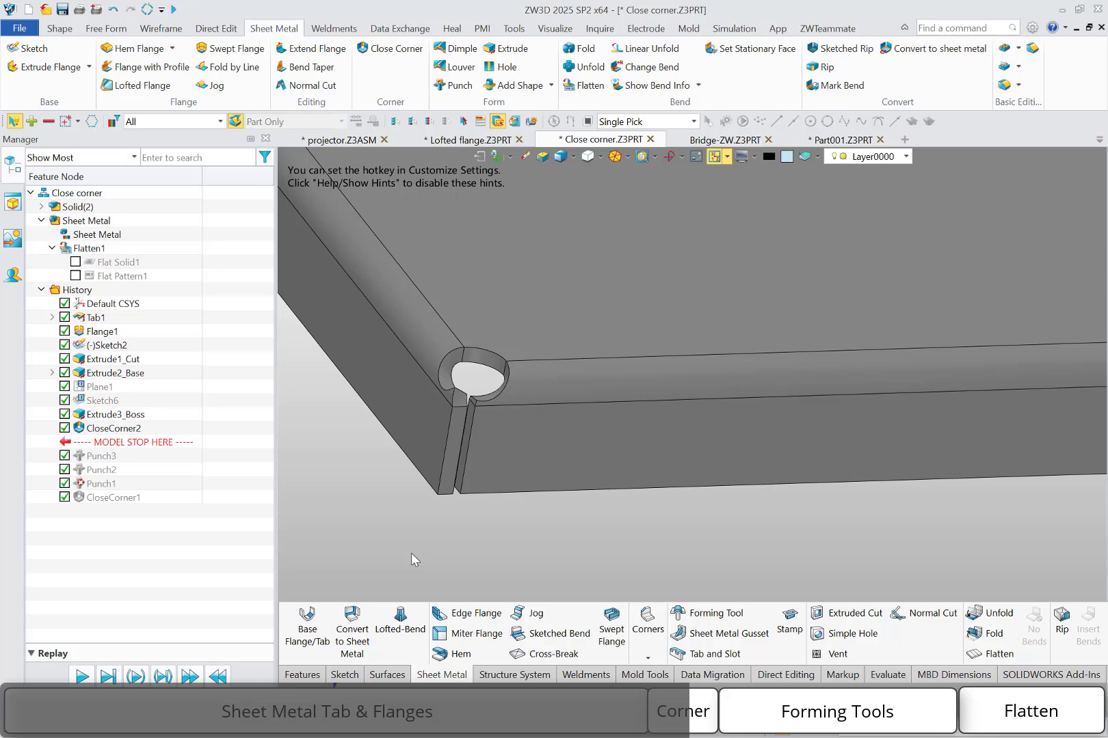
Step: Start a Louver on the cover's large flat face and open a new profile sketch on that face
scroll(469, 560, down, 5)
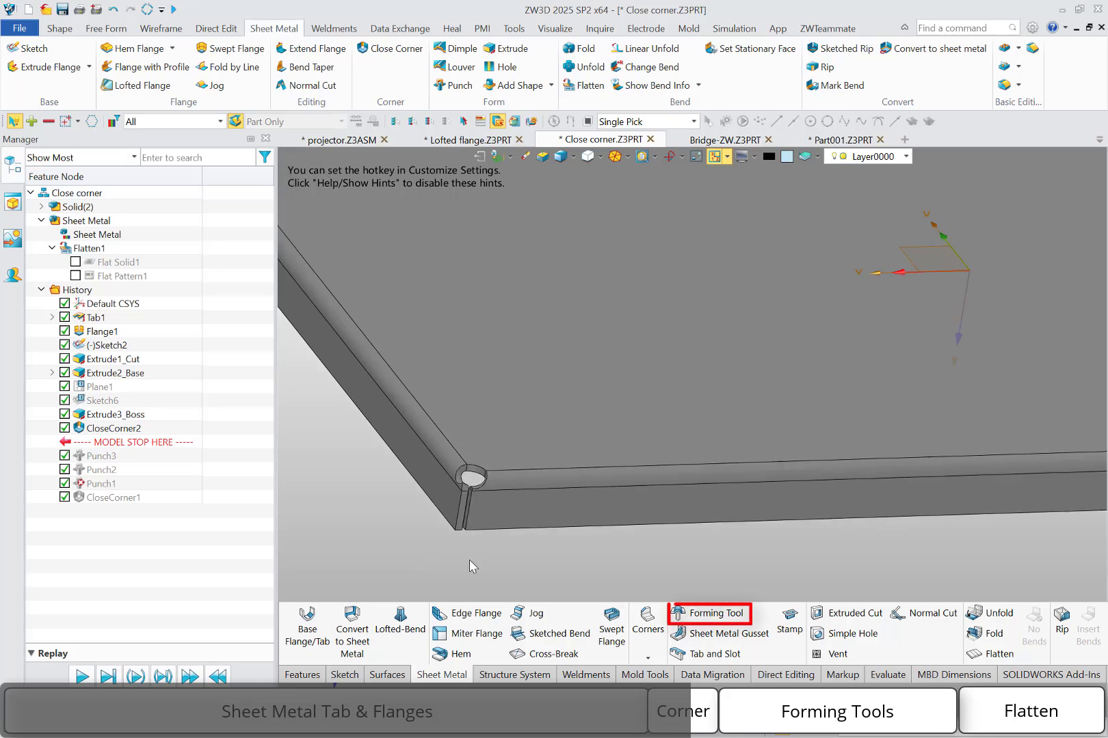
right_drag(569, 593, 485, 586)
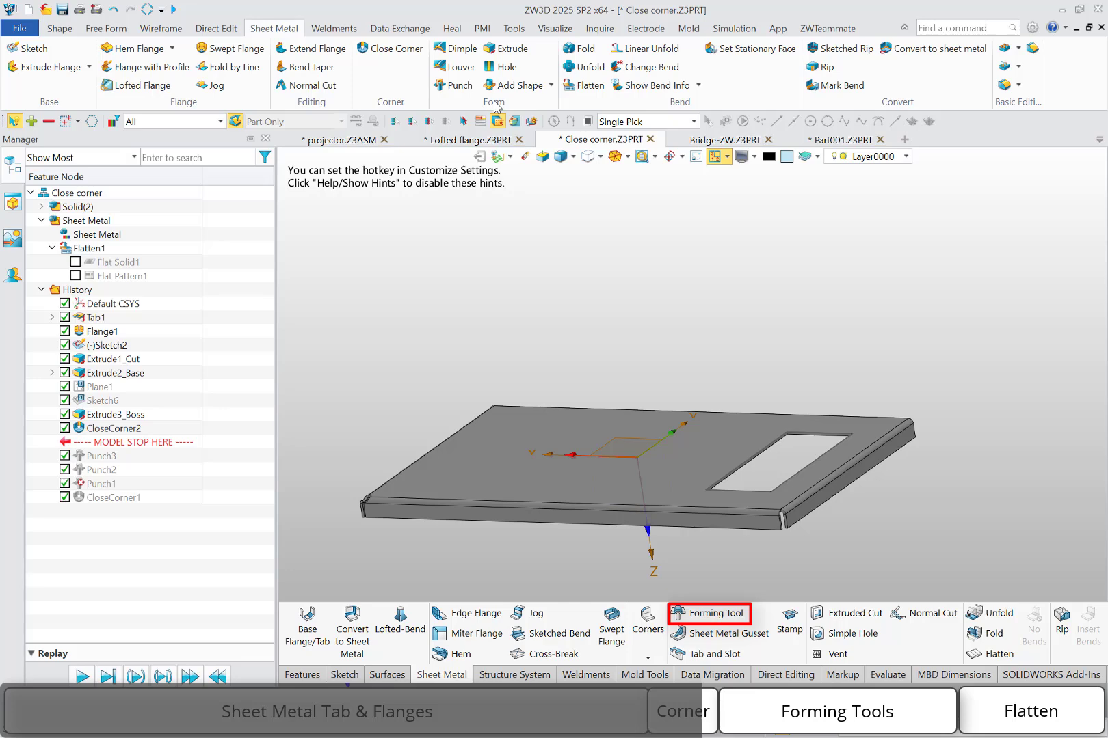
click(460, 66)
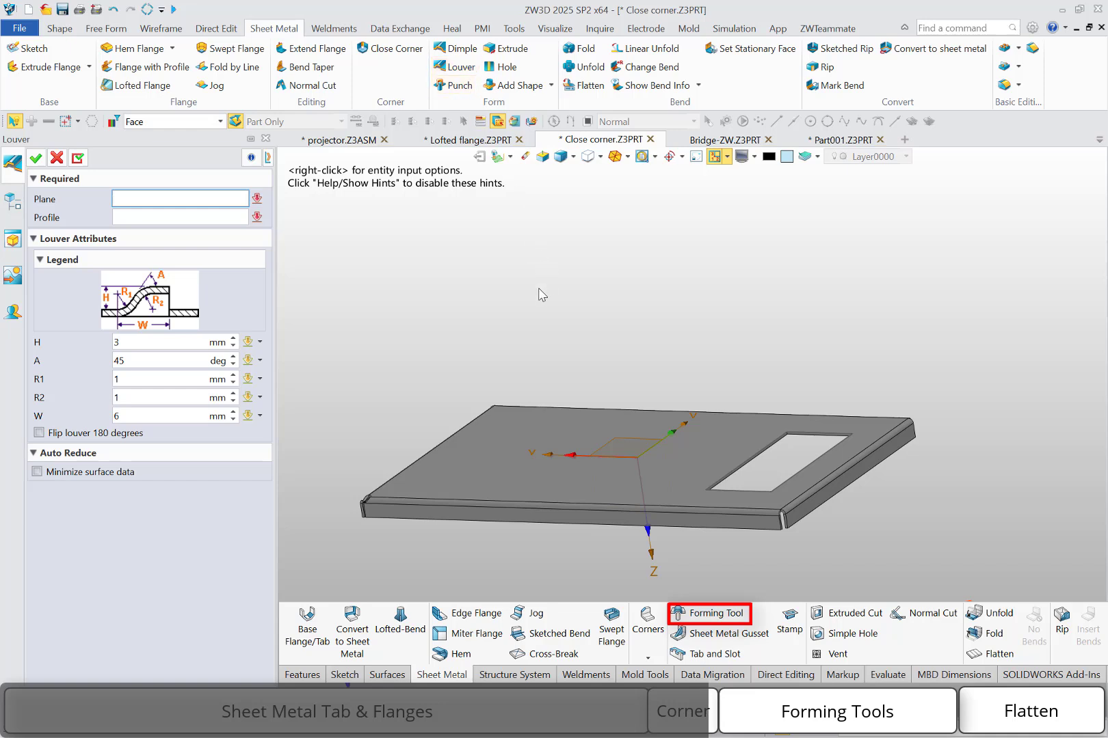
click(517, 440)
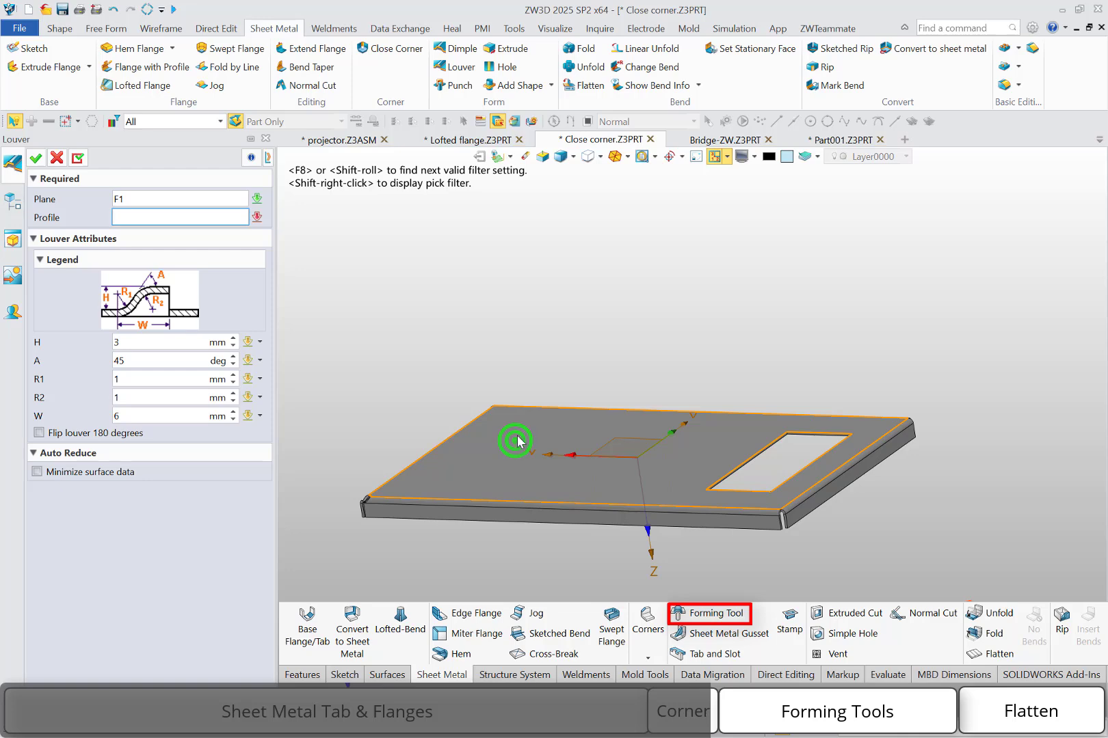
right_click(529, 369)
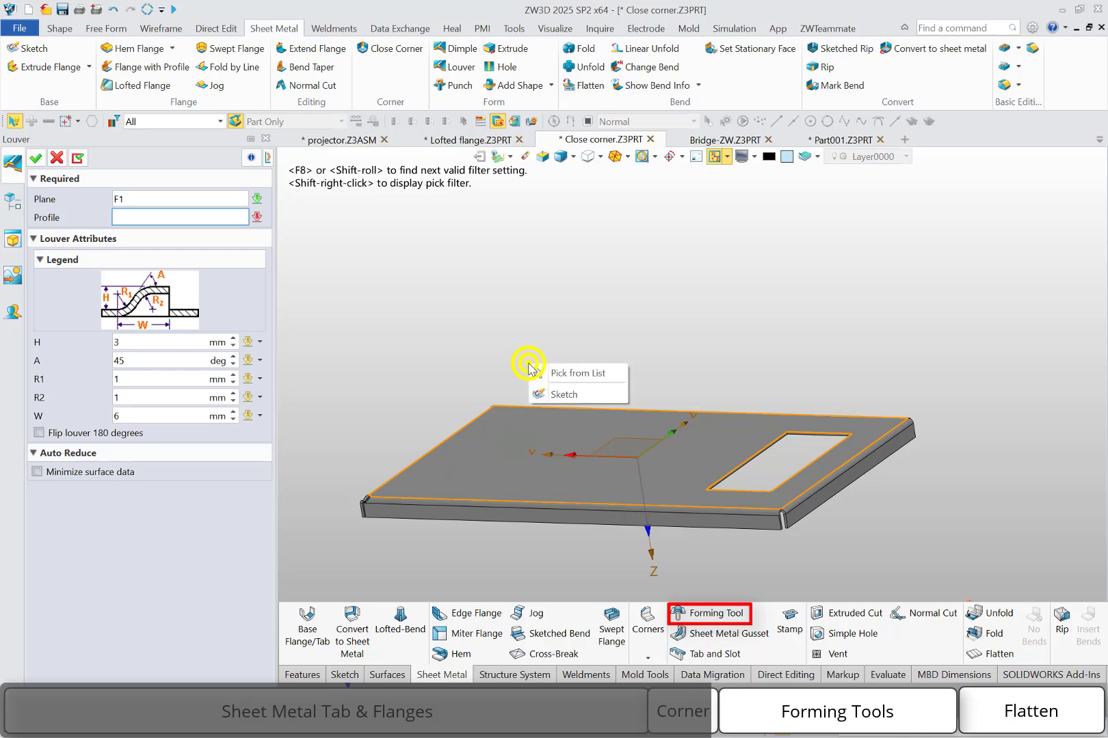
click(561, 395)
click(518, 448)
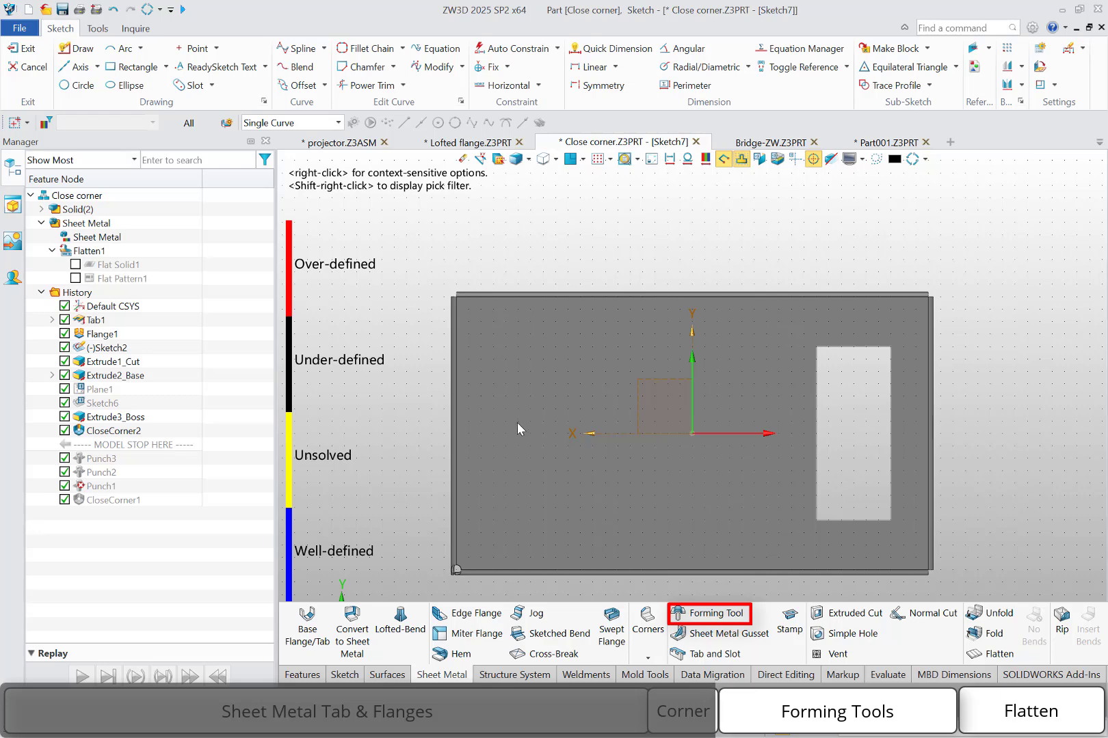
Step: Draw a vertical line about 30 mm long from -75,20 to -75,-10, near the short edge opposite the rectangular cutout
right_drag(517, 422, 577, 413)
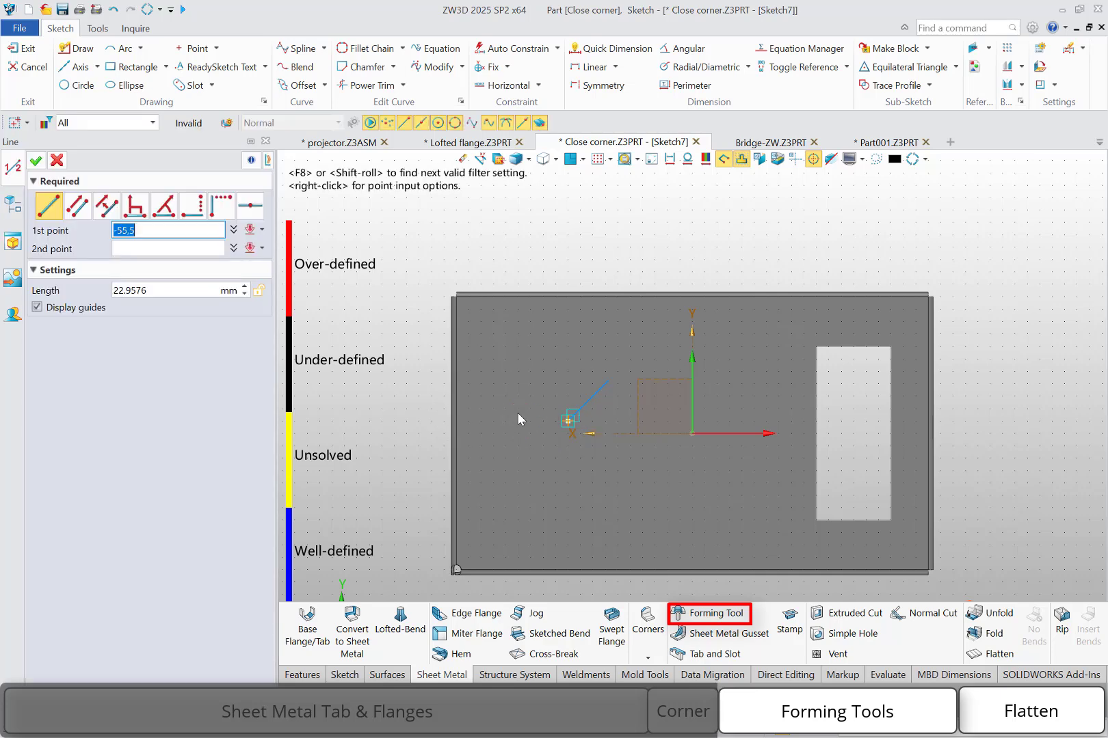
click(505, 384)
click(503, 452)
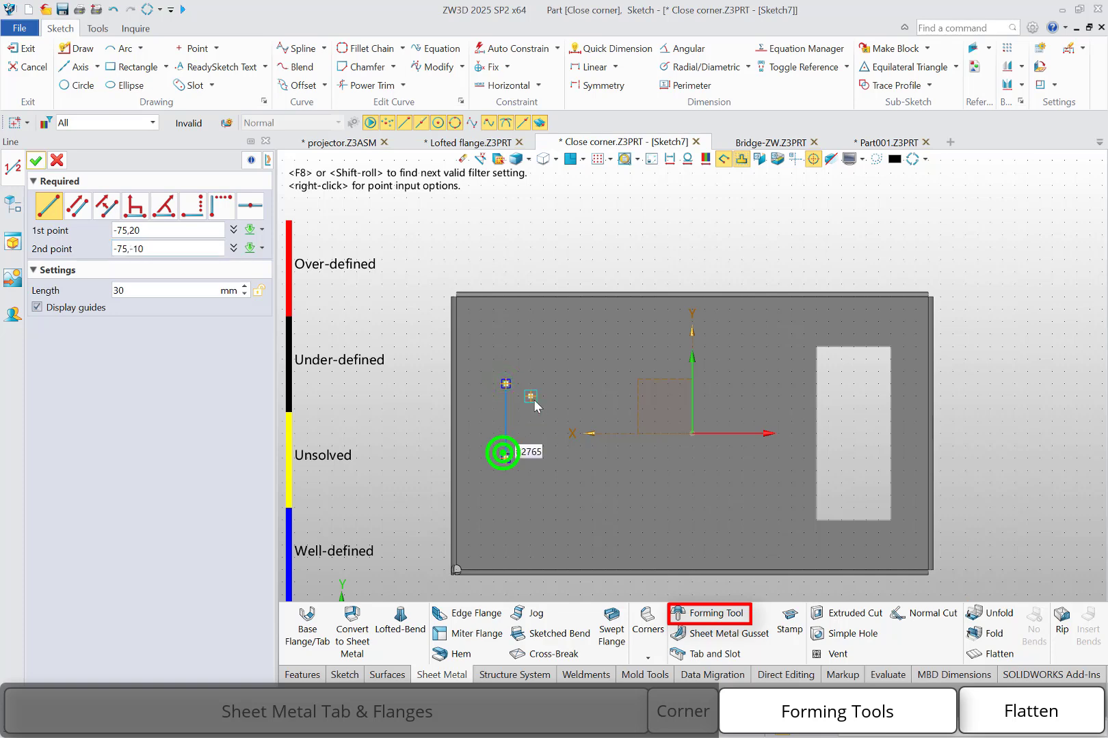
middle_click(533, 399)
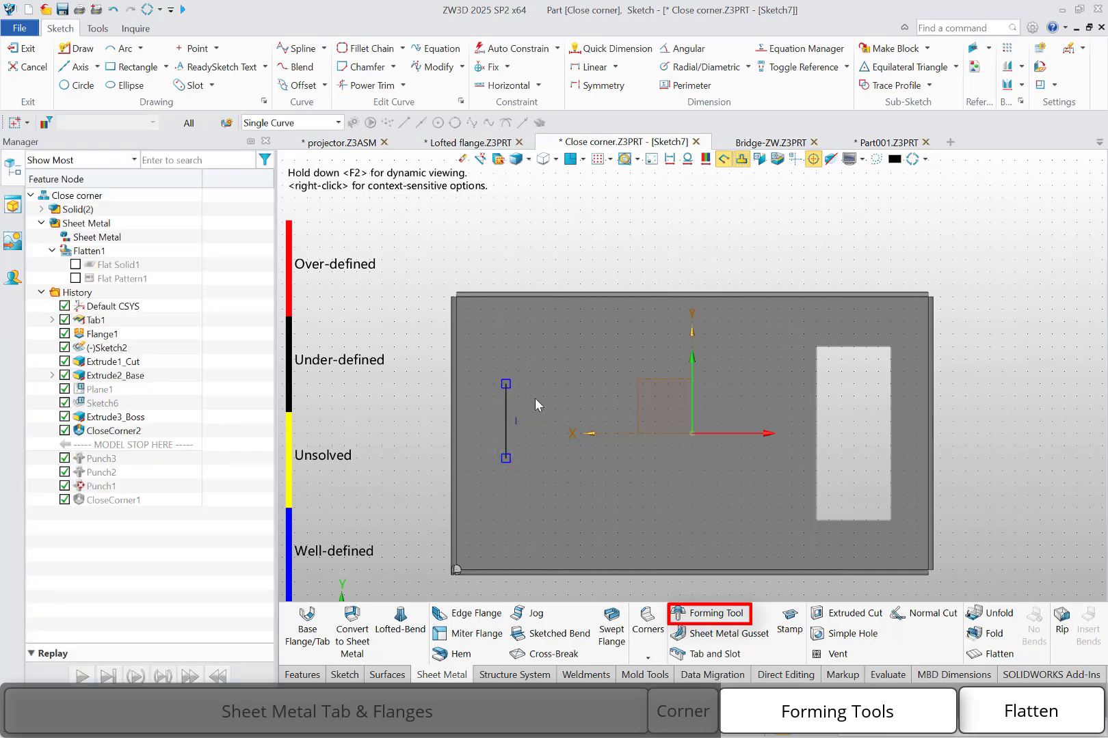
Step: Dimension the line 15 mm from the cover's short edge opposite the rectangular cutout
right_click(534, 398)
click(526, 387)
click(507, 402)
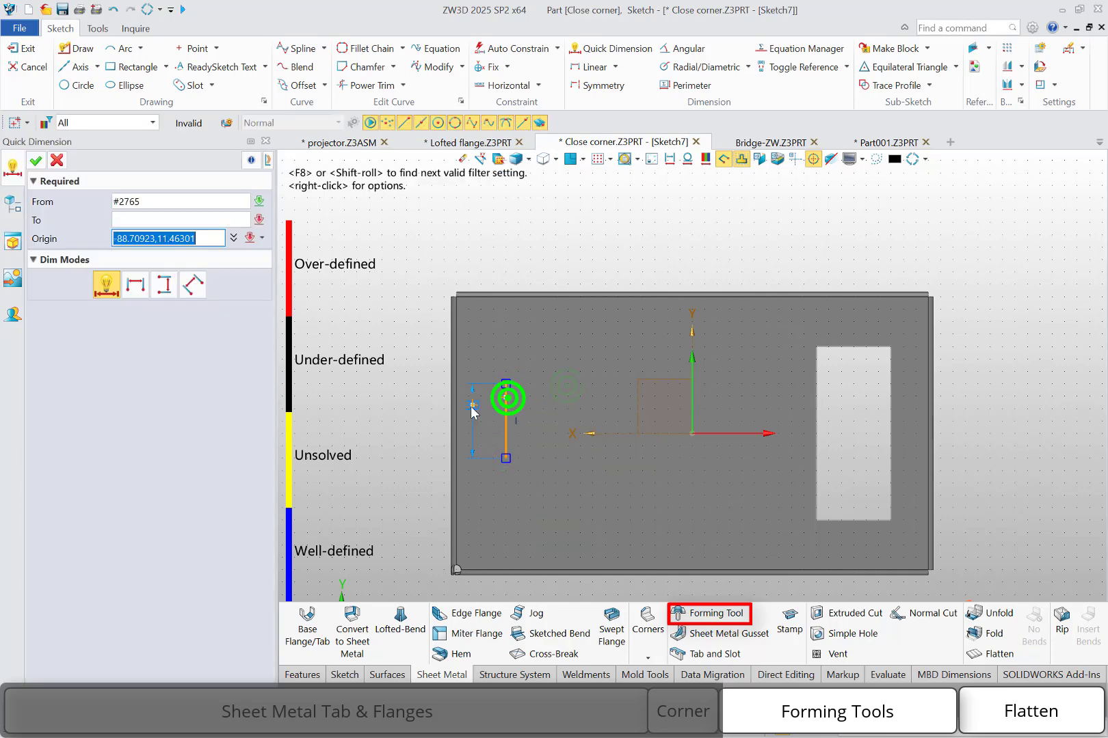
click(450, 423)
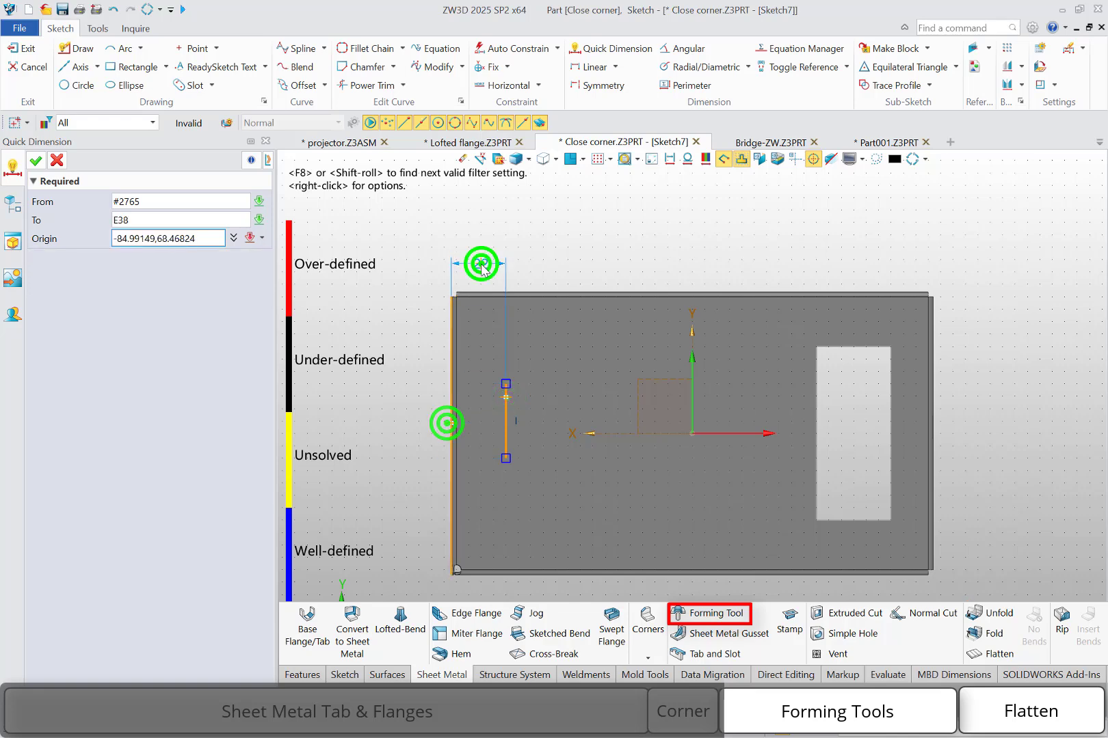
click(480, 266)
text(1)
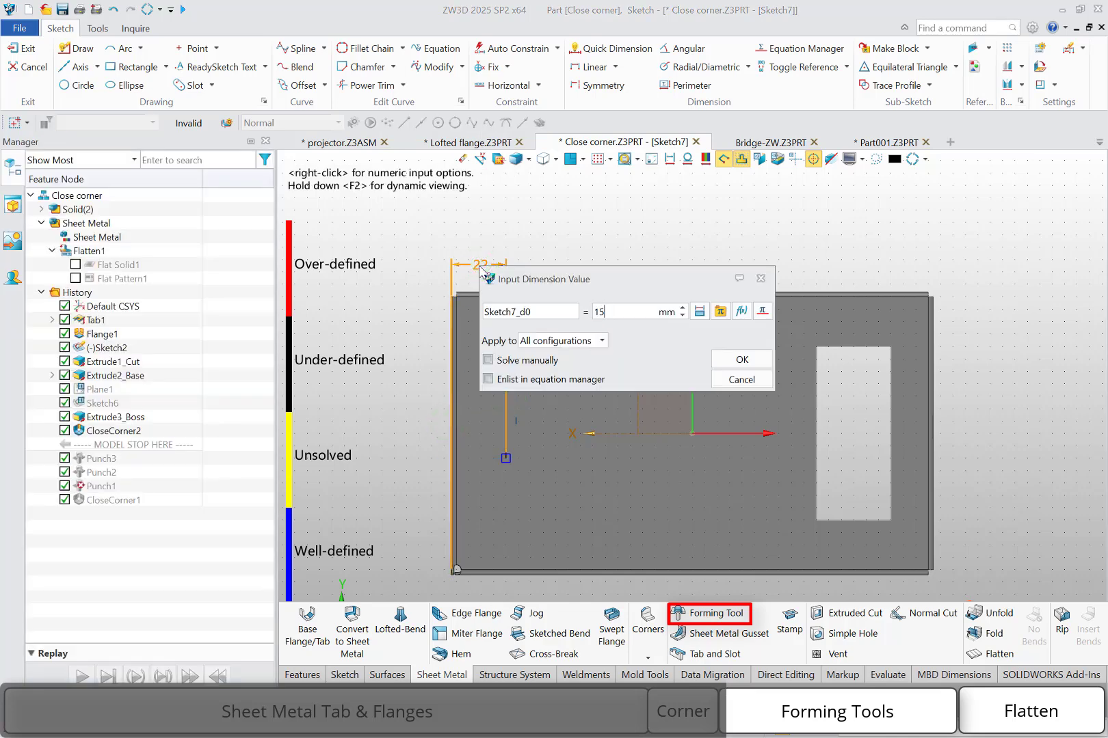
text(5)
key(Return)
Step: Dimension the louver profile line's length as 25 mm
click(503, 409)
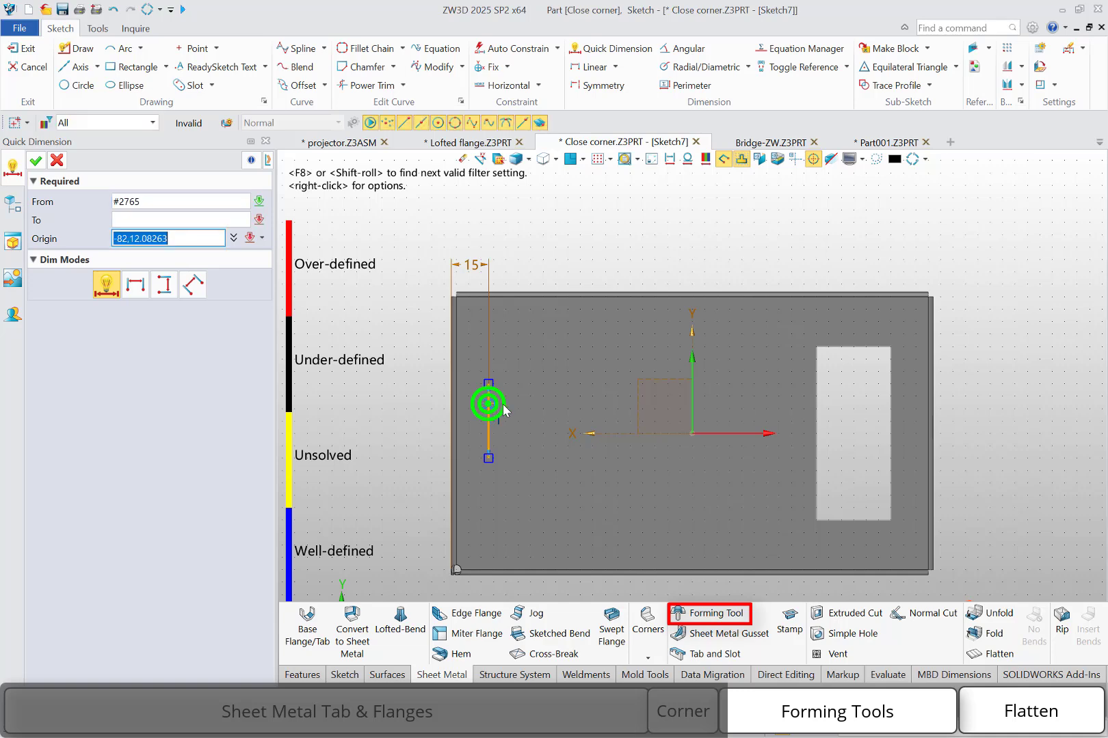
click(527, 432)
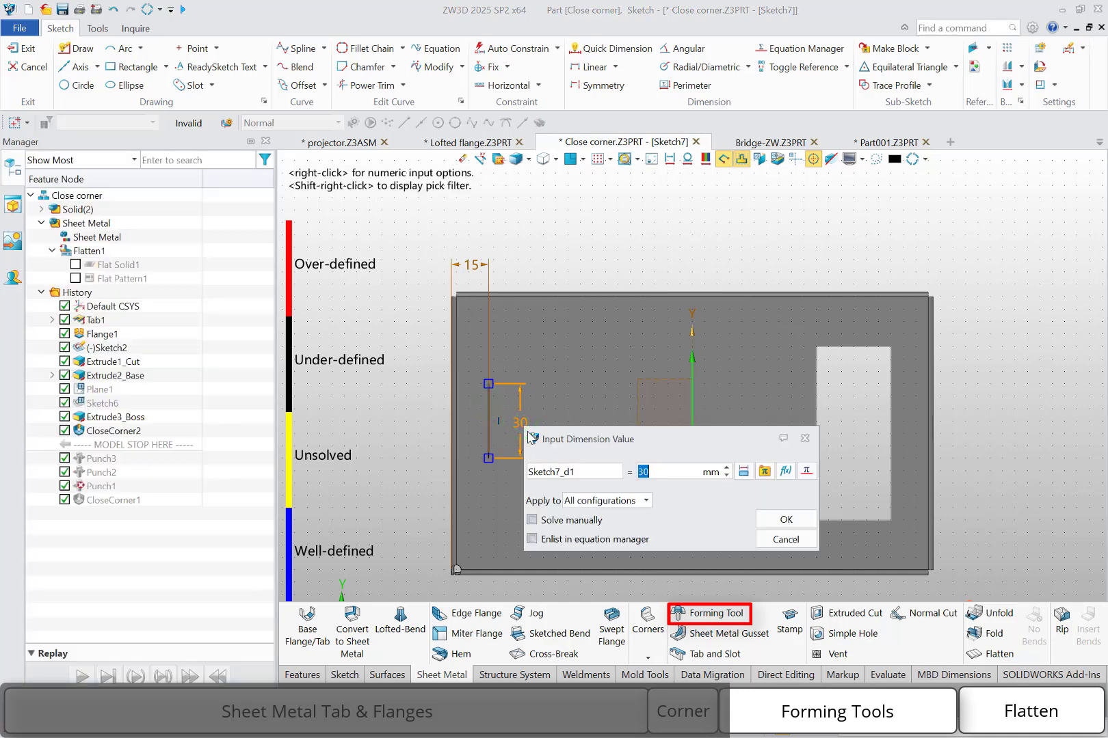
text(25)
key(Return)
key(Escape)
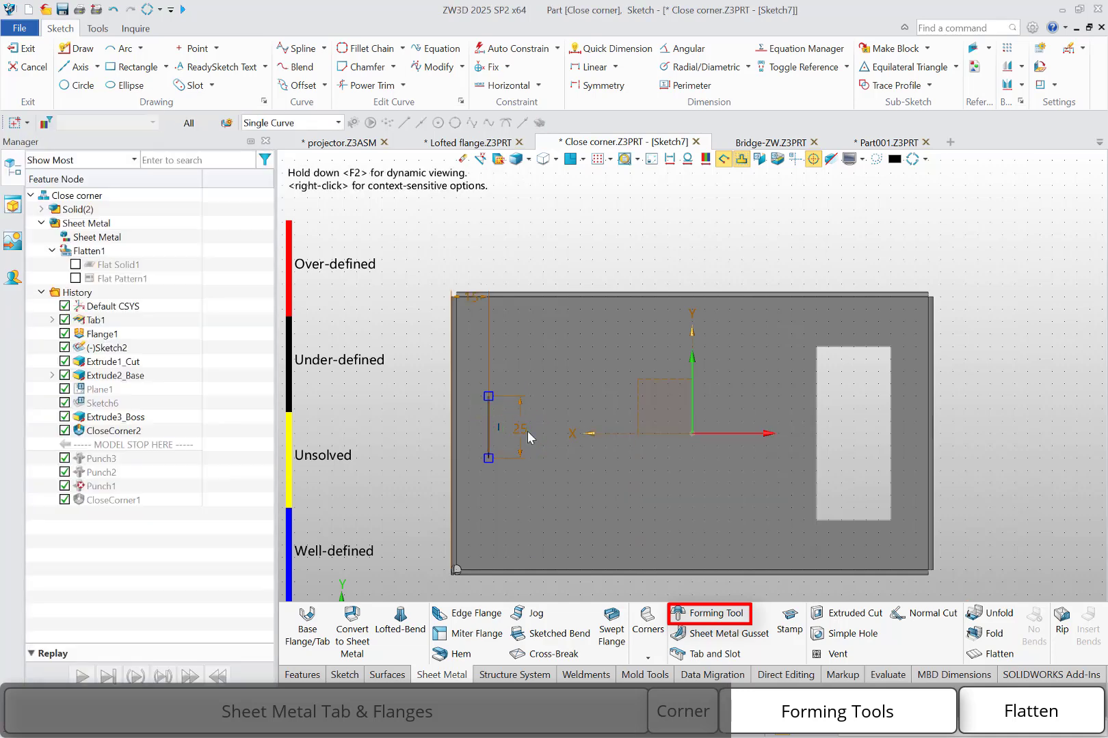
Step: Finish the sketch and create the louver with height 3 mm, angle 45 degrees, radii 1 mm and width 6 mm
right_click(547, 246)
click(698, 232)
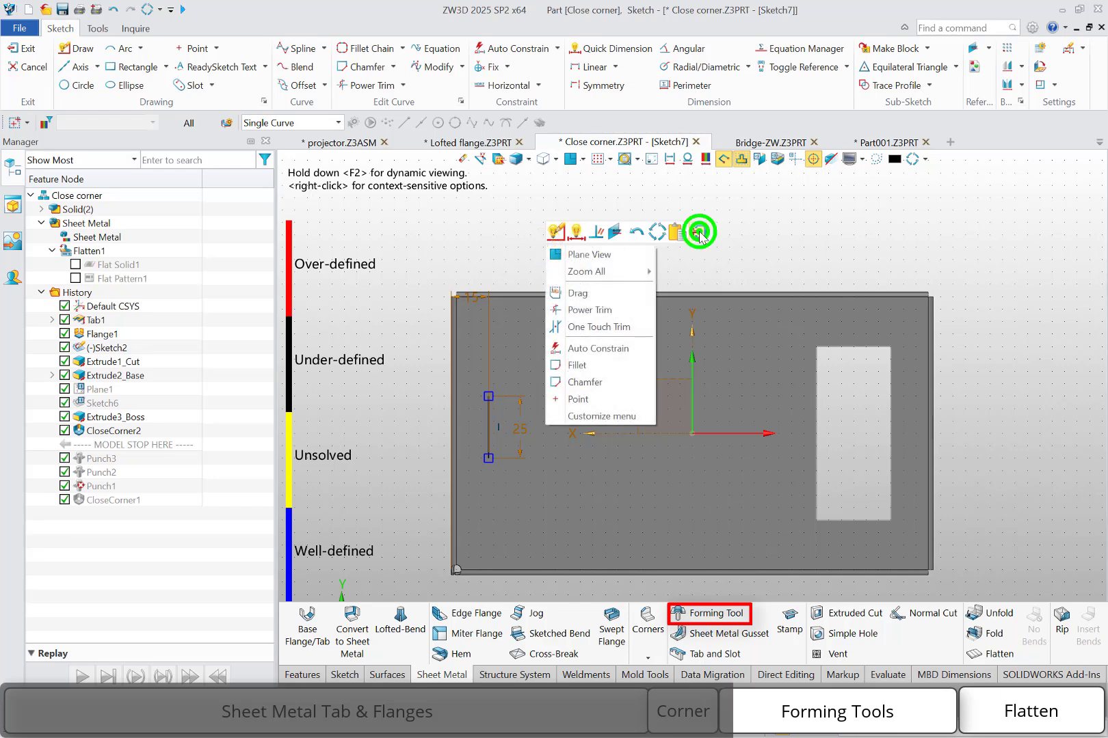
click(677, 450)
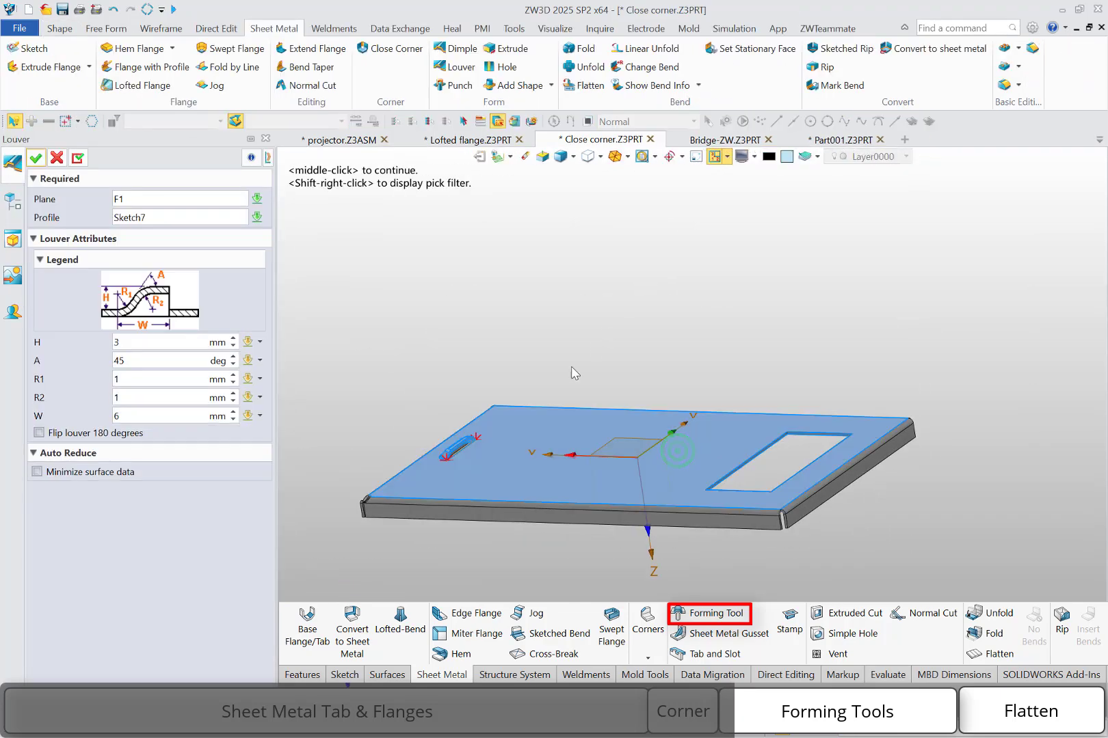
scroll(437, 430, up, 5)
middle_drag(409, 364, 418, 360)
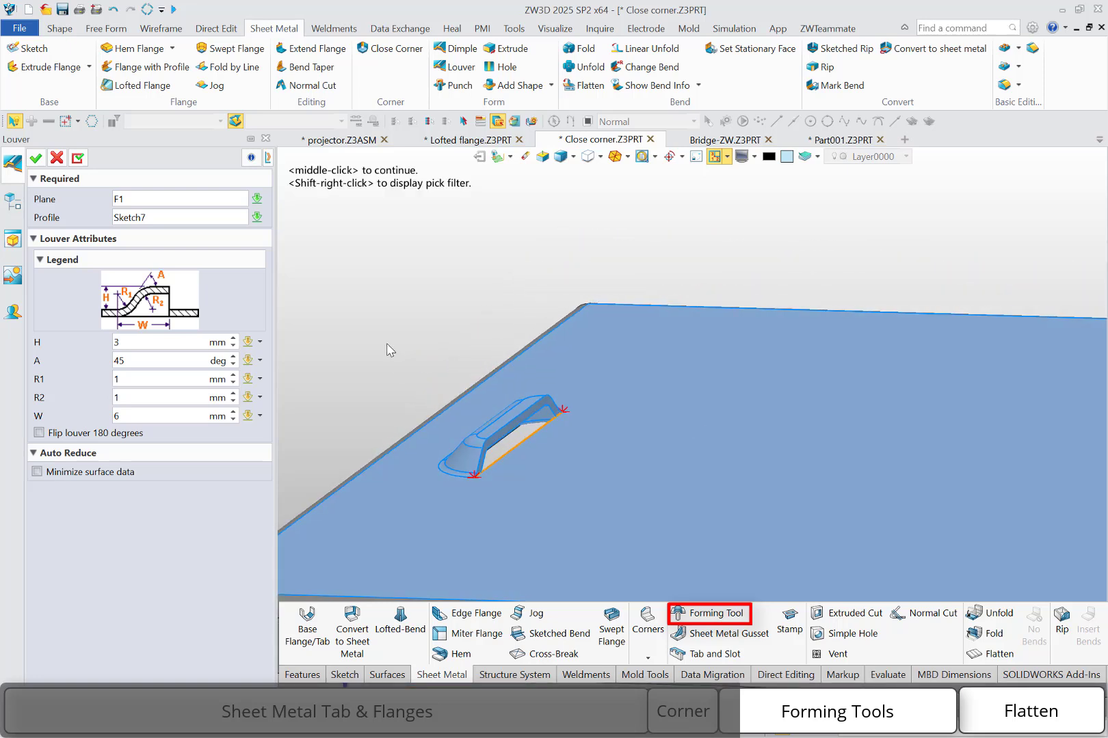
click(35, 157)
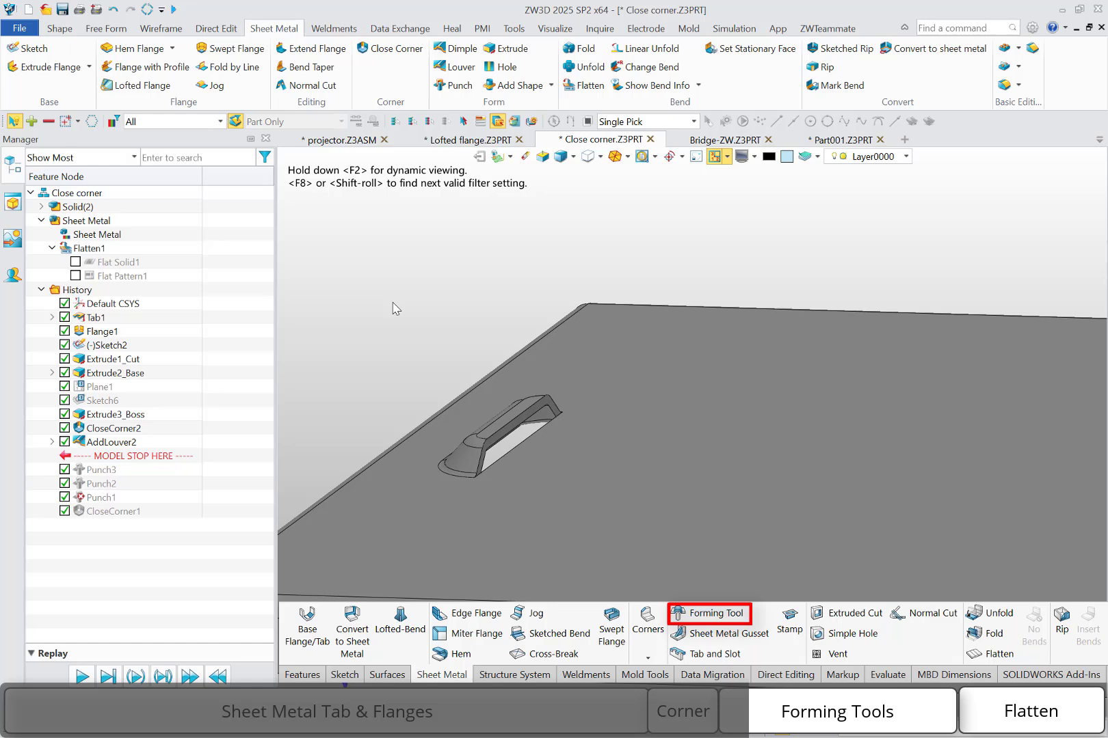
Step: Pattern the louver linearly along the cover's long edge toward the rectangular cutout, with 4 instances spaced 15 mm
right_click(392, 302)
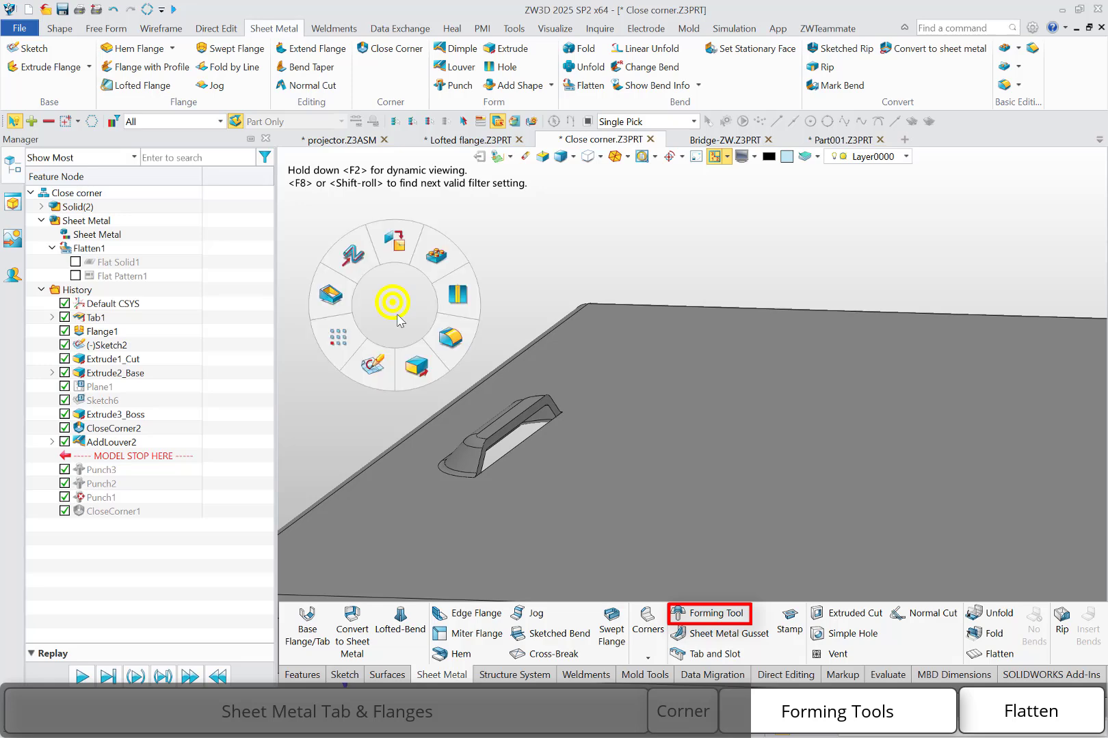
click(436, 255)
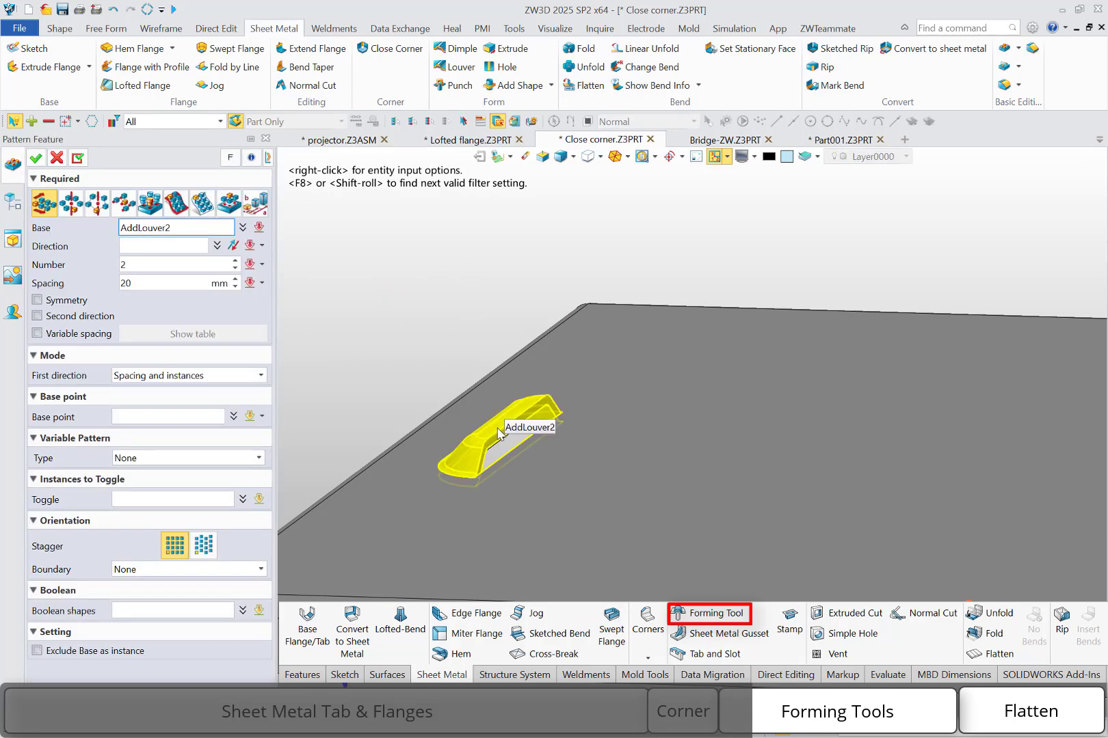
click(499, 431)
click(168, 246)
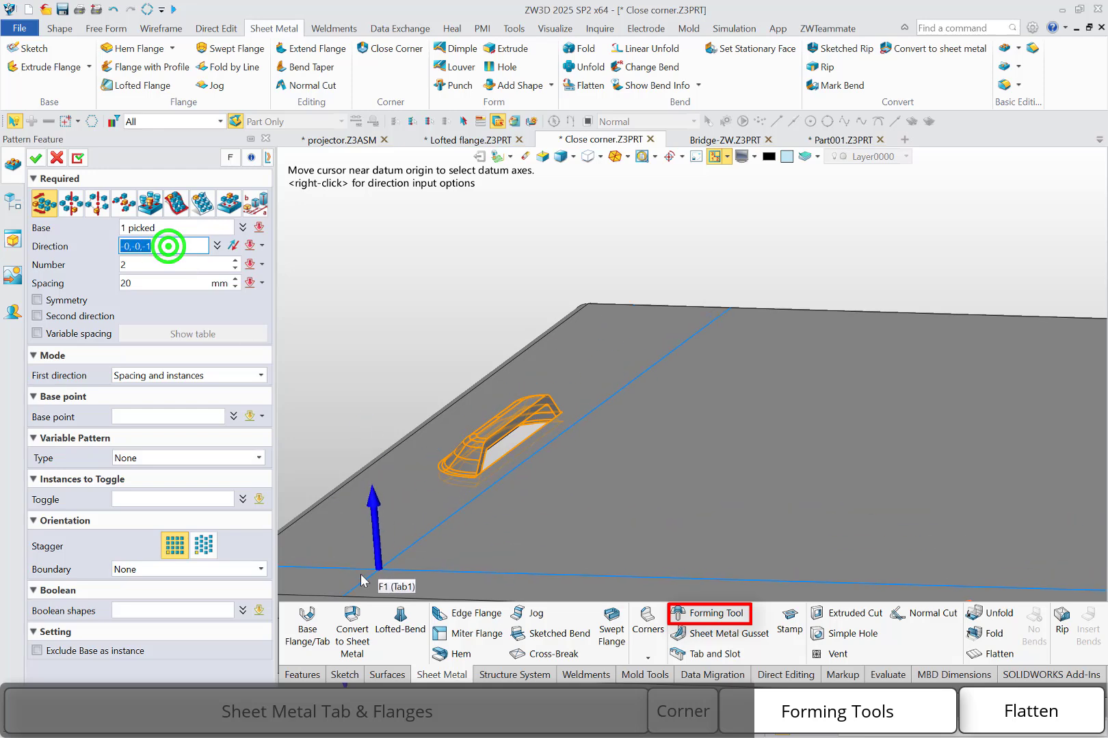
click(323, 597)
scroll(488, 467, down, 5)
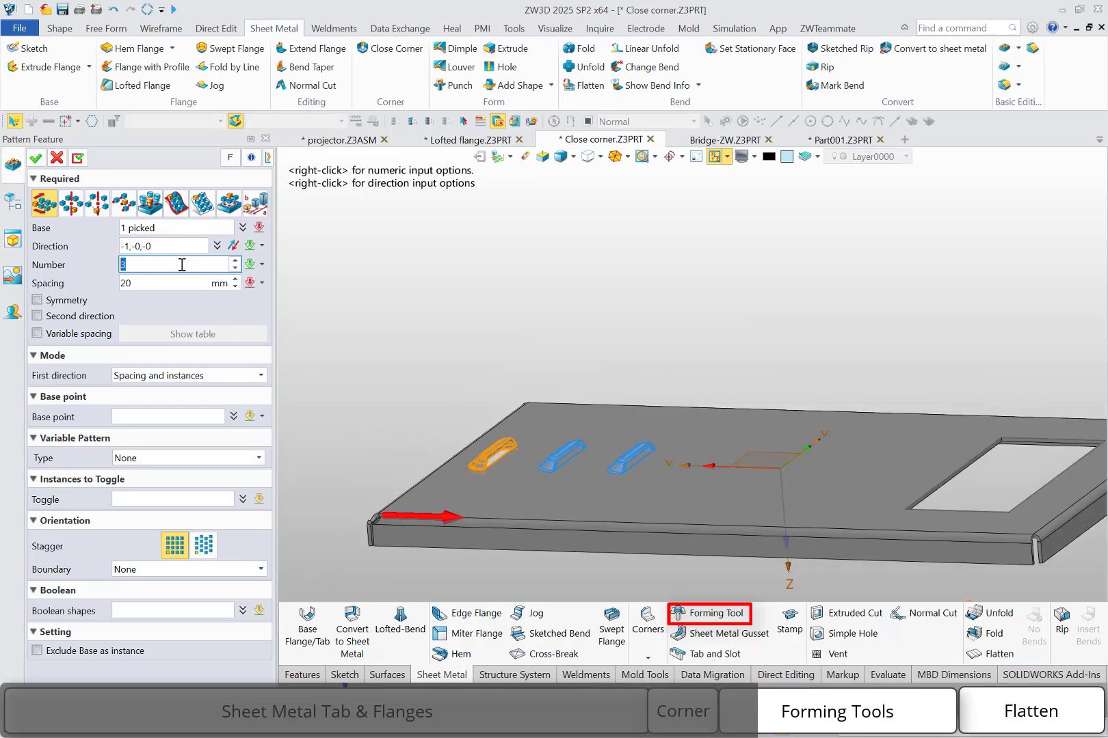
click(144, 285)
text(1)
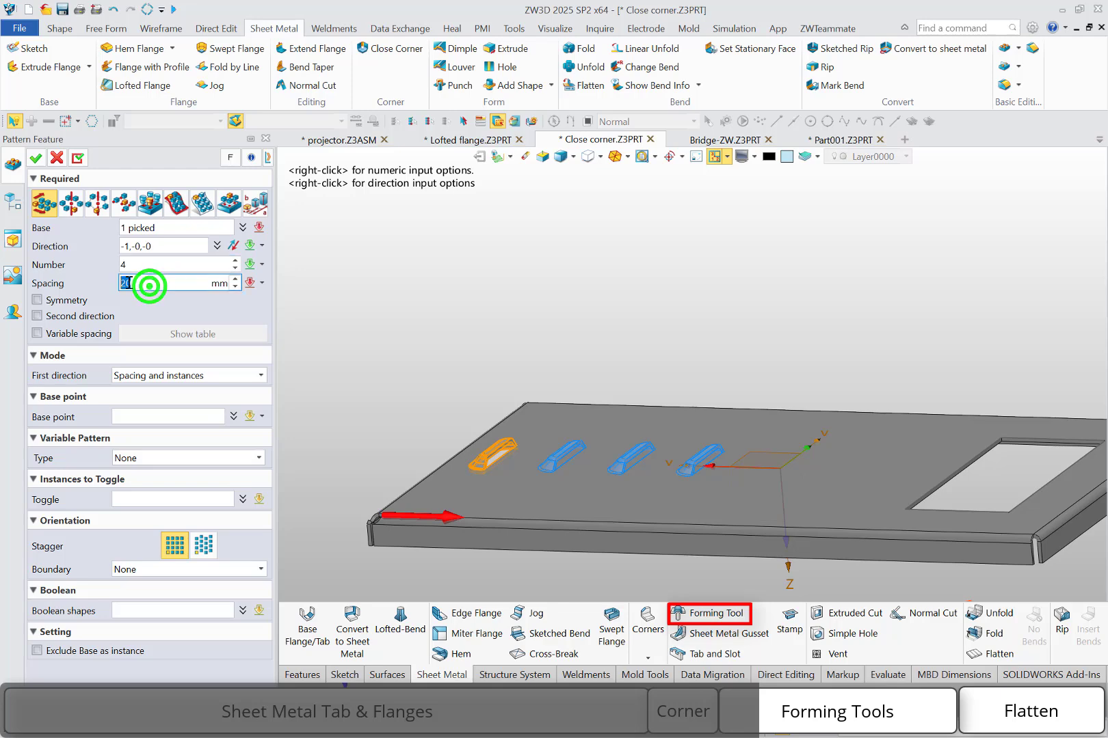
text(5)
click(36, 158)
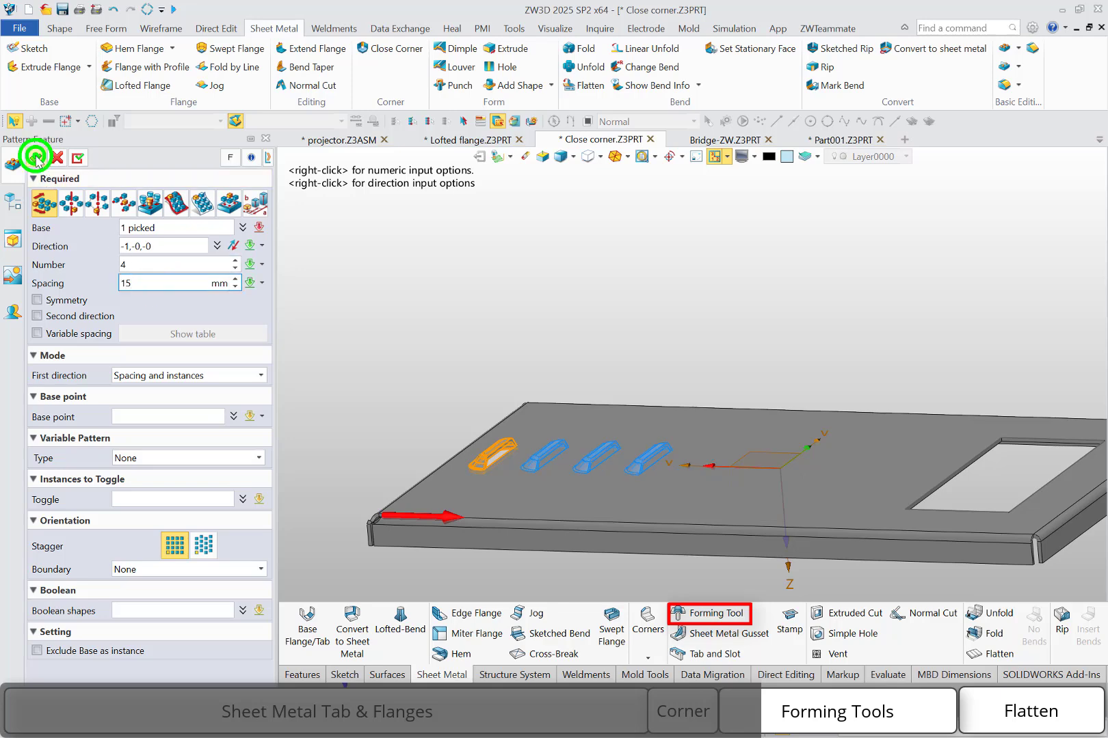
middle_drag(512, 366, 466, 381)
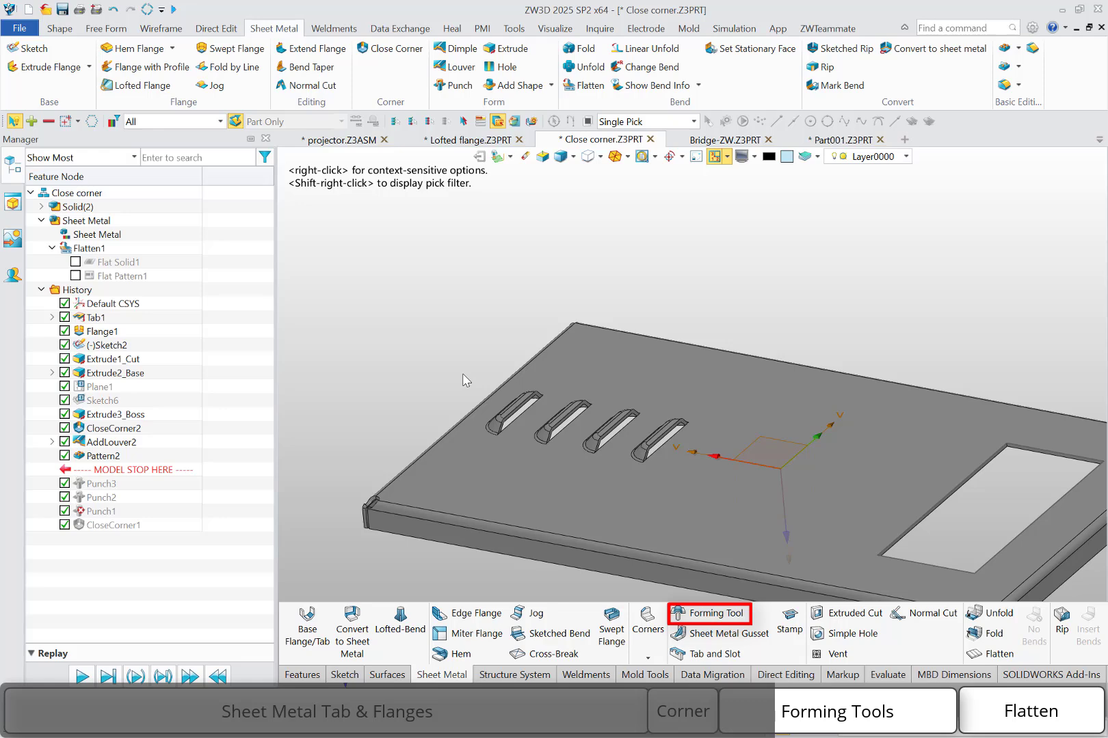
Step: Show the hidden solid S2 (Extrude2_Base) that serves as the punch body
click(459, 93)
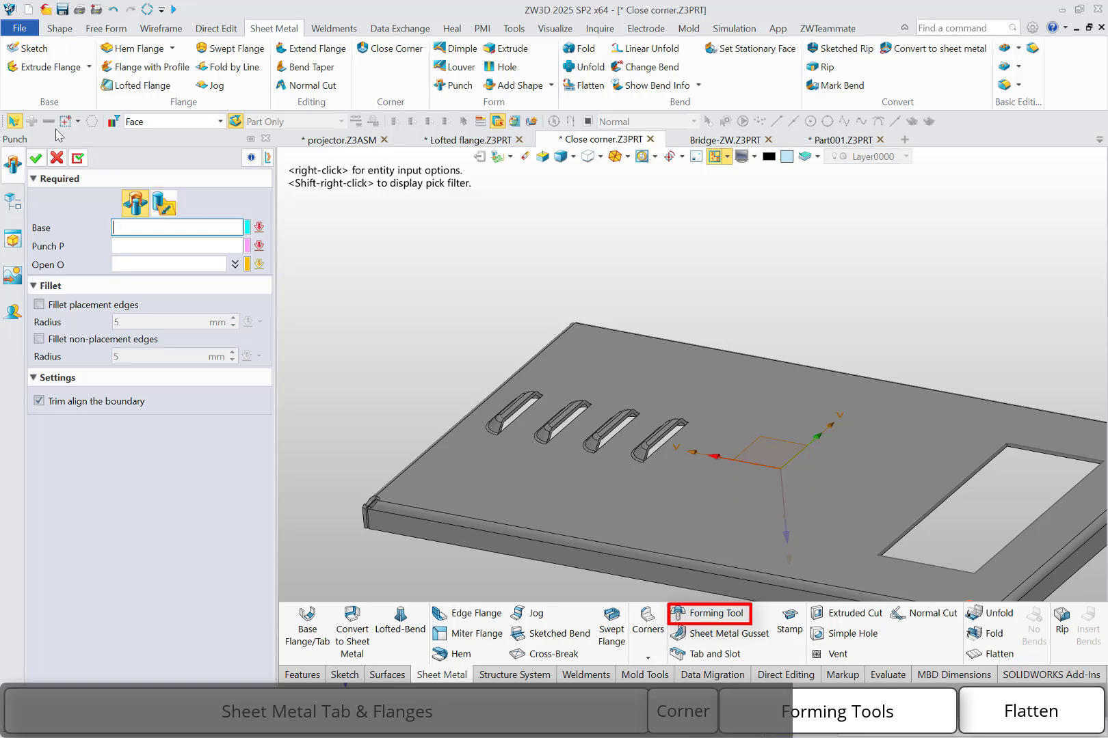
click(63, 164)
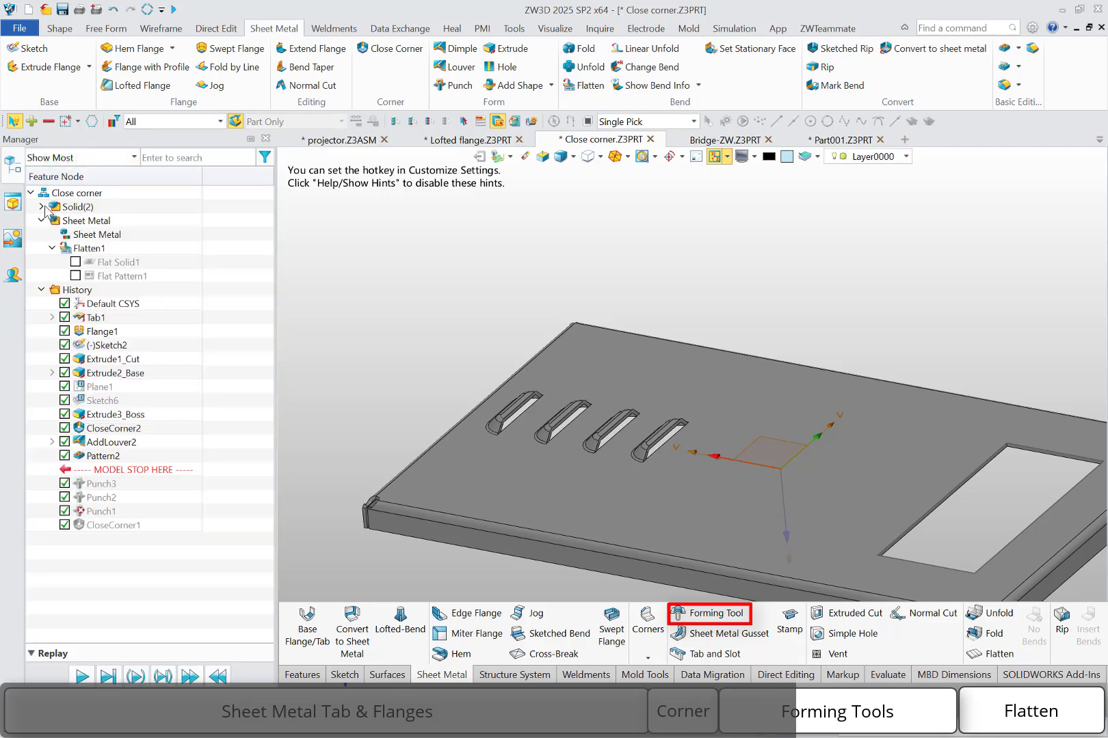
click(42, 208)
click(63, 235)
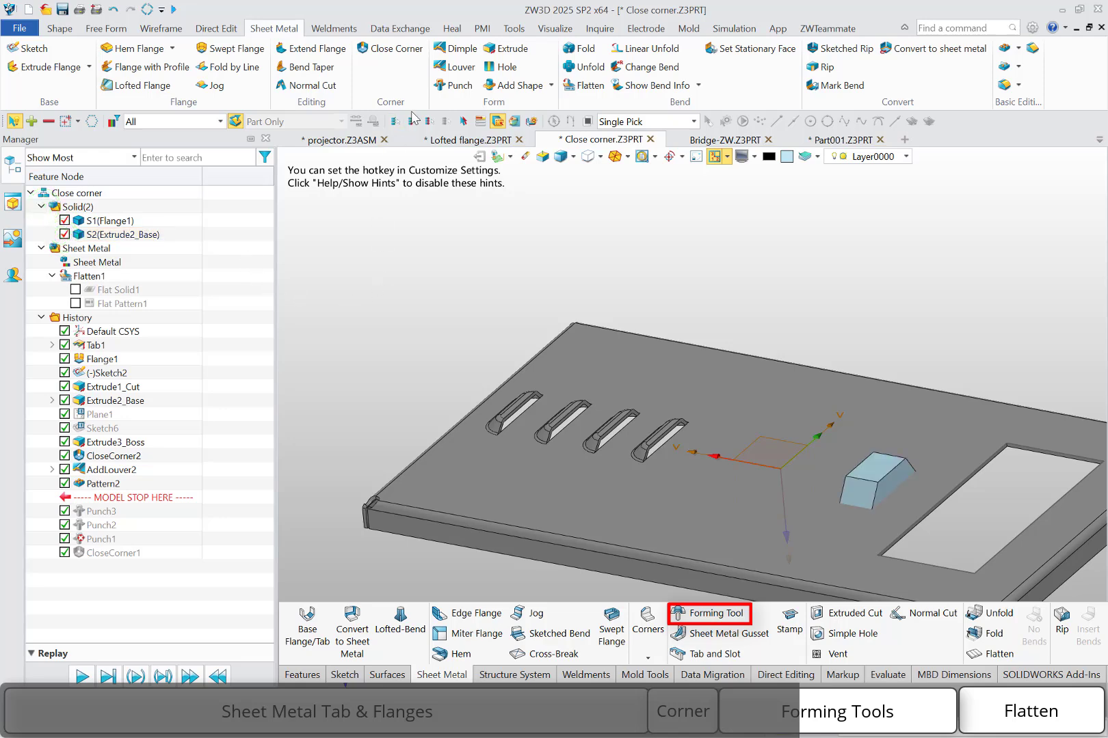
Step: Set up a punch with the cover's underside face as the base and the tapered solid near the cutout as the punch body
click(448, 84)
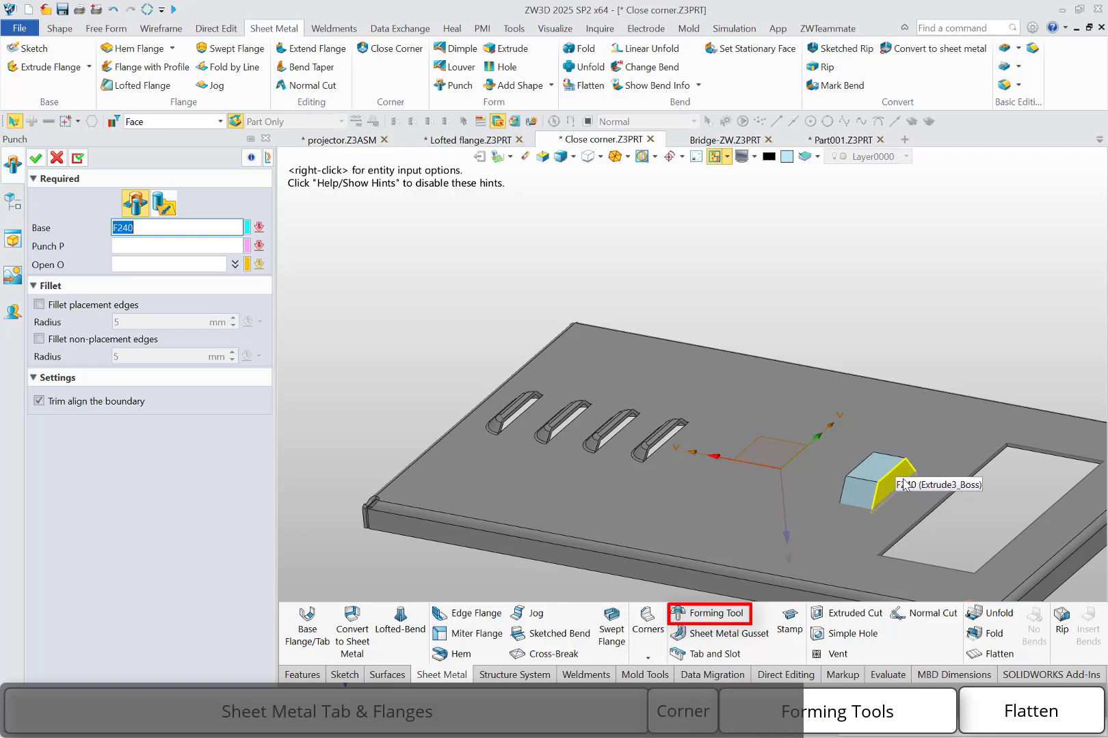
middle_drag(811, 541, 813, 451)
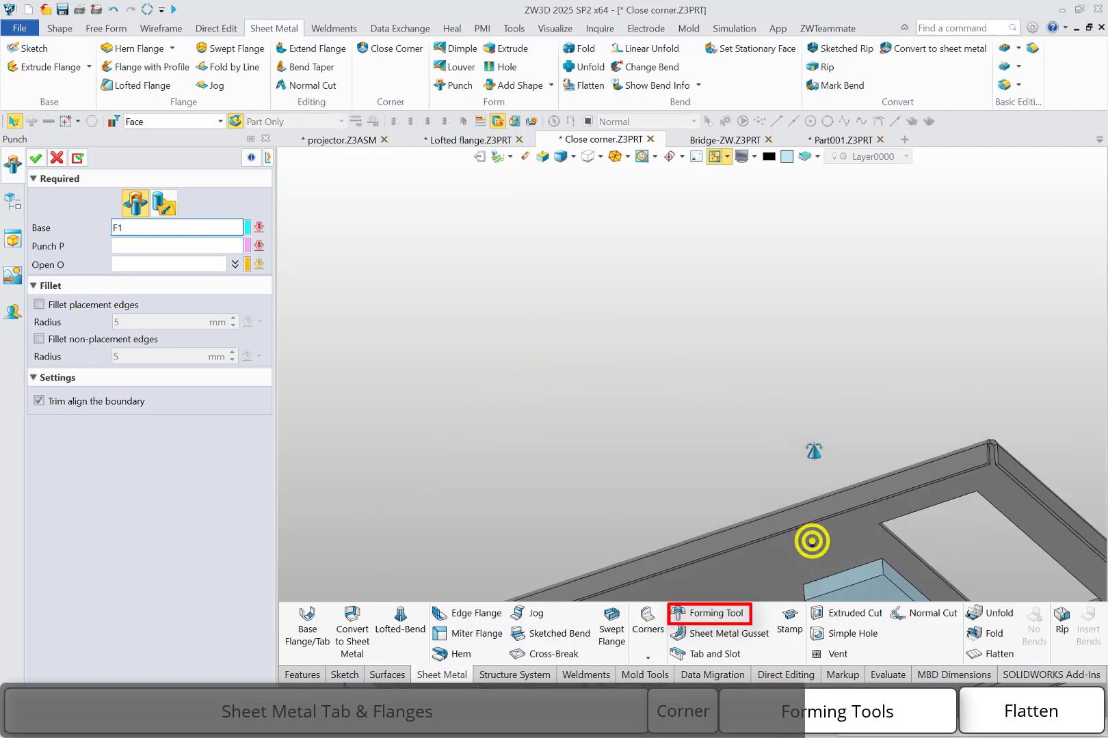
mouse_move(814, 451)
right_down()
mouse_move(798, 522)
mouse_move(811, 582)
mouse_move(808, 438)
right_up()
click(789, 565)
click(800, 547)
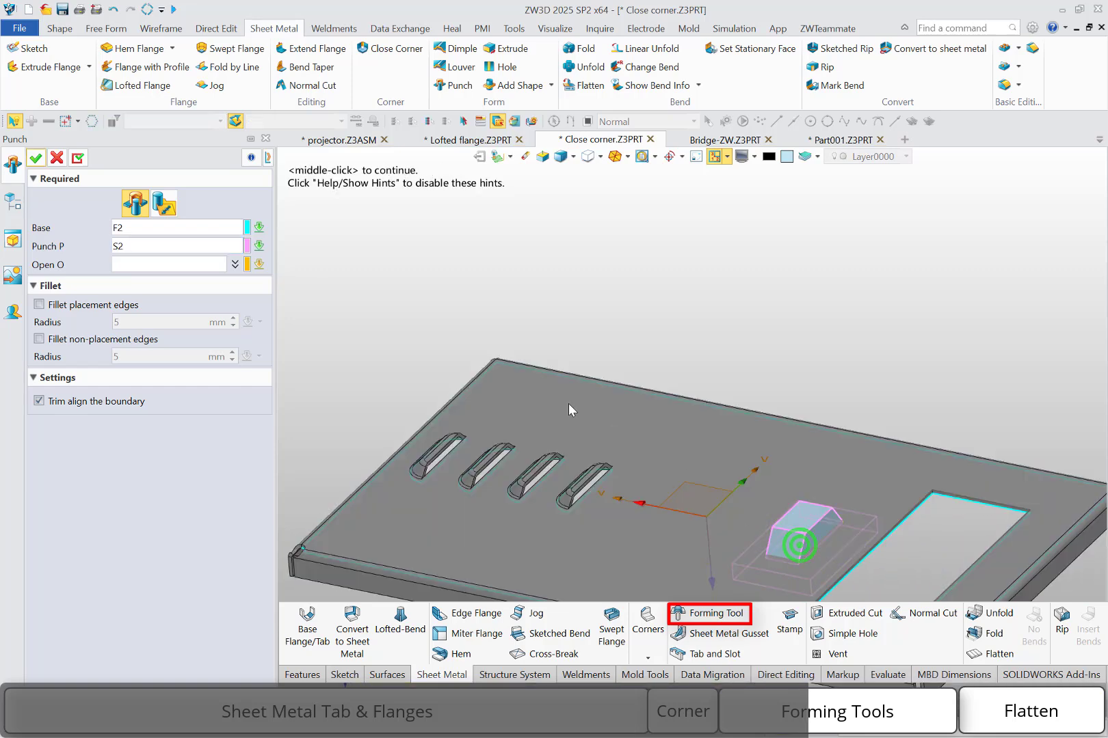
Step: Assign two opposite sloped side faces of the punch body as open faces and create the punch
click(183, 264)
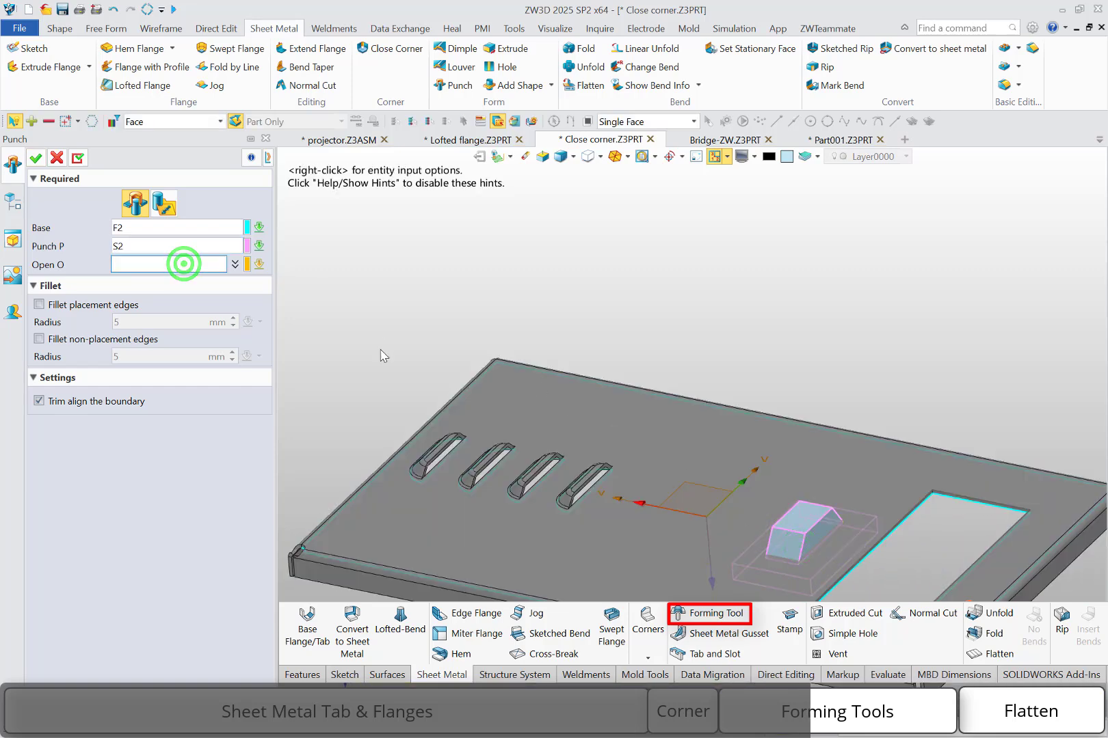
scroll(644, 478, up, 3)
middle_drag(644, 478, 562, 390)
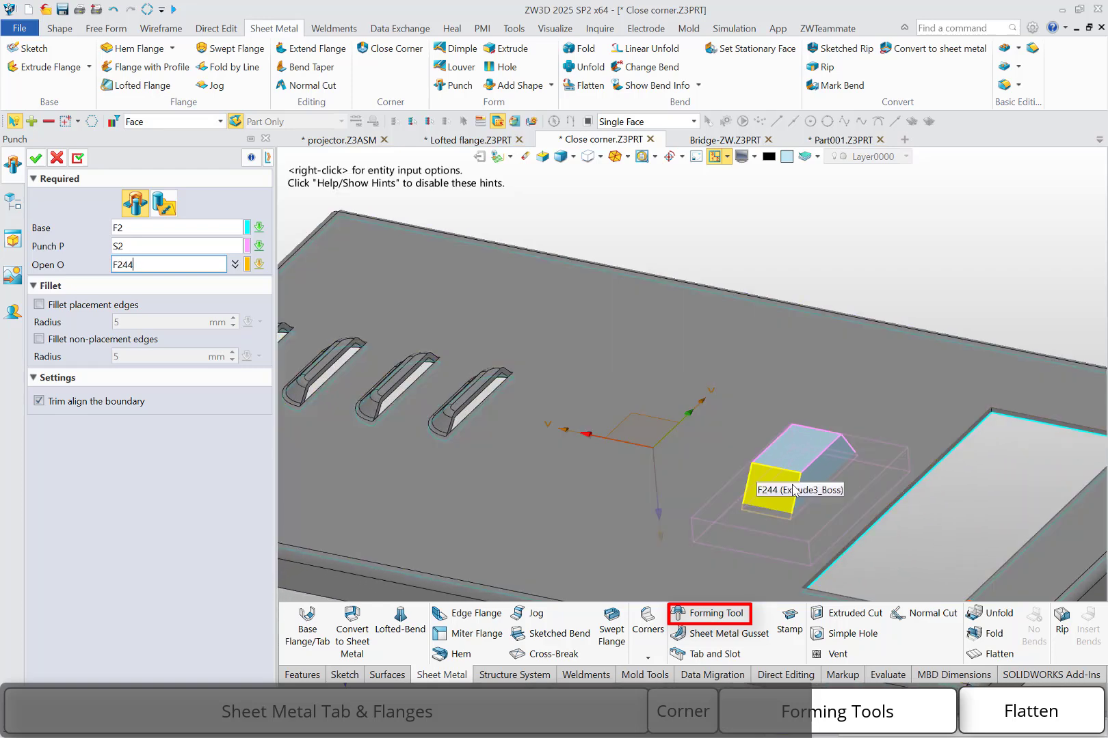
right_drag(793, 489, 629, 435)
click(745, 456)
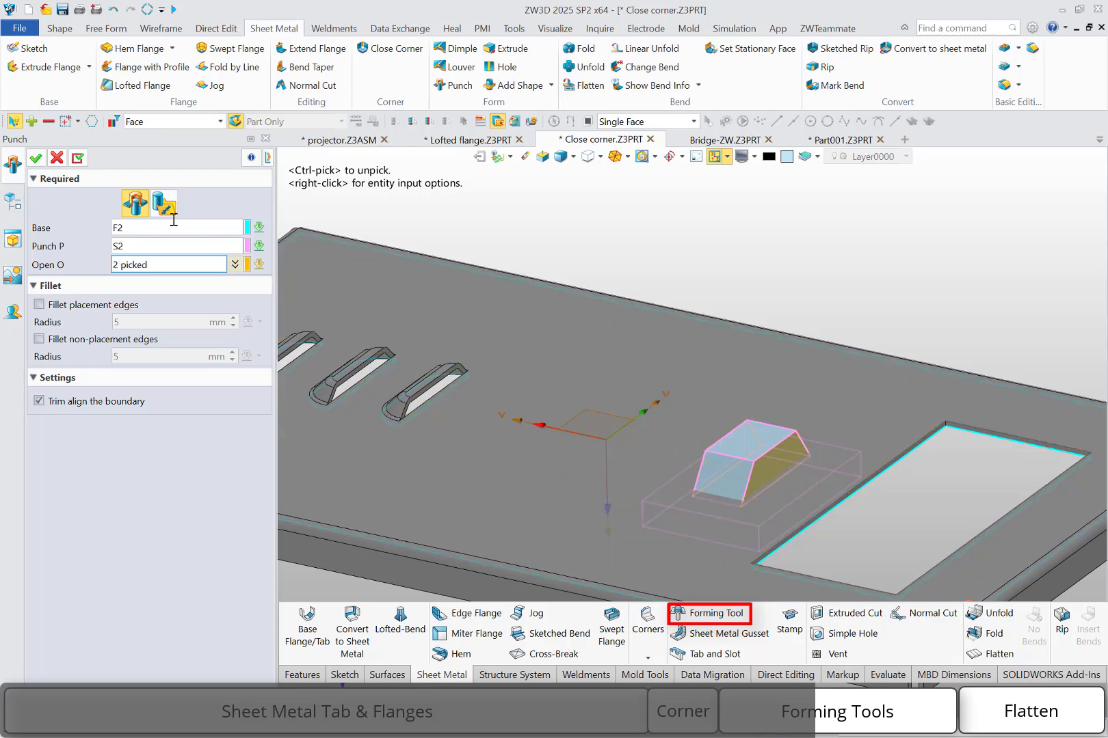
click(35, 158)
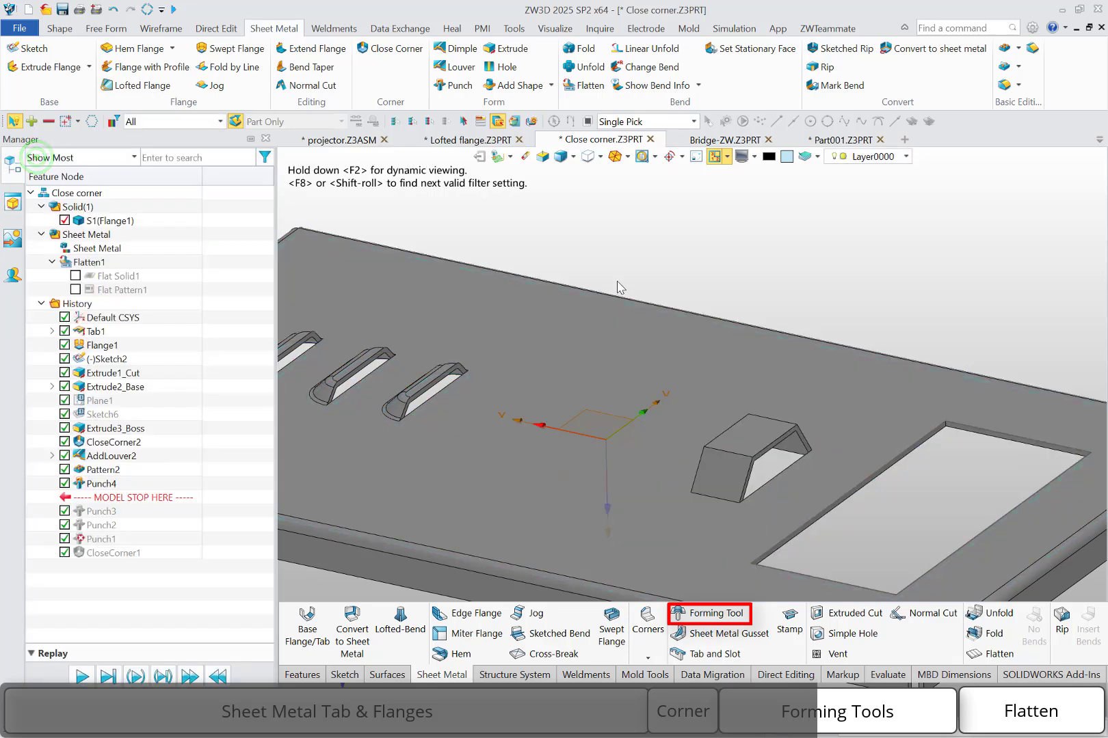
mouse_move(617, 287)
right_down()
mouse_move(618, 277)
mouse_move(597, 278)
right_up()
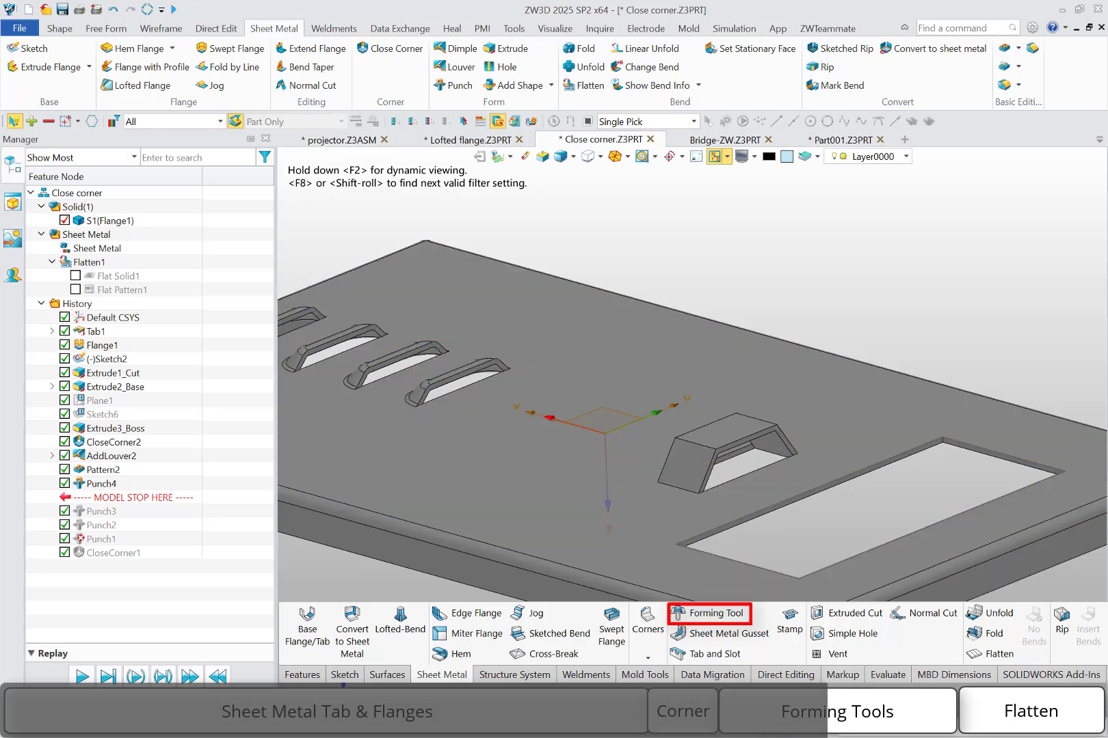
scroll(943, 493, down, 2)
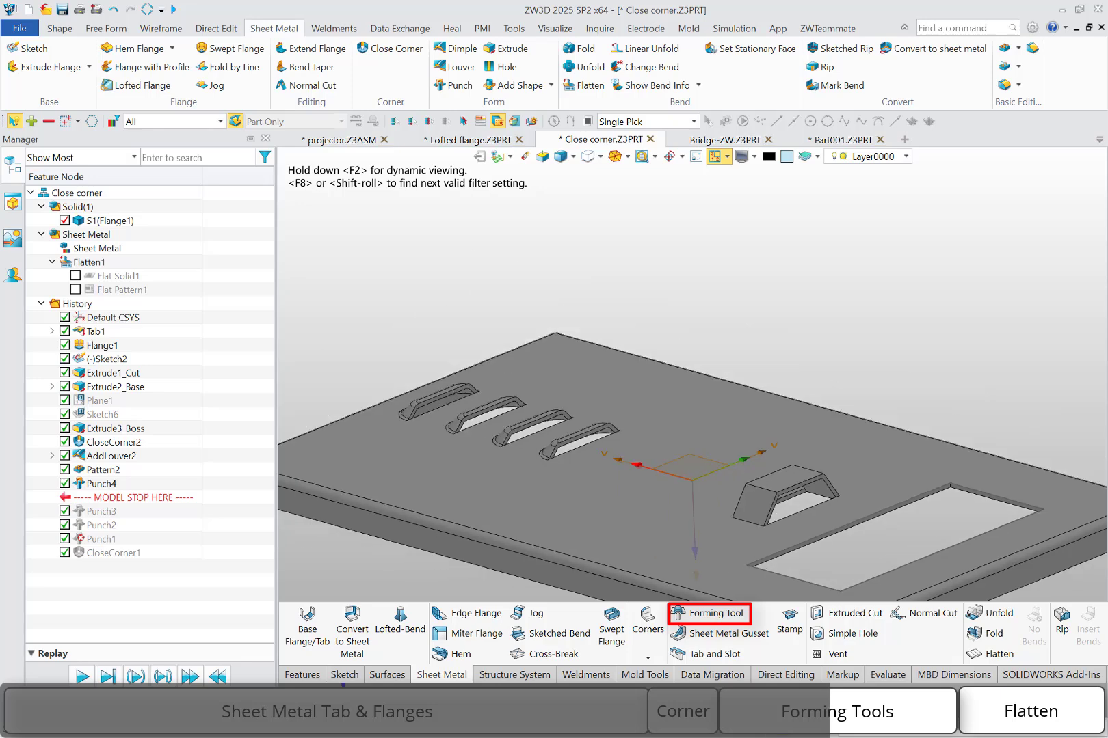
middle_drag(937, 472, 856, 458)
Step: In the Bridge-ZW part, add a new folder named ZWSOFT under the reuse library's Punch > Standard Parts
click(721, 140)
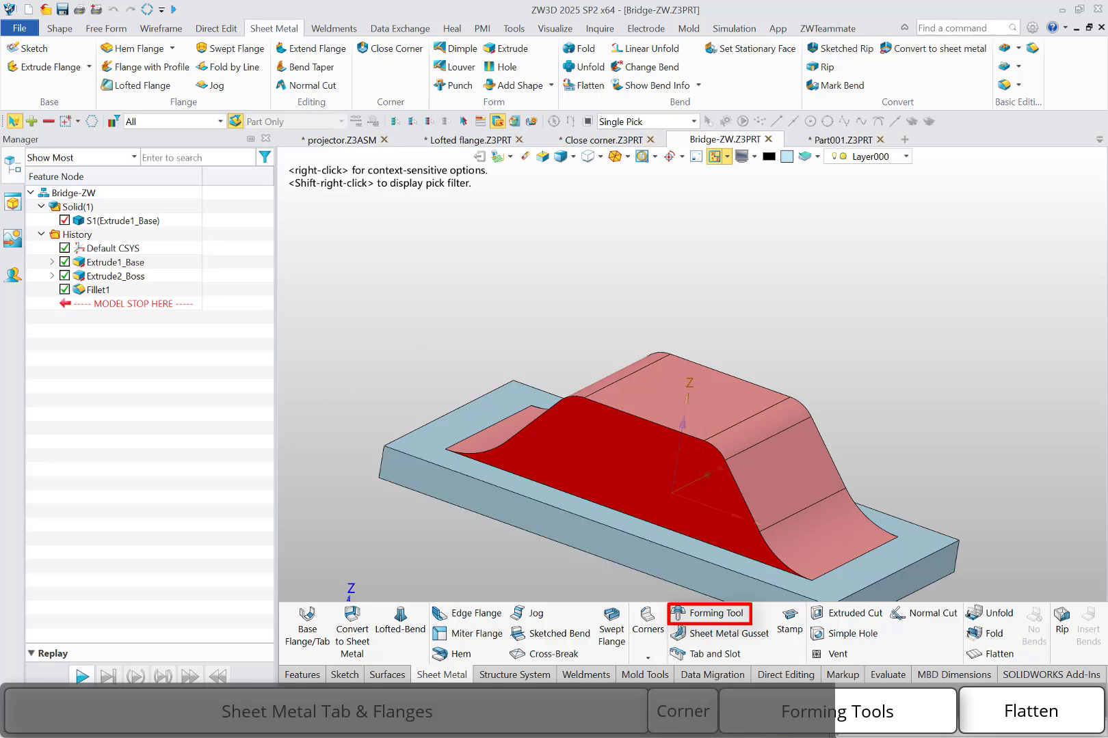
click(804, 737)
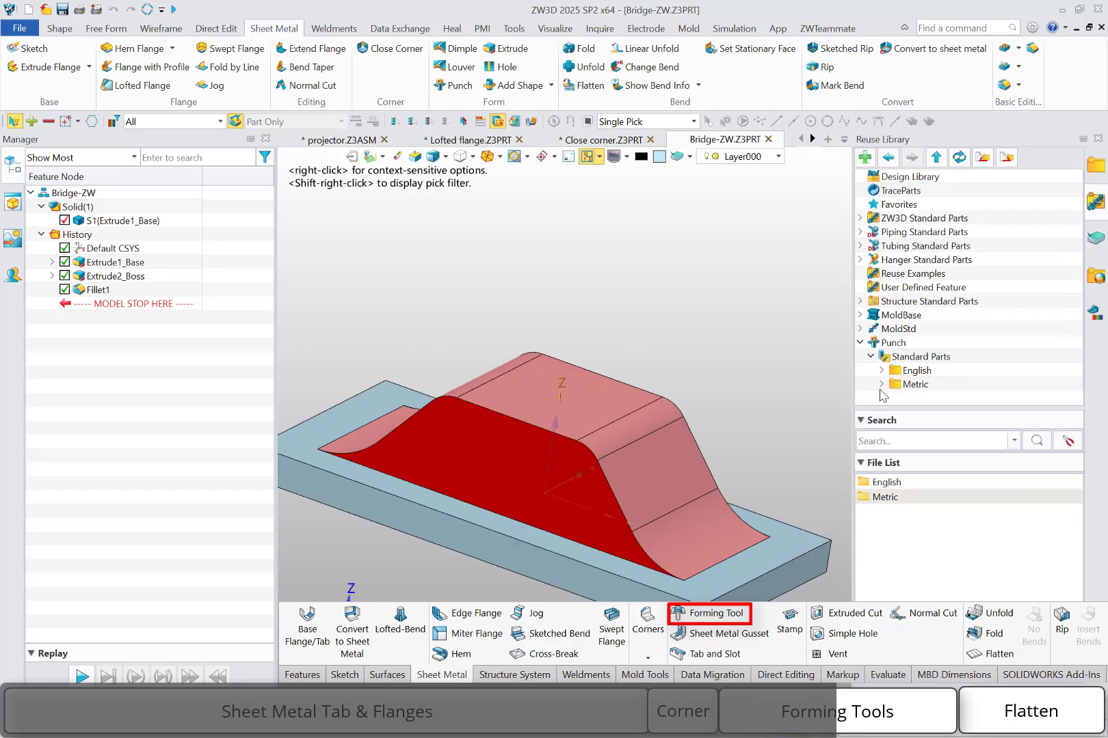
right_click(926, 363)
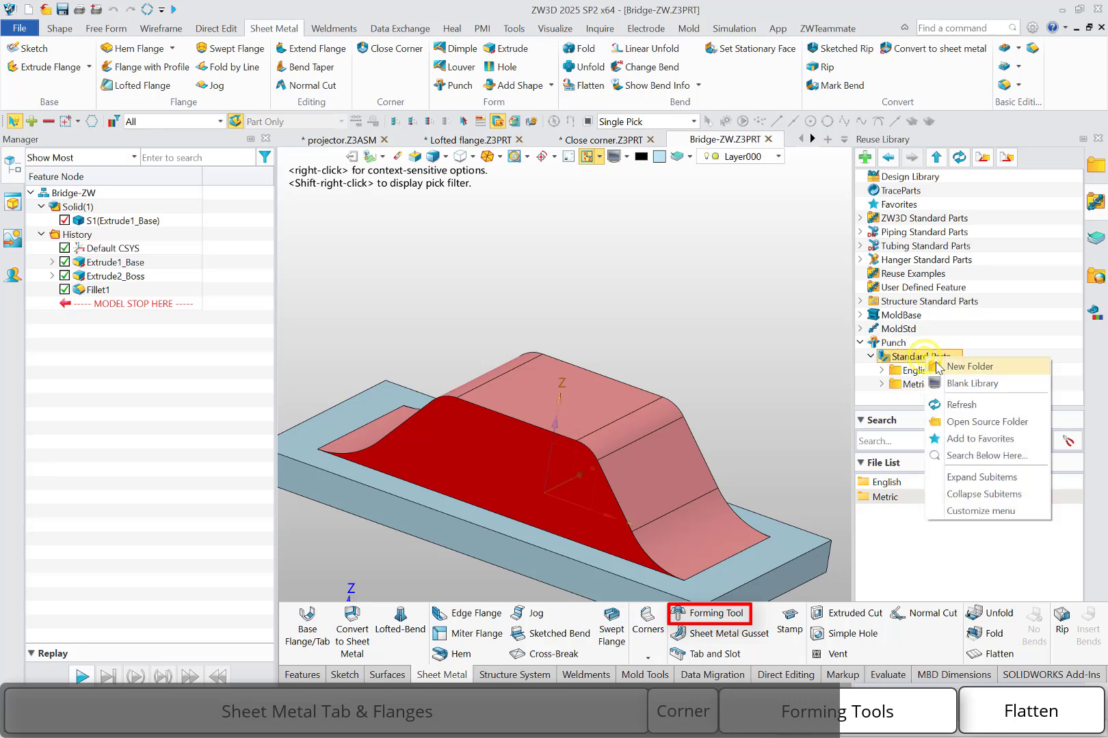
click(955, 368)
text(ZWSOFT)
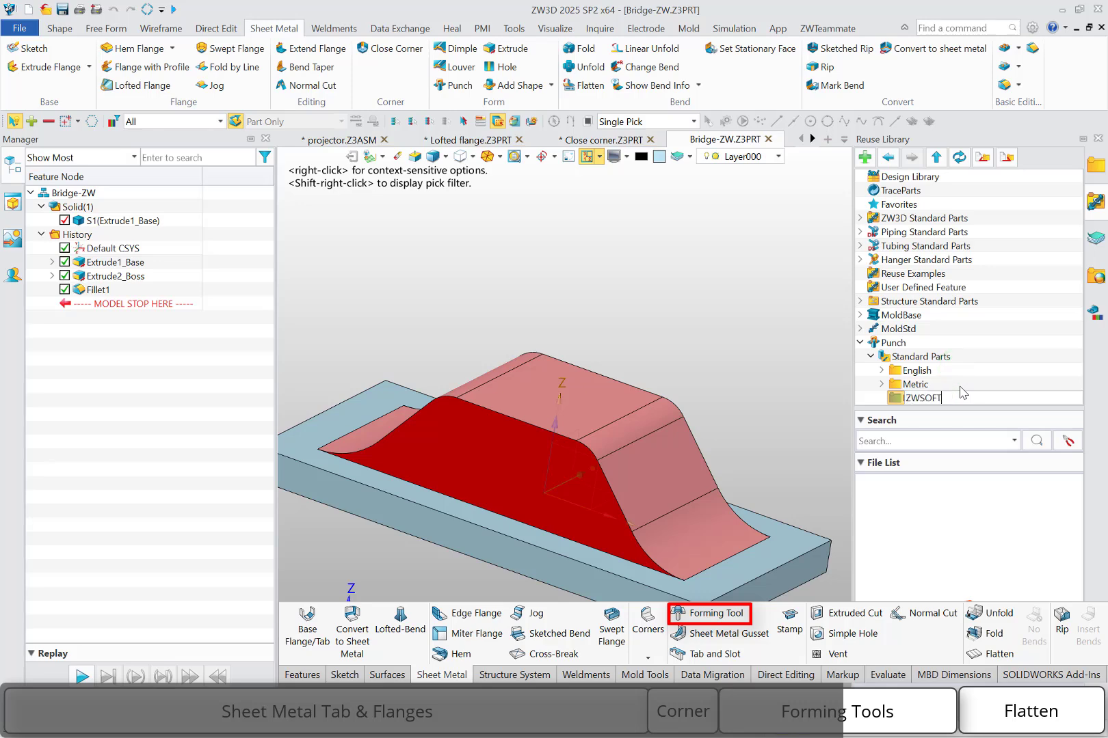
click(961, 387)
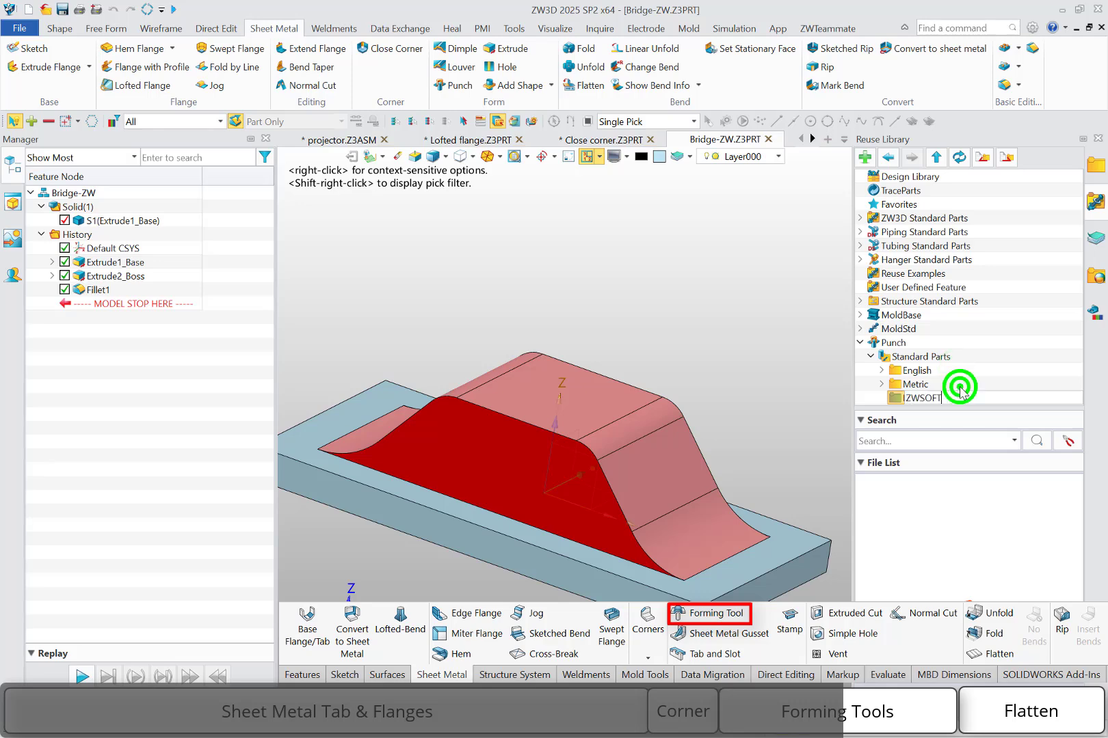
Step: Open the ZWSOFT library folder's source location in the file explorer and copy its path
right_click(927, 399)
click(972, 480)
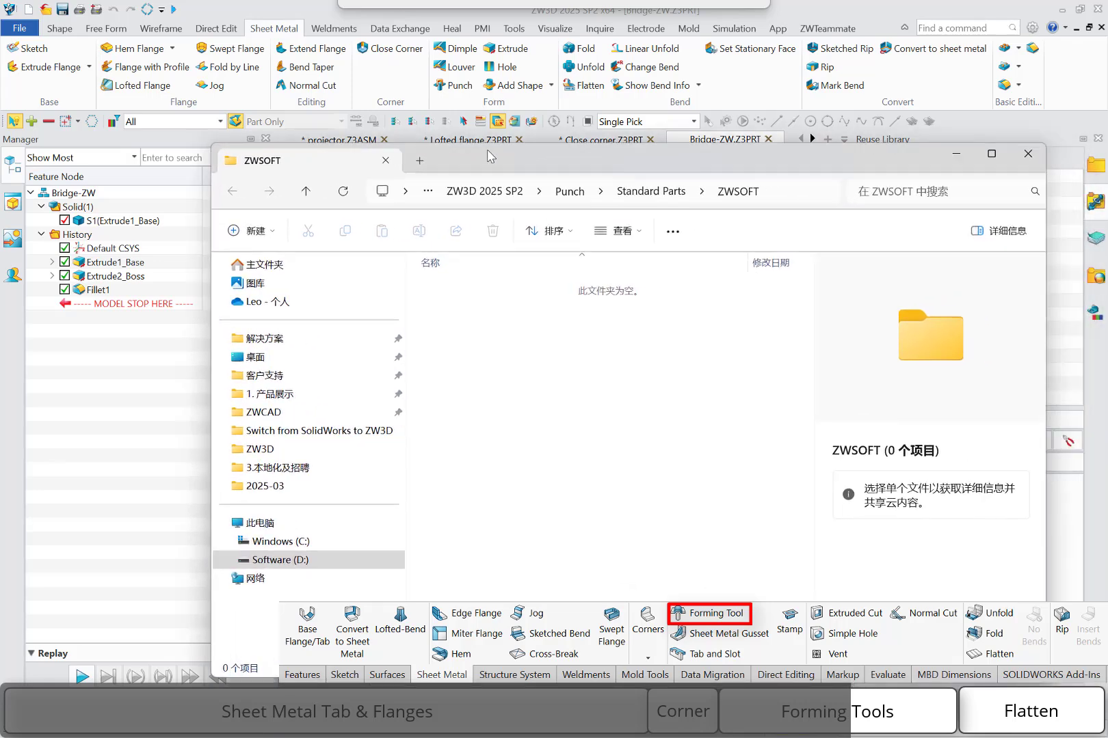
click(766, 195)
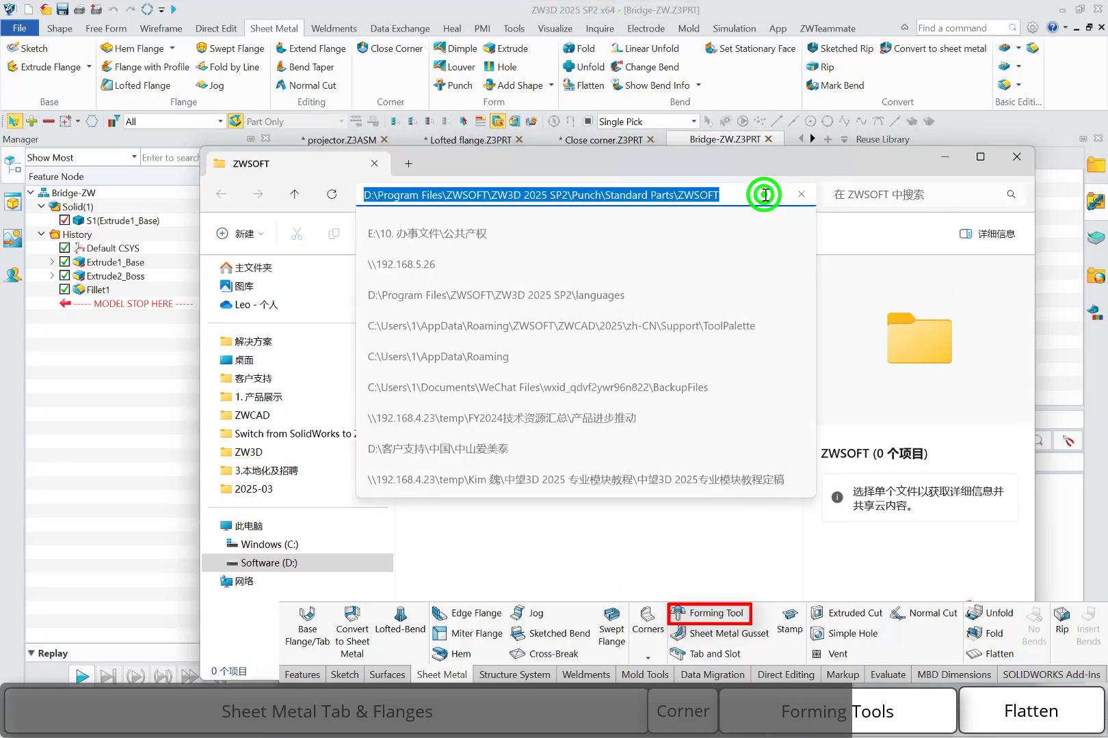
right_click(698, 198)
click(720, 242)
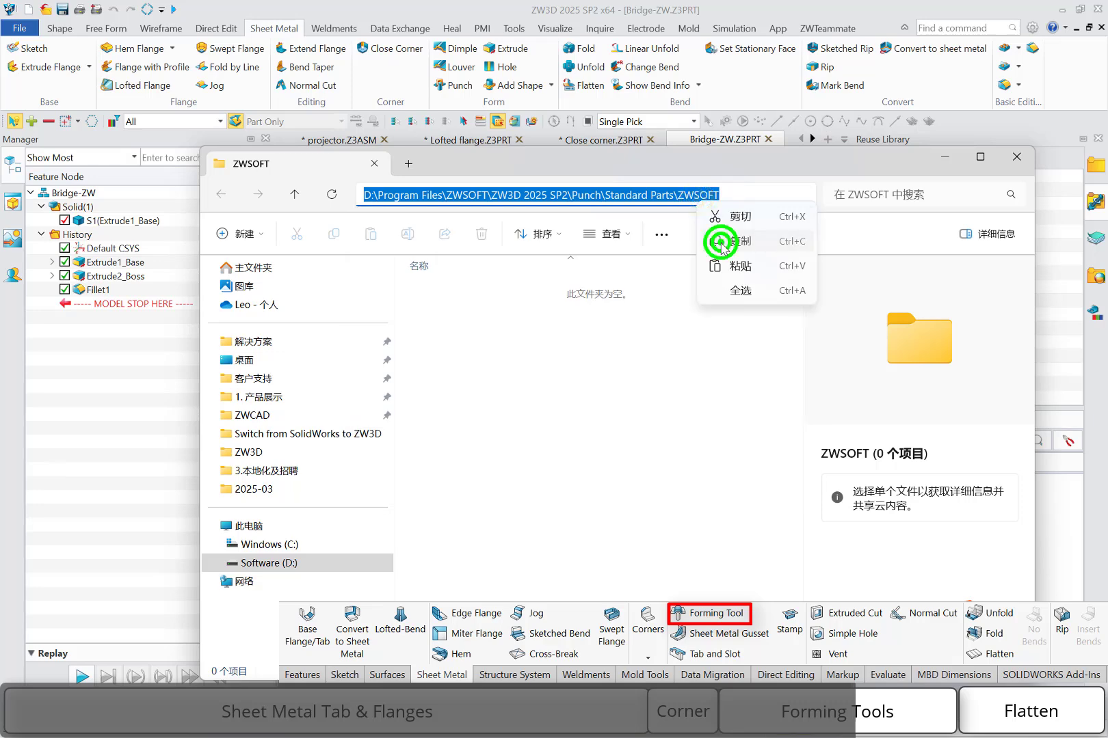
click(943, 157)
click(663, 272)
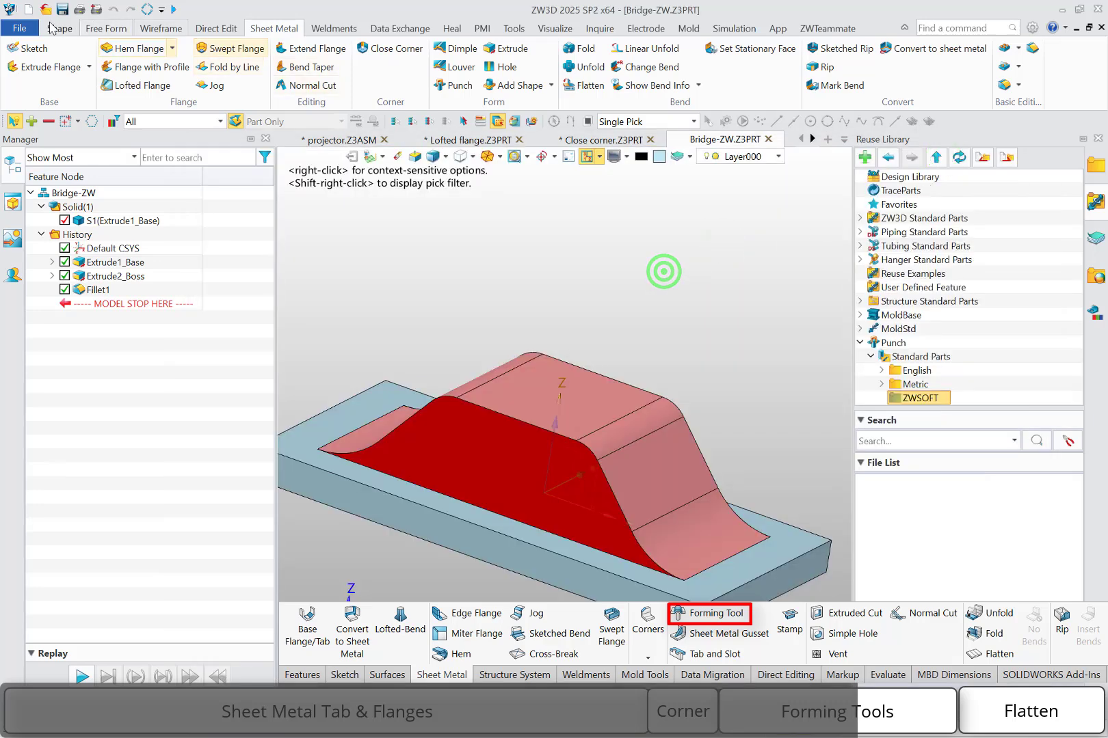
Step: Start saving the bridge part under a new name, with D:\Program Files\ZWSOFT\ZW3D 2025 SP2\Punch\Standard Parts\ZWSOFT as the destination
click(19, 28)
click(51, 134)
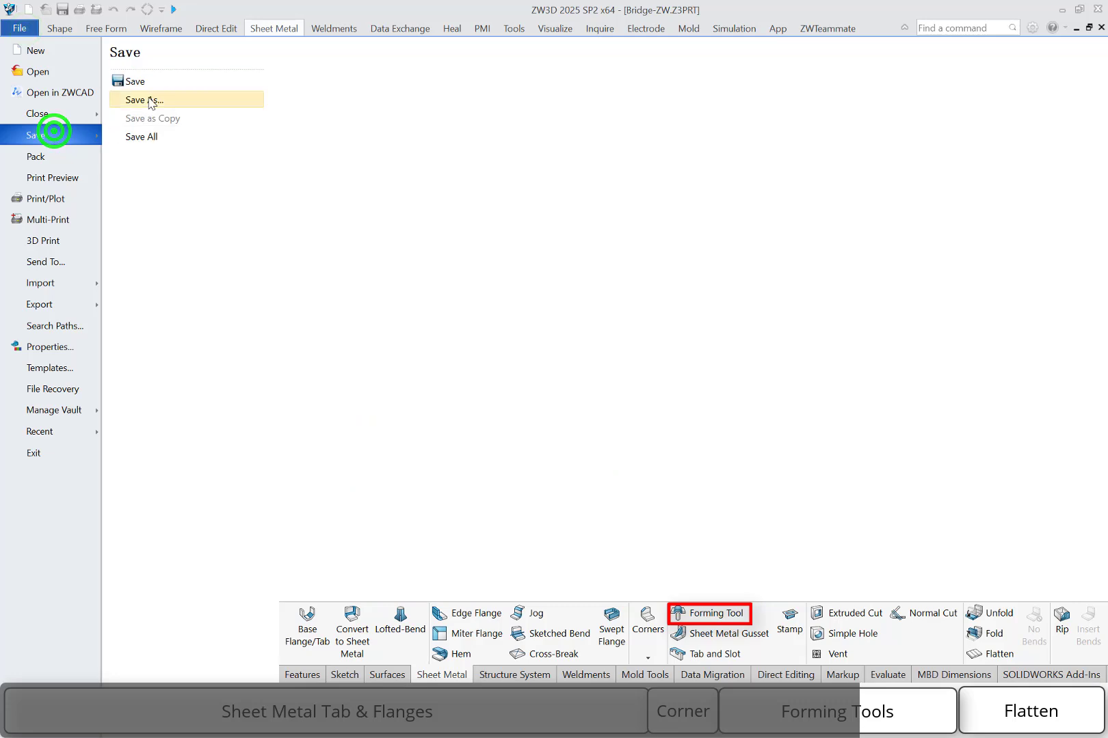
click(150, 101)
click(628, 221)
key(ctrl+v)
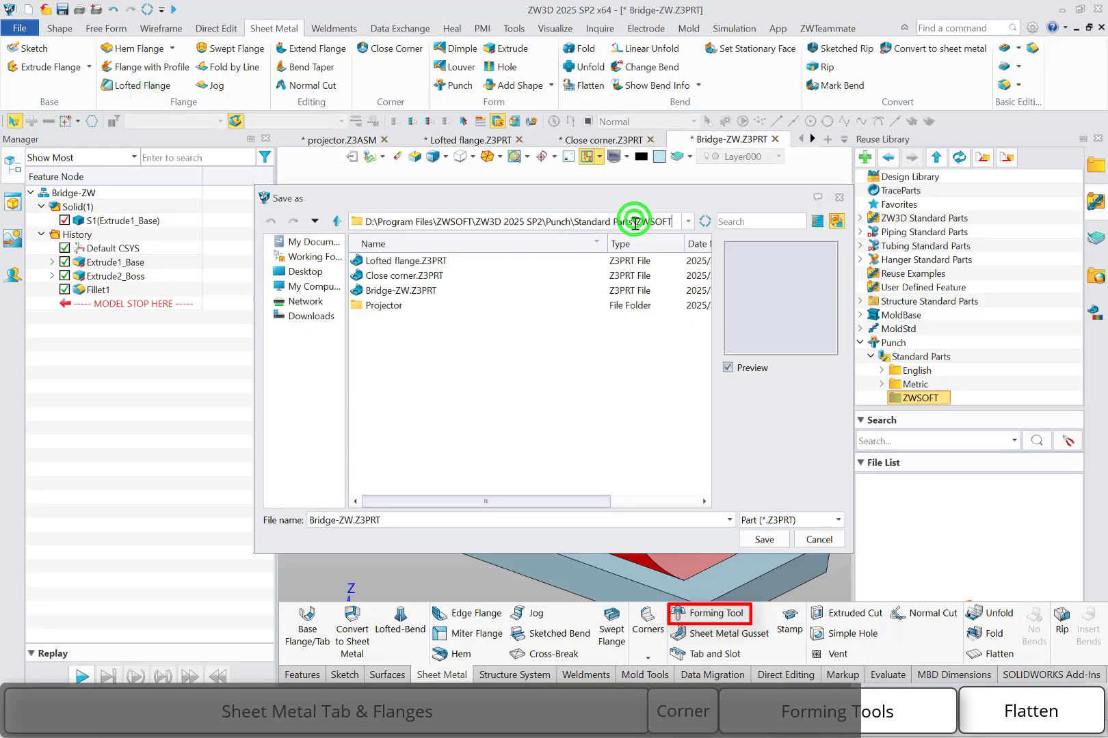
key(Return)
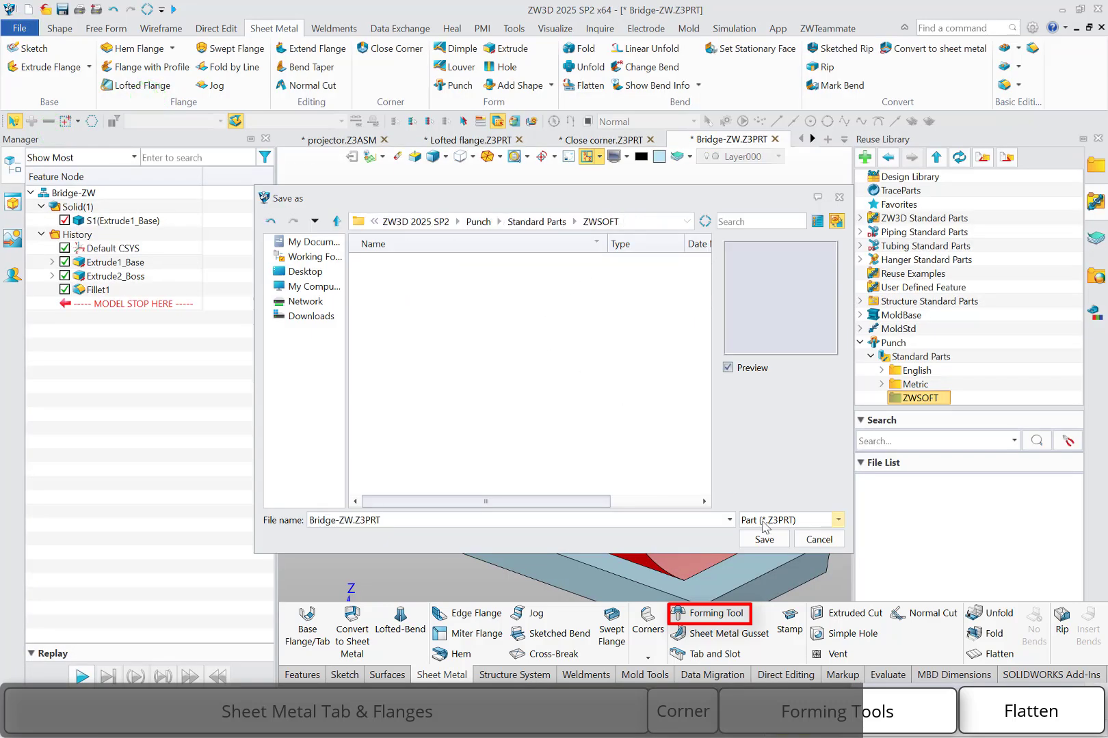
Step: Save the part as Bridge-ZW1.Z3PRT and refresh the reuse library
double_click(351, 523)
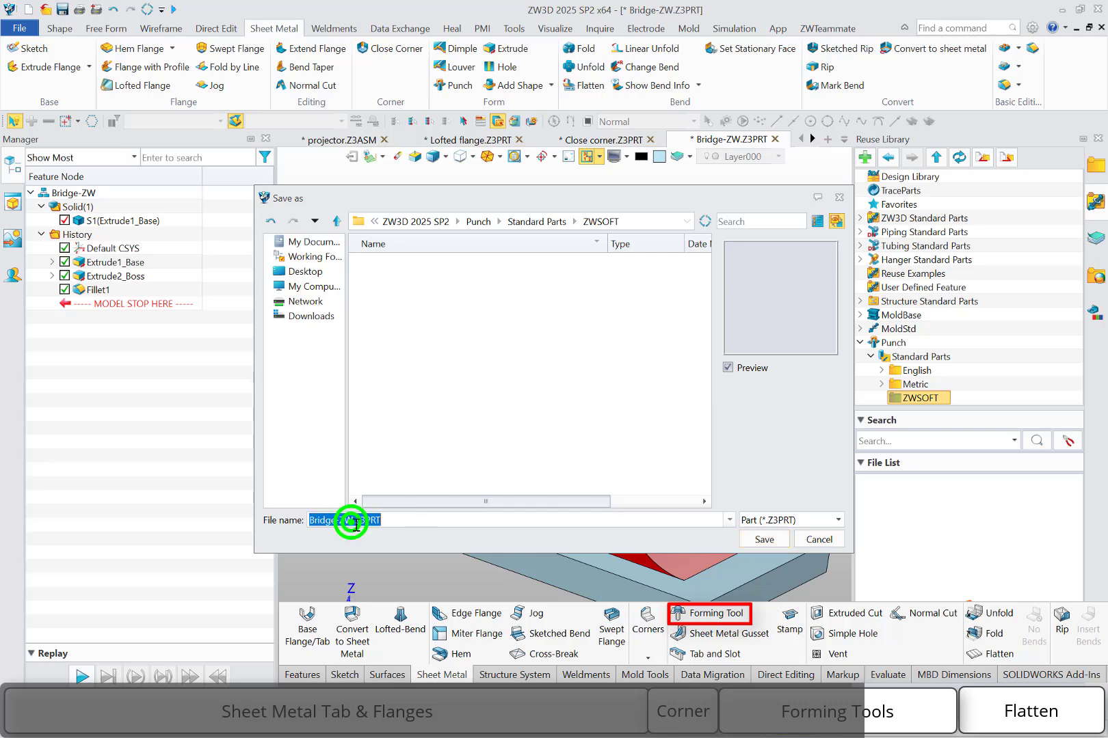
click(354, 523)
click(352, 523)
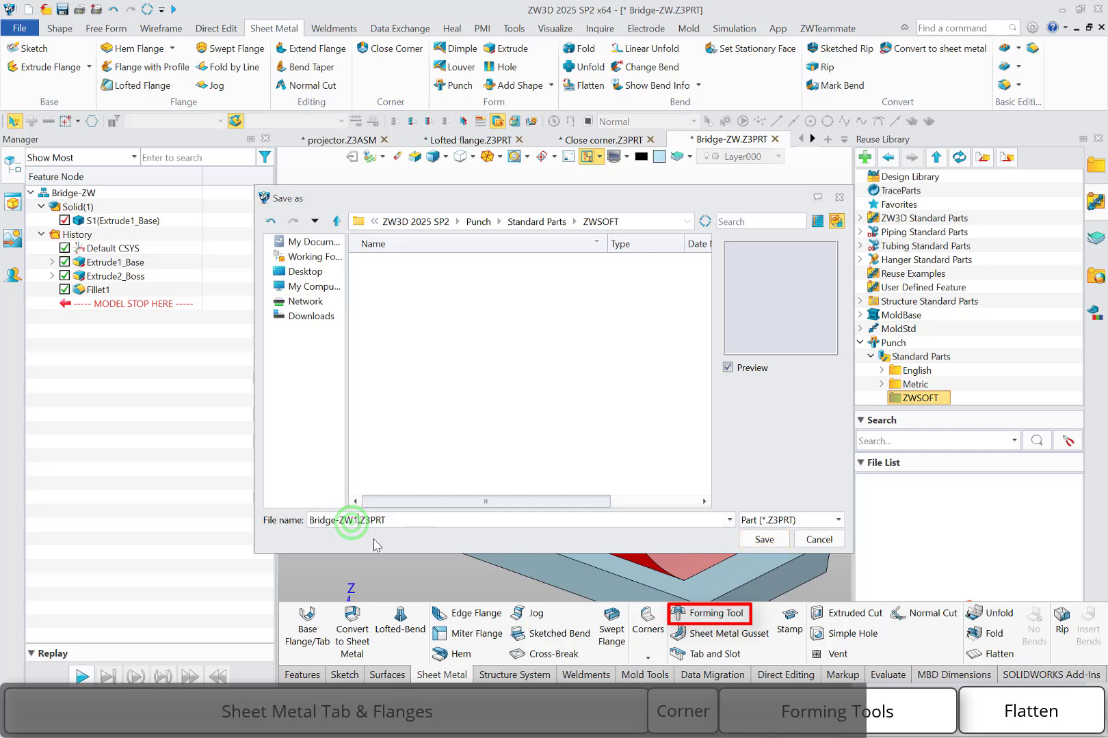
click(756, 540)
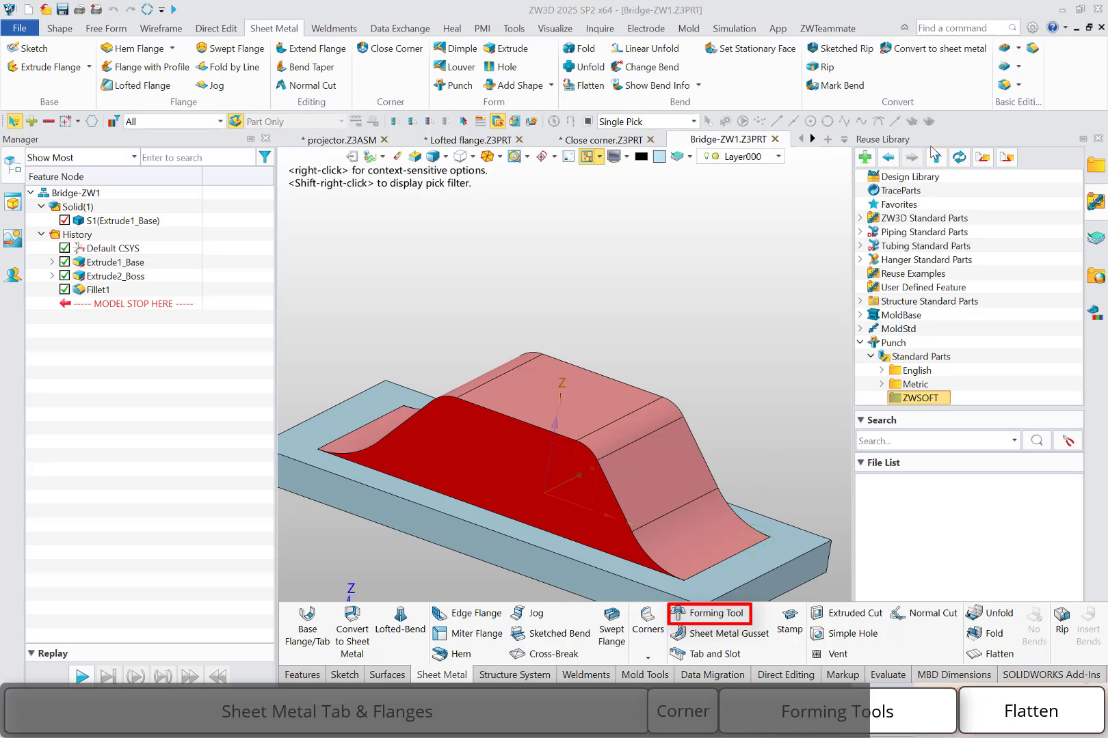
click(959, 157)
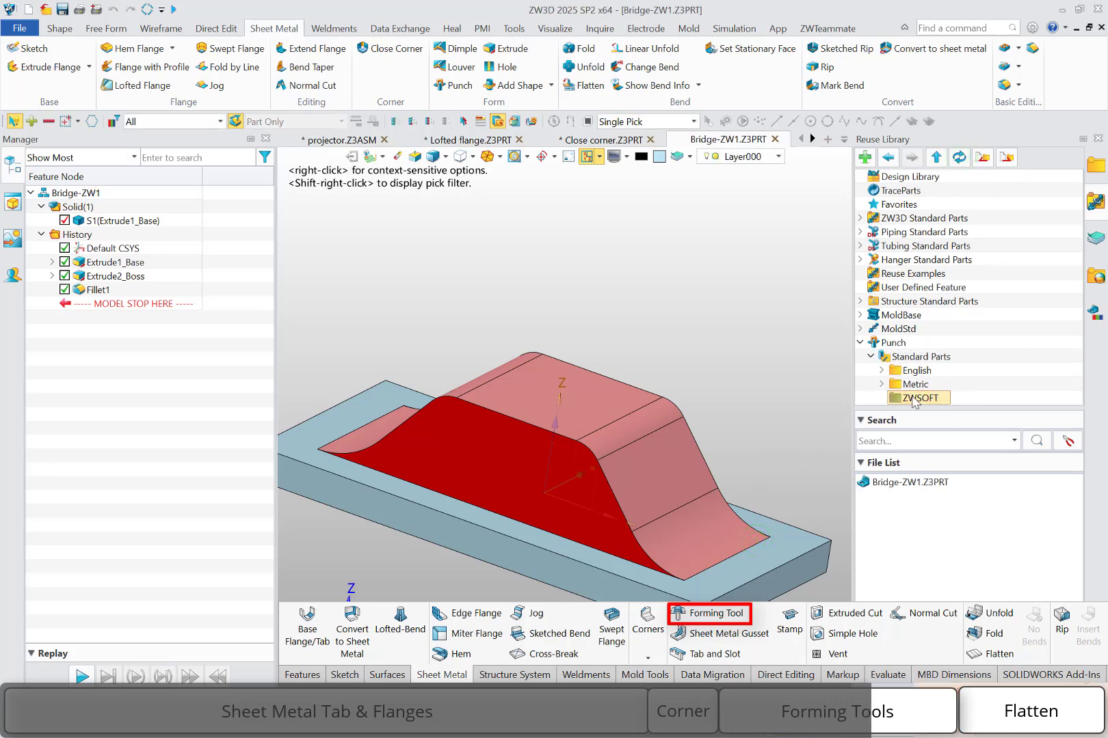
Step: Switch to the Close corner part and start a punch using Bridge-ZW1.Z3PRT from the ZWSOFT library folder
click(915, 397)
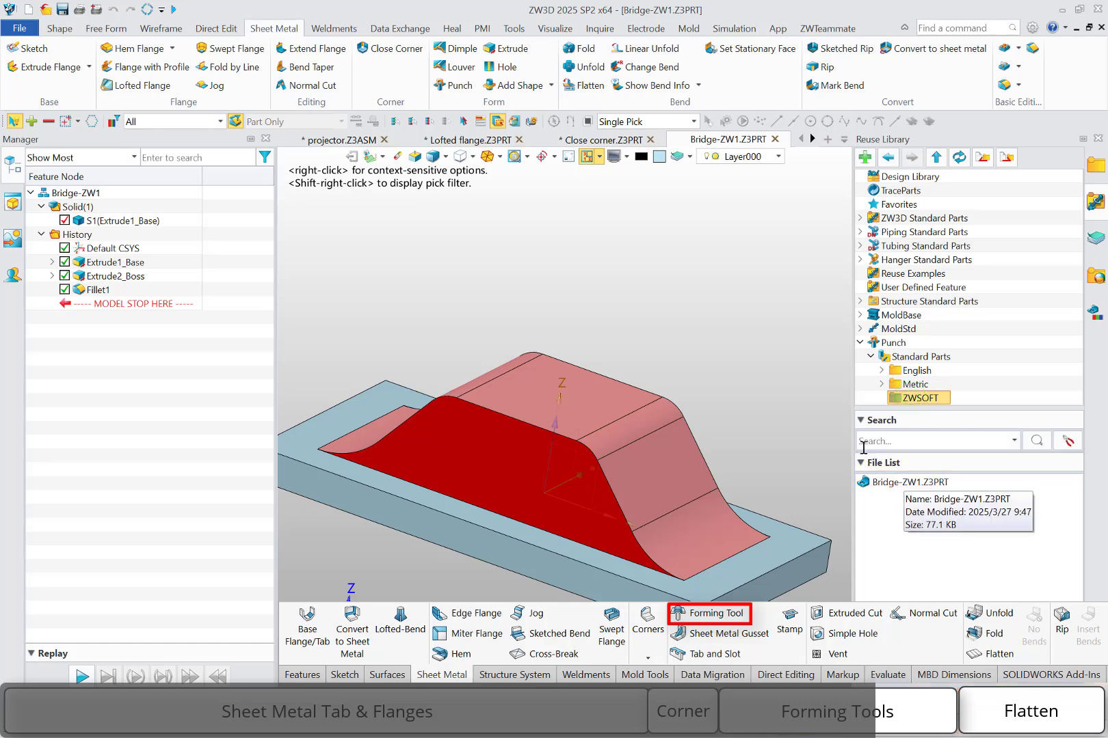
click(579, 140)
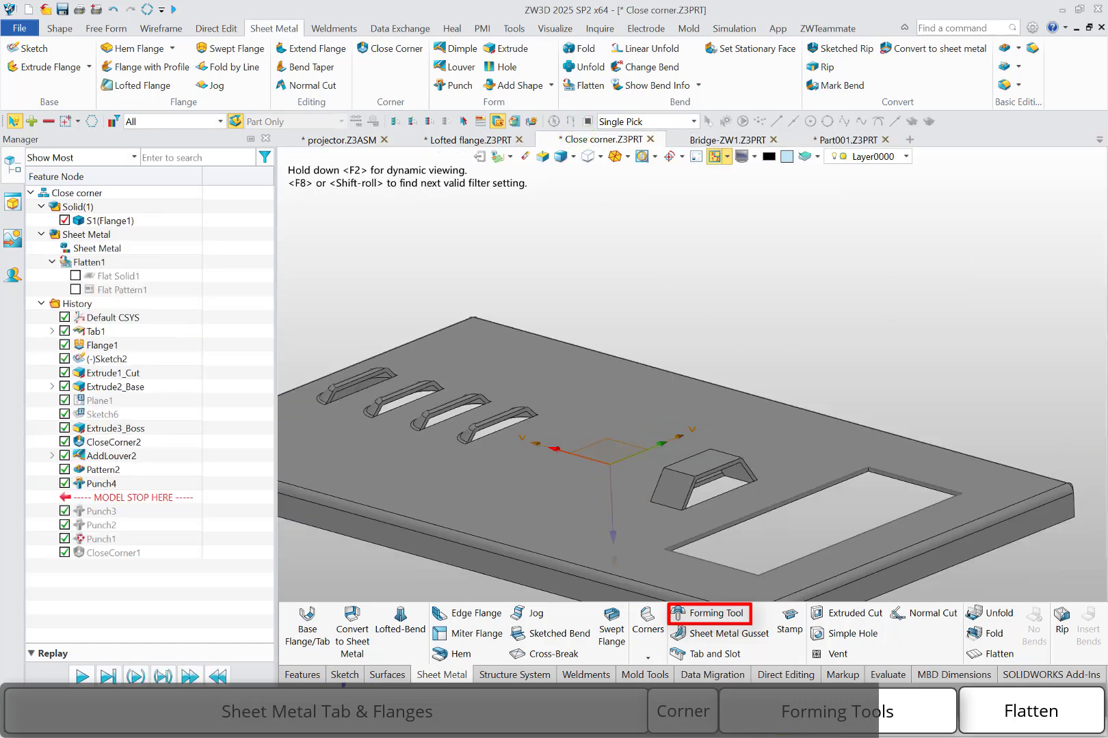
click(804, 736)
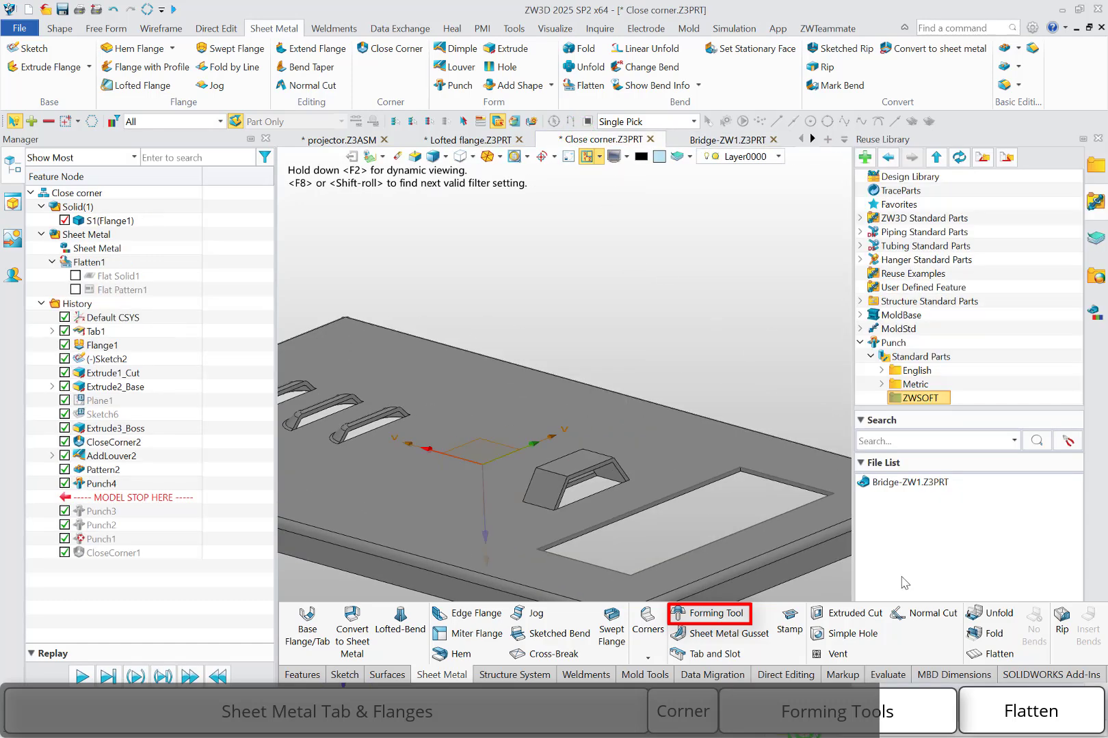
double_click(898, 483)
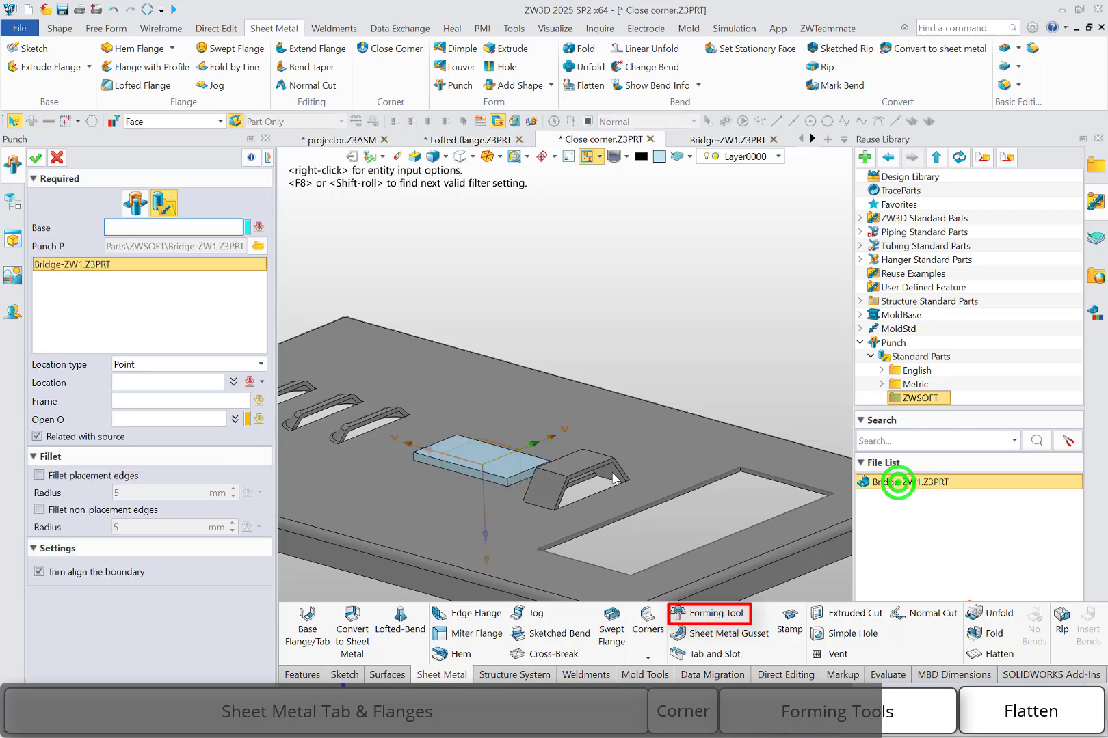
right_drag(588, 452, 561, 492)
click(562, 489)
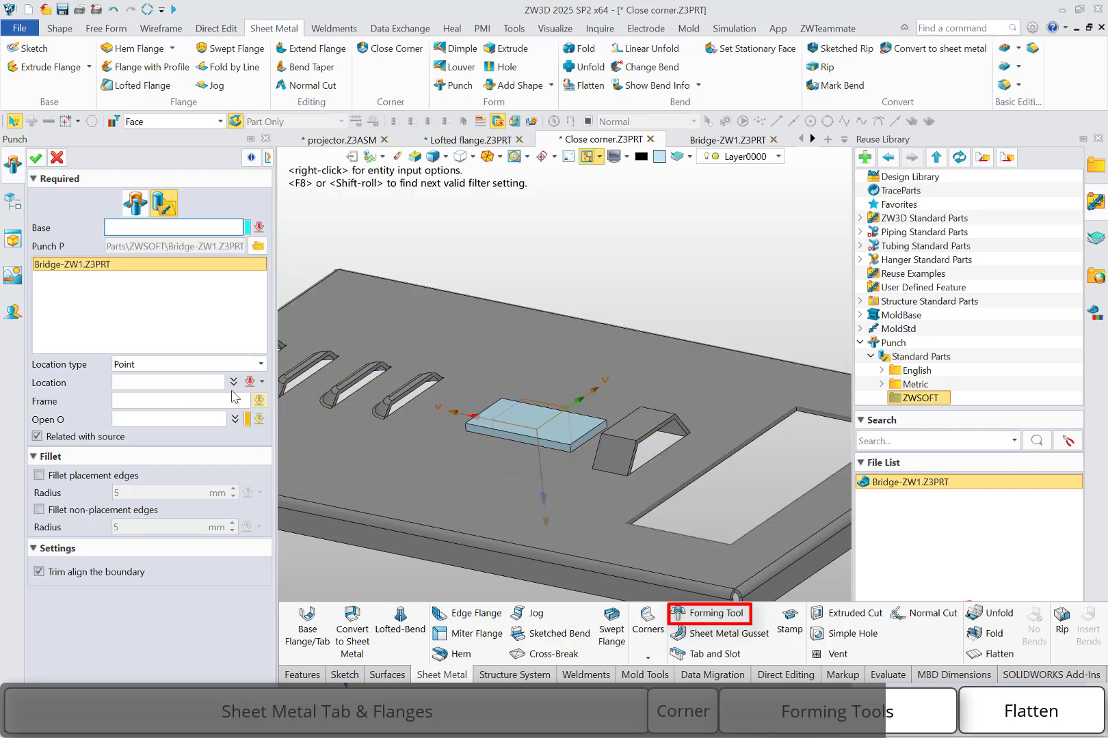
Step: Set the punch's location type to Constraint and pick its short end face facing the louvers as the first coincident entity
click(202, 368)
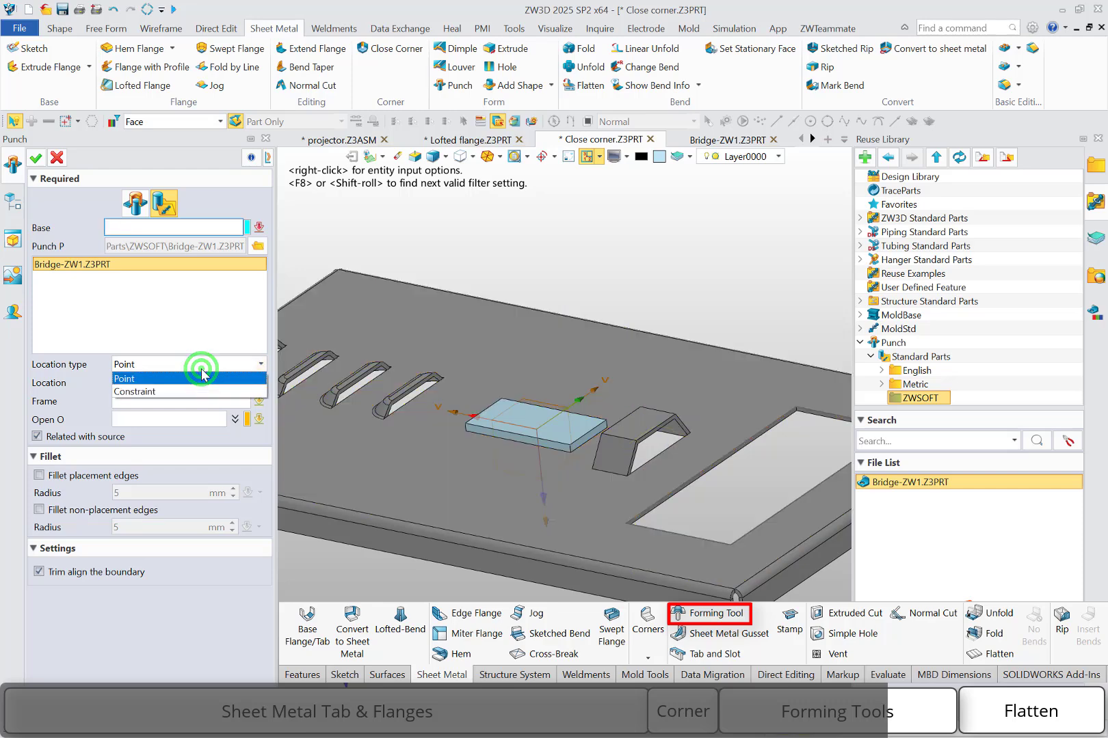
click(183, 392)
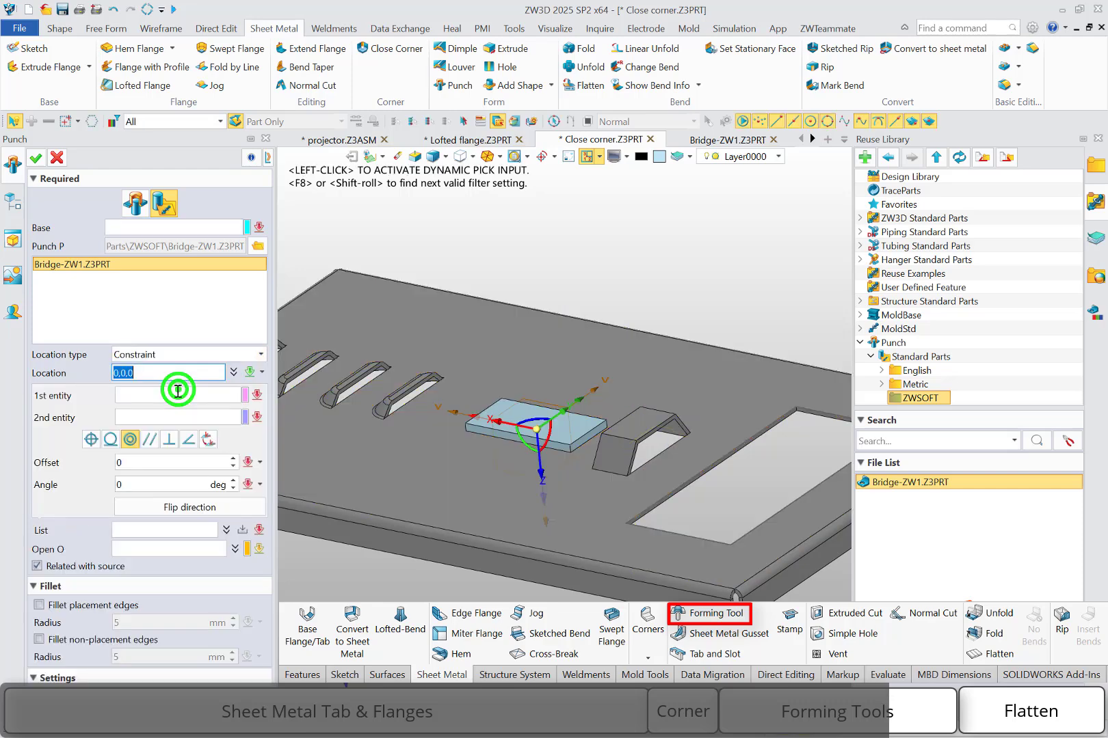
right_drag(435, 462, 436, 457)
click(88, 439)
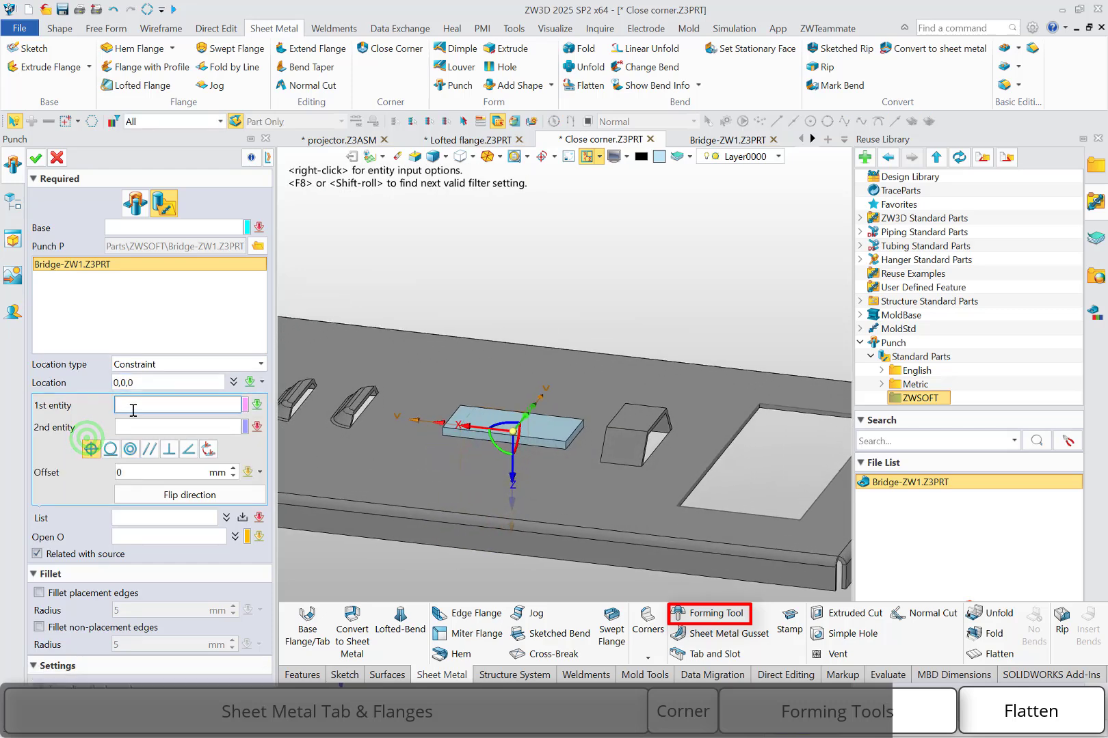
scroll(544, 471, up, 3)
right_drag(545, 470, 543, 430)
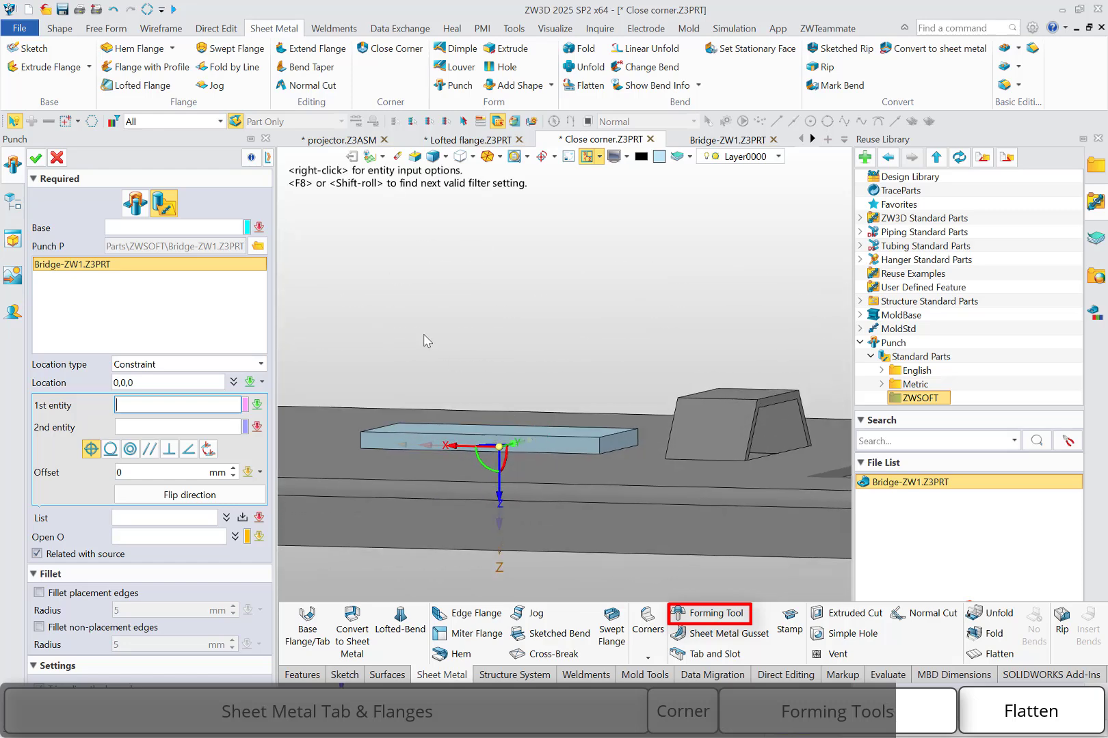
right_drag(437, 335, 465, 410)
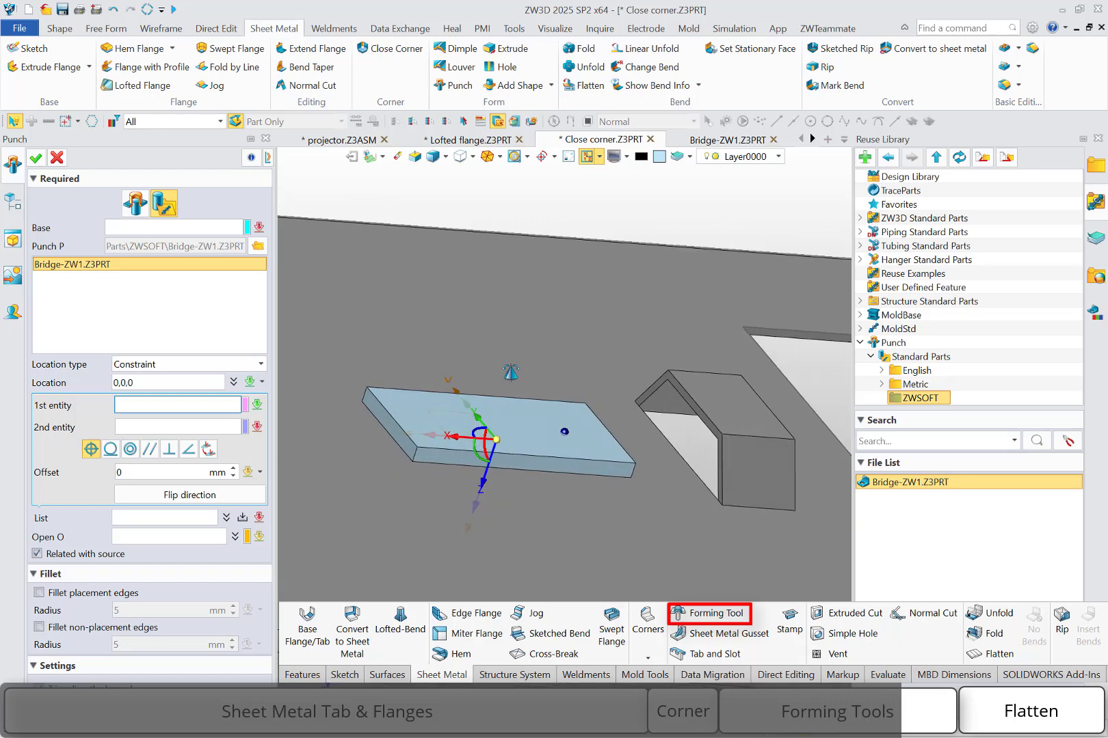
click(391, 433)
scroll(392, 433, up, 3)
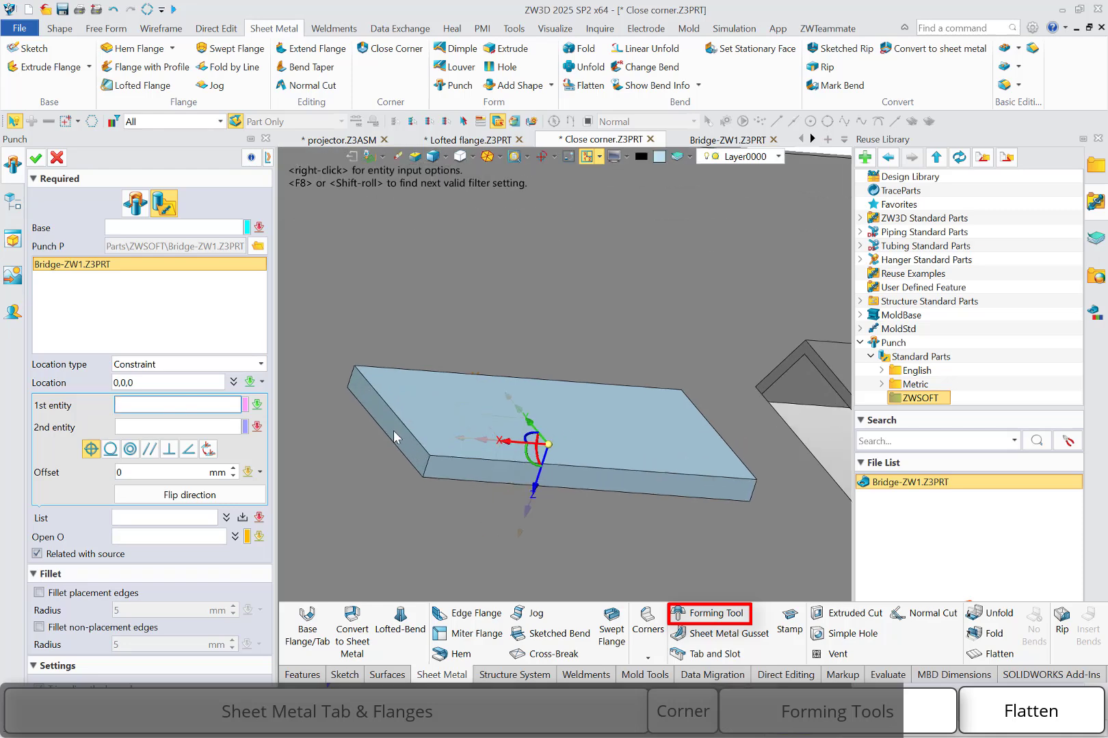
click(391, 429)
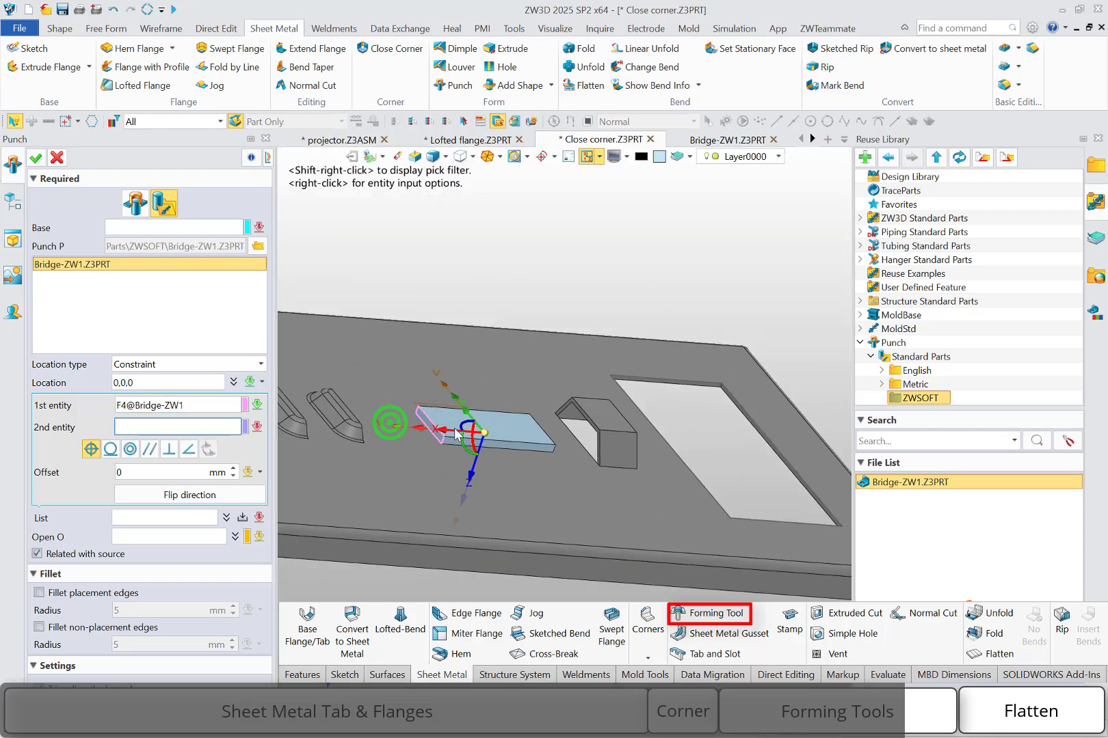
Step: Constrain the picked end face to the short flange's outer face beside the louvers at a 70 mm offset, and add the constraint to the list
scroll(366, 443, up, 3)
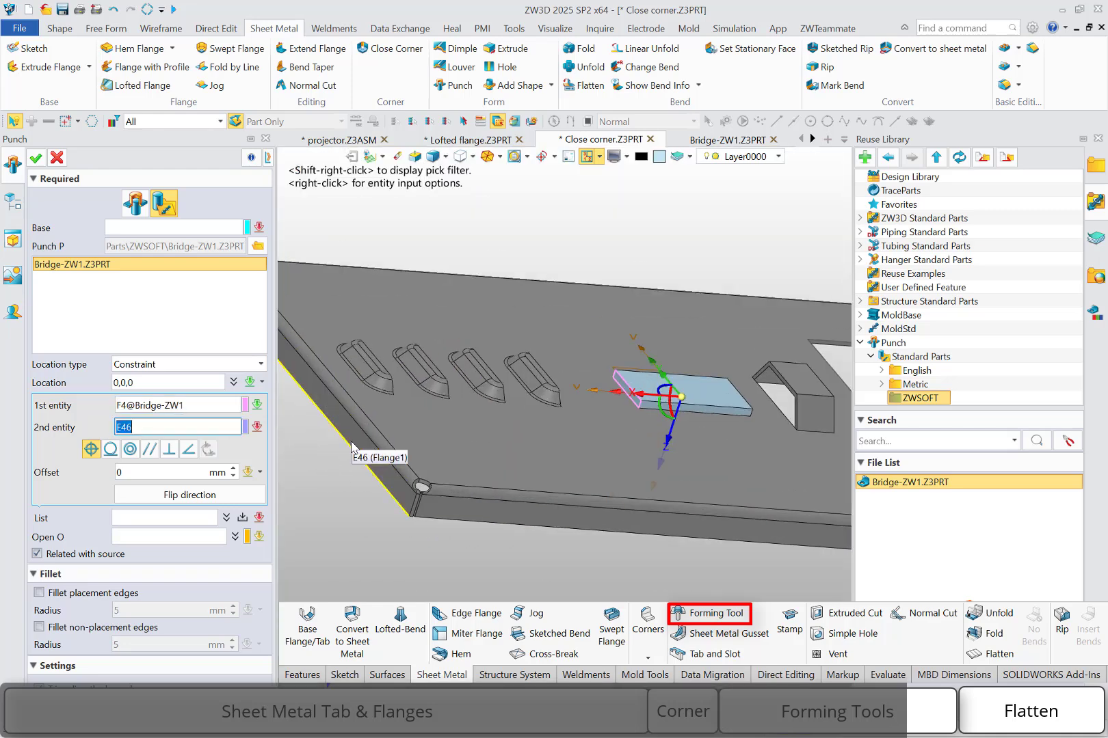
click(353, 447)
click(181, 473)
text(14)
key(Return)
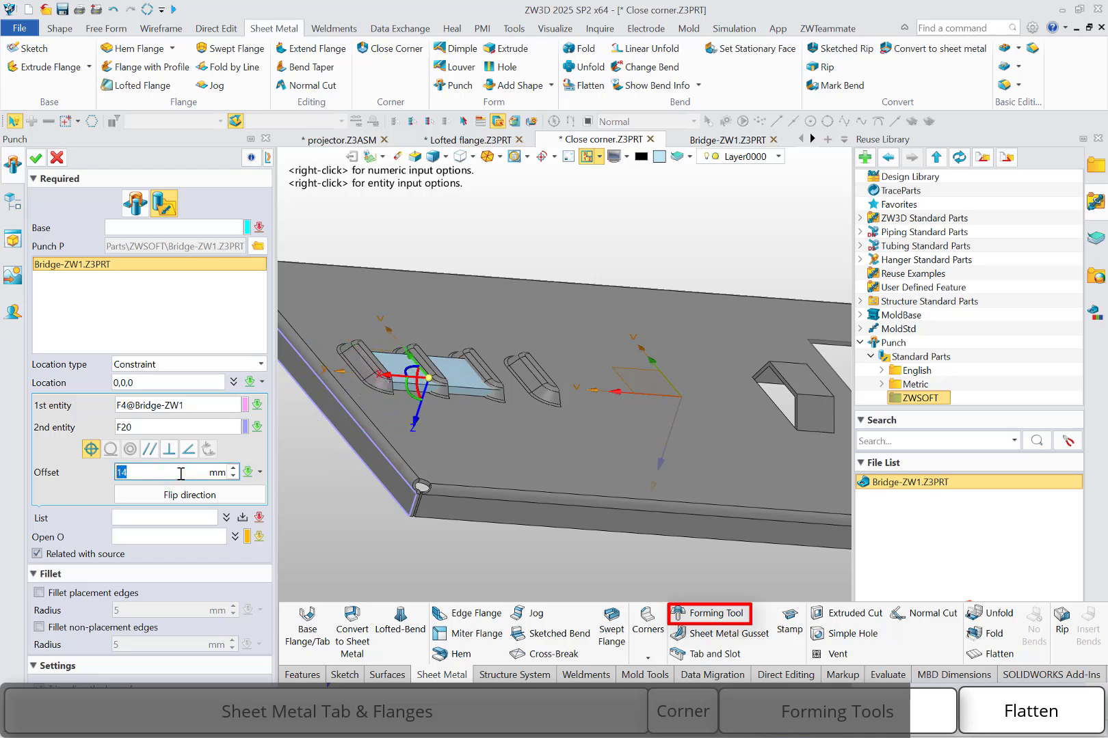
key(Return)
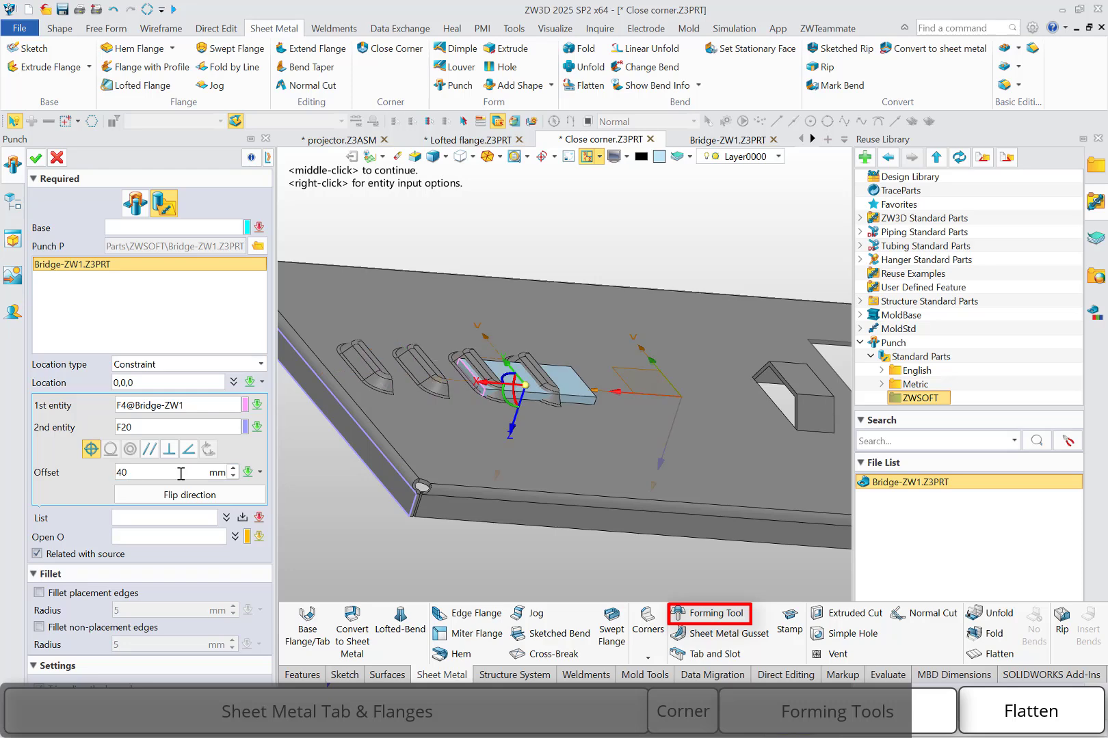
click(166, 473)
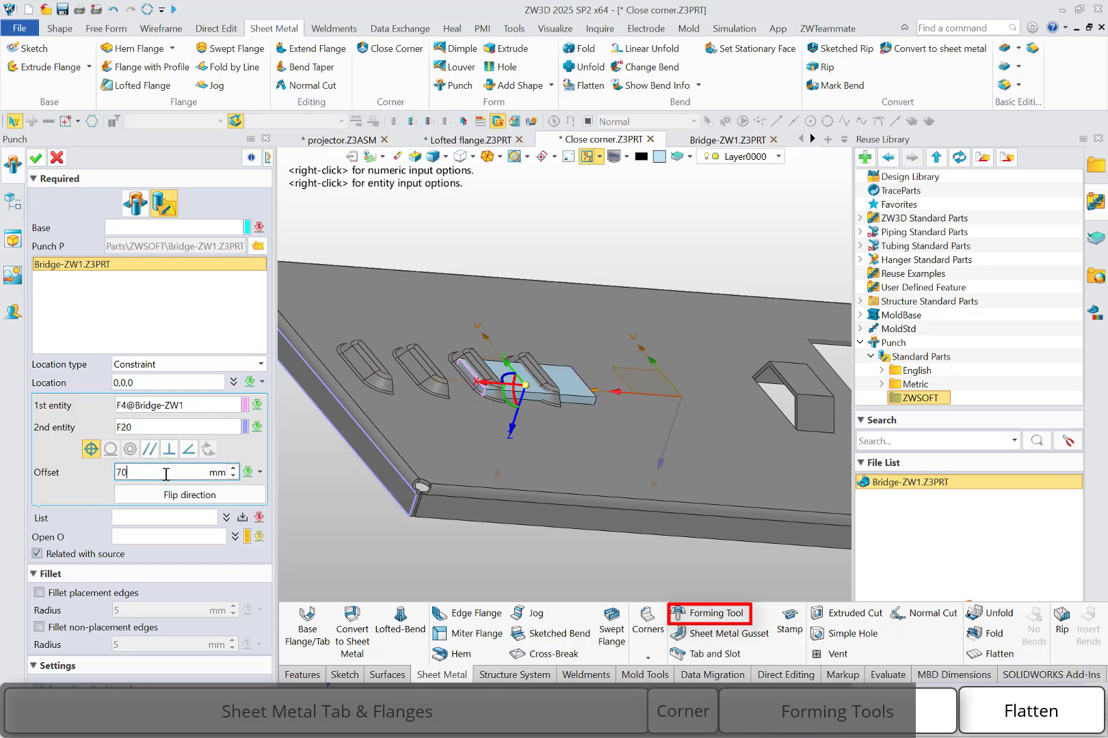
key(Return)
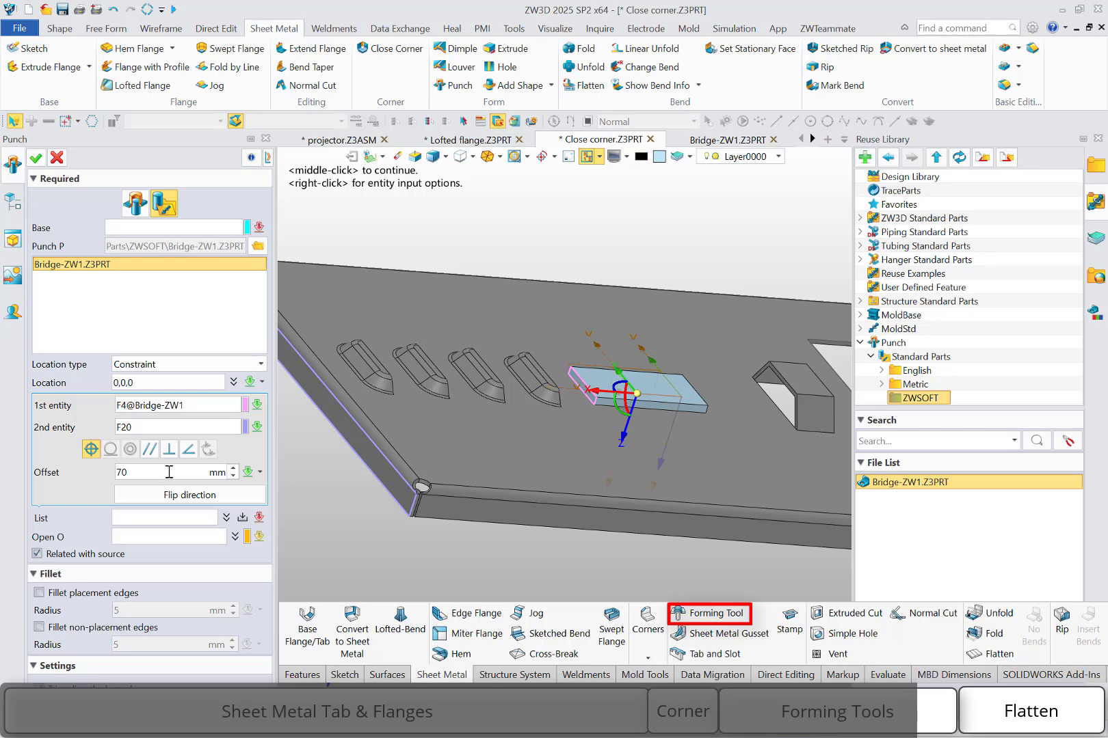
right_drag(495, 469, 448, 480)
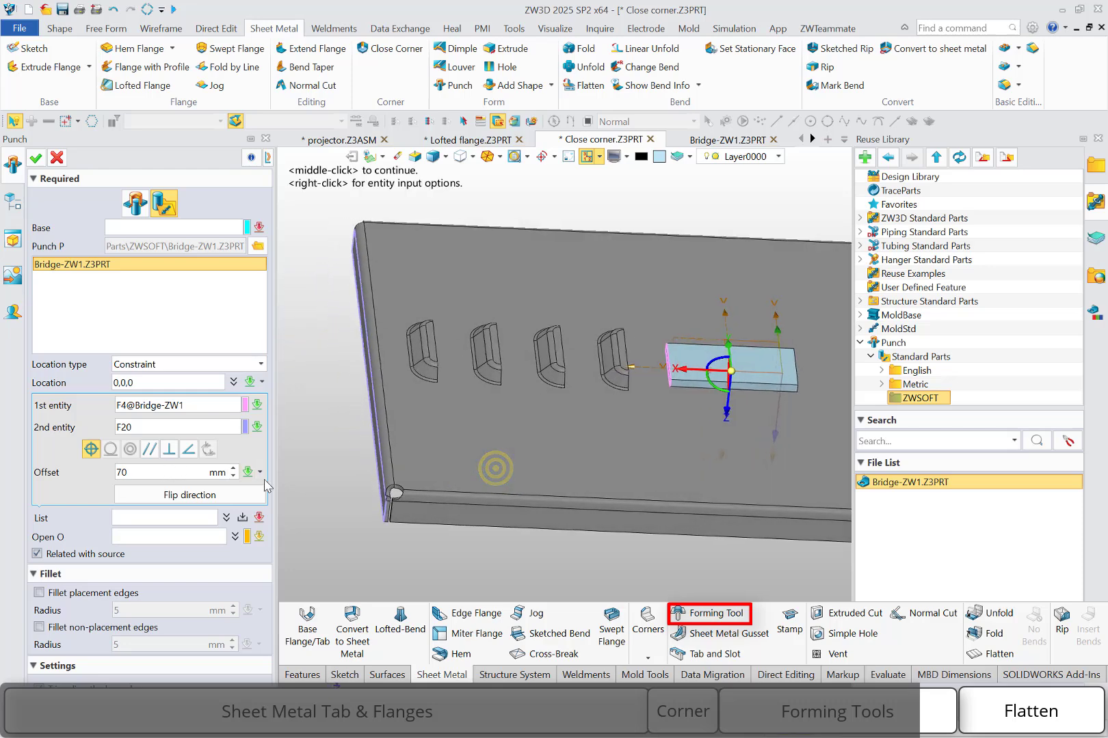
click(243, 519)
Step: Constrain the punch's long side face to the long flange's outer face with a 50 mm offset and add the constraint to the list
scroll(717, 389, up, 3)
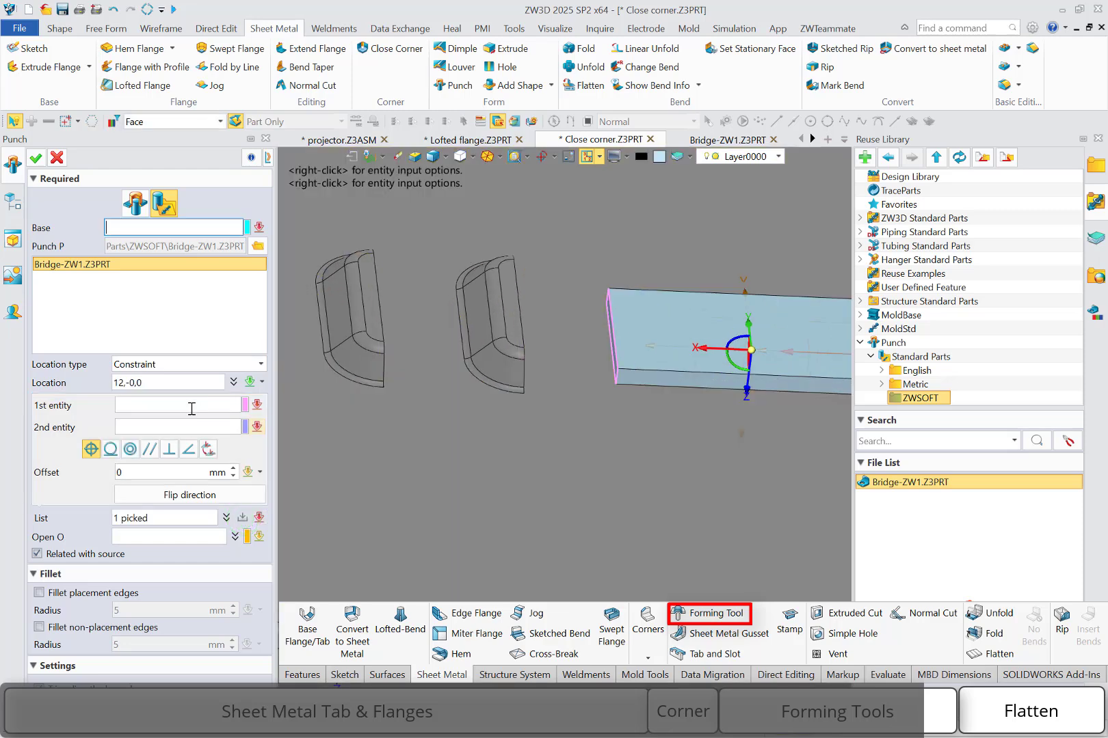
click(191, 409)
click(646, 377)
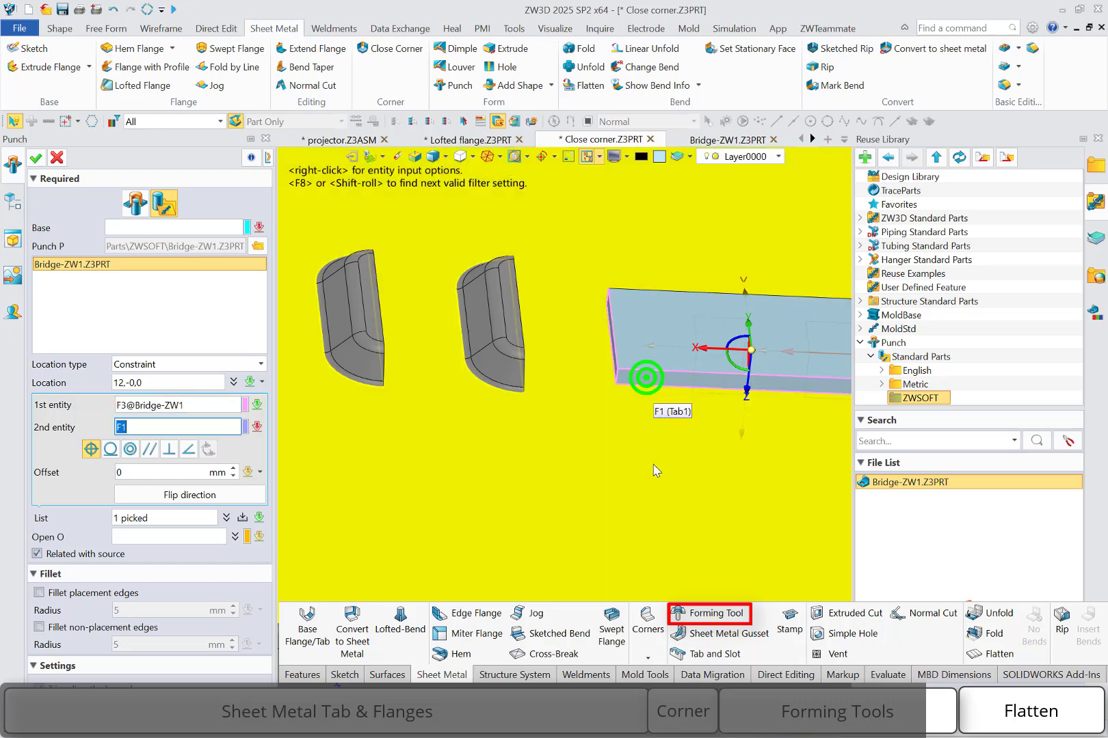
middle_drag(655, 470, 626, 540)
click(614, 554)
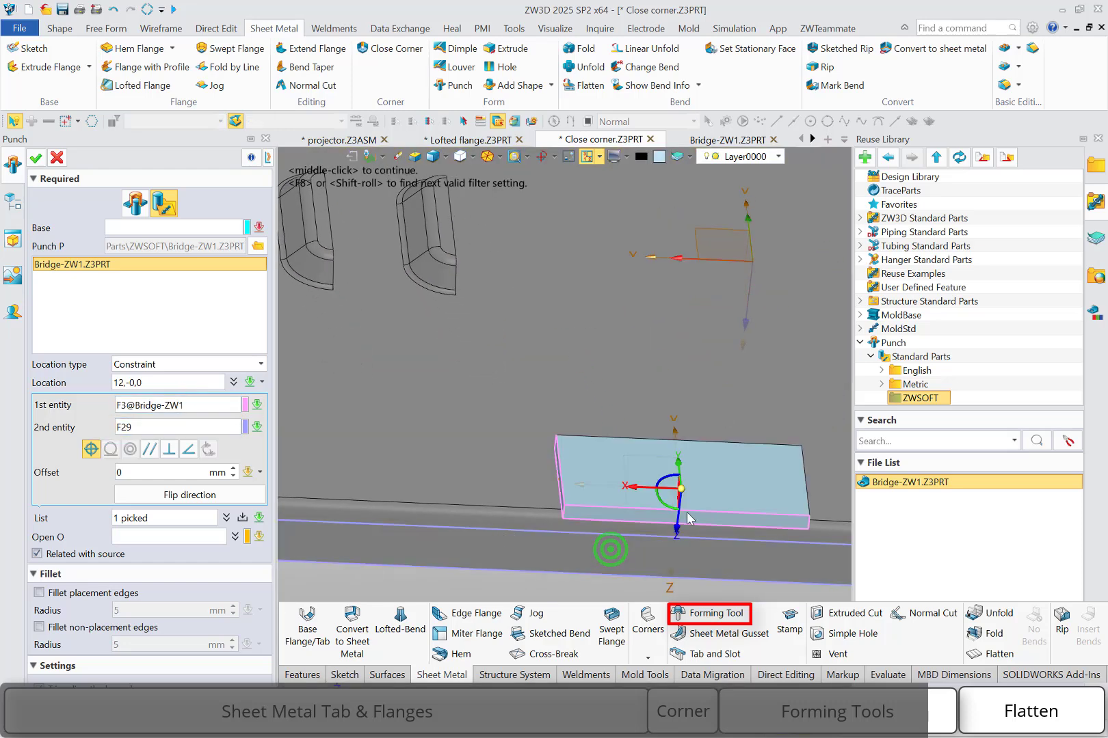
click(151, 471)
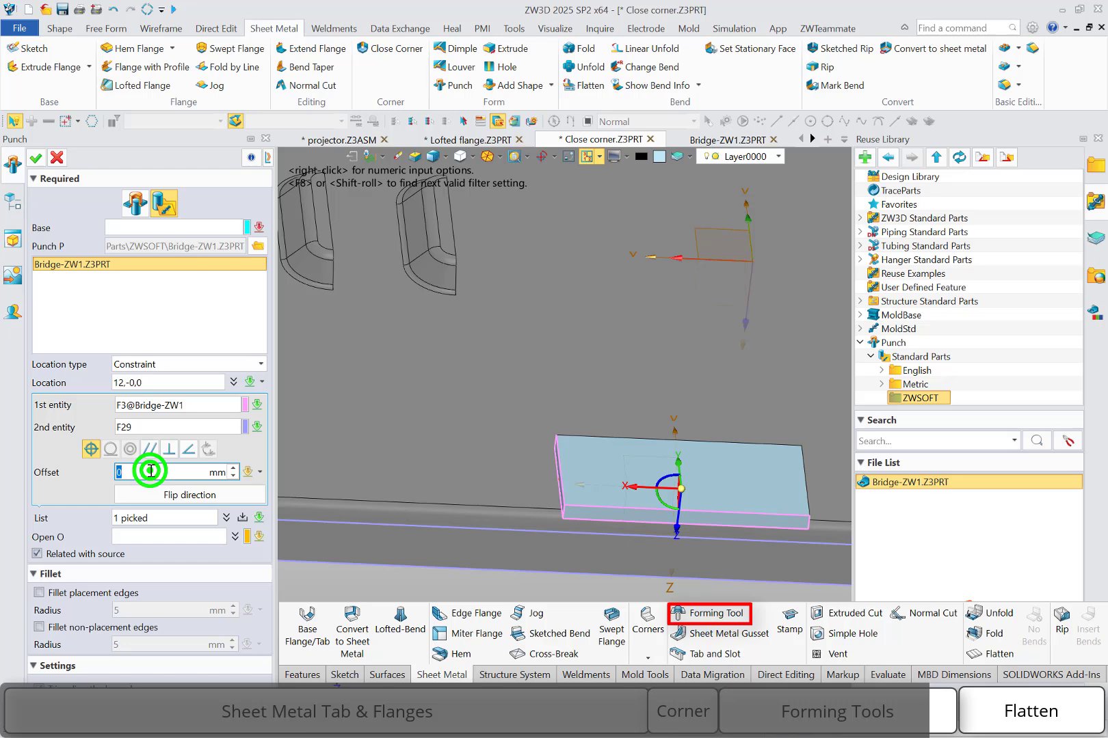
text(50)
key(Return)
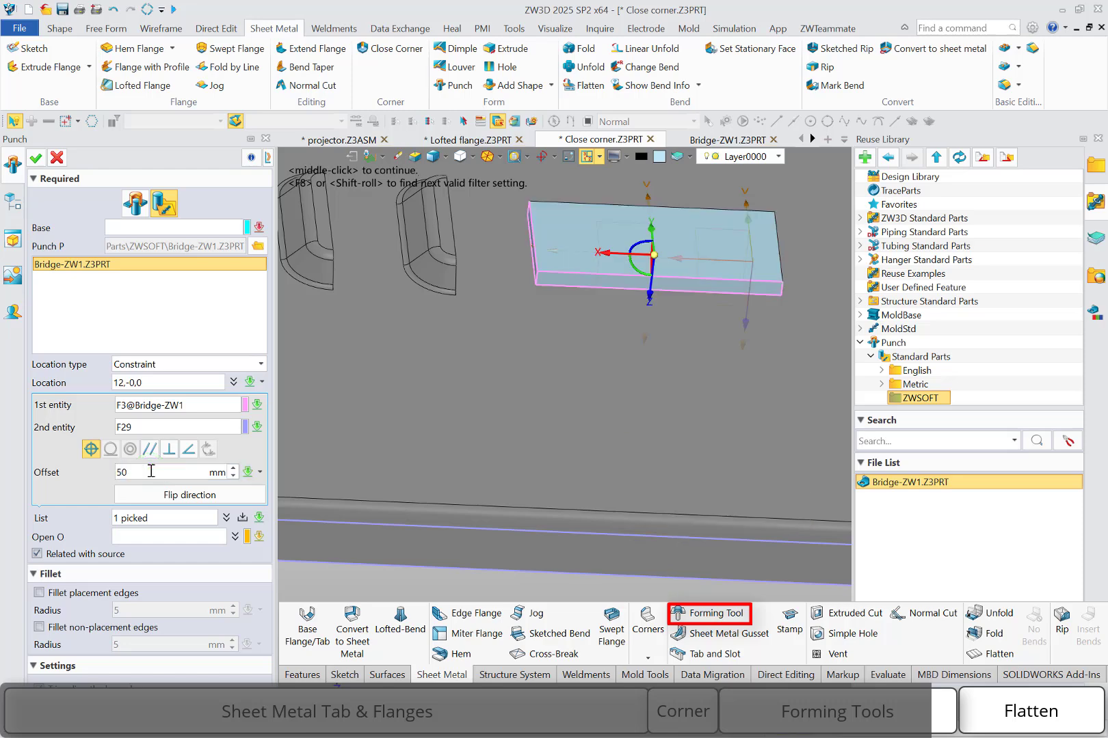
click(242, 517)
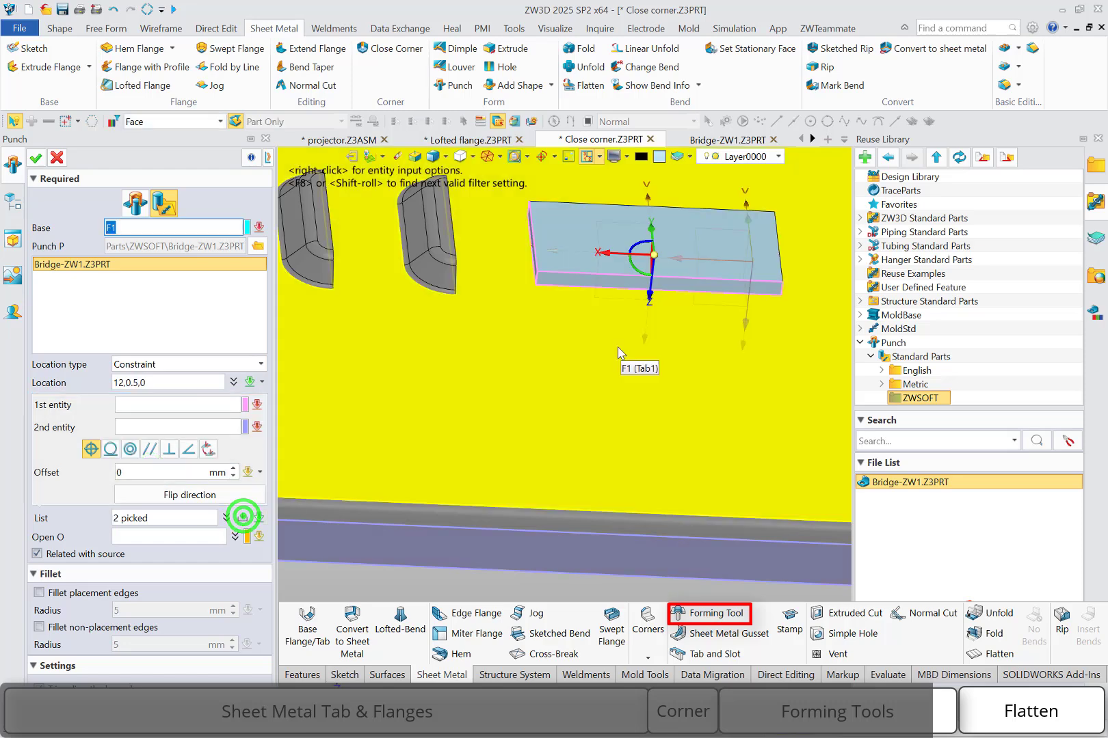
Step: Set the tab's flat outer face F1 as the punch's base face
middle_drag(617, 347, 625, 381)
right_drag(624, 383, 615, 363)
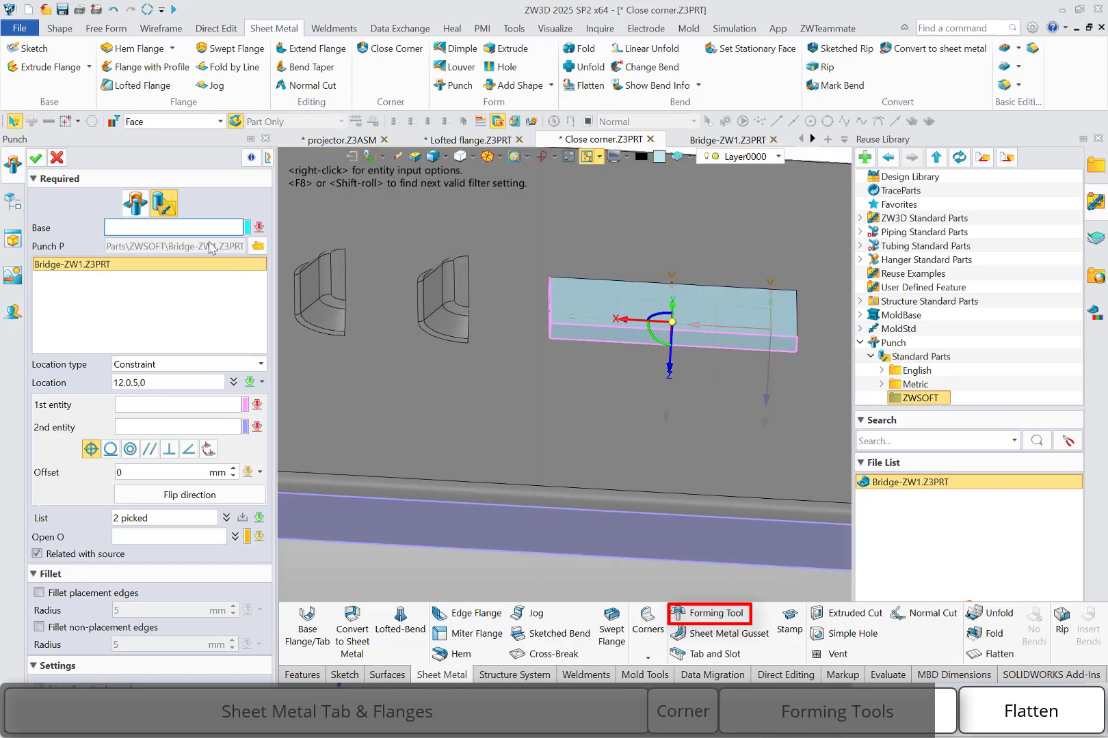
scroll(552, 335, down, 4)
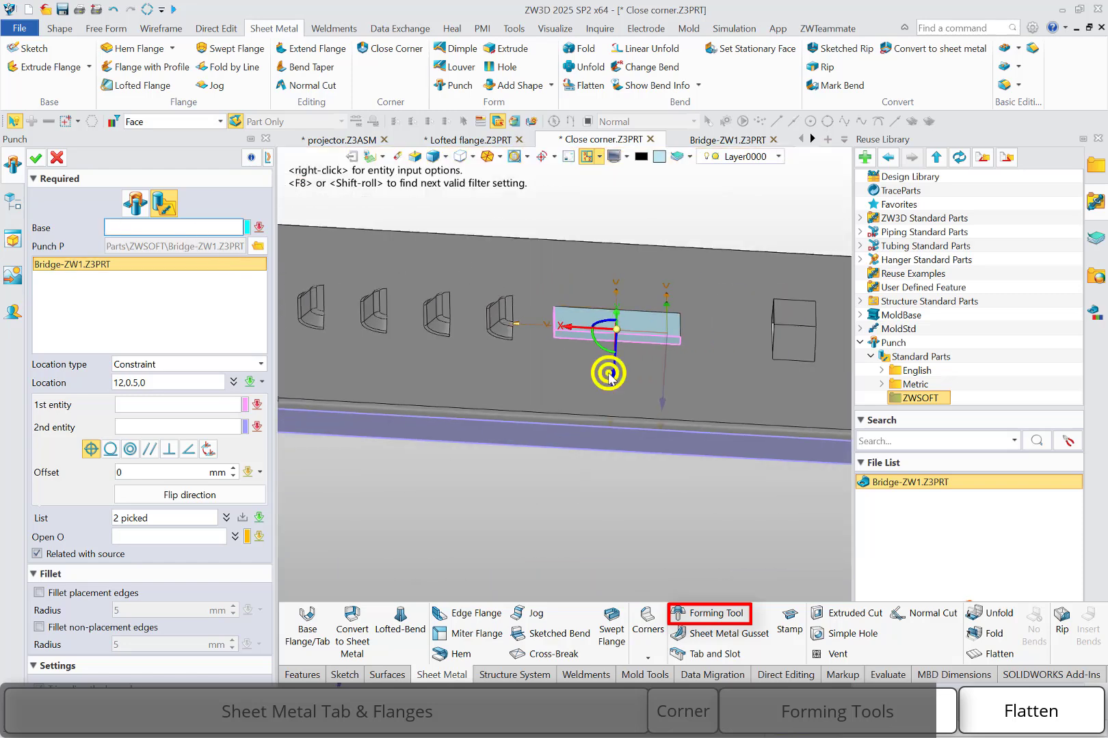
right_drag(608, 374, 612, 300)
click(610, 342)
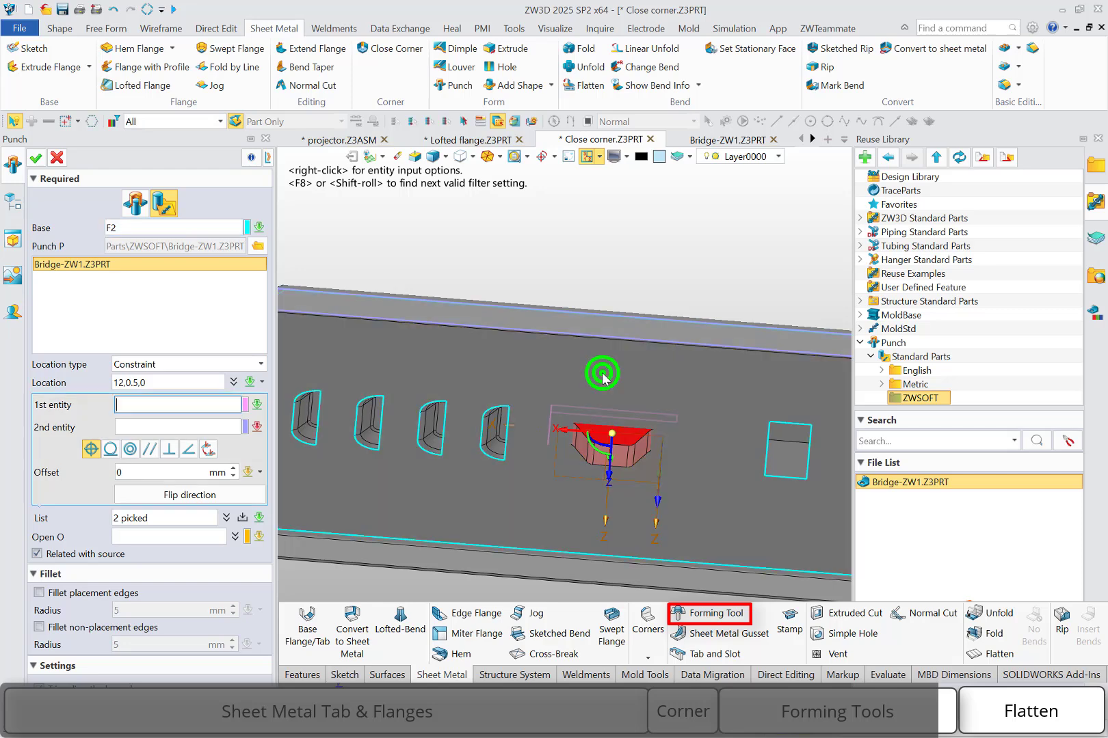
right_drag(603, 374, 596, 324)
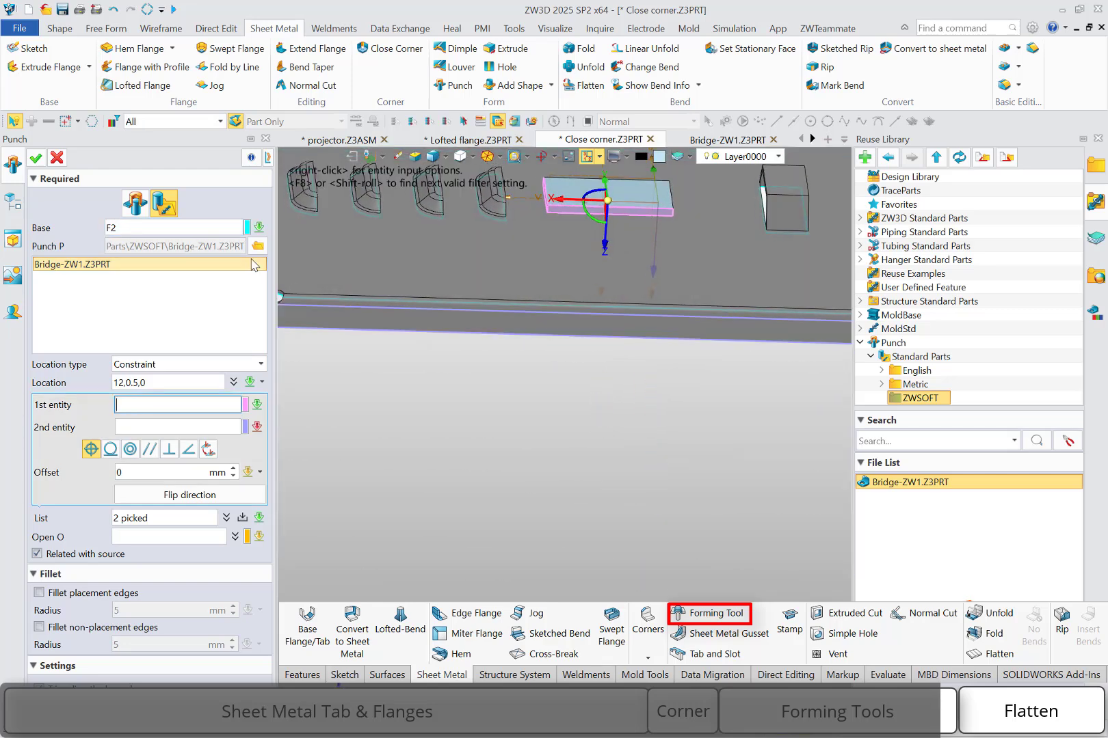
click(225, 226)
click(518, 266)
right_drag(519, 266, 520, 330)
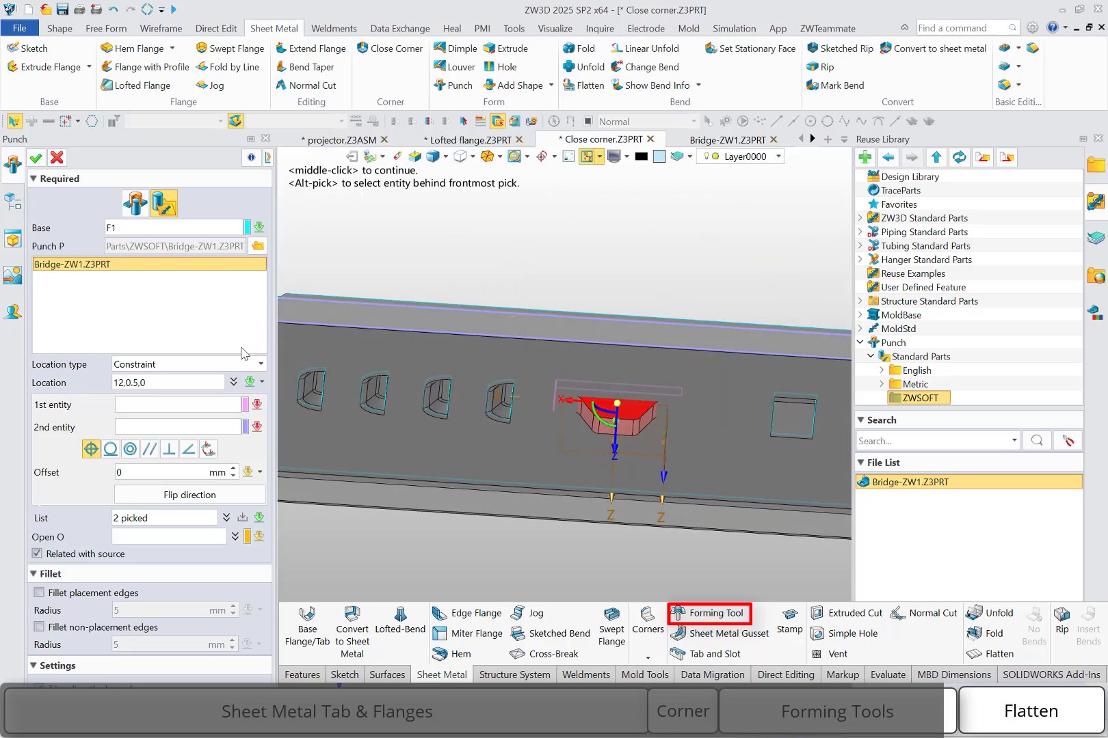
Step: Choose the bridge's two red trapezoidal side faces as open faces and create the punch
click(183, 536)
scroll(608, 410, up, 5)
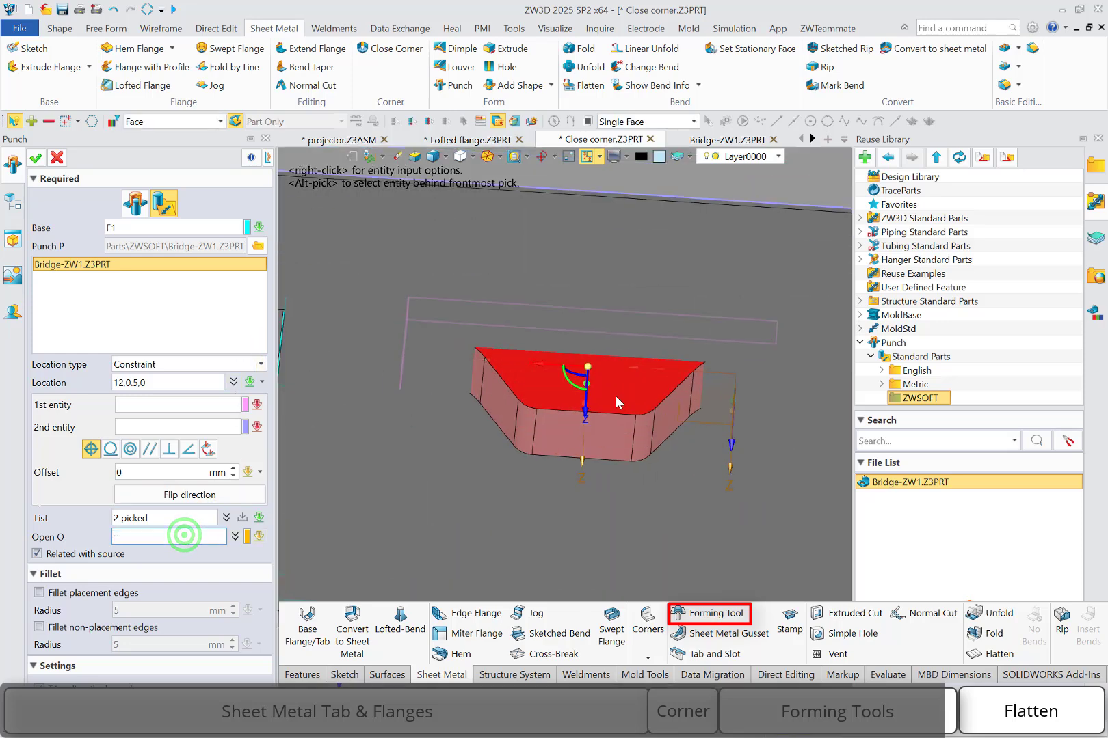
click(616, 408)
right_drag(616, 409, 499, 506)
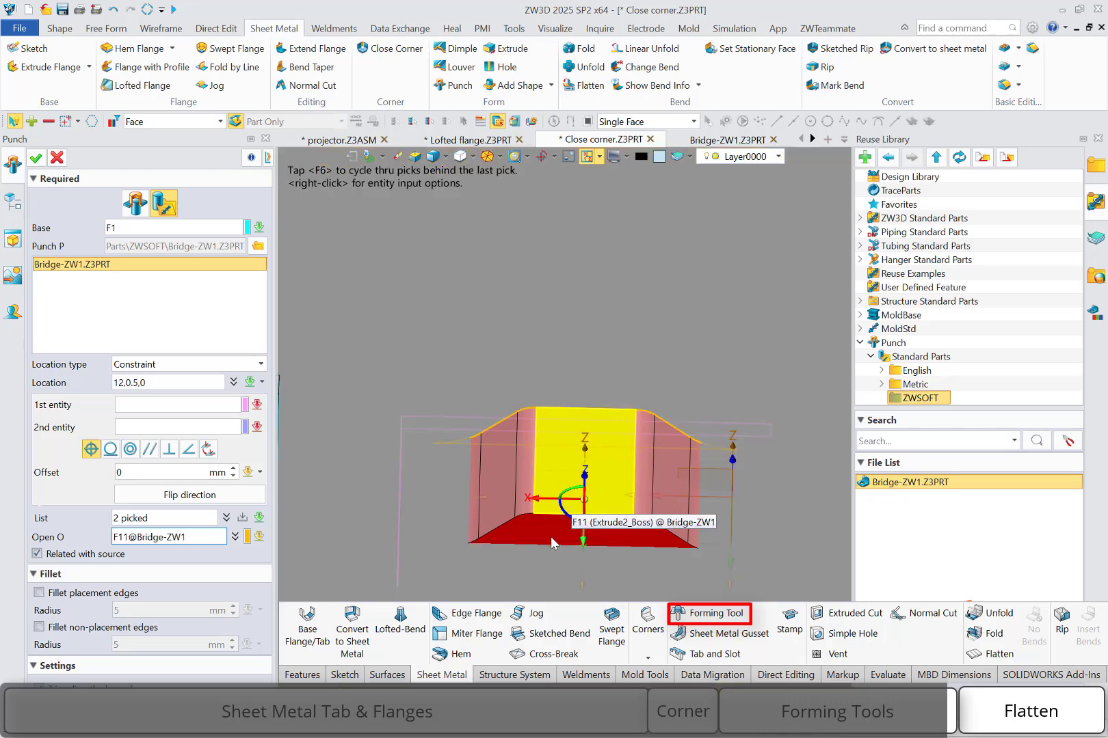
click(536, 537)
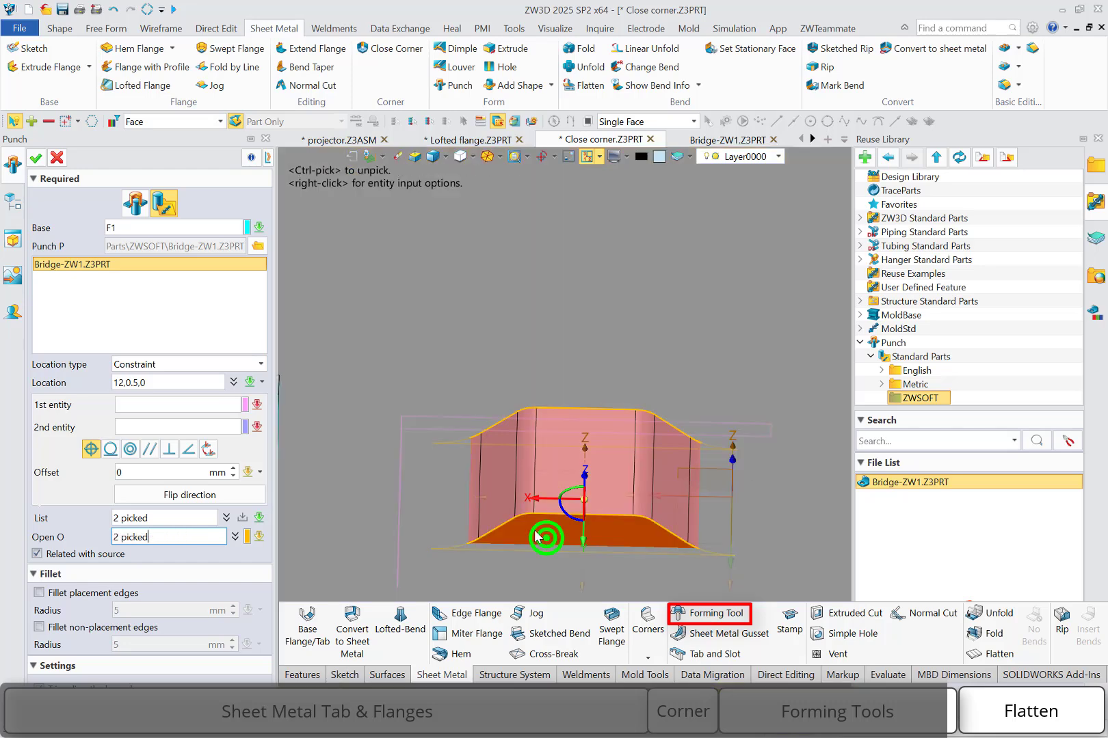
click(36, 158)
scroll(458, 388, up, 5)
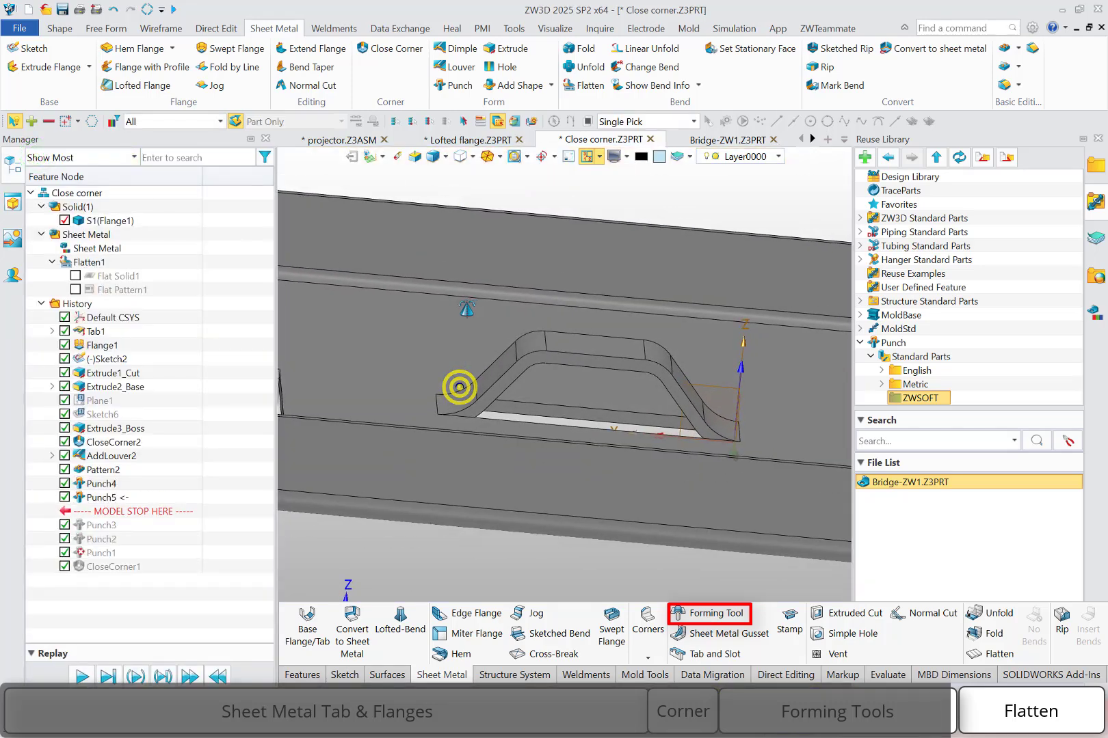
scroll(459, 386, down, 6)
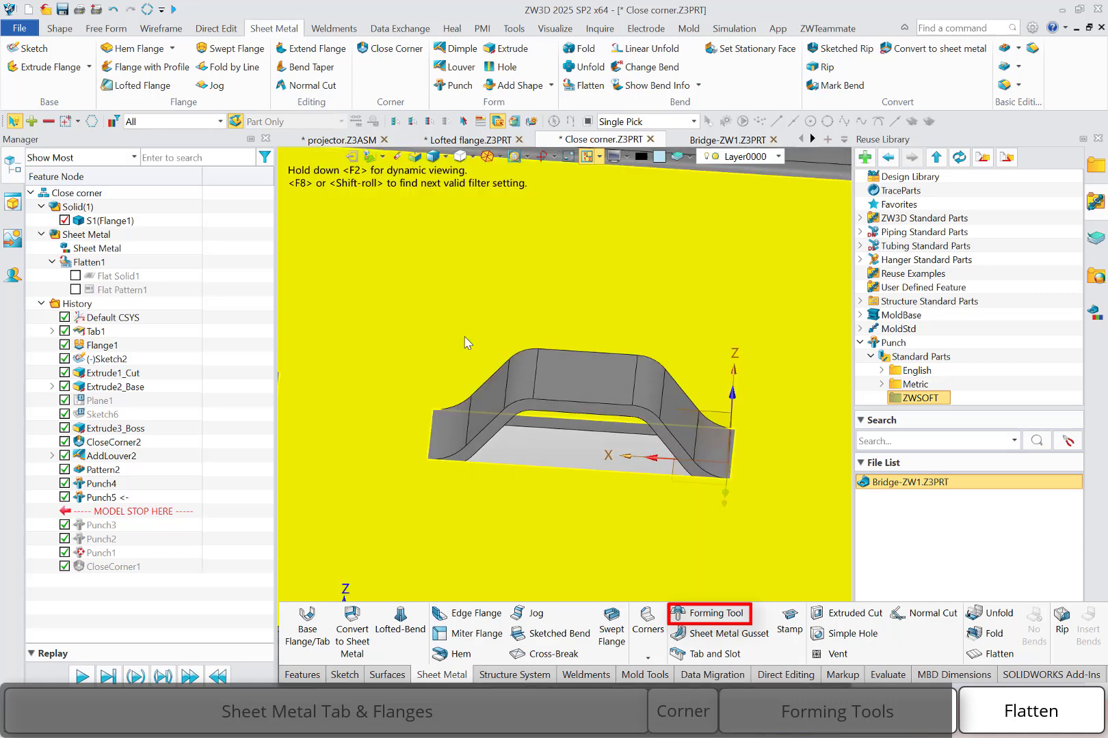
mouse_move(468, 340)
middle_down()
mouse_move(458, 324)
mouse_move(477, 348)
middle_up()
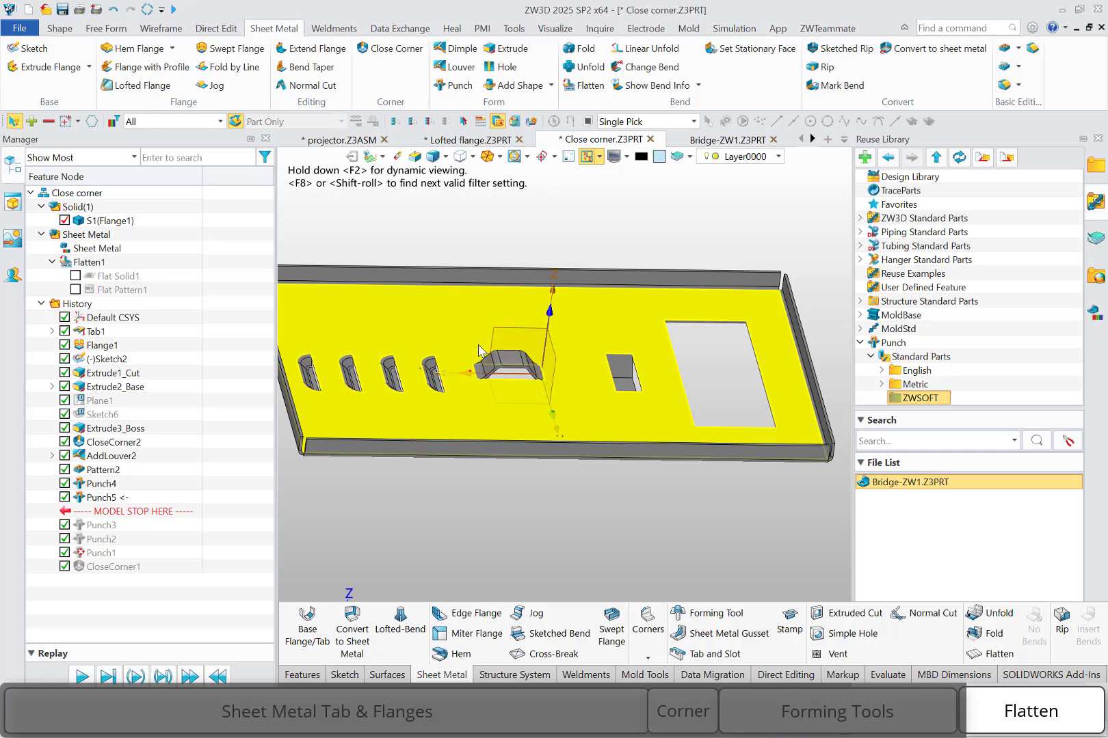
Step: Unfold the sheet metal body S1 with the tab's flat face F2 as the stationary face
click(590, 67)
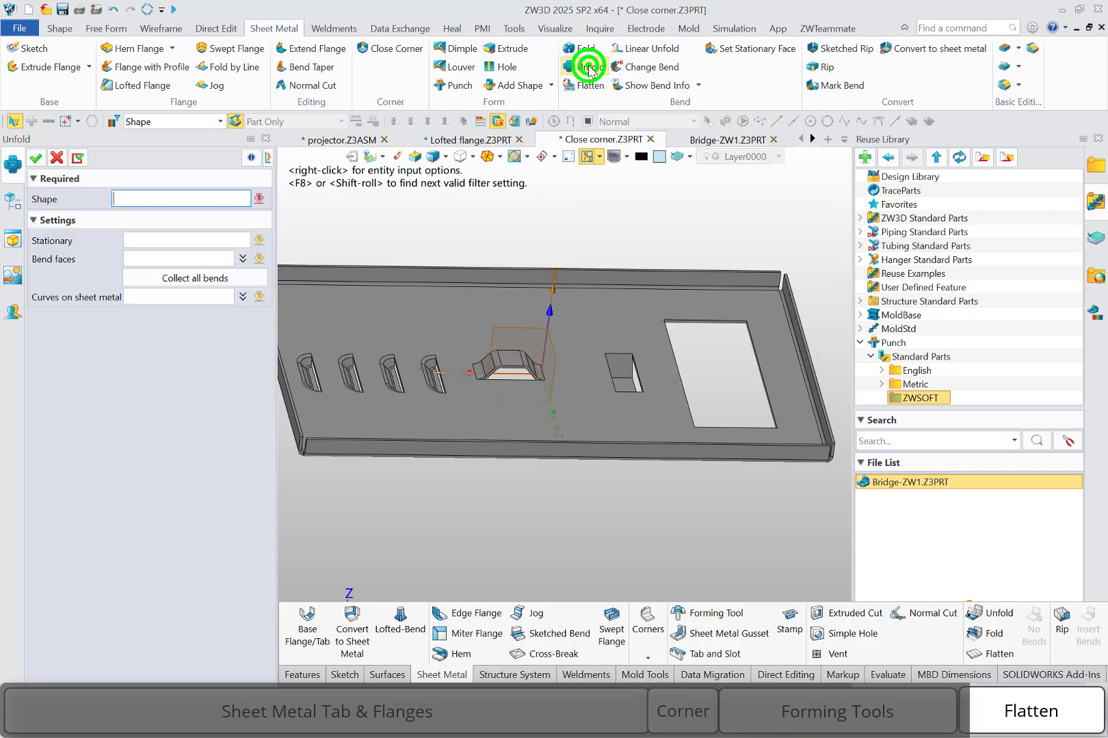
click(574, 327)
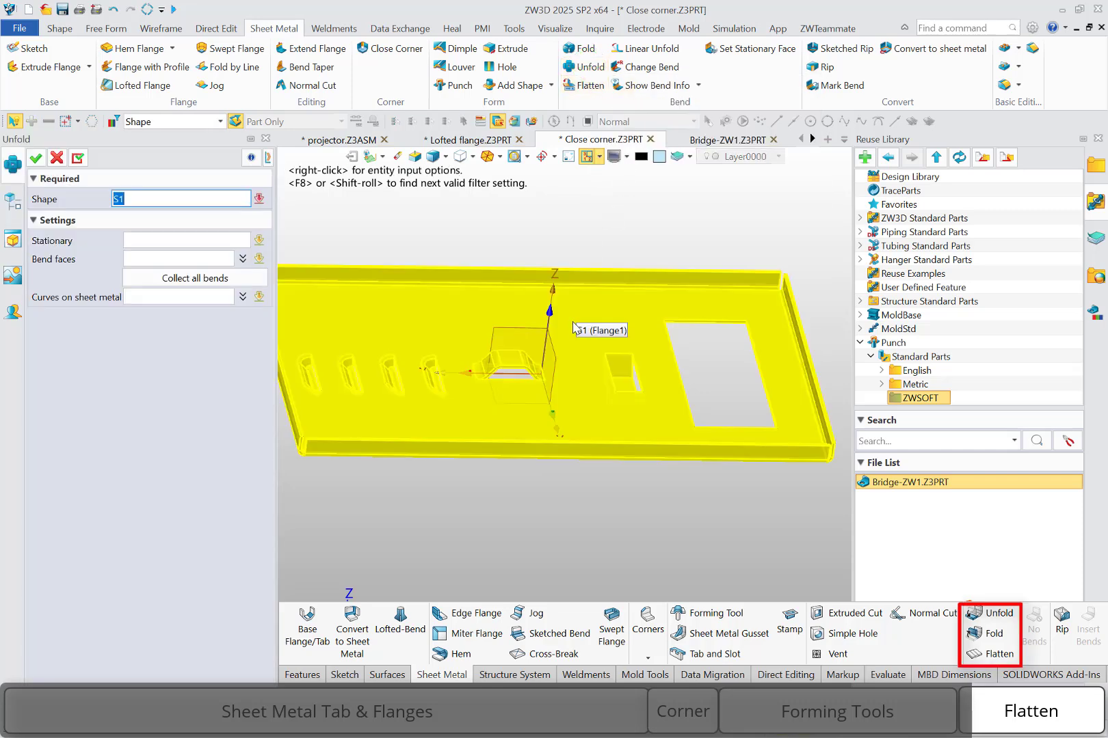
click(572, 329)
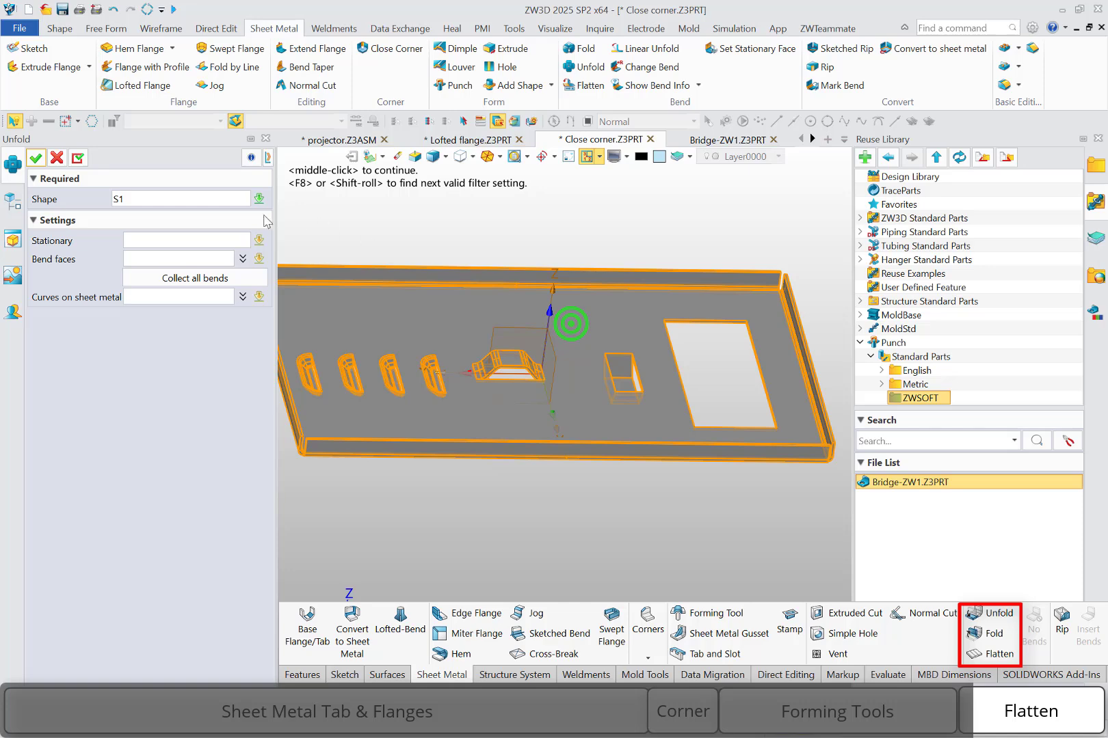
click(212, 240)
click(435, 304)
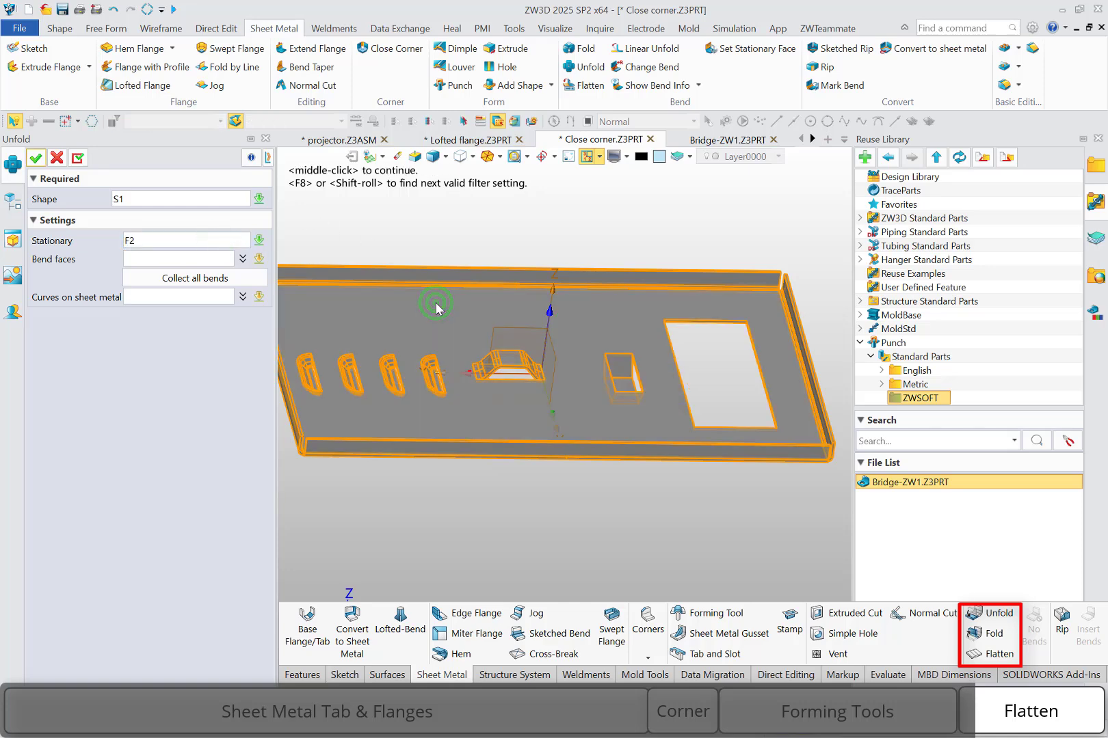
click(36, 160)
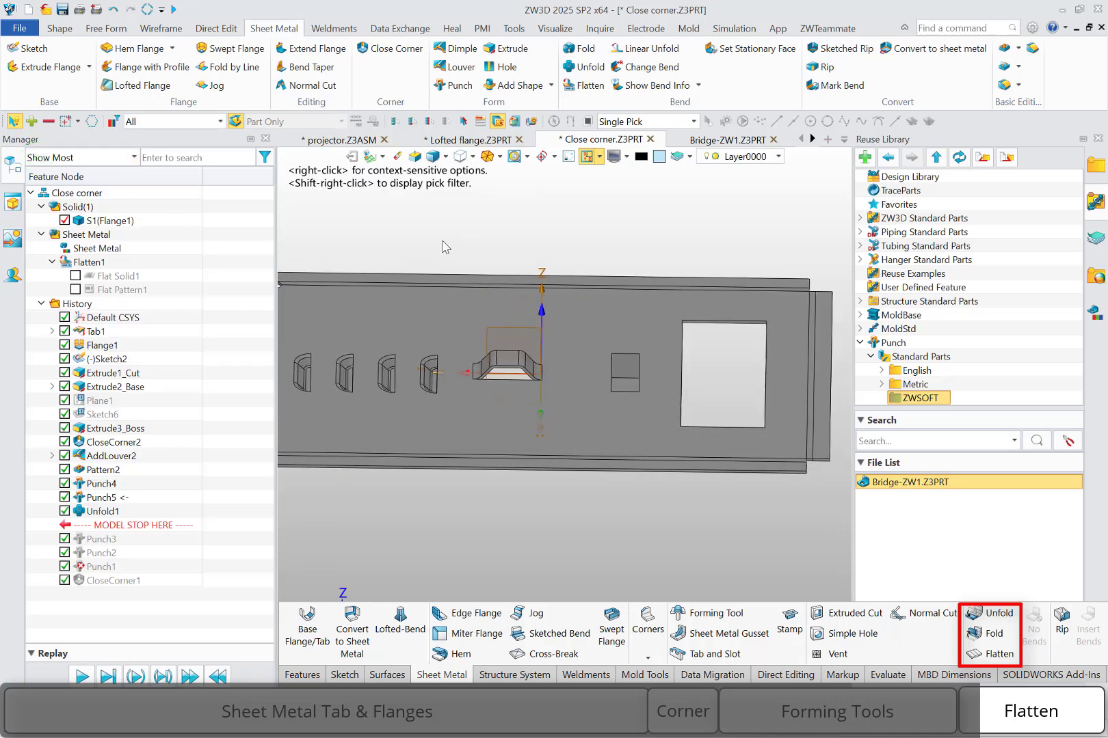
Step: Create a drawing sheet of the unfolded part and place a TOP view at 90,120 with bend lines and bend notes shown
right_click(446, 235)
click(488, 435)
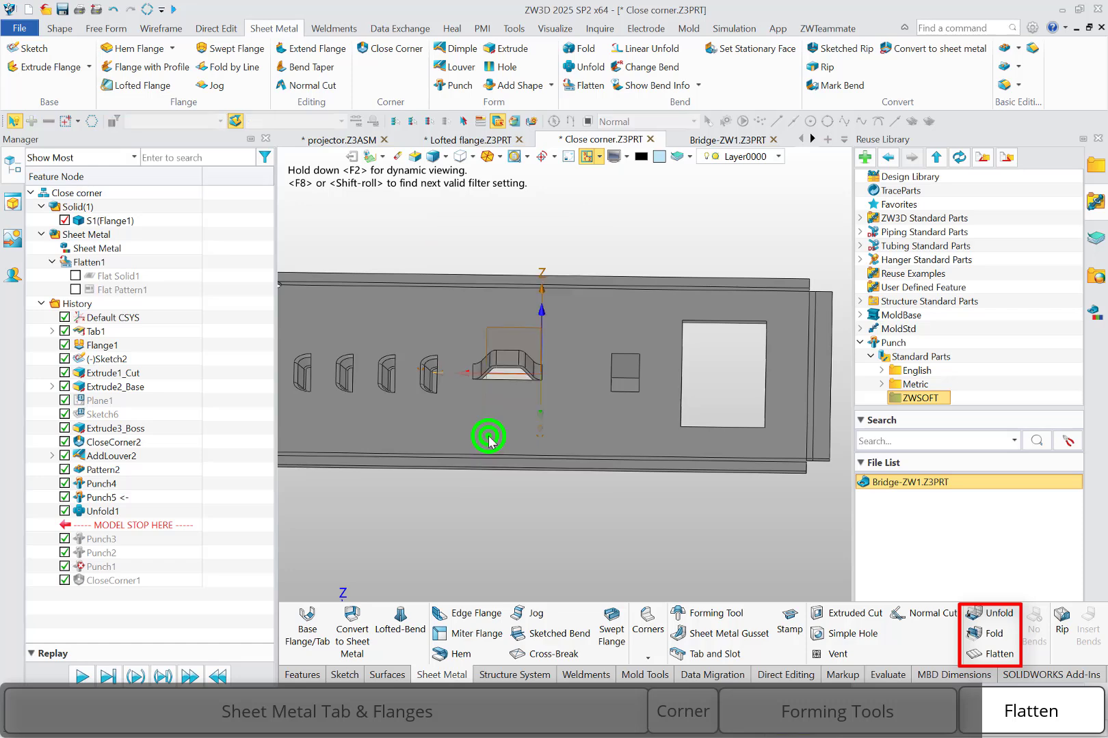
click(532, 545)
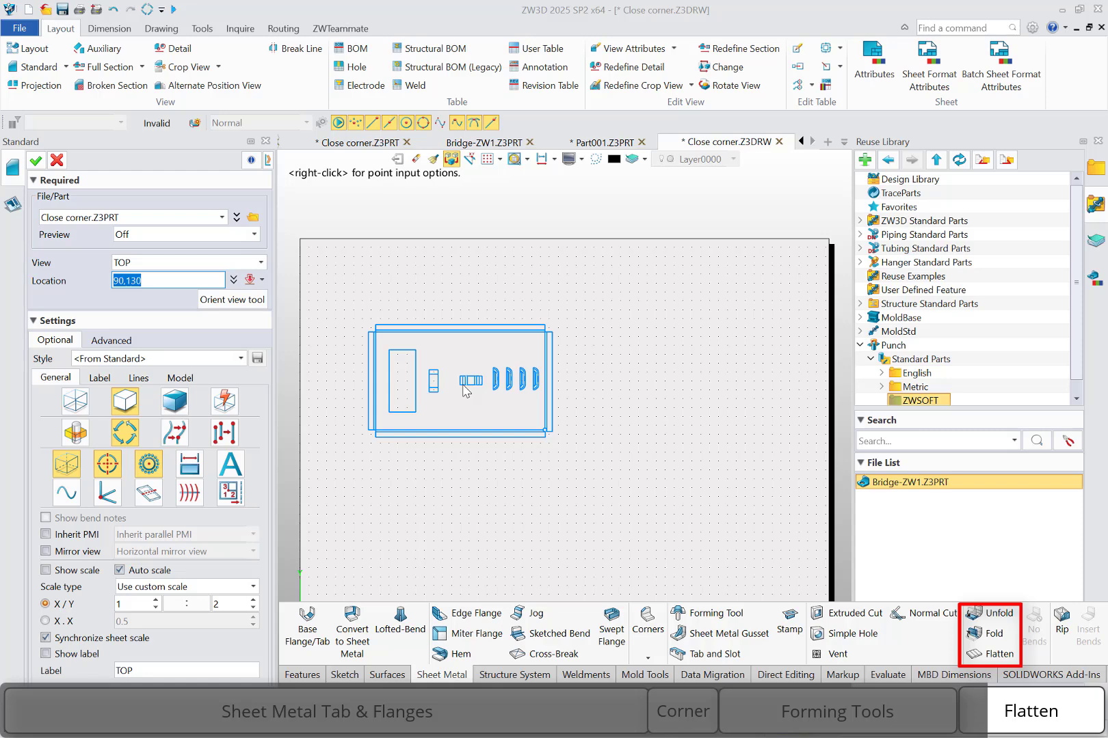
click(142, 489)
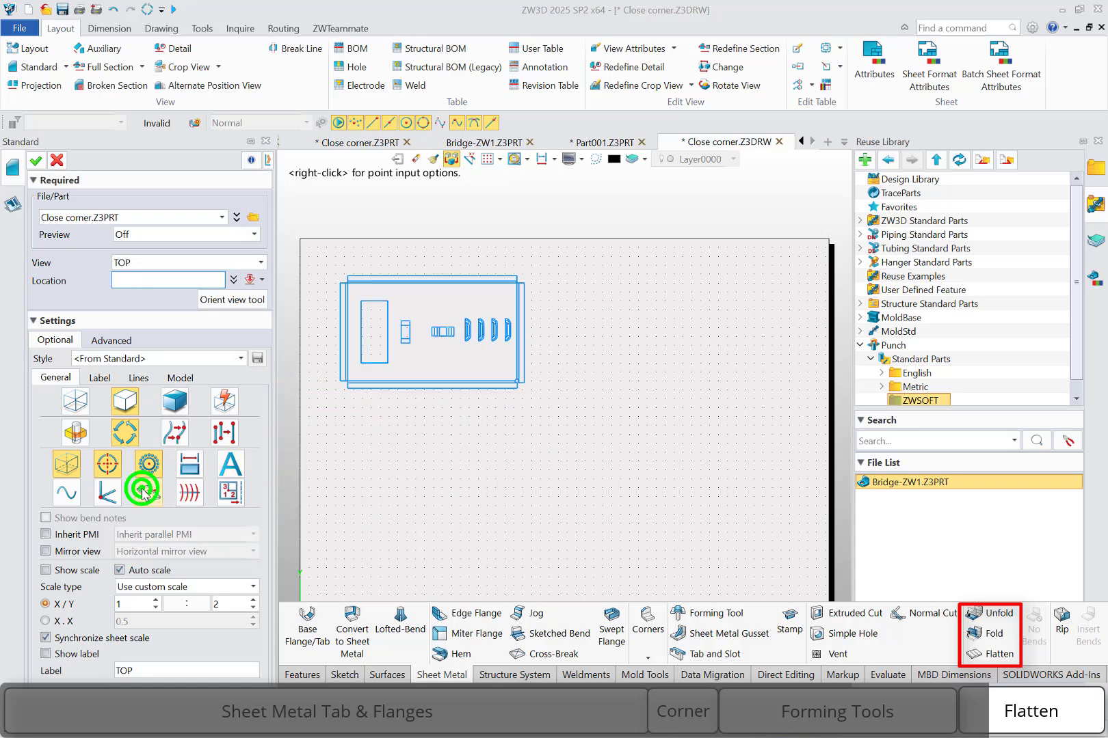
click(110, 518)
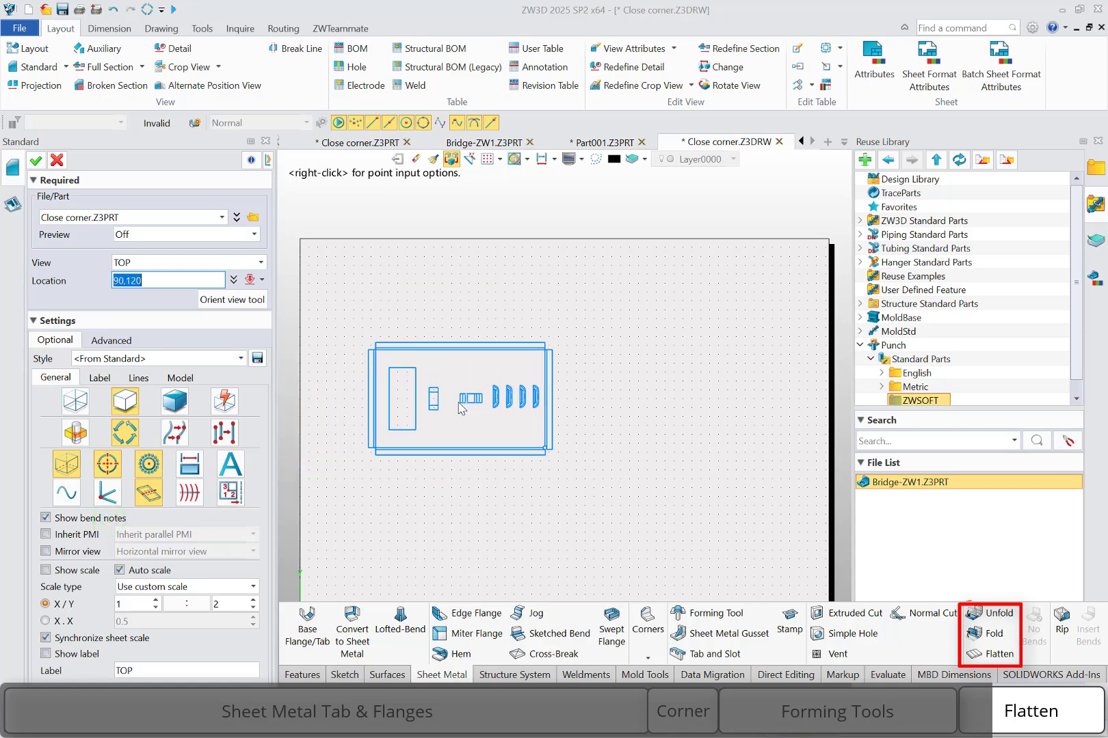
click(460, 409)
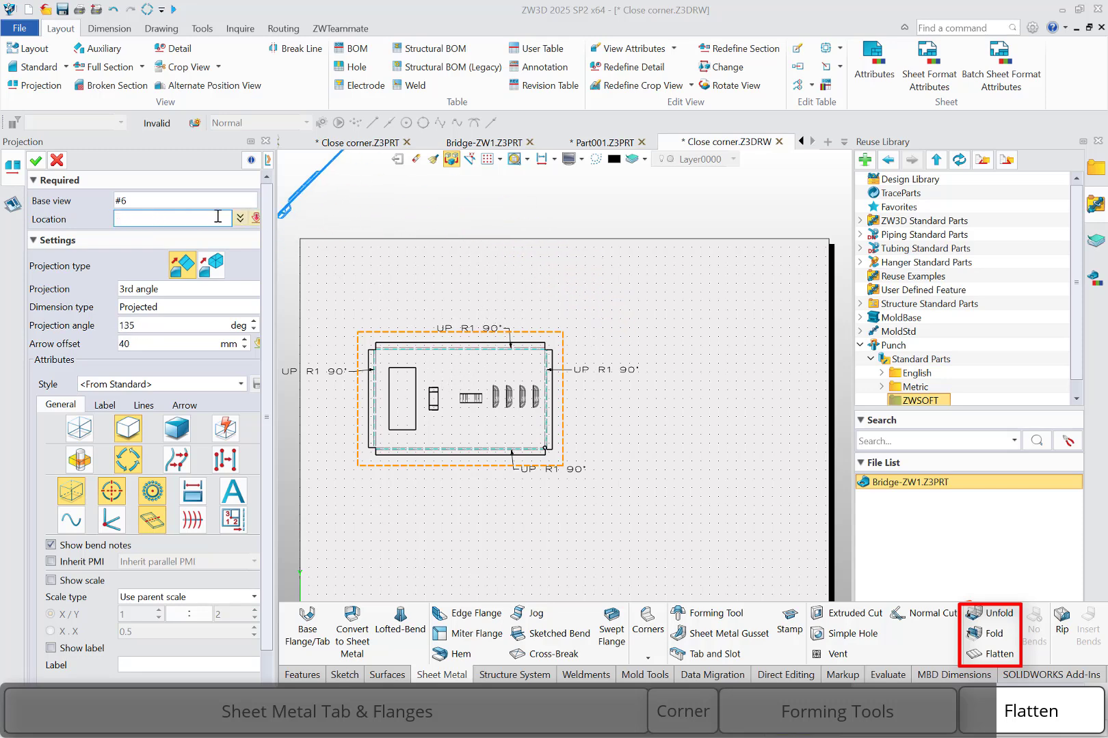
click(56, 160)
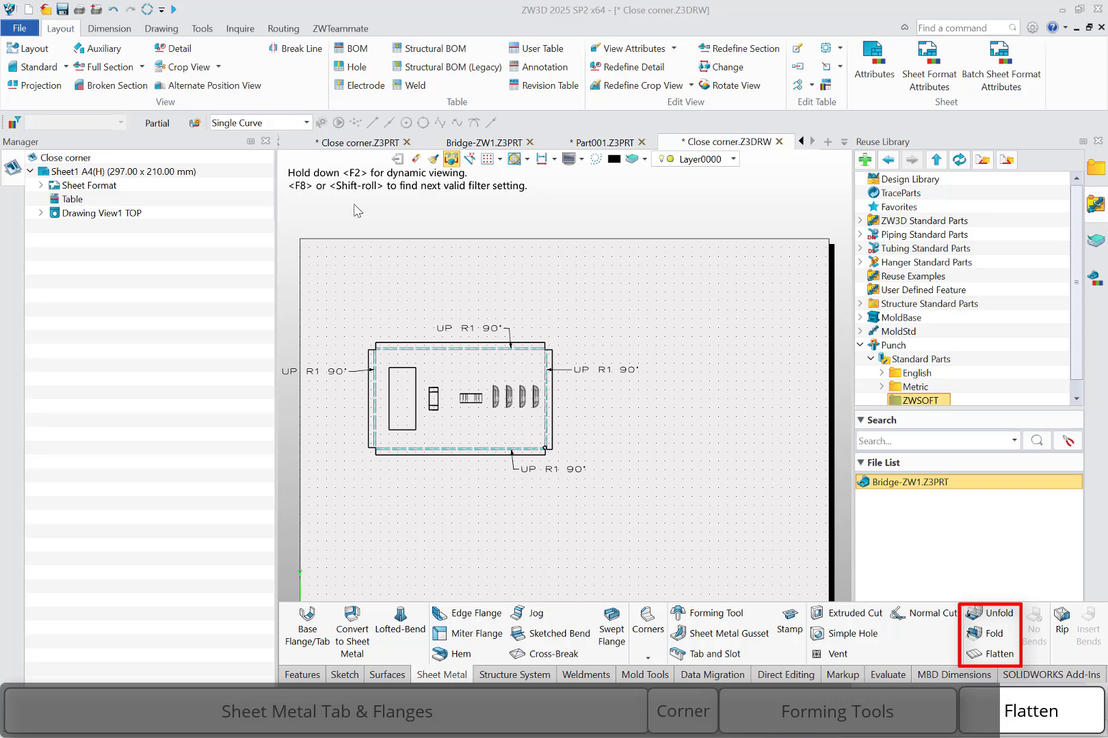
Step: Set up an export of the drawing in DWG/DXF format, and leave without exporting
click(200, 29)
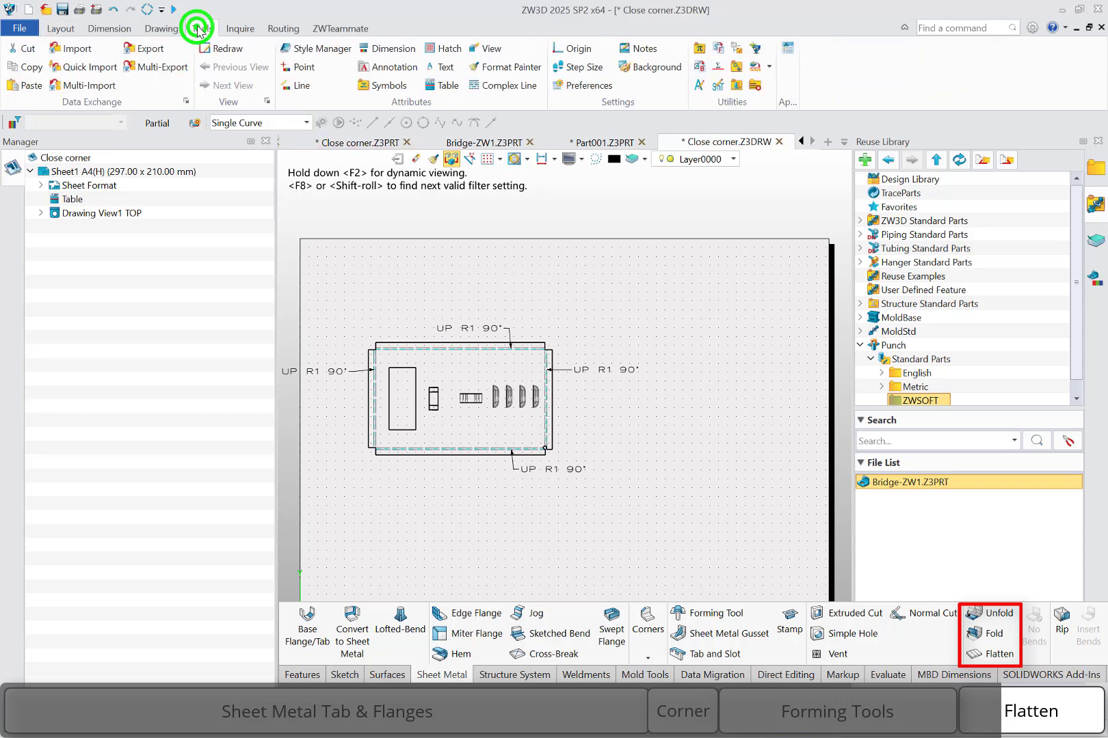
click(148, 49)
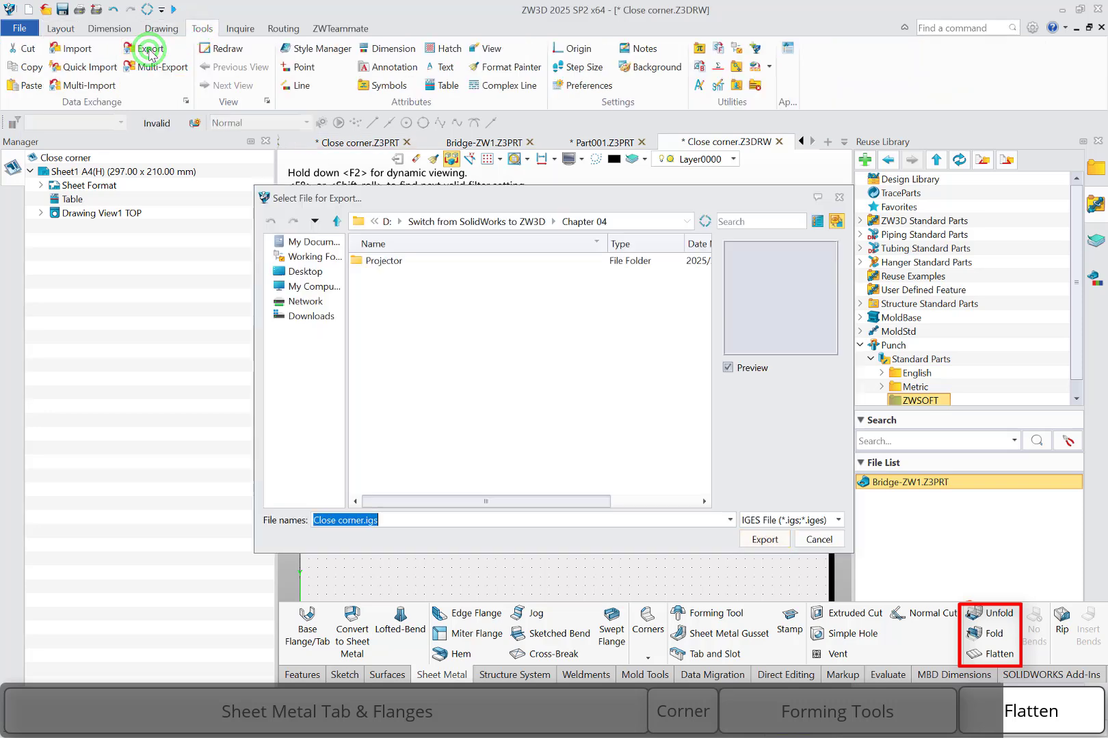
click(807, 520)
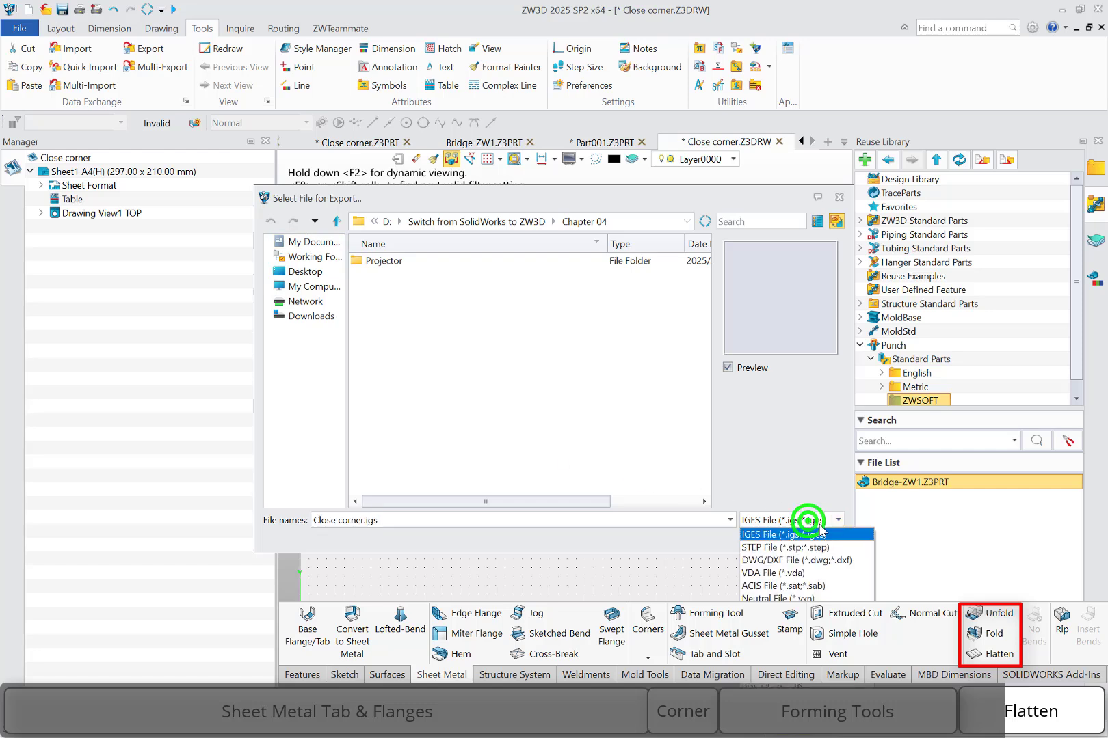
click(824, 560)
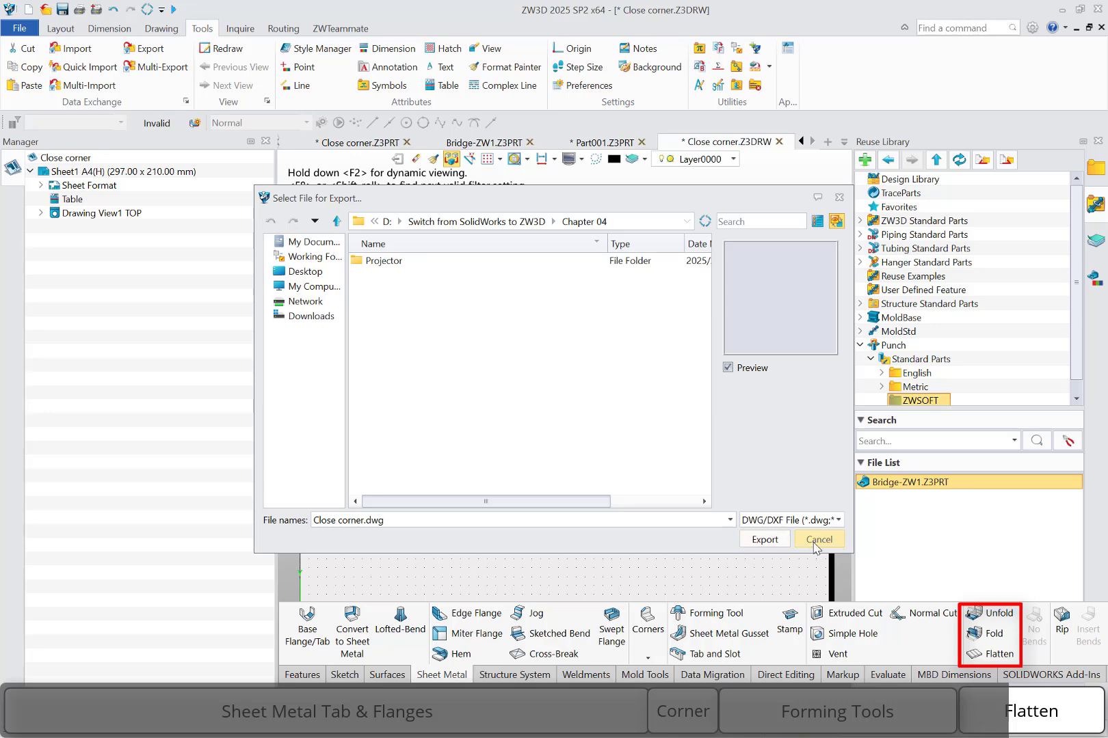
click(816, 539)
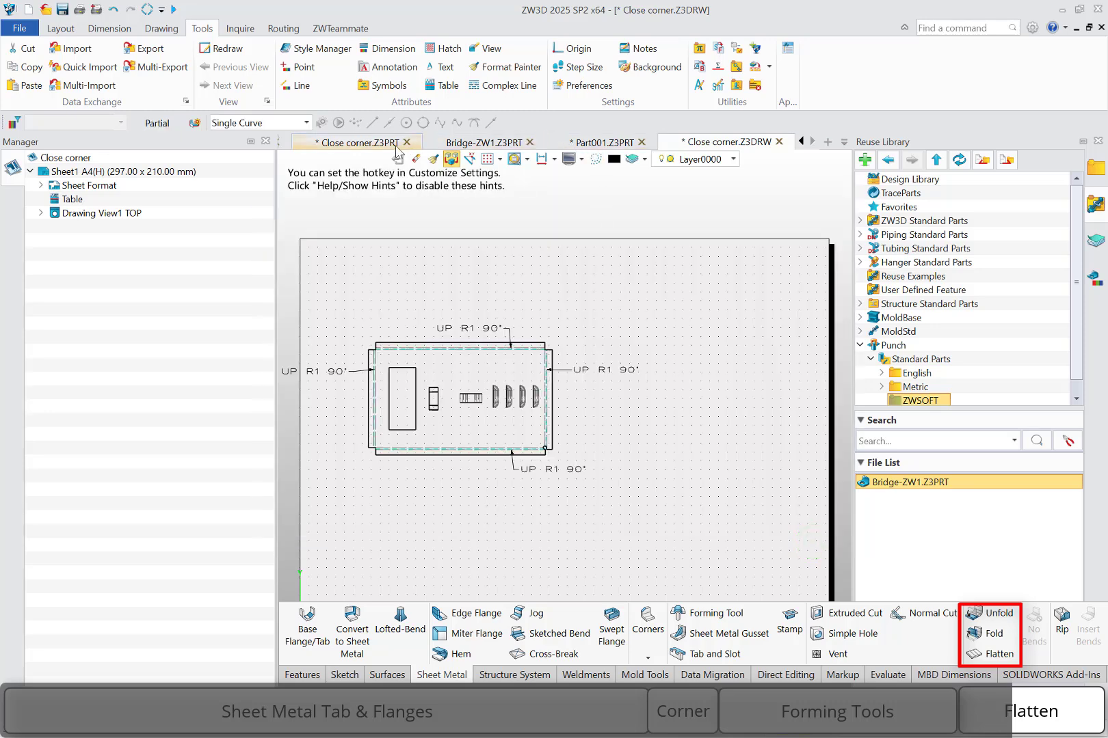
Step: Return to the Close corner part, roll its history back to before the unfold, and show its flat solid
click(397, 145)
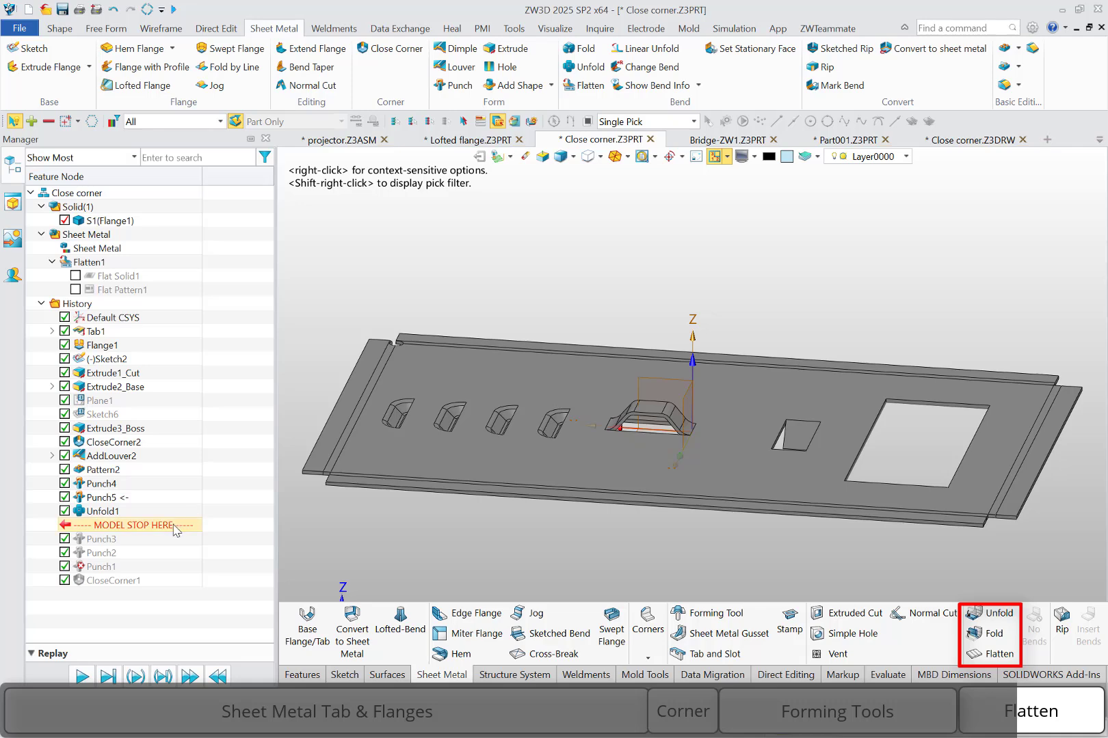
drag(173, 525, 171, 511)
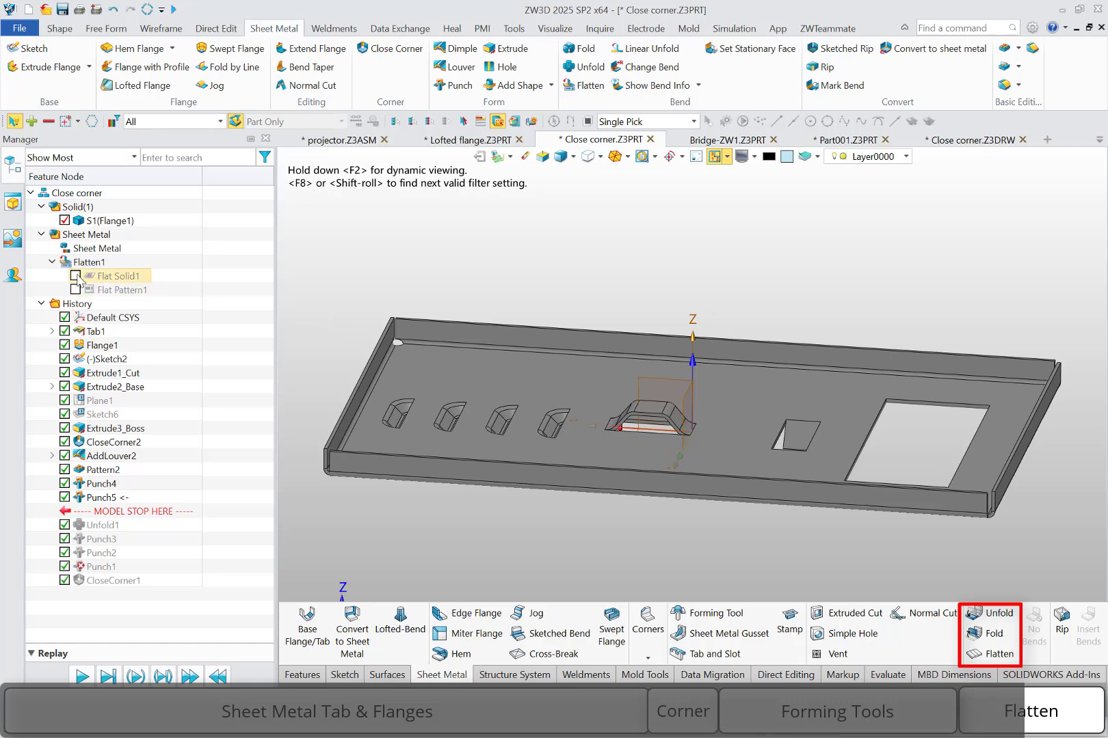
click(76, 277)
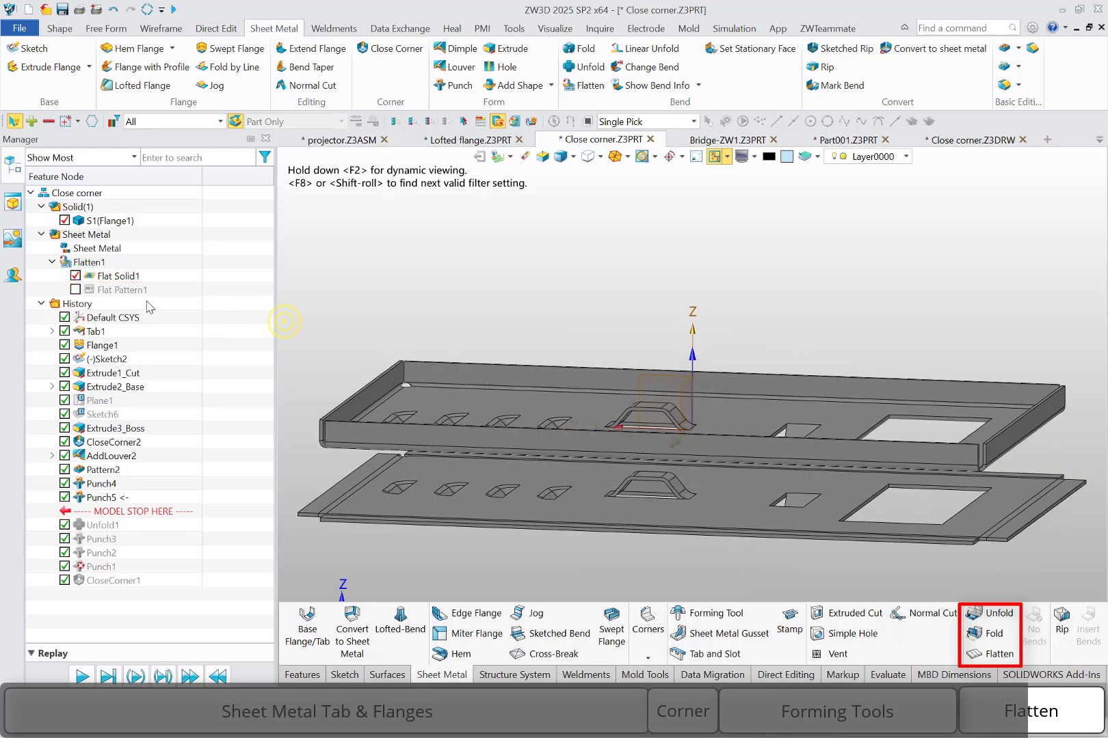
Step: Show the flat pattern instead of the flat solid beneath the folded part, and bring up its DWG/DXF export option
click(75, 290)
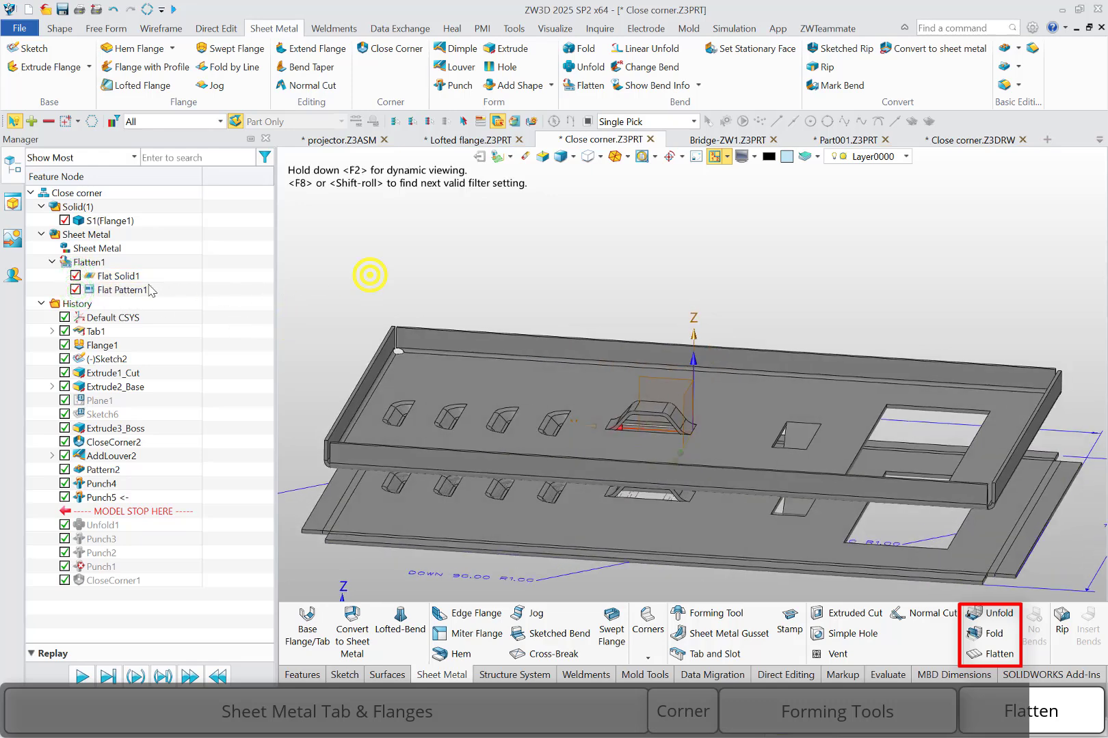
click(76, 276)
middle_drag(338, 292, 340, 282)
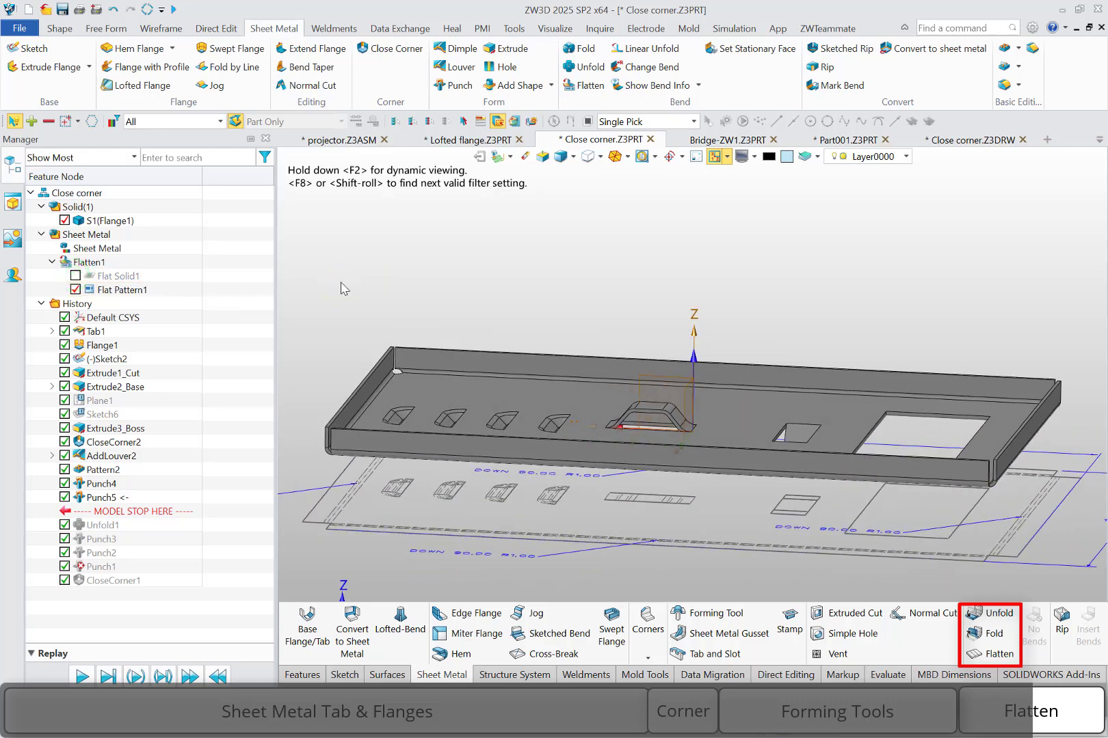
right_click(132, 290)
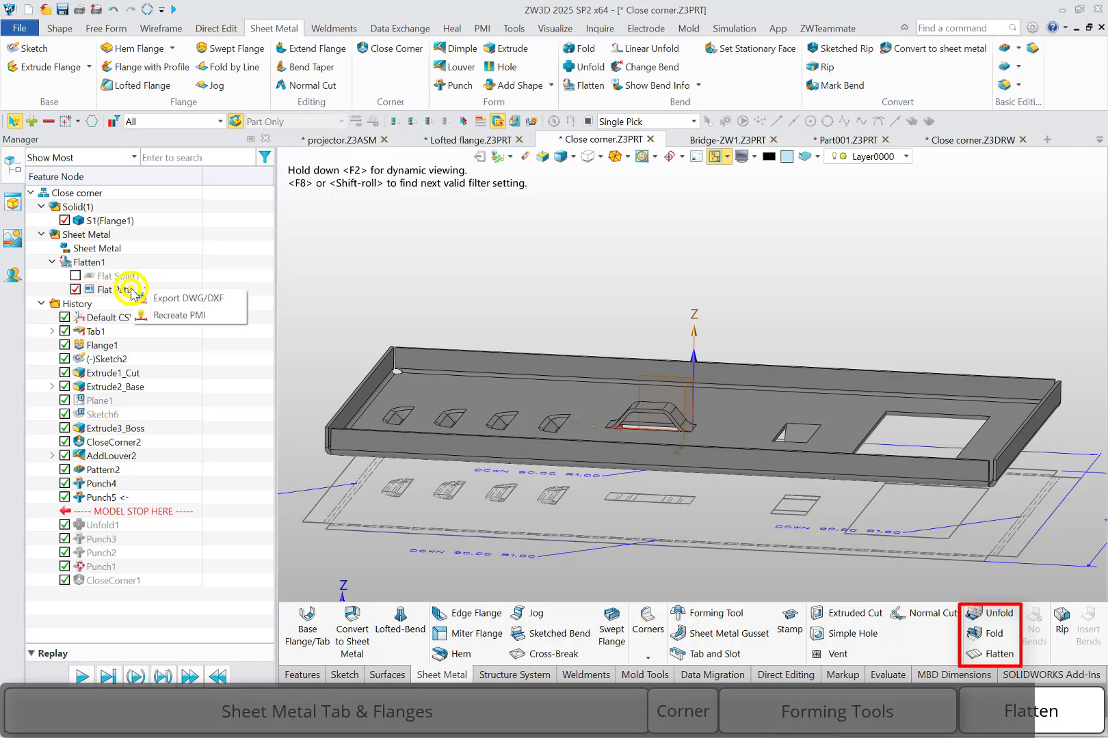
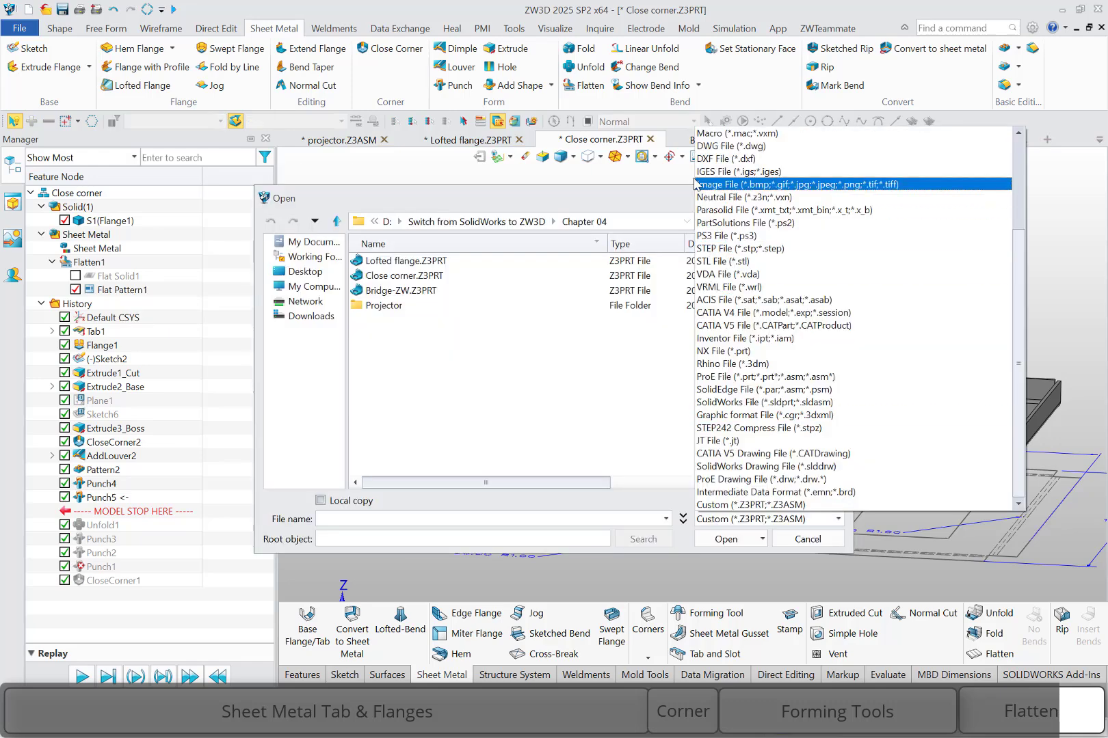
Step: Include all file types in the file selection and open unfold.stp from the Chapter 04 folder
scroll(726, 137, up, 5)
scroll(726, 137, up, 3)
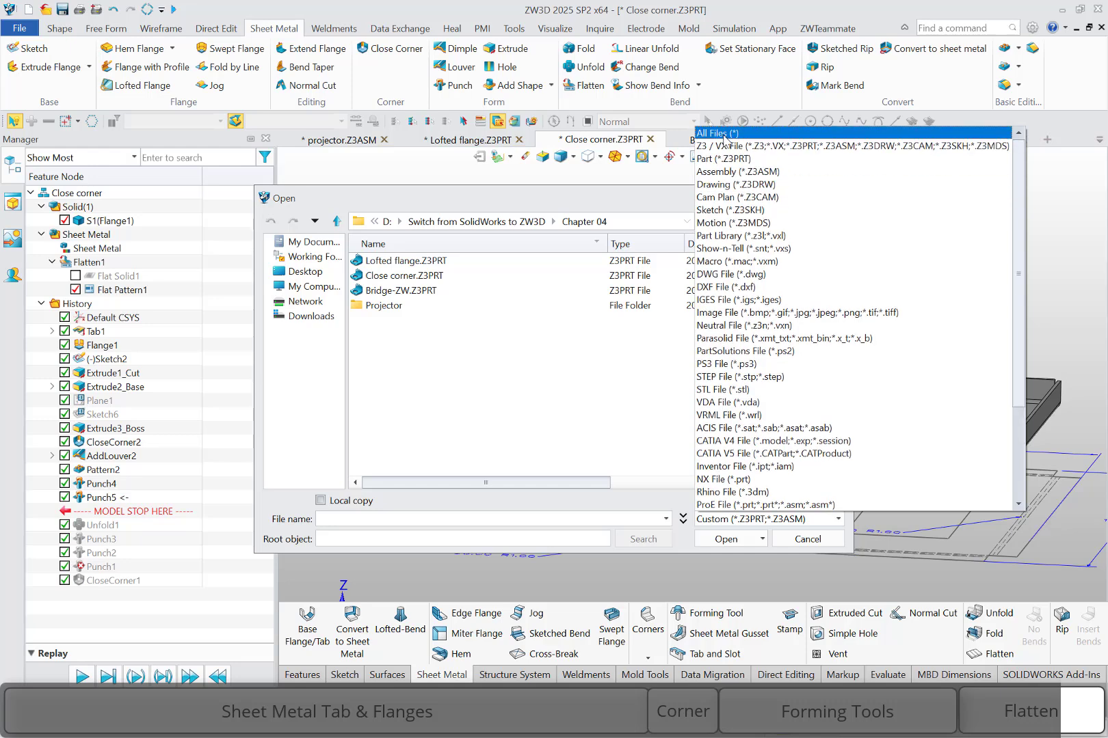
click(723, 130)
click(399, 260)
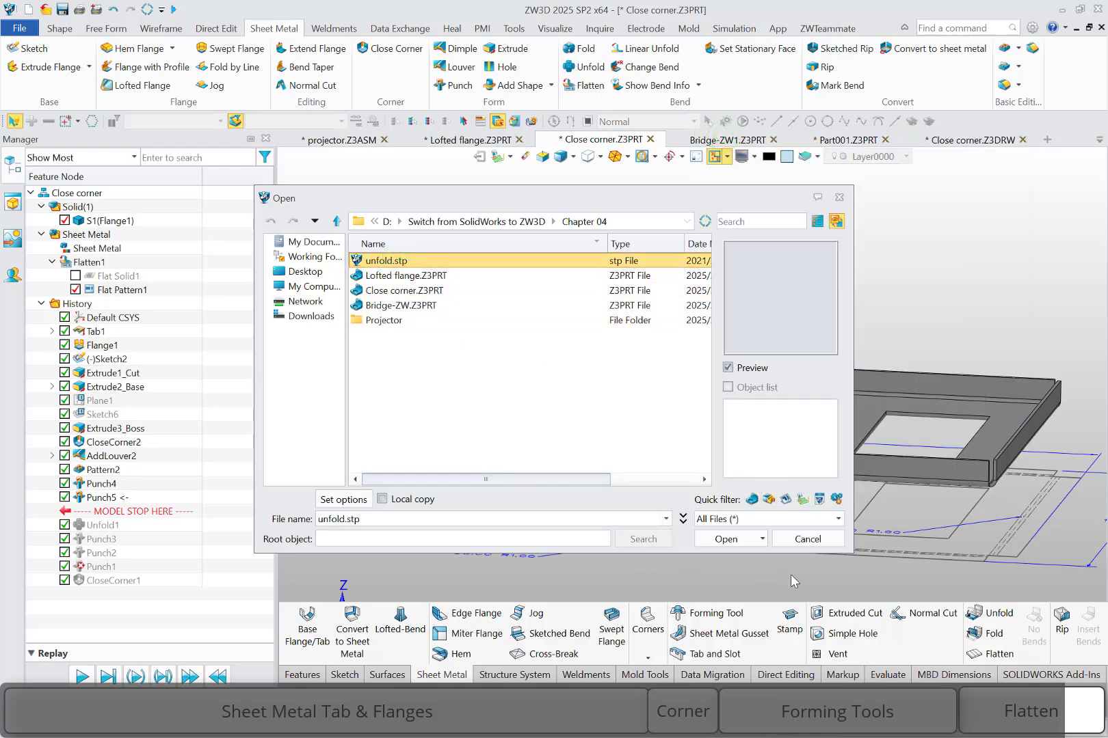
click(726, 540)
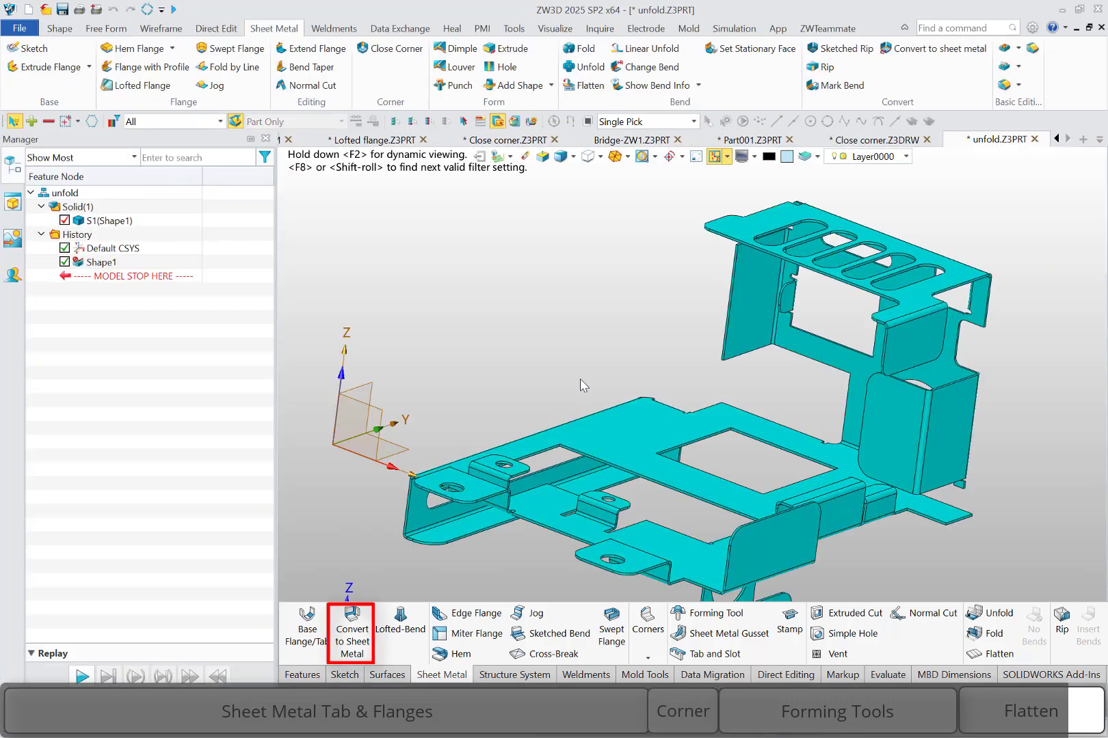
Step: Start marking bends on the imported bracket with base face F241 as stationary, and collect all bends automatically
click(814, 87)
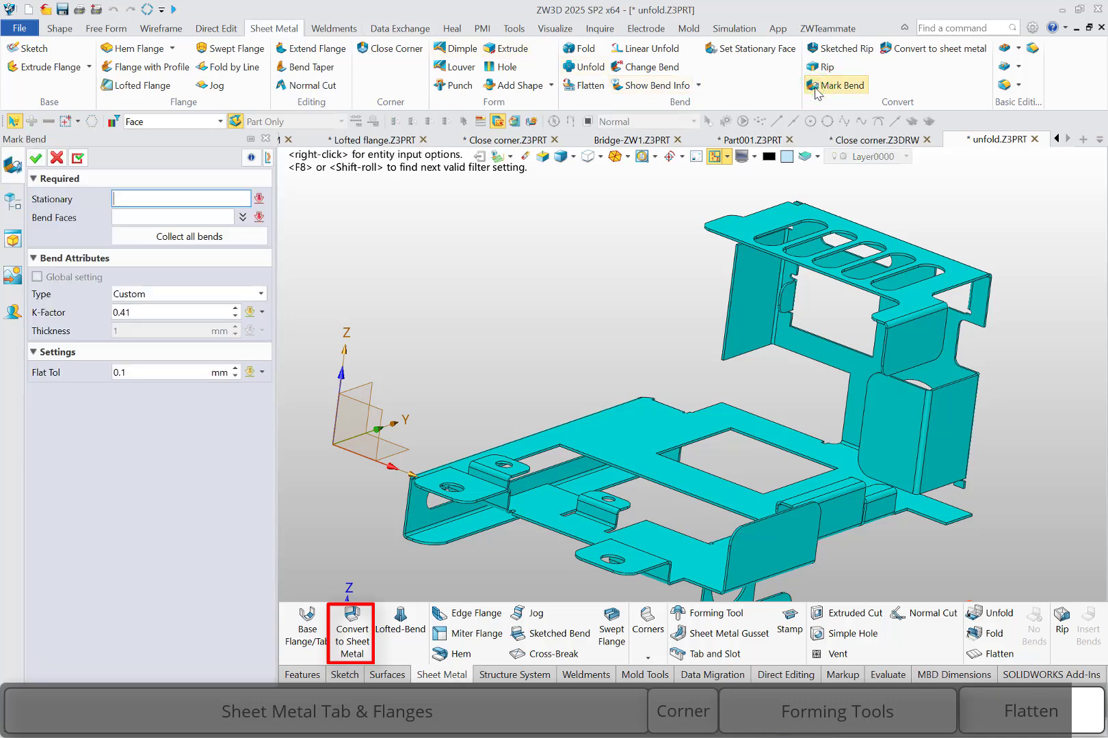
click(655, 450)
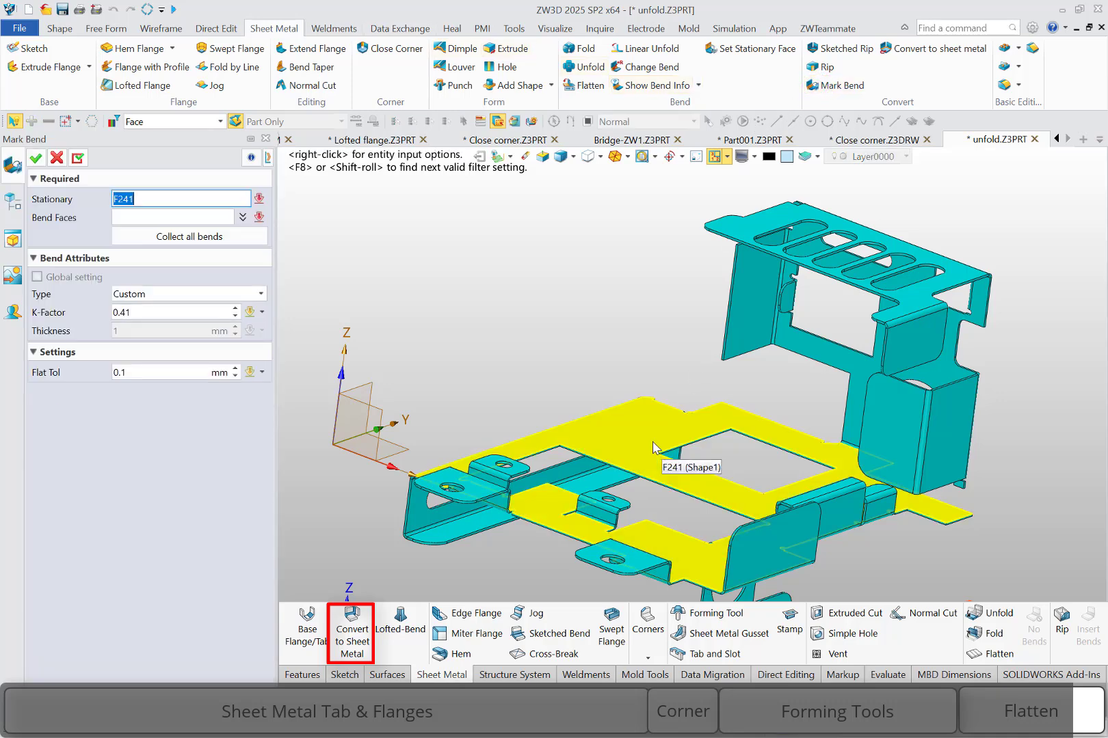
click(651, 440)
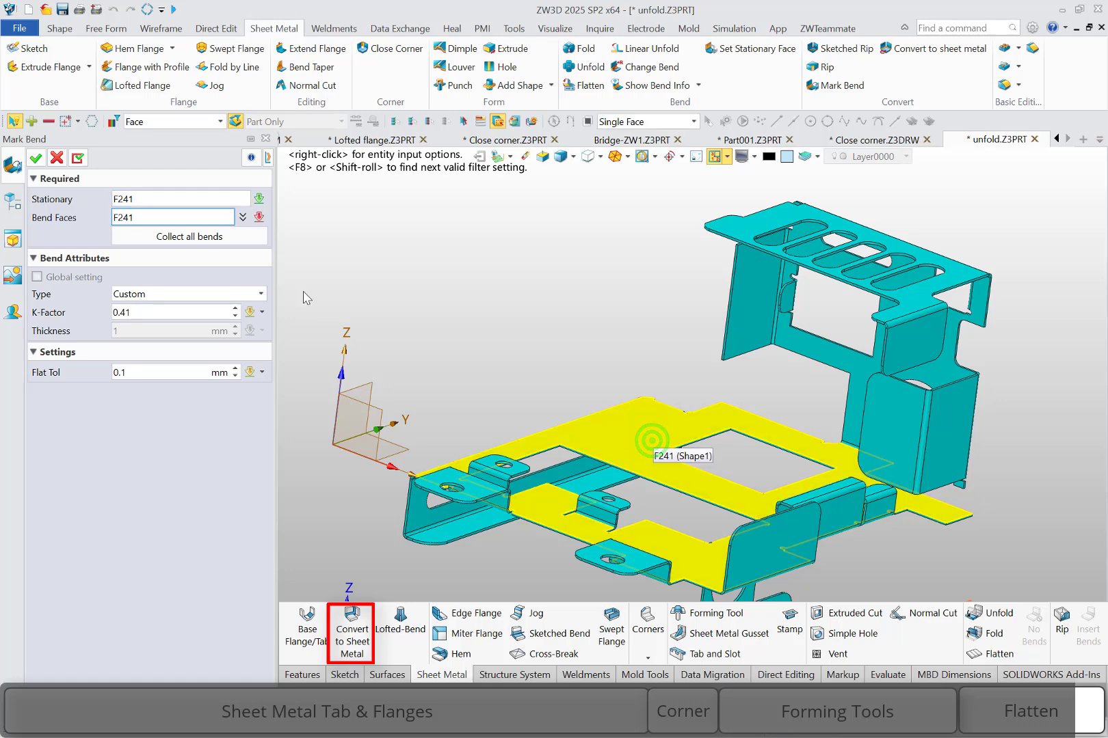
click(205, 237)
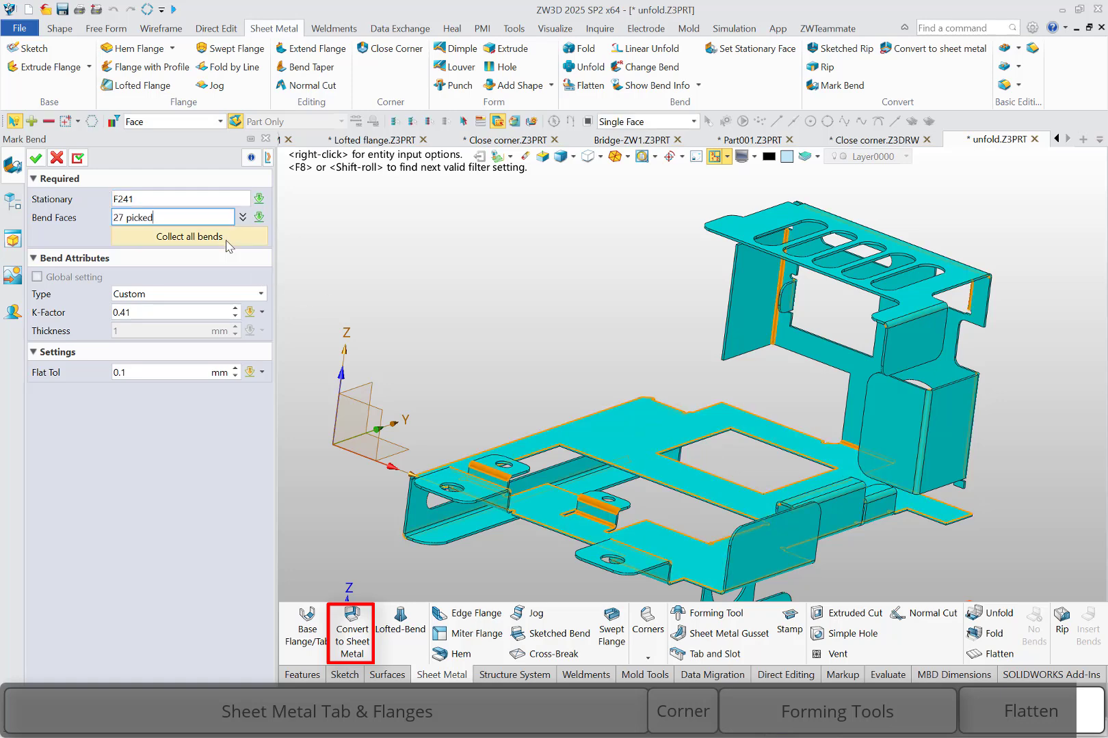
Step: Add the long bend face along the base's outer edge next to the slotted side flange, and create the bend marking
scroll(422, 500, up, 4)
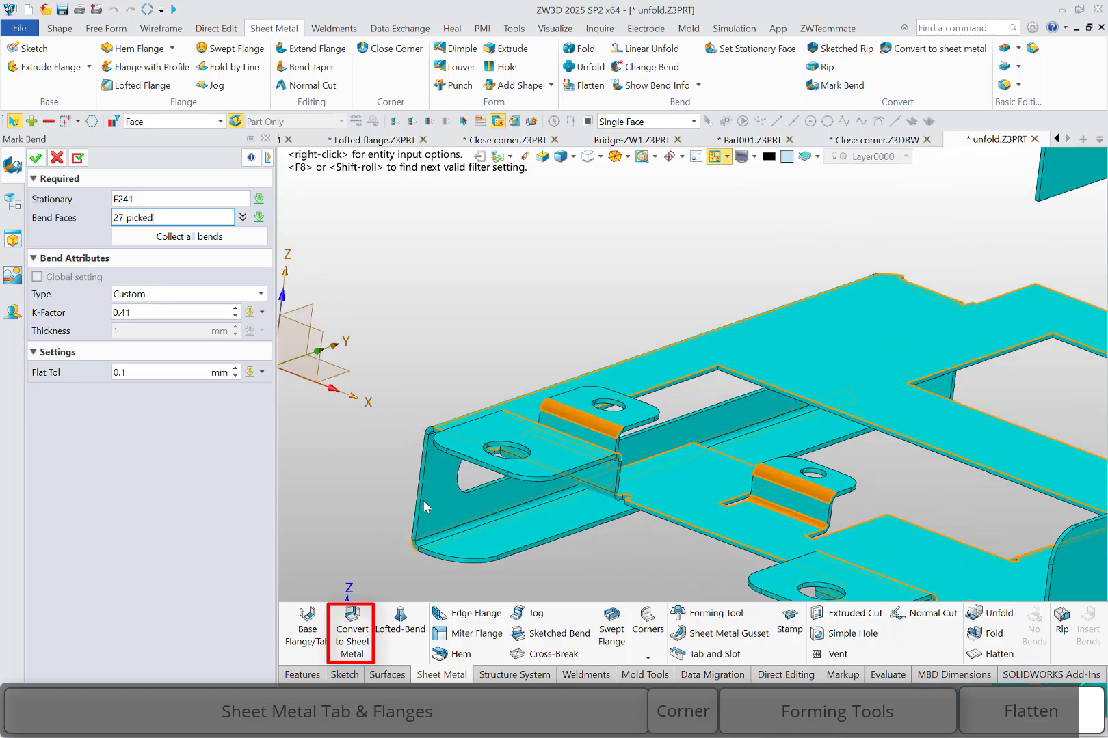
click(424, 497)
right_drag(455, 495, 473, 513)
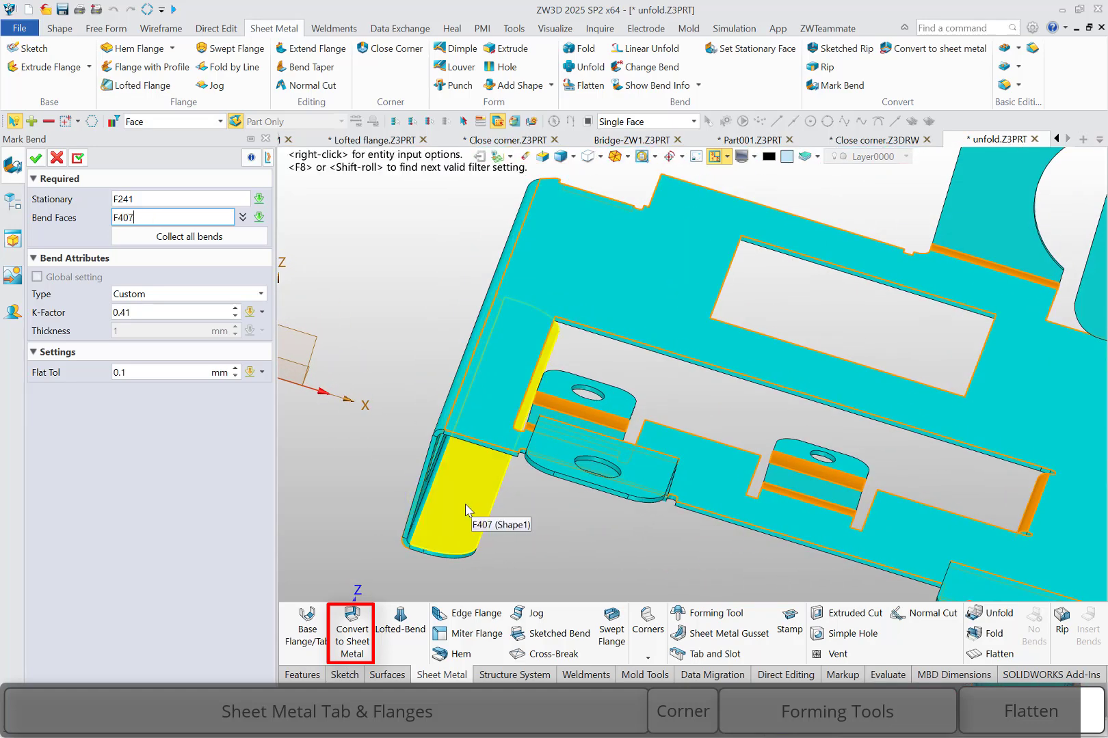
scroll(454, 475, up, 4)
click(419, 350)
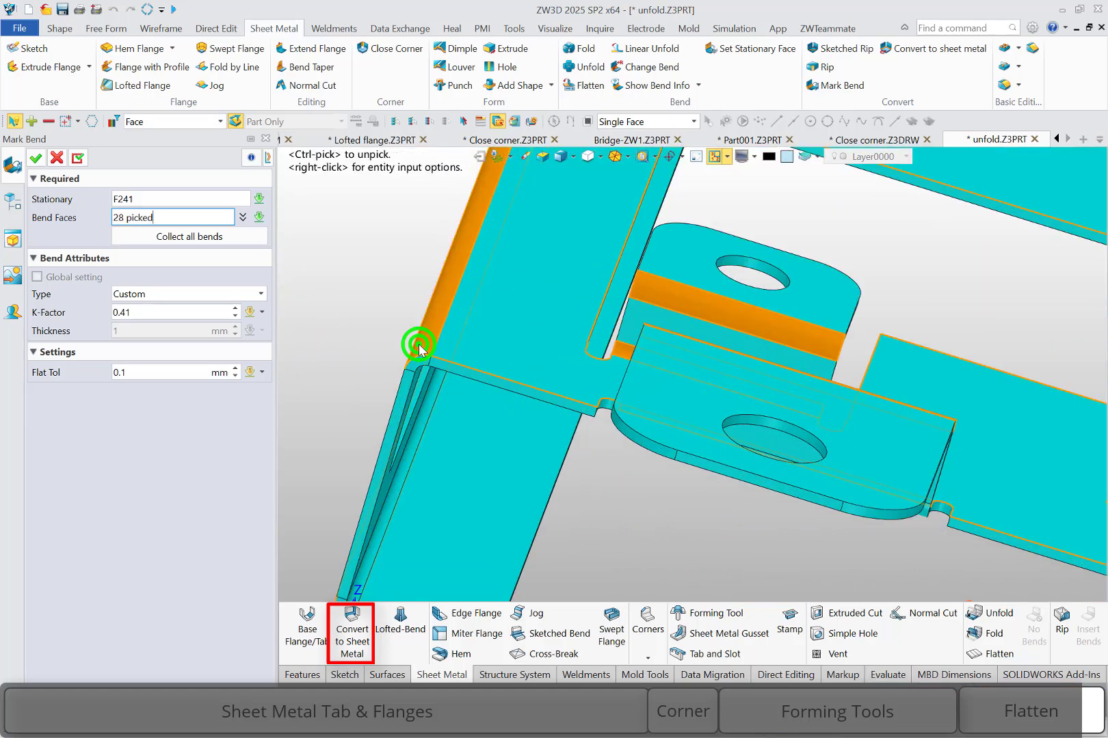
scroll(377, 354, down, 3)
right_drag(376, 353, 334, 322)
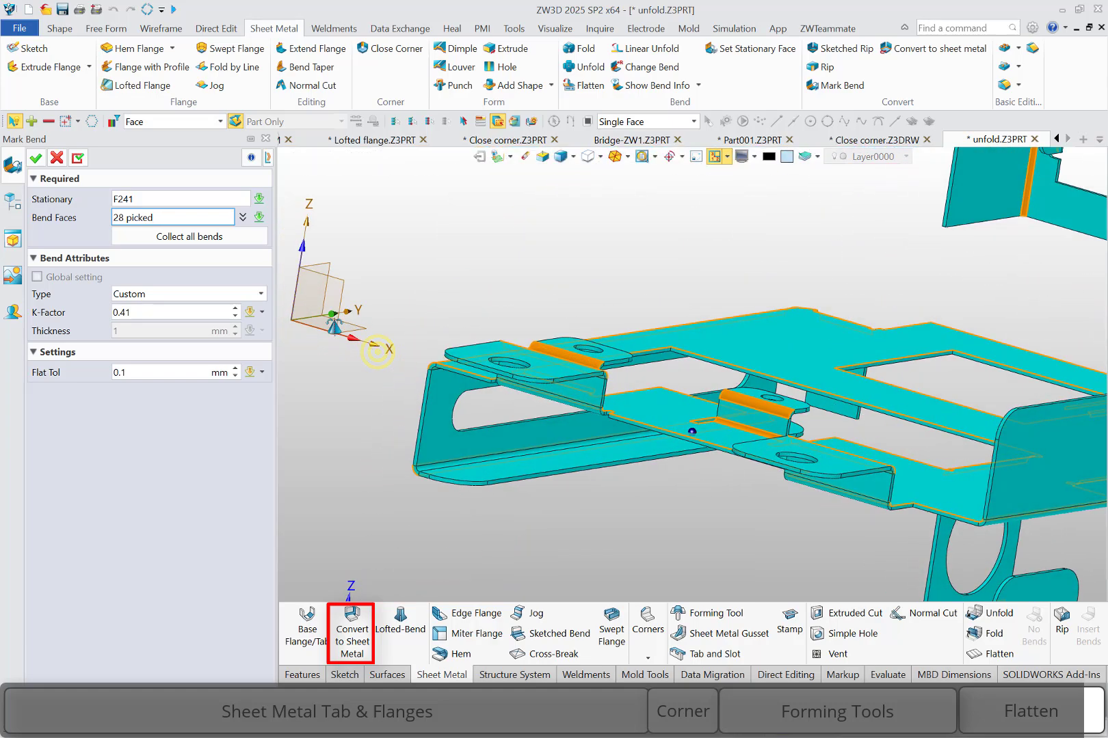
click(36, 158)
middle_click(278, 245)
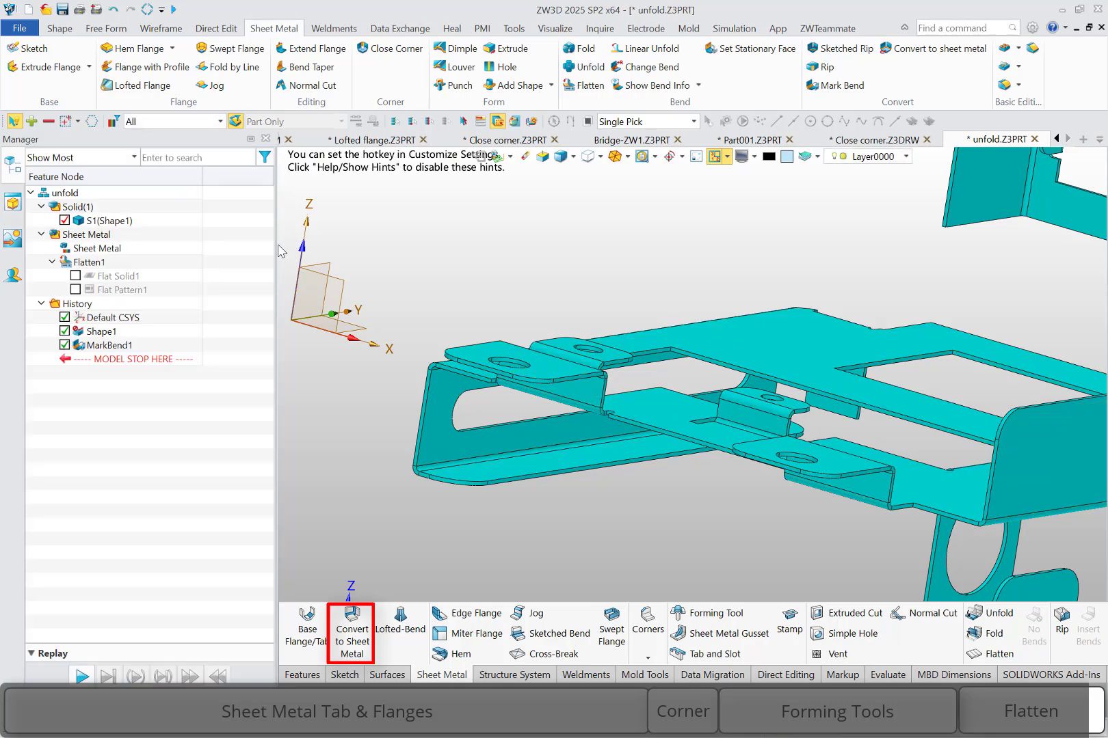
Step: Show the converted bracket's flat solid and flat pattern, and hide the folded solid
scroll(478, 318, down, 3)
right_drag(478, 317, 453, 316)
click(74, 276)
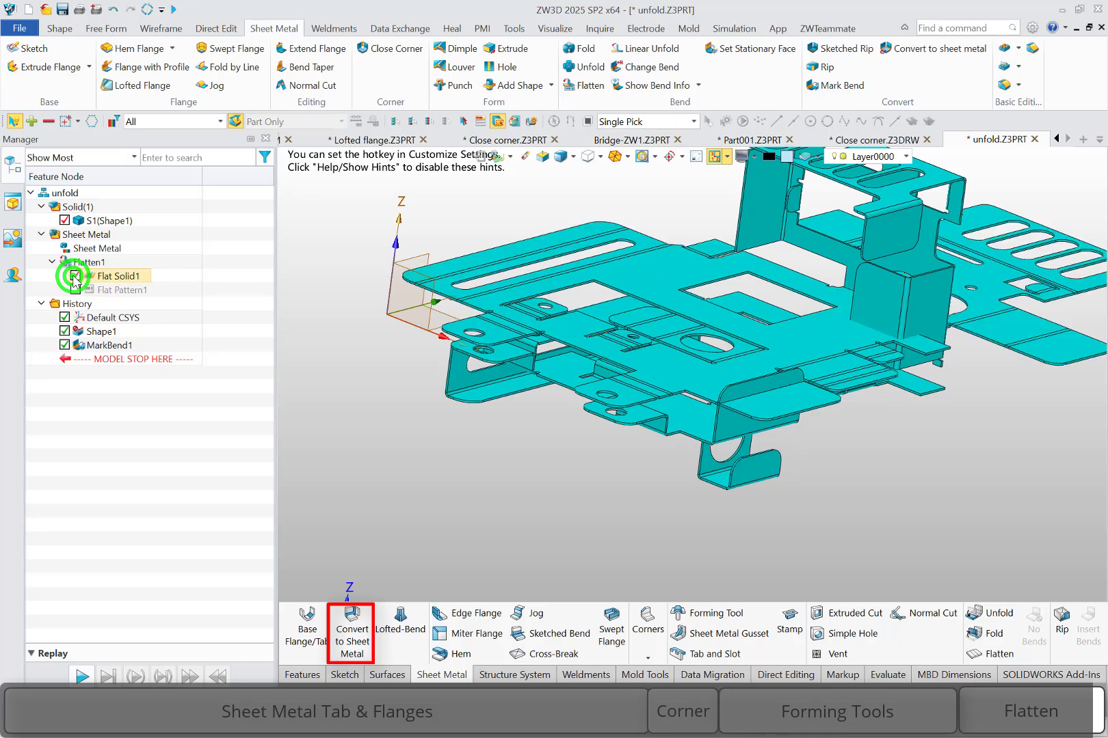
click(75, 290)
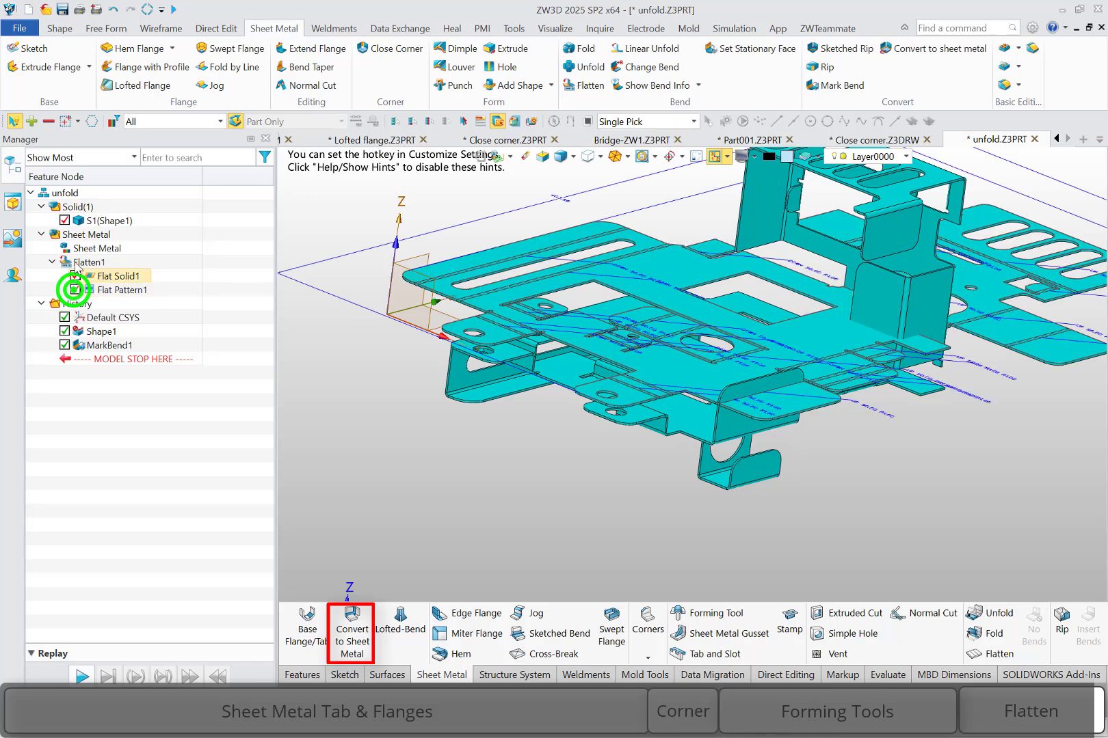
click(63, 221)
mouse_move(435, 277)
right_down()
mouse_move(422, 259)
mouse_move(428, 272)
right_up()
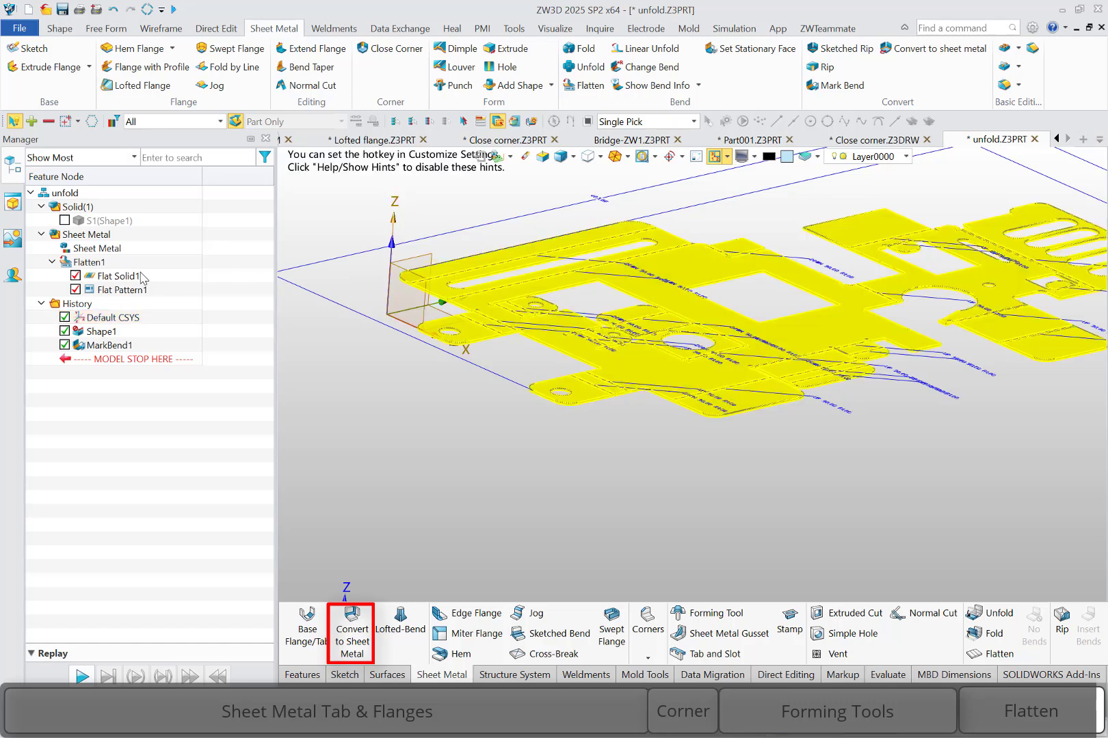
Step: Hide the flat solid so only the flat pattern shows, bring up the pattern's DWG/DXF export option, and dismiss it without exporting
click(76, 276)
click(125, 291)
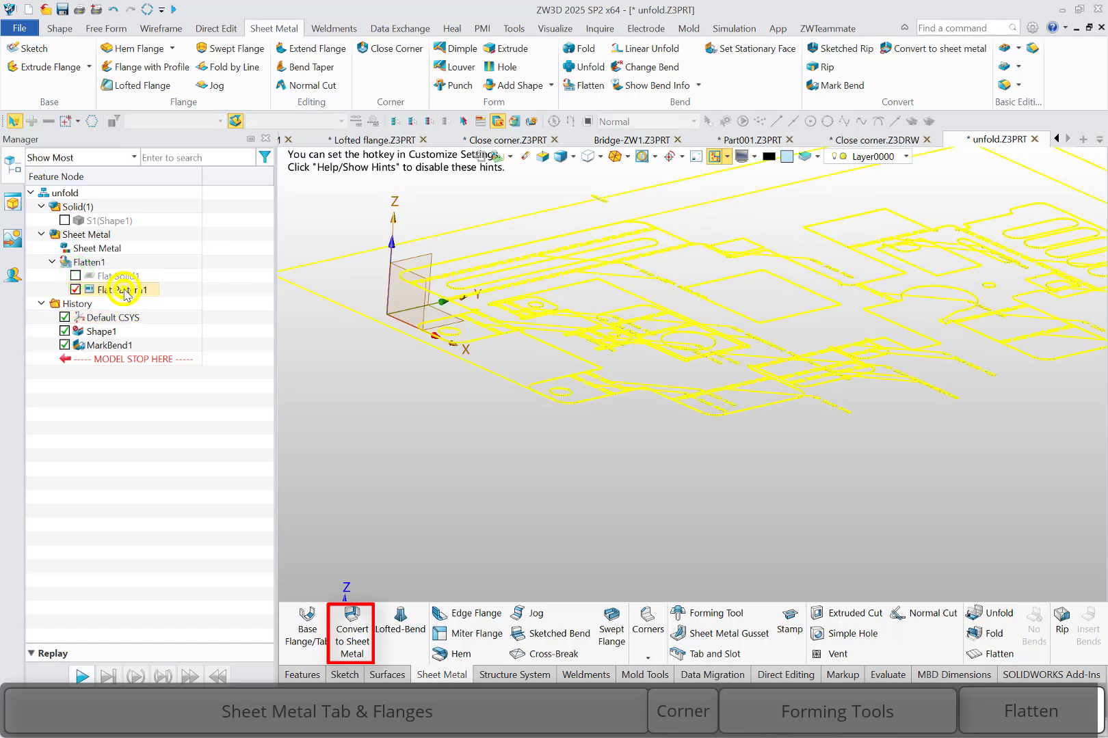
right_click(126, 292)
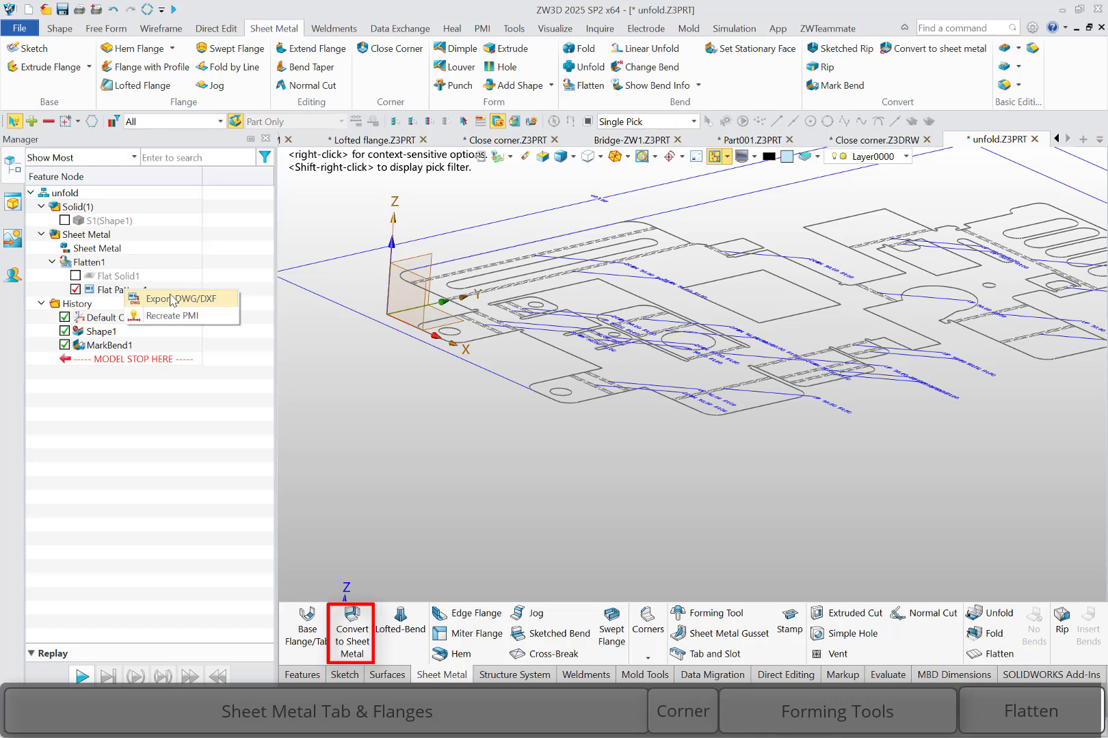
click(374, 384)
key(ctrl+a)
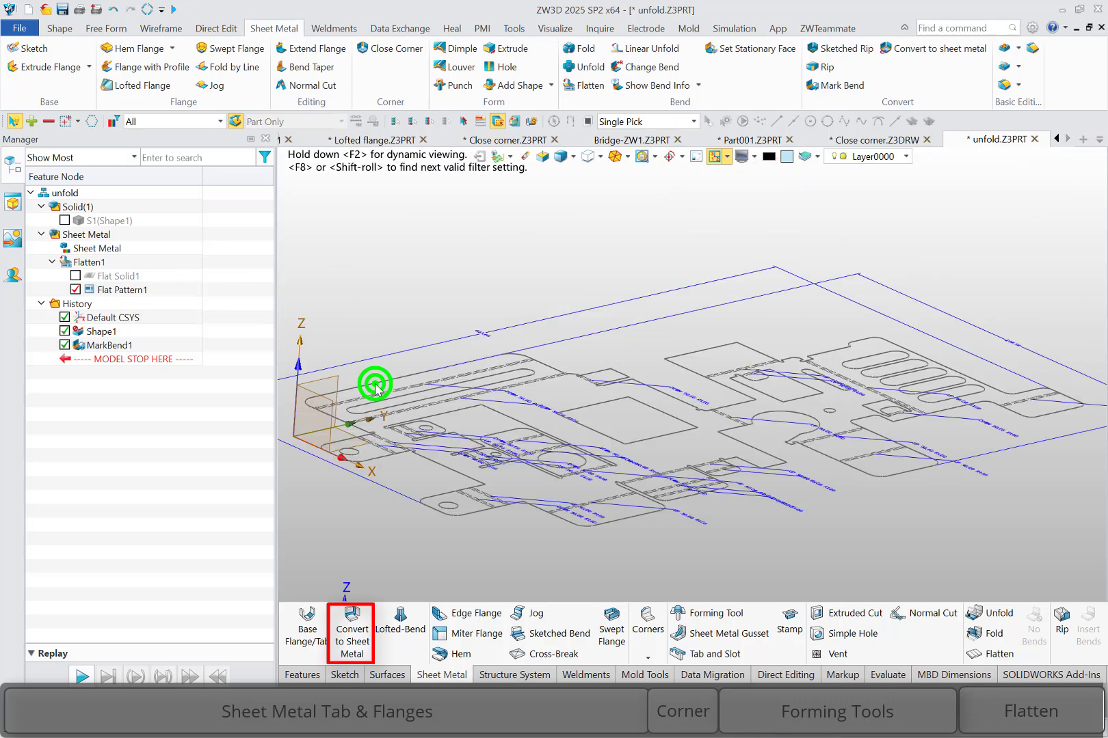